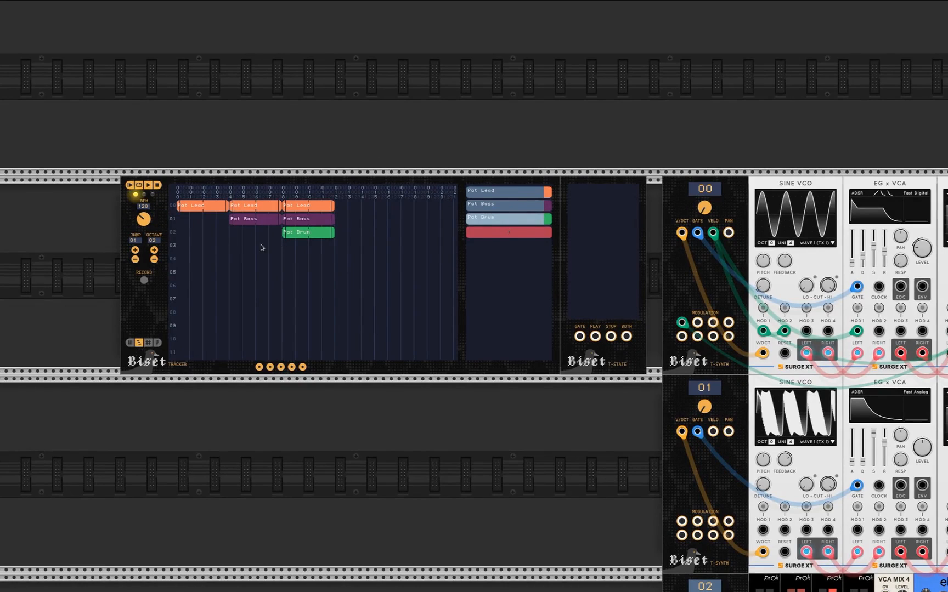
Step: Look over the song timeline and open the Lead and Drum patterns for viewing, returning to the timeline after each
scroll(257, 248, "down", 5)
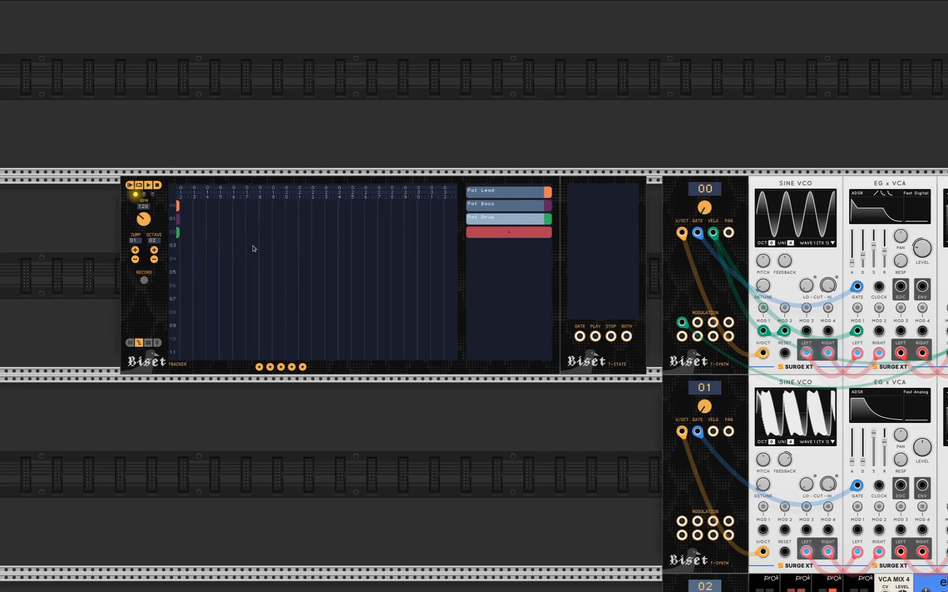
scroll(253, 248, "up", 5)
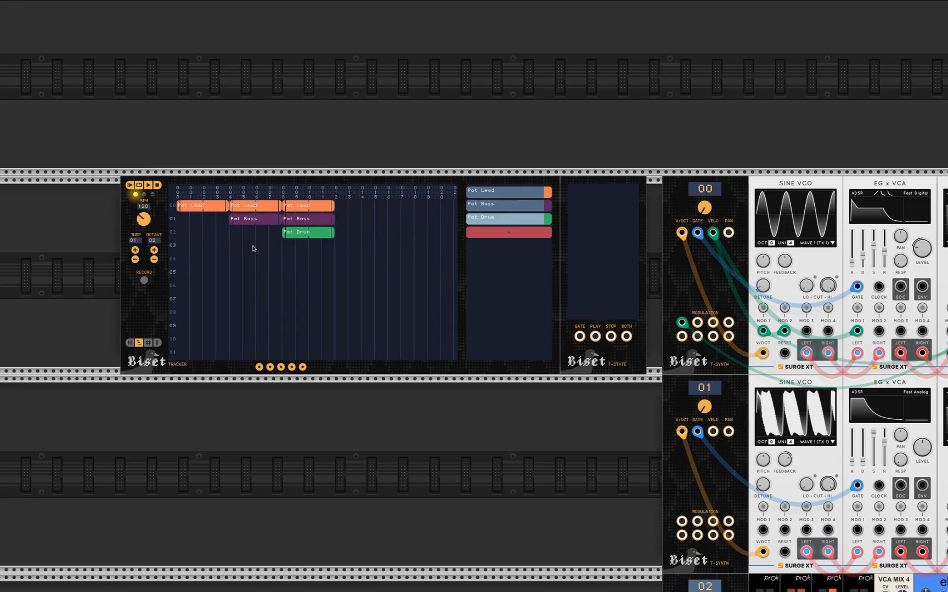
double_click(497, 192)
left_click(138, 343)
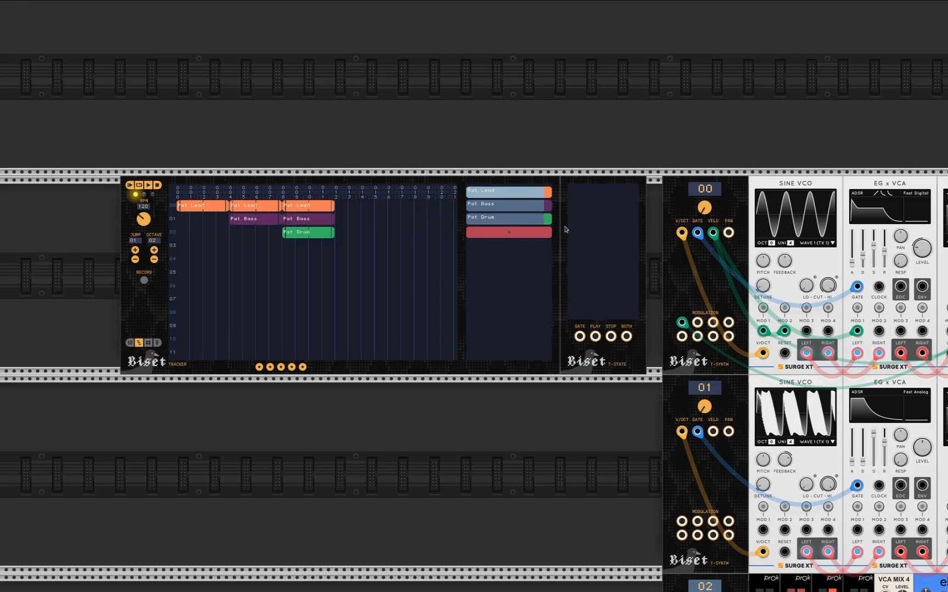
double_click(507, 221)
left_click(138, 344)
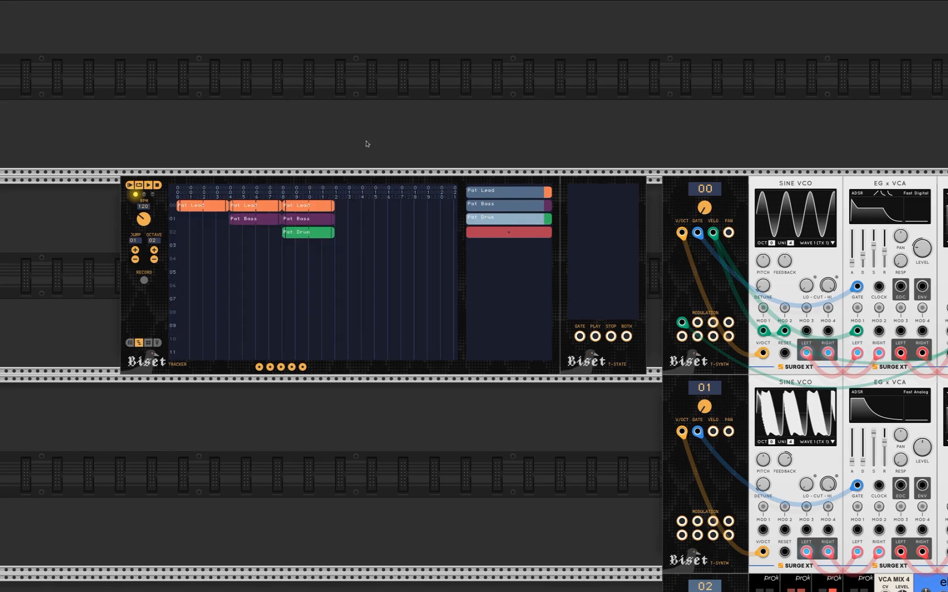
scroll(362, 141, "right", 3)
scroll(357, 132, "left", 5)
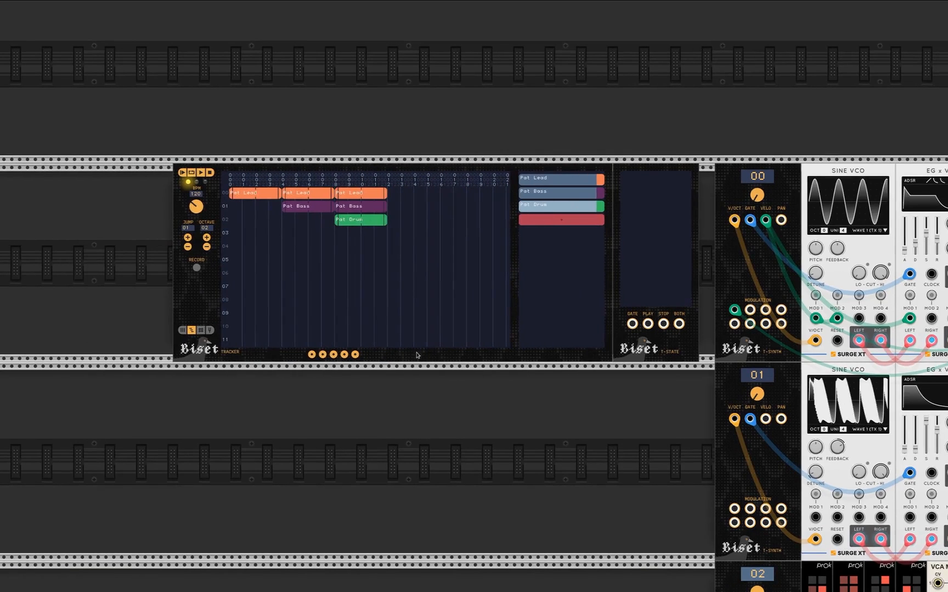
mouse_move(419, 360)
left_mouse_down()
mouse_move(303, 359)
mouse_move(435, 362)
left_mouse_up()
scroll(374, 99, "left", 2)
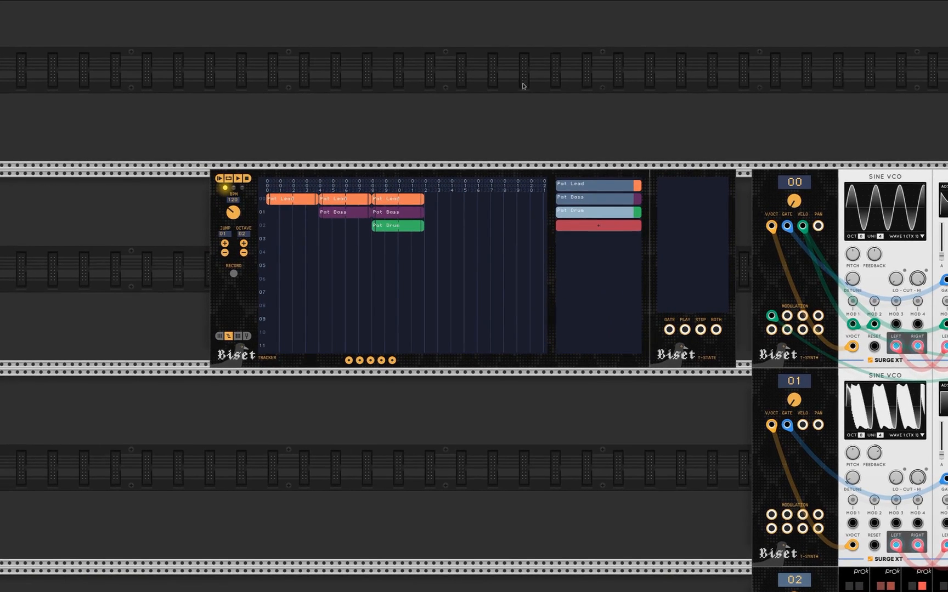
scroll(523, 85, "right", 5)
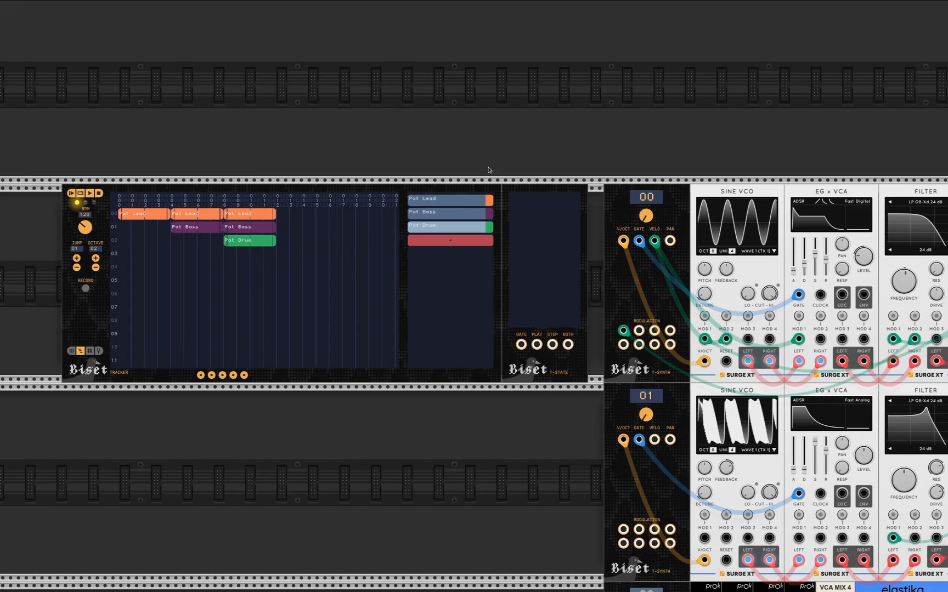
Step: Survey the rows of synth and drum modules patched beside the Tracker
left_click_drag(508, 151, 391, 93)
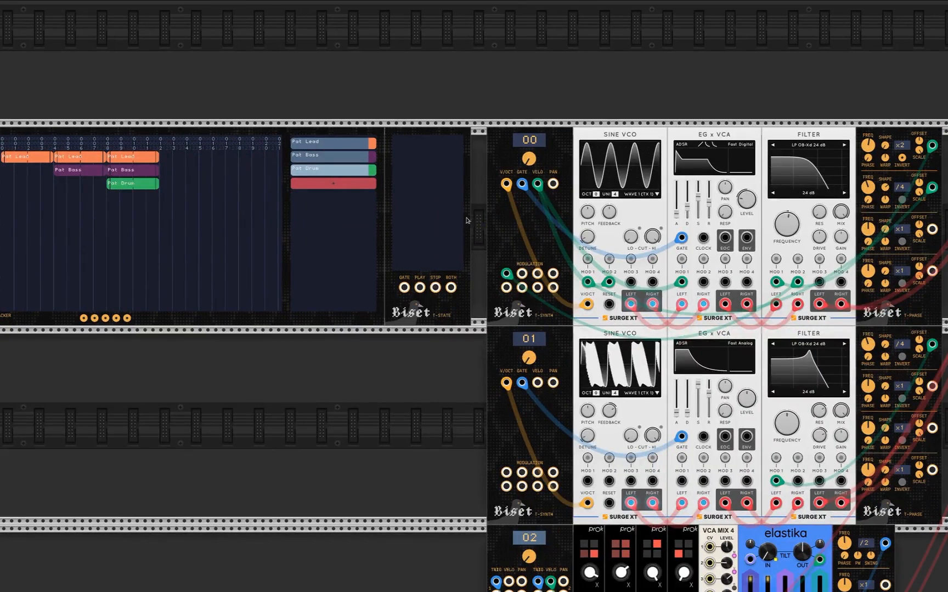
left_click_drag(540, 241, 406, 249)
left_click_drag(384, 410, 320, 174)
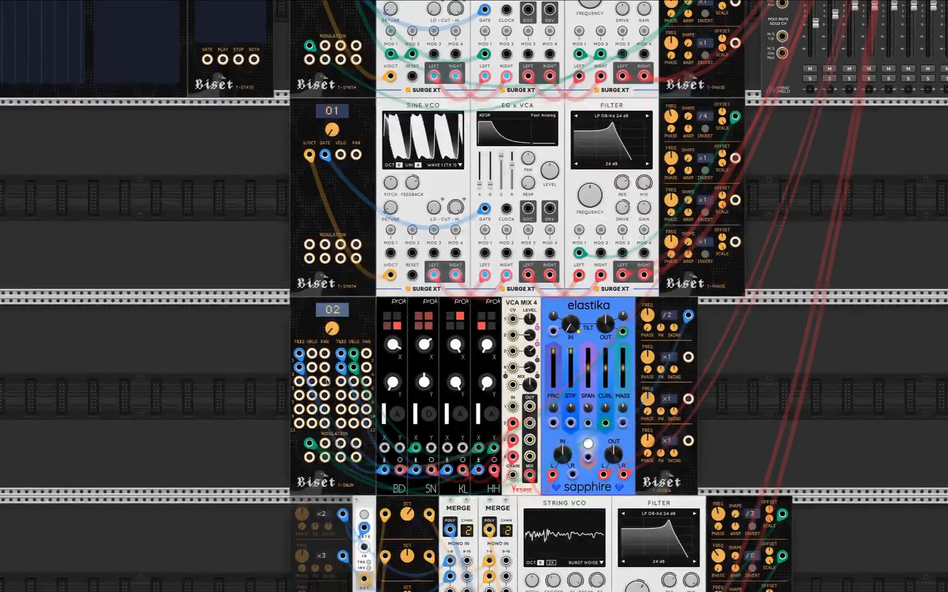
left_click_drag(276, 258, 274, 448)
left_click_drag(186, 382, 240, 421)
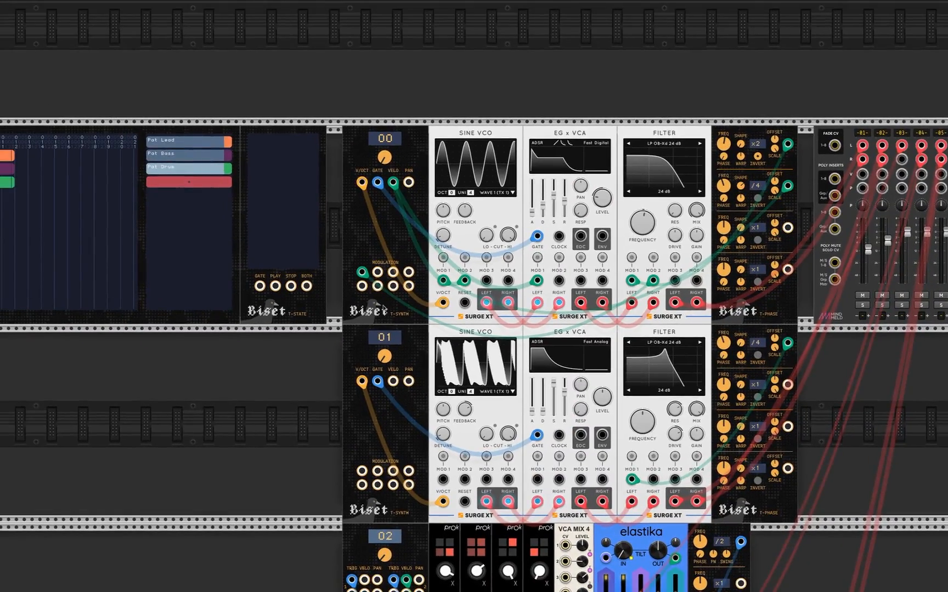
left_click_drag(324, 487, 358, 234)
left_click_drag(295, 219, 322, 475)
left_click_drag(345, 89, 361, 102)
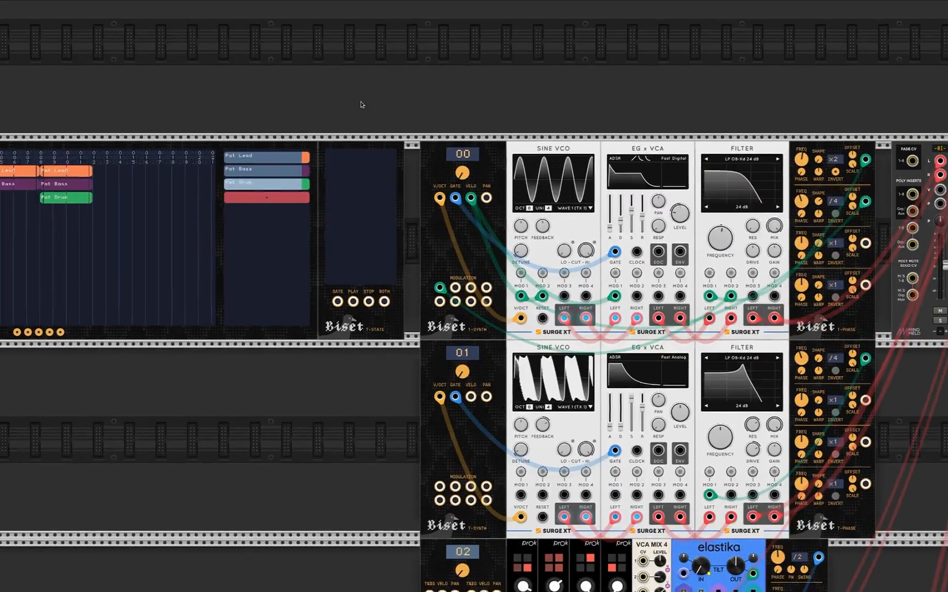
Step: Examine the T-Synth and T-Drum modules' outputs, modulation ports and cable connections
scroll(409, 184, "up", 3)
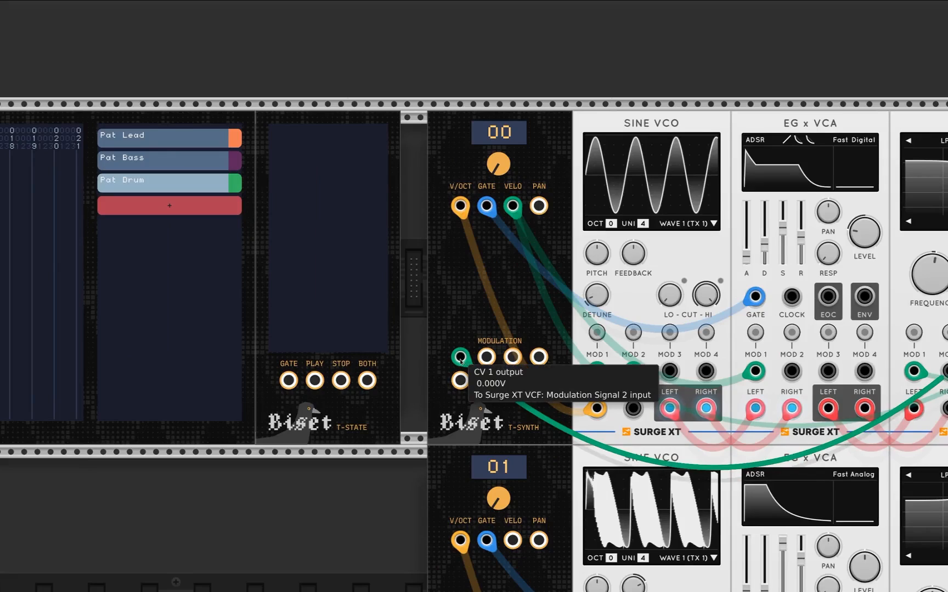
scroll(460, 359, "down", 10)
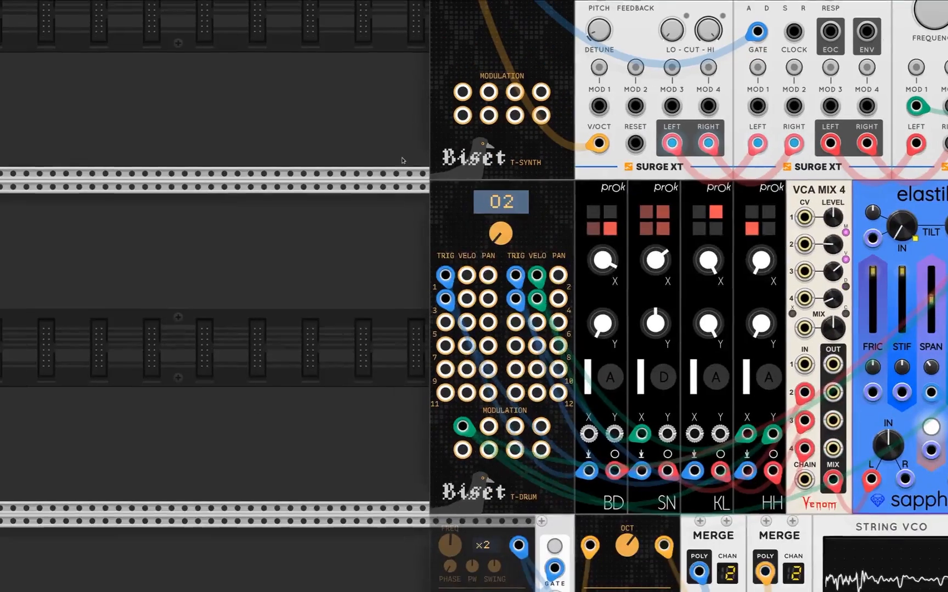
scroll(334, 286, "up", 1)
scroll(334, 286, "down", 2)
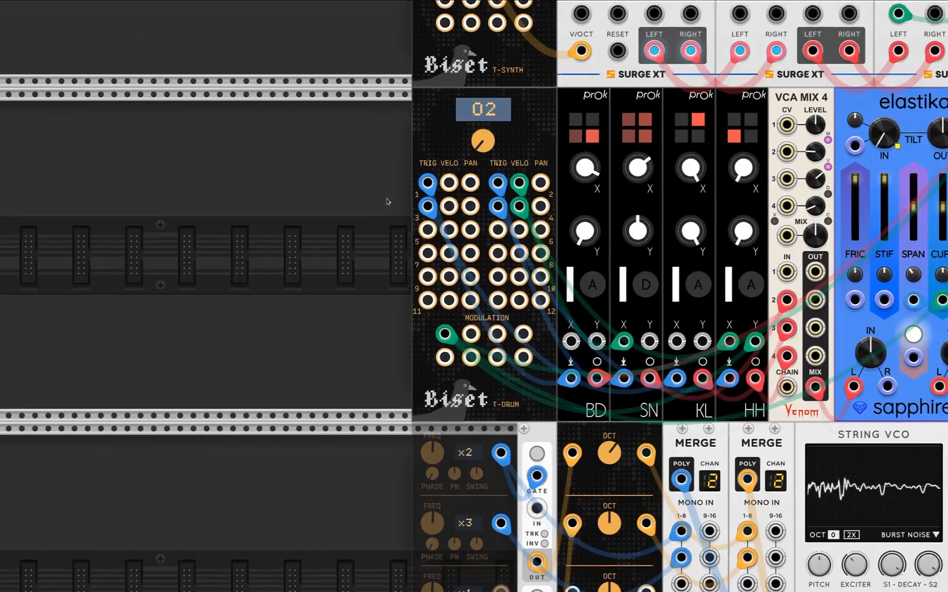
left_click_drag(387, 201, 296, 264)
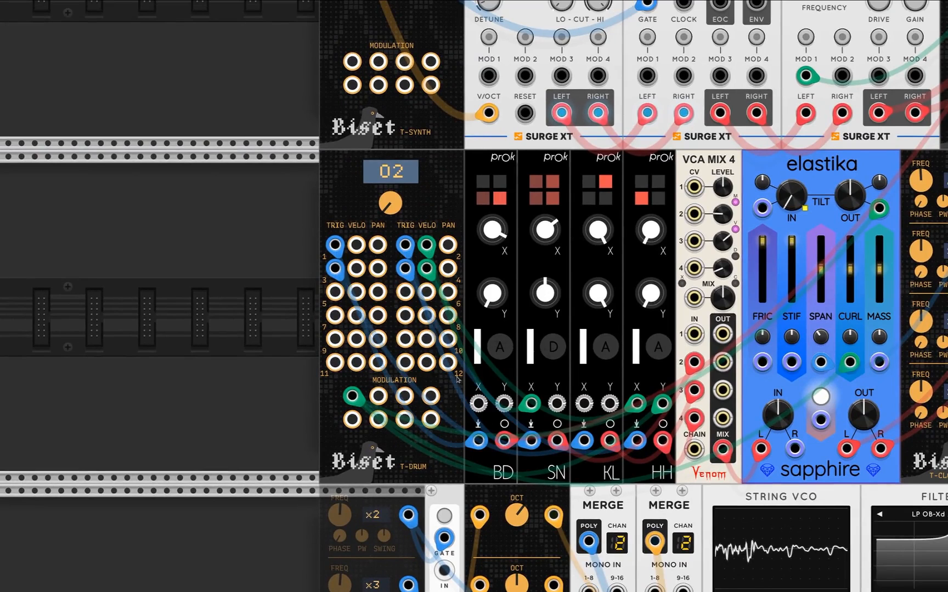
scroll(250, 274, "down", 4)
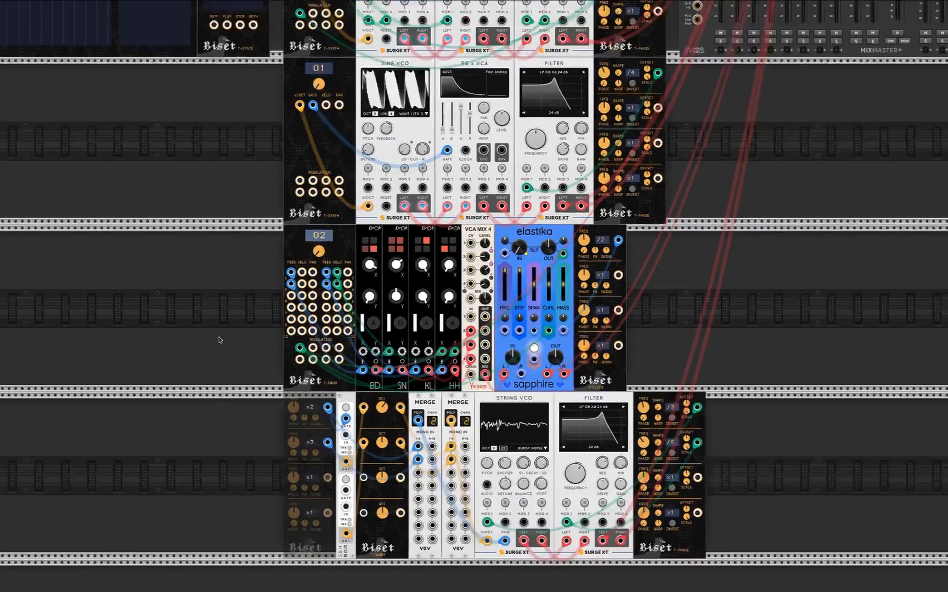
Step: Follow the audio cables from the synth rows to the MixMaster mixer and examine its channel inputs
scroll(219, 338, "up", 8)
scroll(220, 339, "left", 6)
scroll(454, 87, "right", 7)
left_click_drag(454, 87, 407, 90)
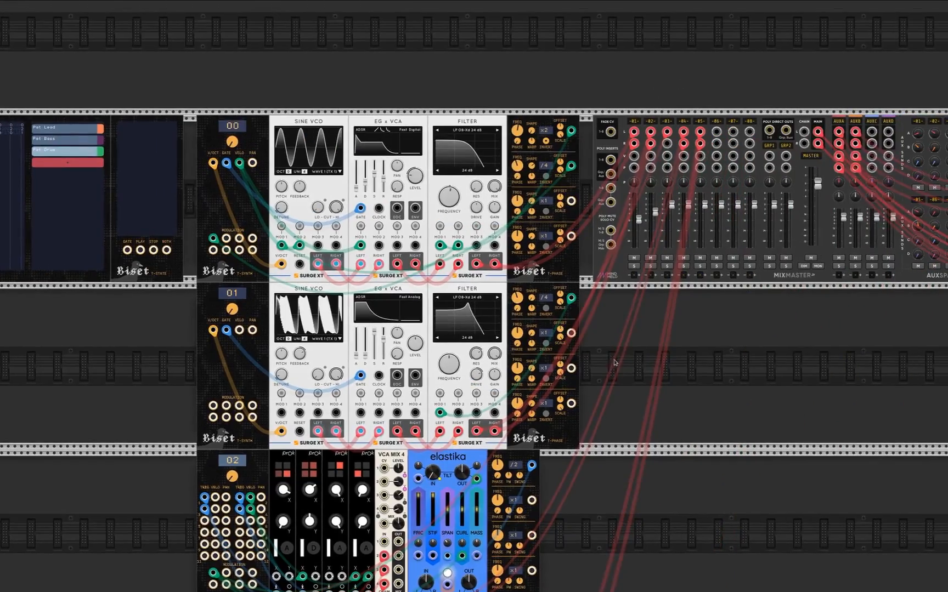
scroll(624, 348, "up", 1)
left_click_drag(610, 363, 565, 418)
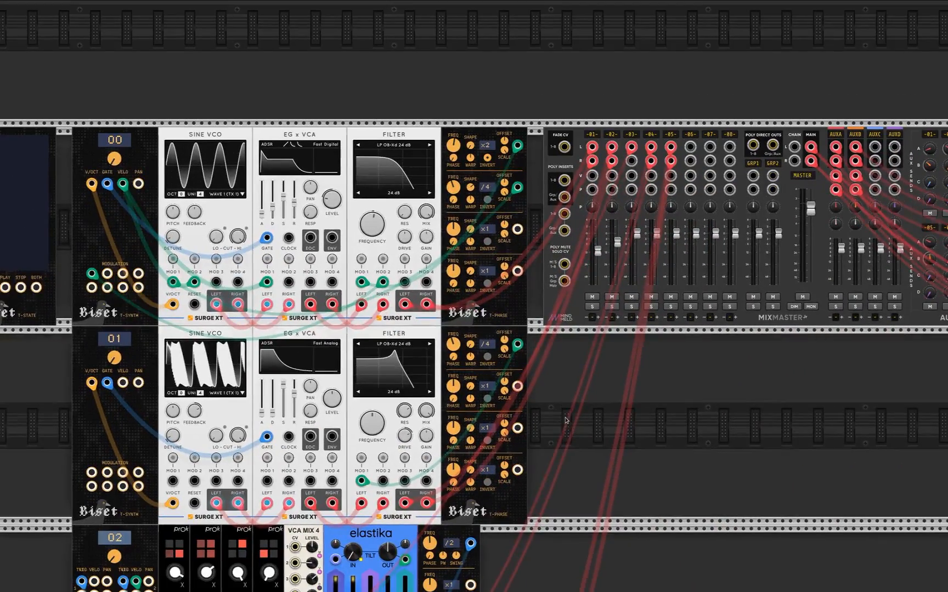
left_click_drag(577, 471, 534, 394)
left_click_drag(548, 315, 565, 383)
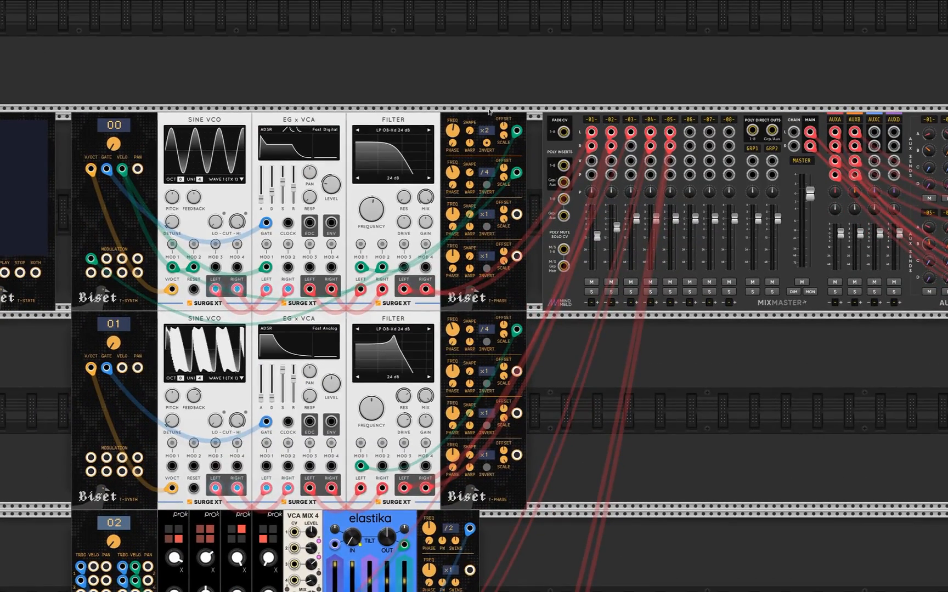
Step: Examine the T-Phase and T-Clock modulators and the string voice in the lowest module row
mouse_move(470, 132)
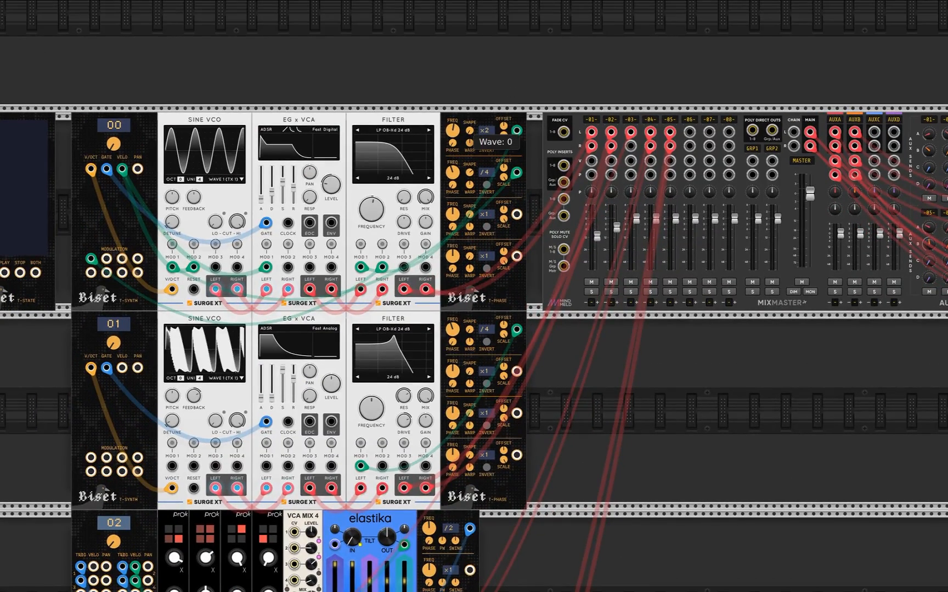
left_click_drag(585, 547, 573, 185)
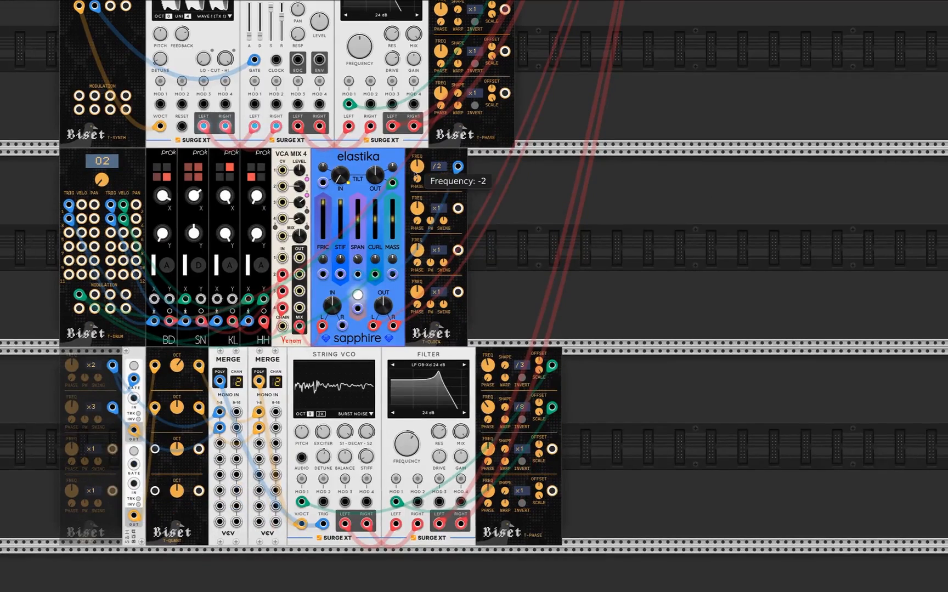
left_click_drag(492, 221, 592, 234)
left_click_drag(487, 232, 486, 283)
double_click(486, 232)
left_click_drag(612, 309, 725, 194)
left_click_drag(121, 287, 197, 263)
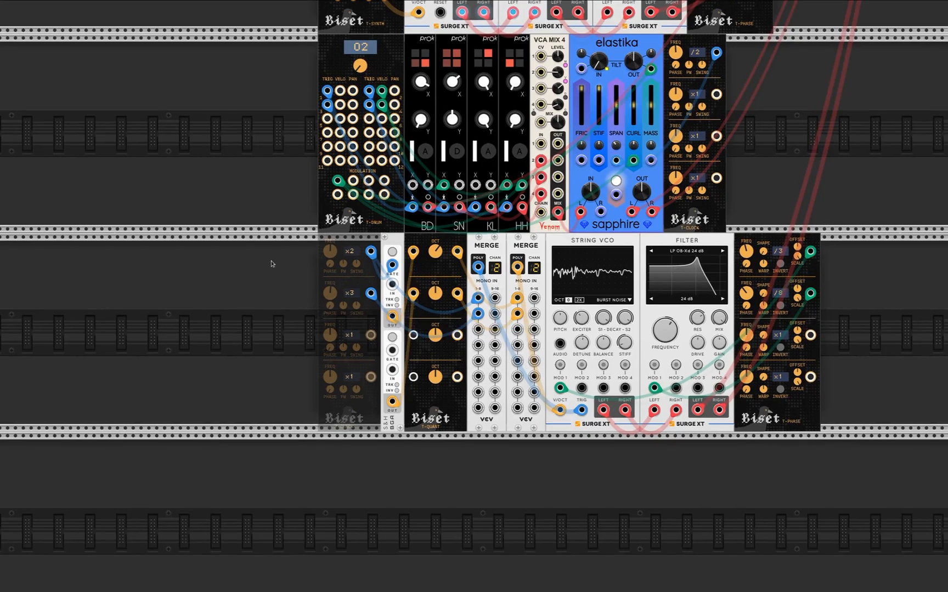
Step: Inspect the Tracker's tuning settings and preset scale categories, and display its tuning wheel
left_click_drag(158, 165, 457, 591)
right_click(102, 185)
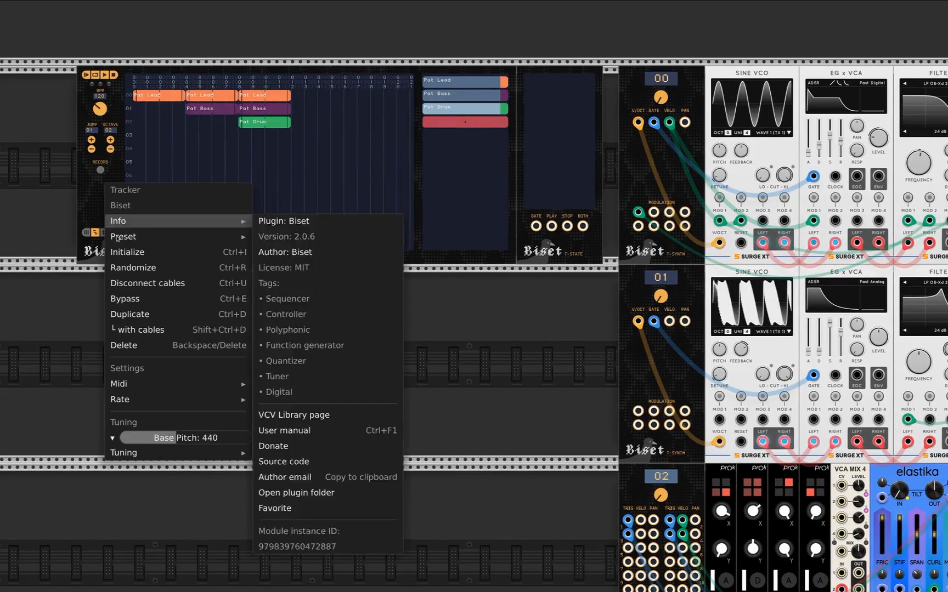
mouse_move(181, 452)
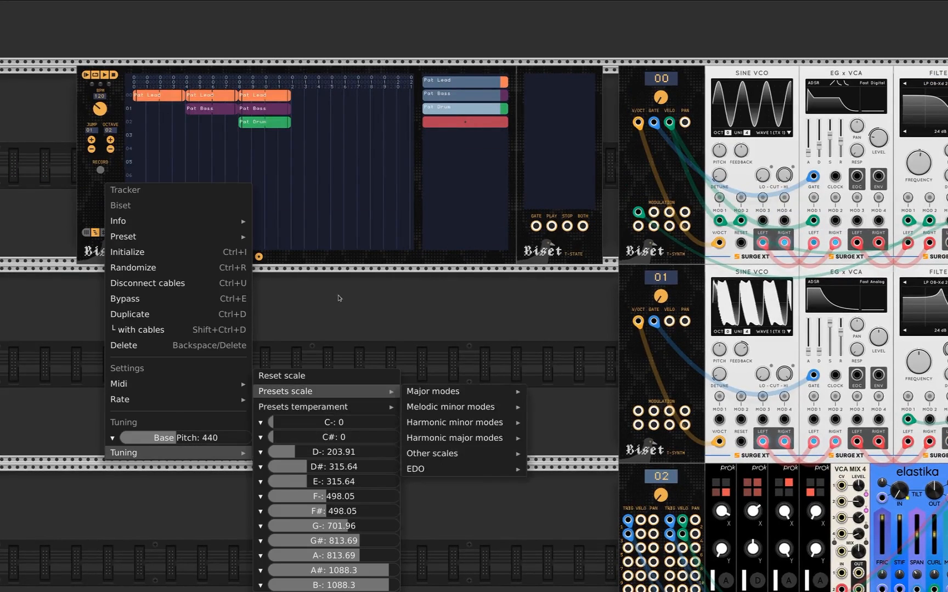
left_click(339, 298)
left_click(112, 233)
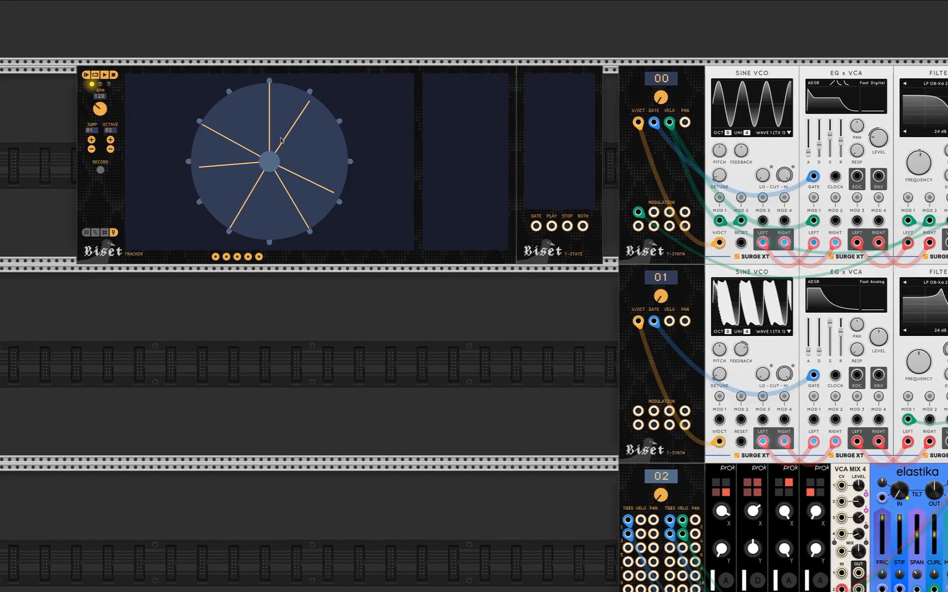
Step: Display the Tracker's pattern editor and examine it together with the neighbouring T-State and T-Synth modules
left_click(86, 233)
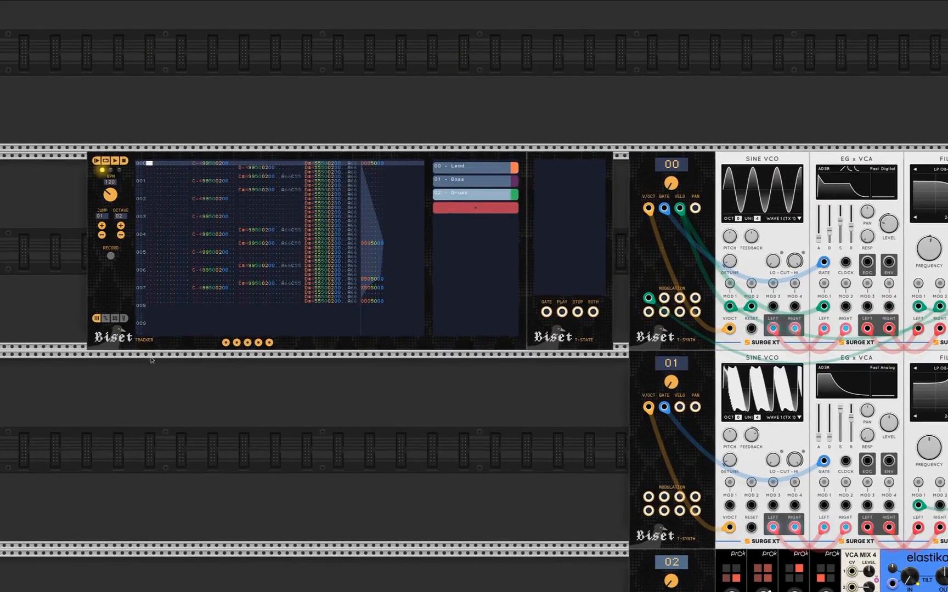
scroll(396, 392, "down", 6)
scroll(399, 382, "up", 5)
scroll(460, 475, "up", 1)
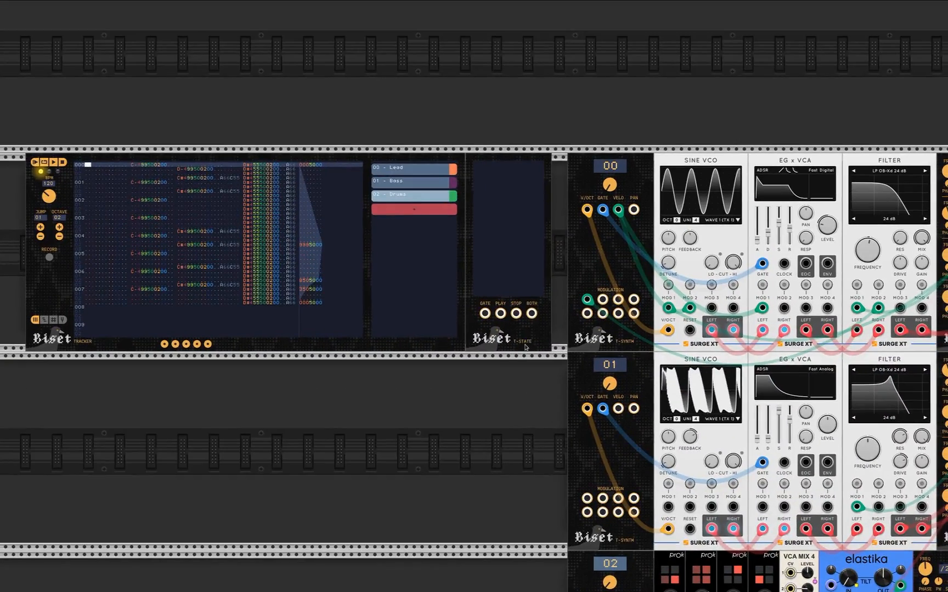
left_click_drag(527, 340, 534, 341)
scroll(549, 204, "up", 1)
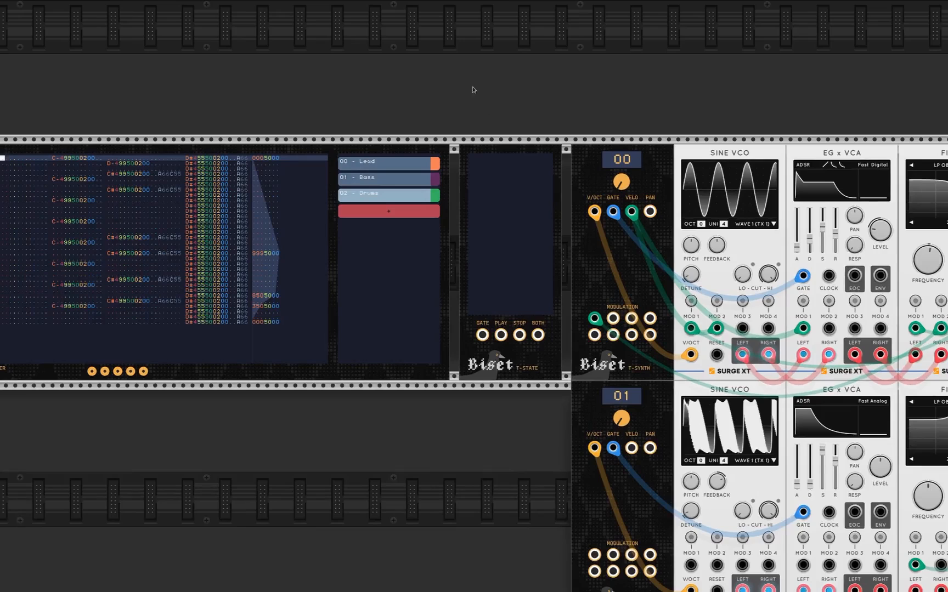
scroll(472, 89, "left", 4)
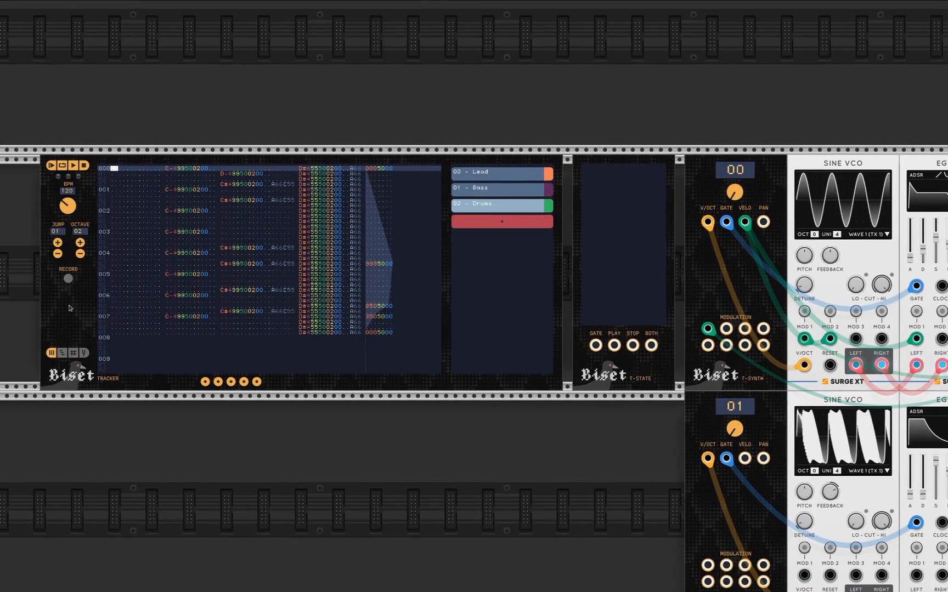
Step: Return the Tracker to the timeline, play the arranged song, and stop playback
left_click(62, 352)
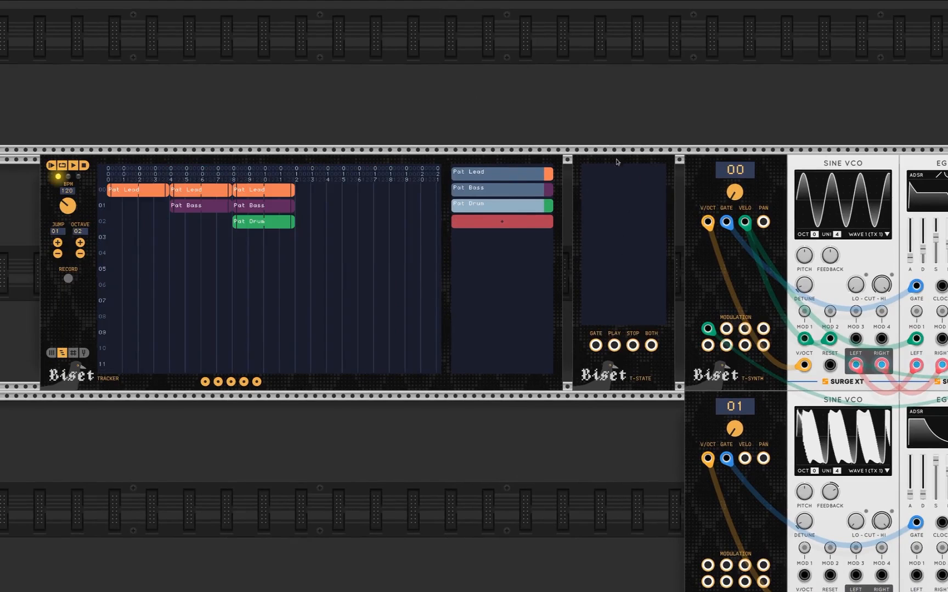
scroll(616, 213, "right", 2)
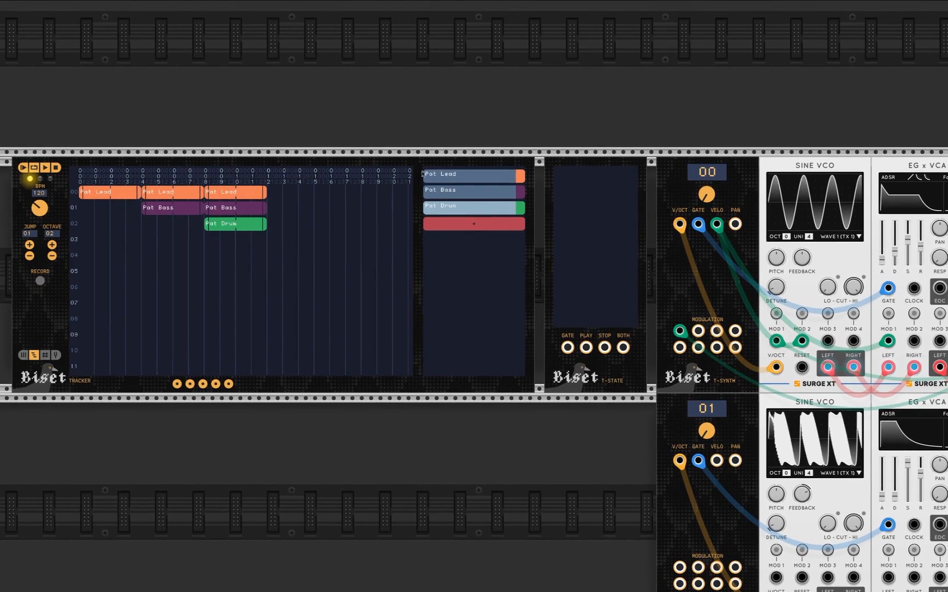
scroll(322, 198, "left", 5)
scroll(322, 198, "down", 1)
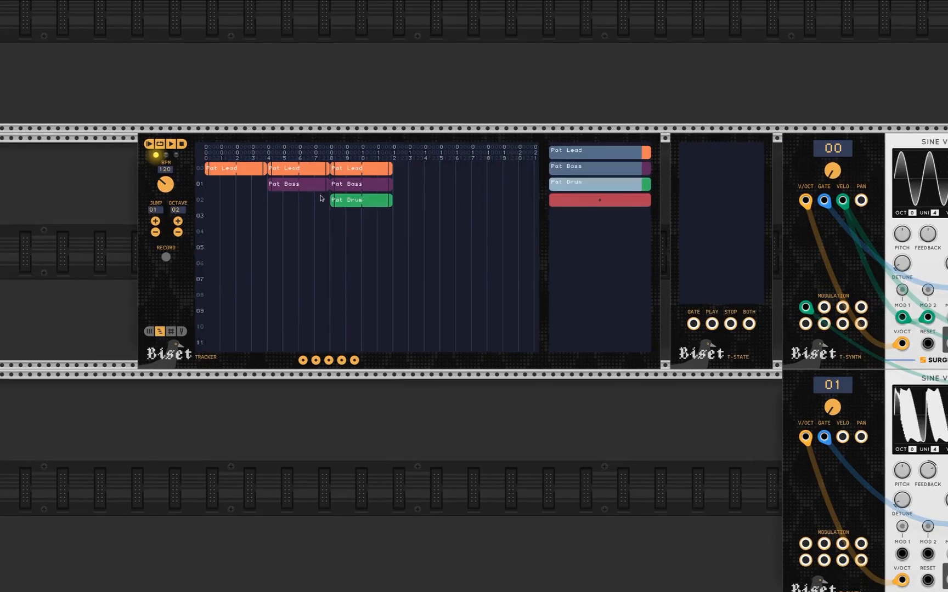
left_click(149, 143)
scroll(676, 273, "right", 5)
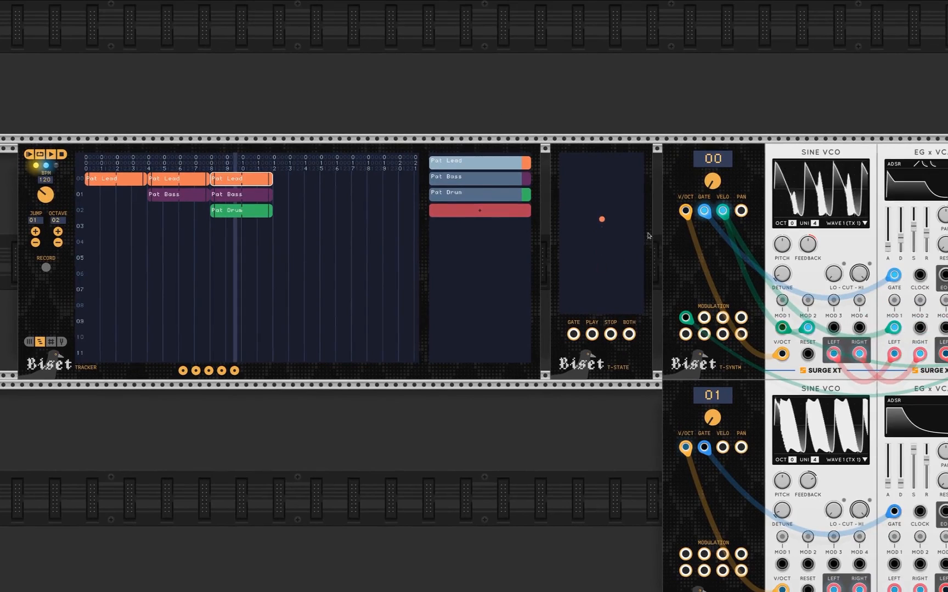
left_click(62, 154)
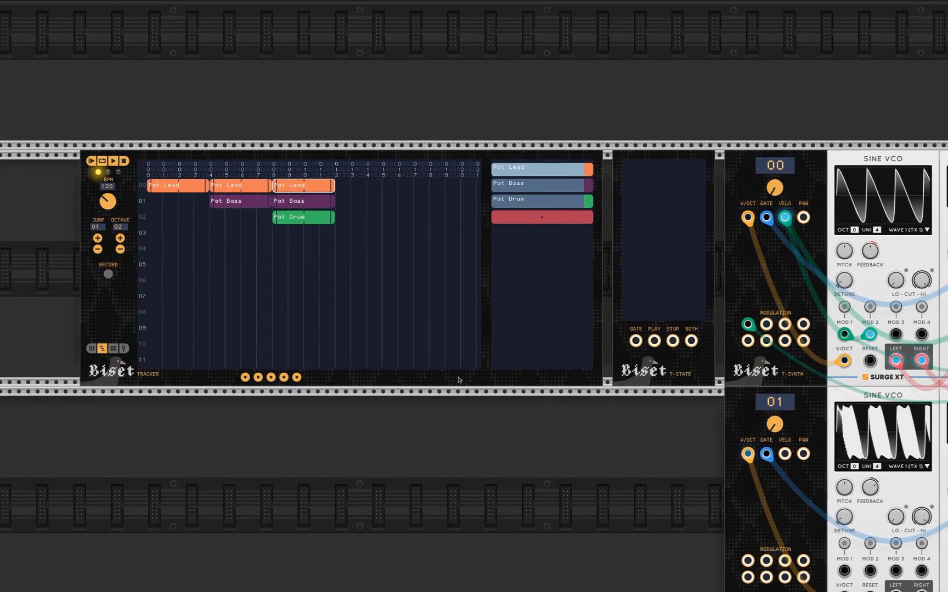
mouse_move(458, 379)
left_mouse_down()
mouse_move(417, 380)
mouse_move(475, 377)
mouse_move(461, 376)
left_mouse_up()
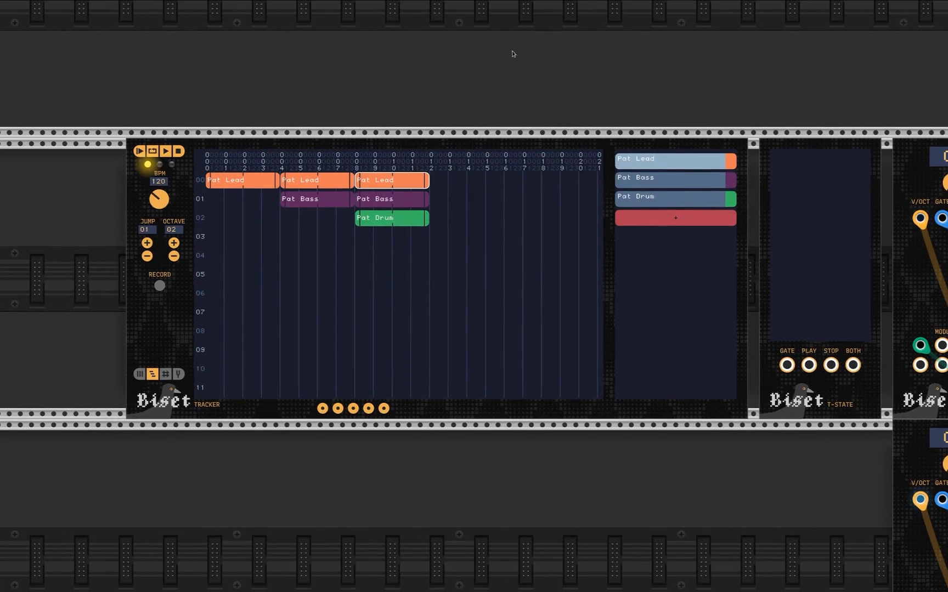
Step: Step the Tracker through its timeline, pattern and remaining display modes, ending on the tuning wheel
left_click(178, 374)
left_click(152, 374)
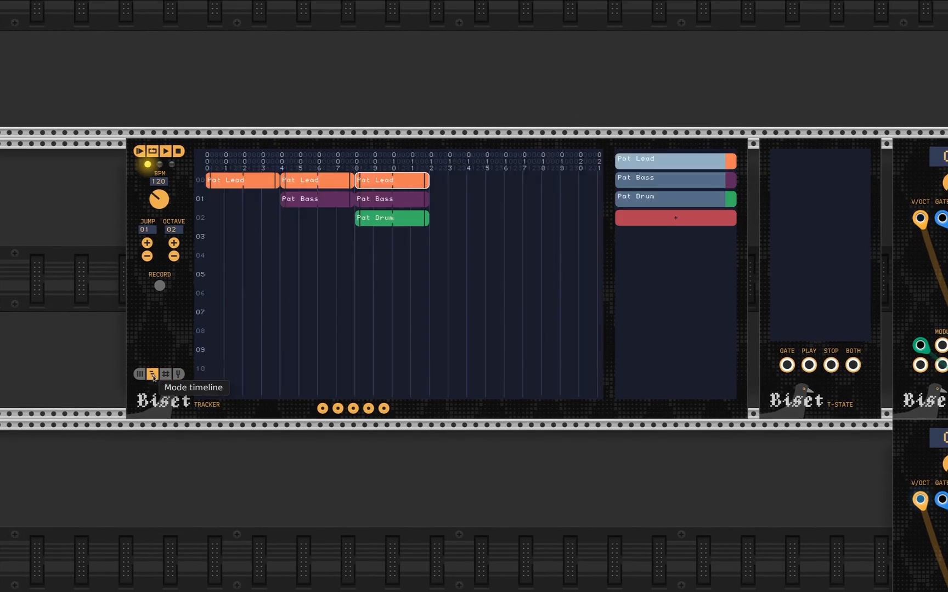
left_click(139, 374)
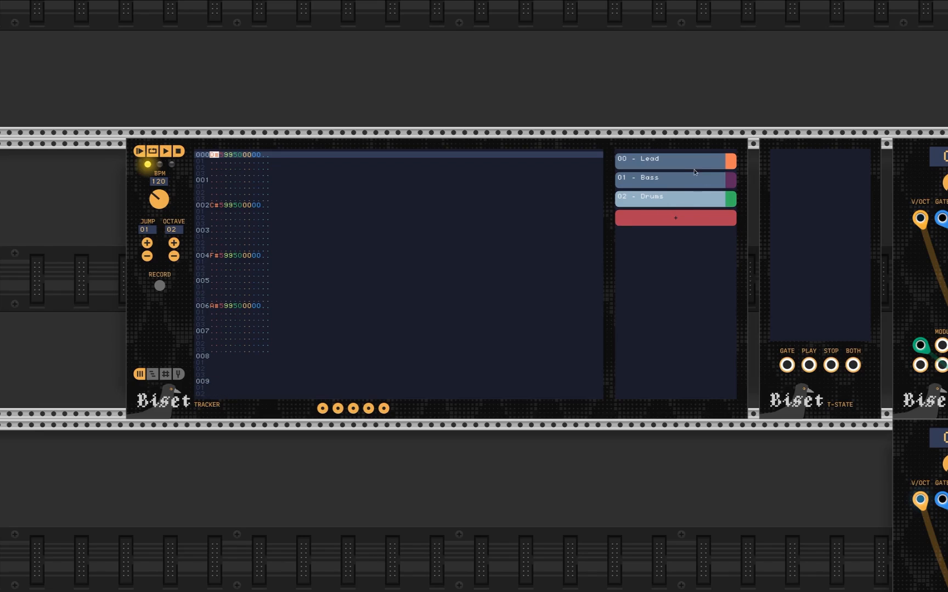
left_click(152, 374)
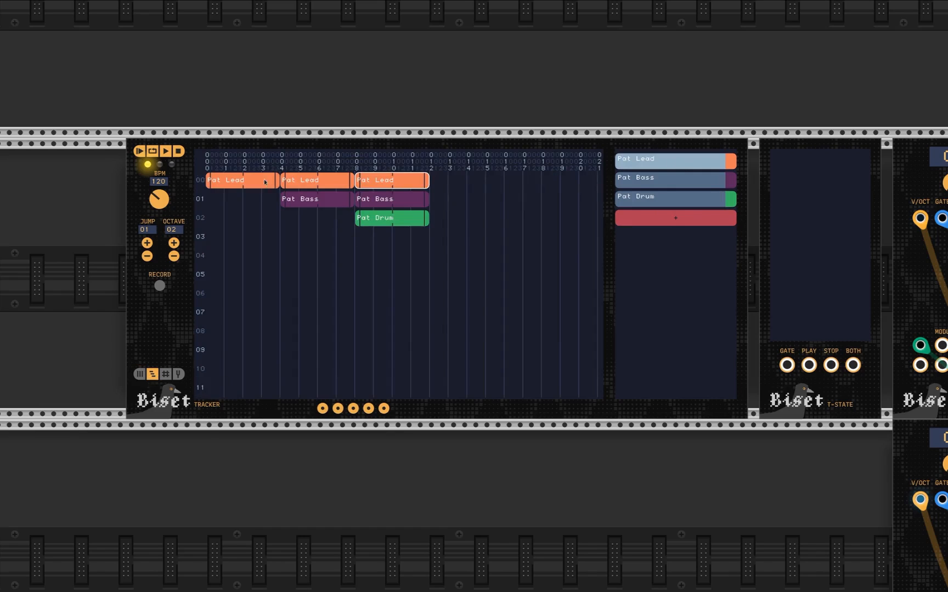
left_click(166, 374)
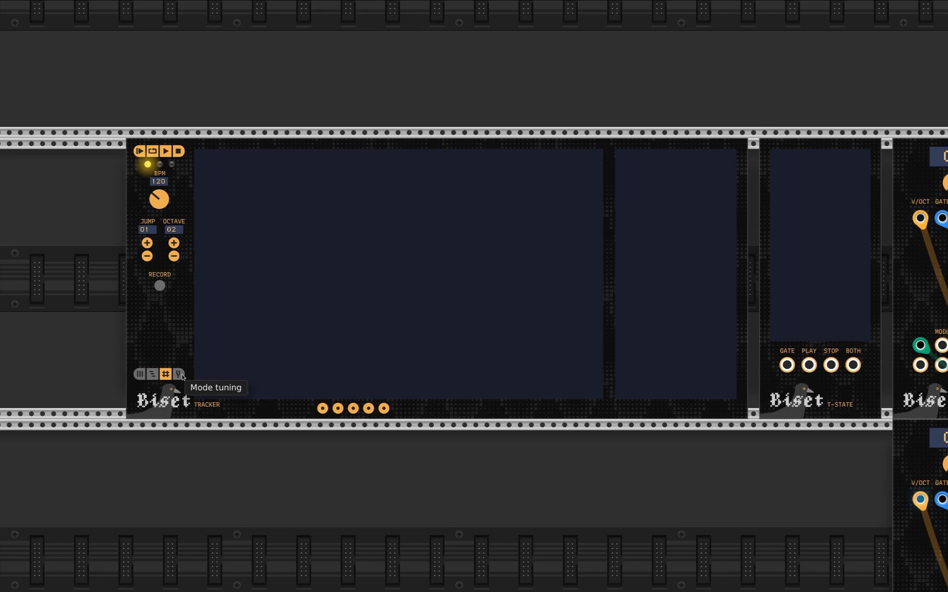
left_click(178, 374)
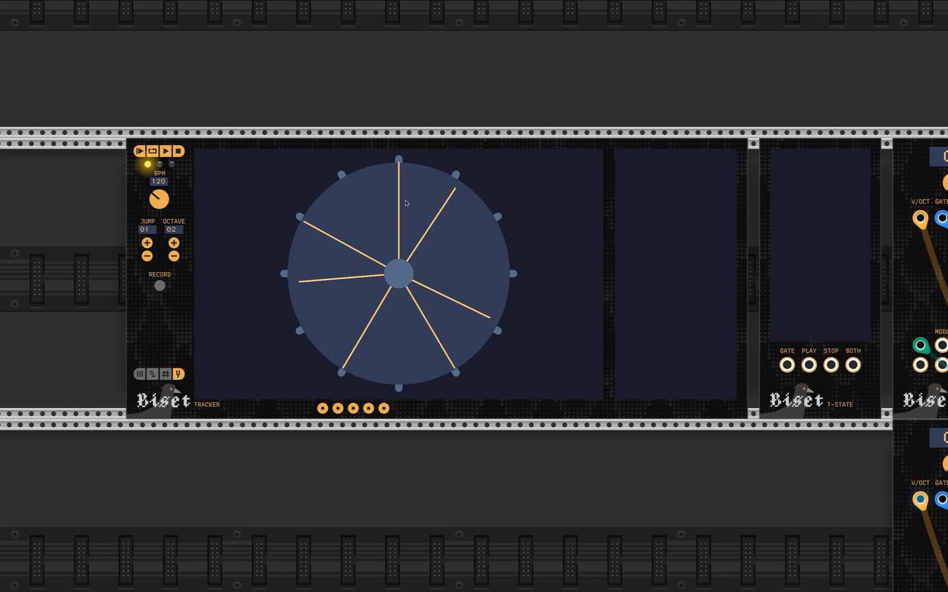
Step: Inspect the per-note values in the Tracker's tuning settings
right_click(132, 290)
mouse_move(144, 558)
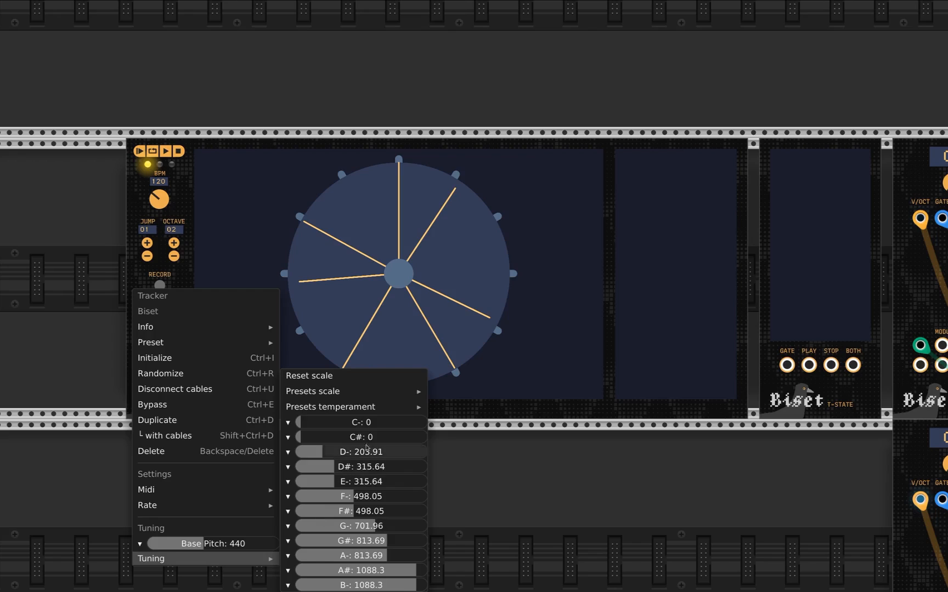
left_click_drag(362, 422, 338, 422)
left_click(189, 234)
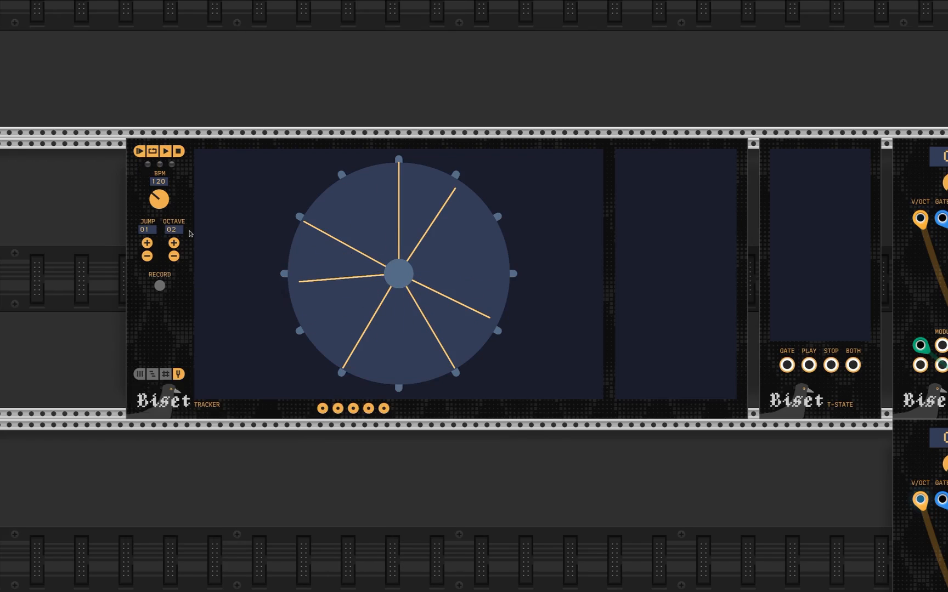
Step: From the timeline's pattern list, open patterns including Pat Bass in the pattern editor, and return to the timeline
left_click(152, 374)
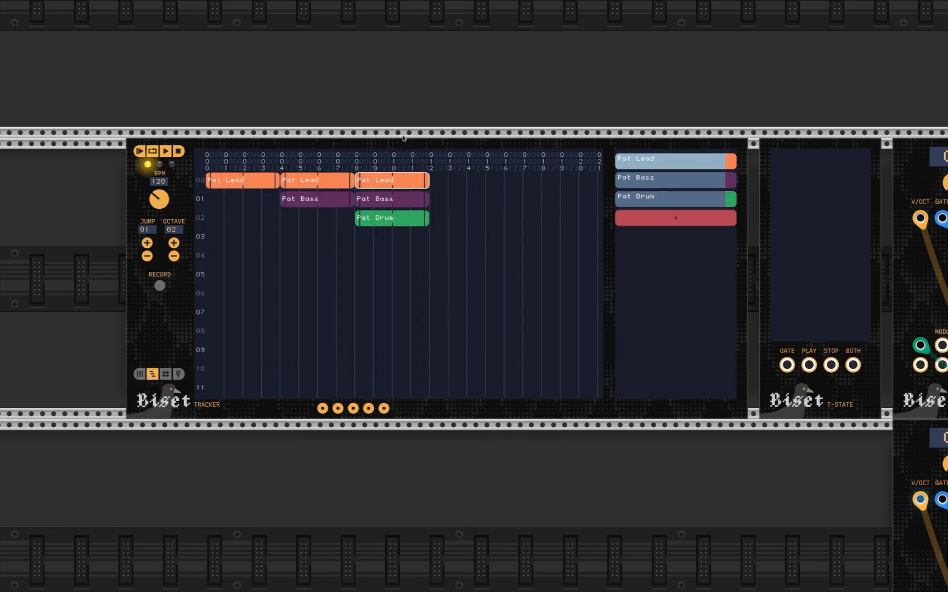
left_click(679, 164)
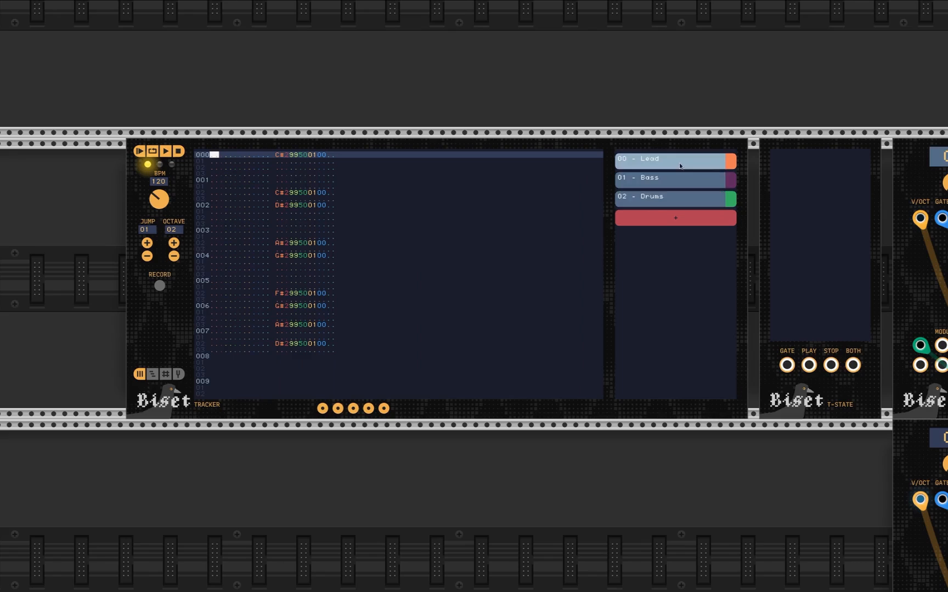
left_click(152, 374)
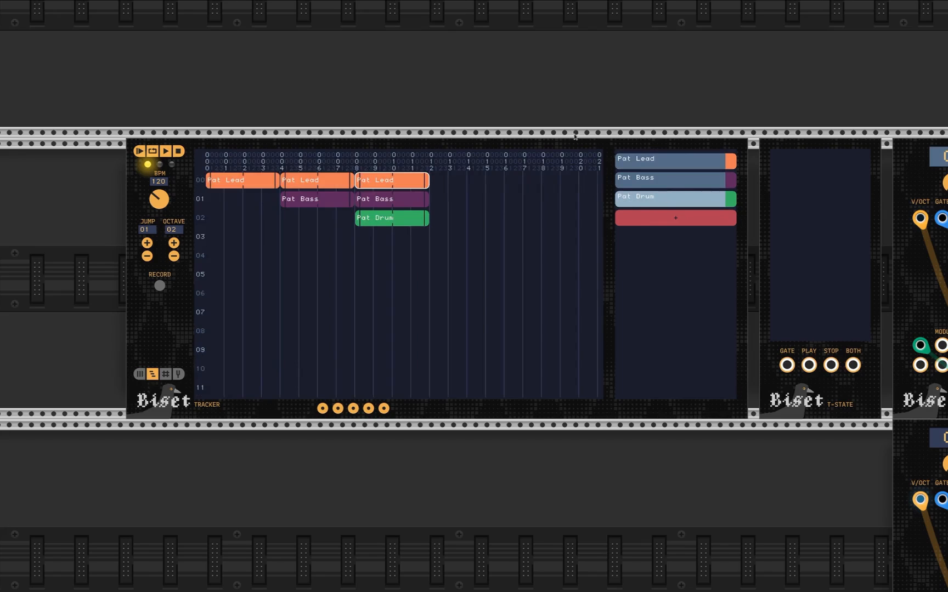
left_click_drag(410, 103, 454, 108)
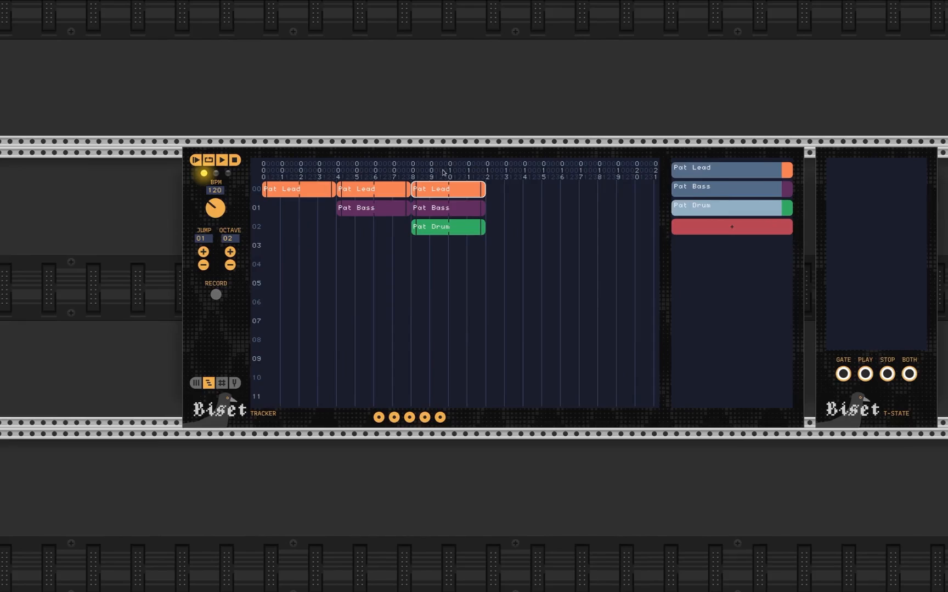
scroll(443, 172, "up", 1)
left_click(737, 175)
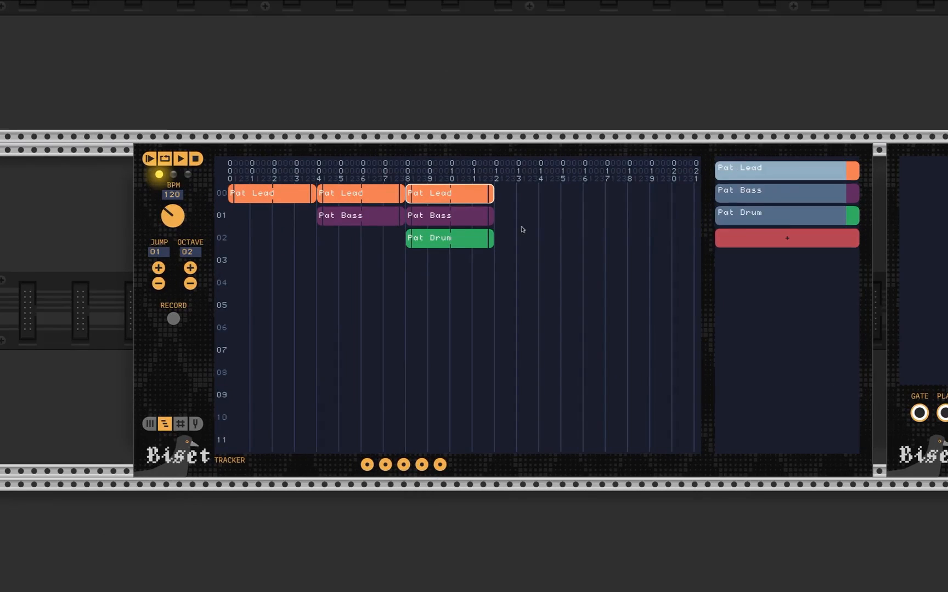
double_click(782, 196)
left_click(166, 431)
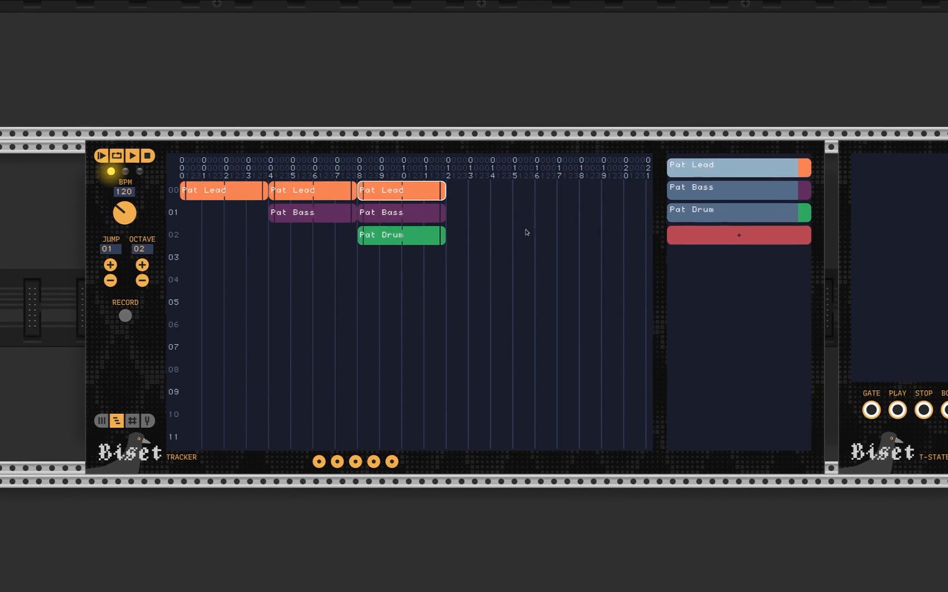
Step: Place a long Pat Lead clip on timeline row 04 and shorten it from its start
left_click(697, 188)
left_click(718, 167)
left_click(499, 234)
left_click_drag(410, 331, 590, 296)
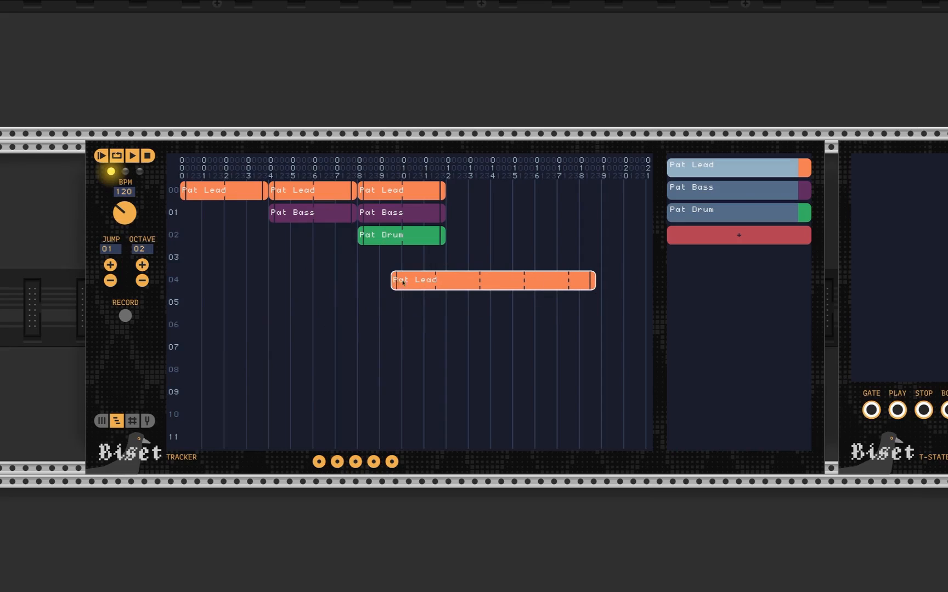
left_click_drag(402, 282, 431, 284)
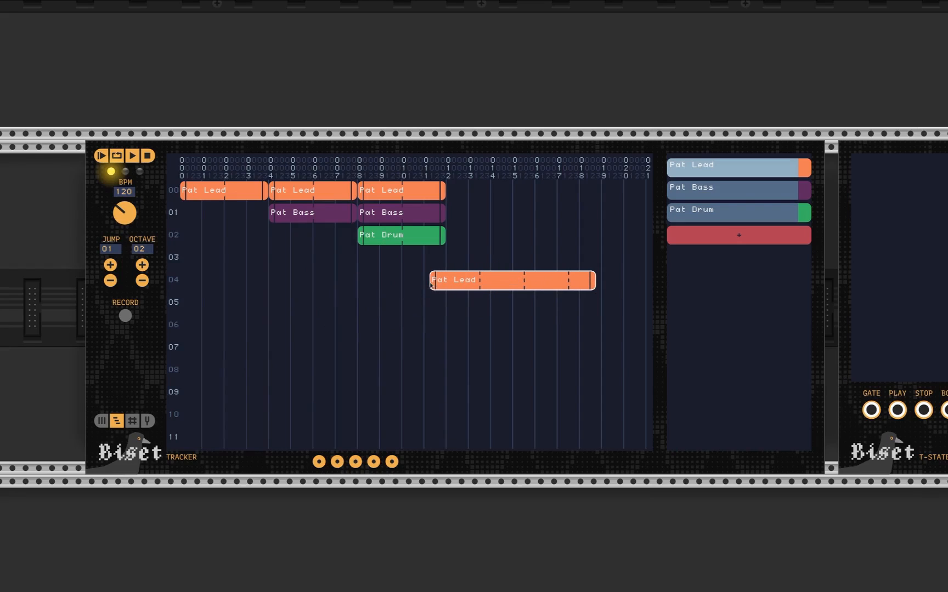
Step: Delete the Pat Lead clip from timeline row 04
right_click(519, 282)
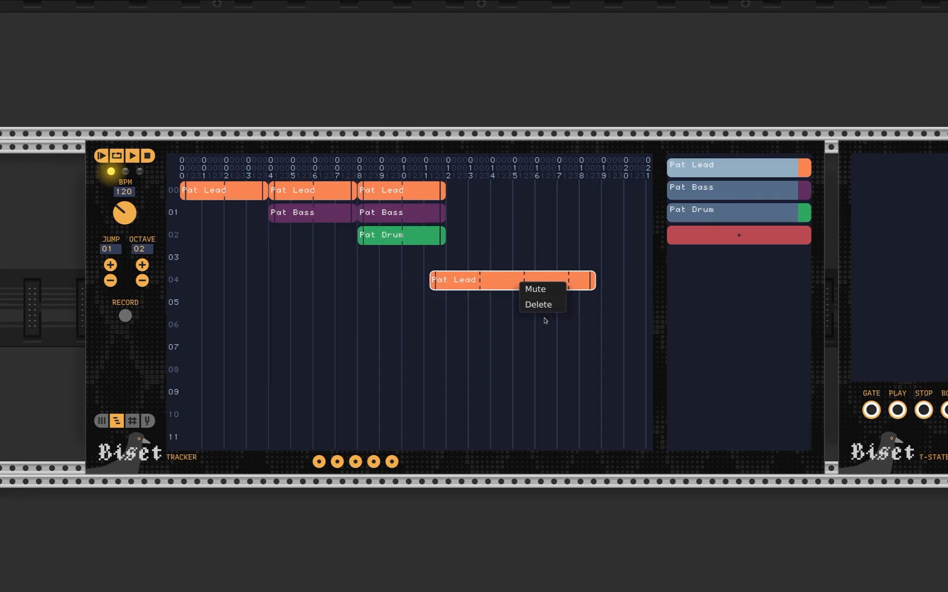
left_click(542, 304)
scroll(411, 109, "up", 1)
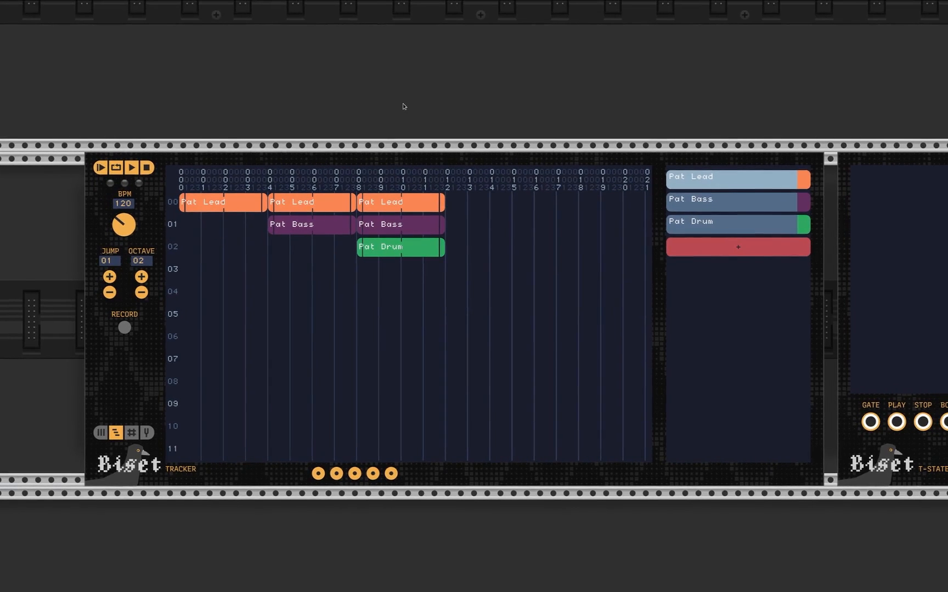
Step: Select Pat Bass, Pat Drum and Pat Lead in turn in the timeline's pattern list
left_click(730, 206)
left_click(733, 224)
left_click(735, 203)
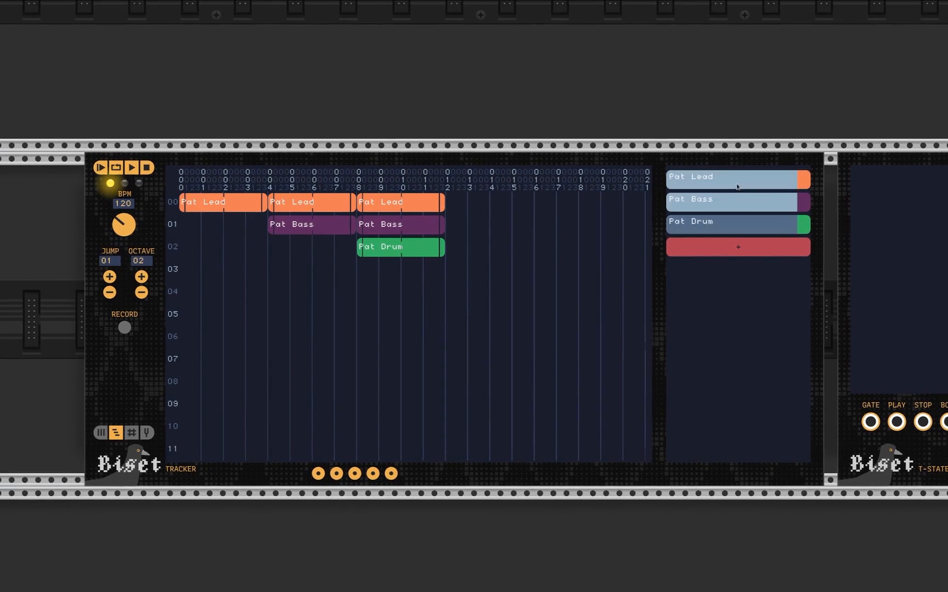
left_click(738, 185)
left_click(116, 432)
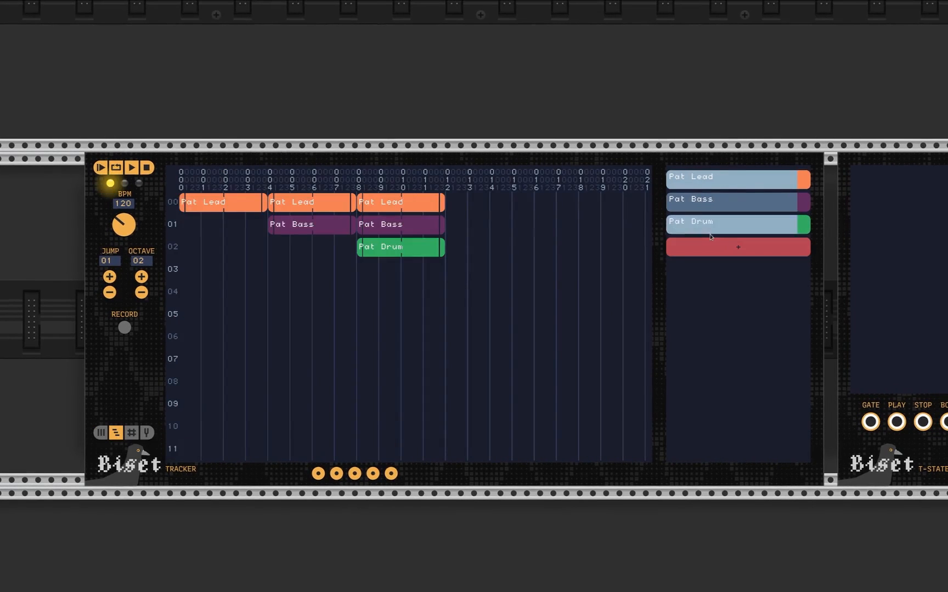
Step: Add a new pattern to the pattern list and rename it "Pat example"
left_click(733, 249)
right_click(721, 249)
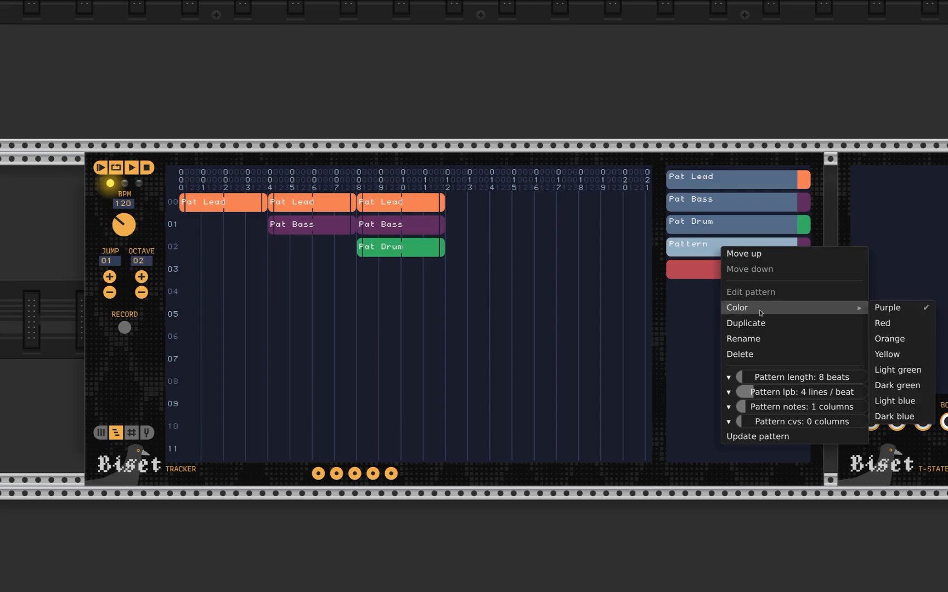
left_click(761, 338)
type("Pa")
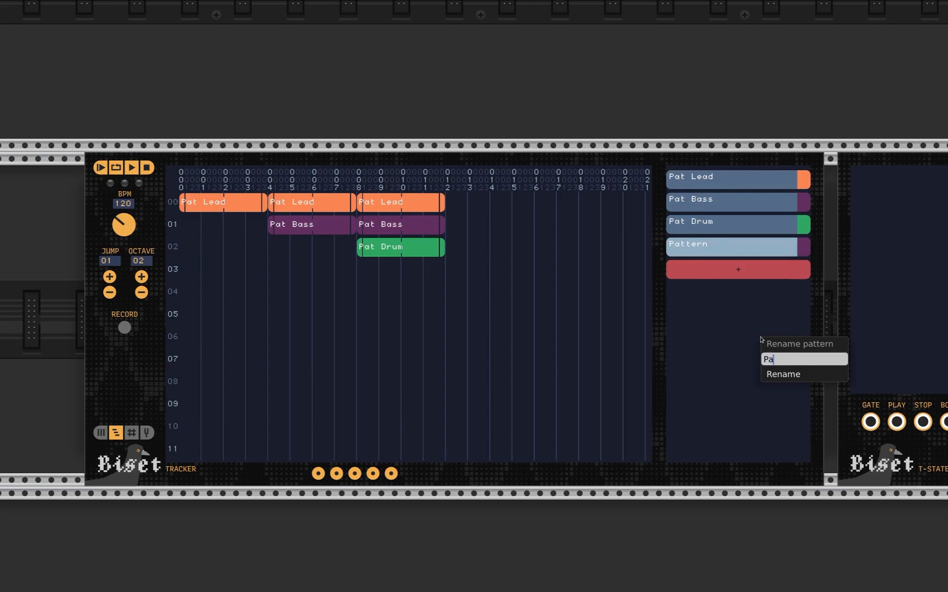
type("t example")
key("Return")
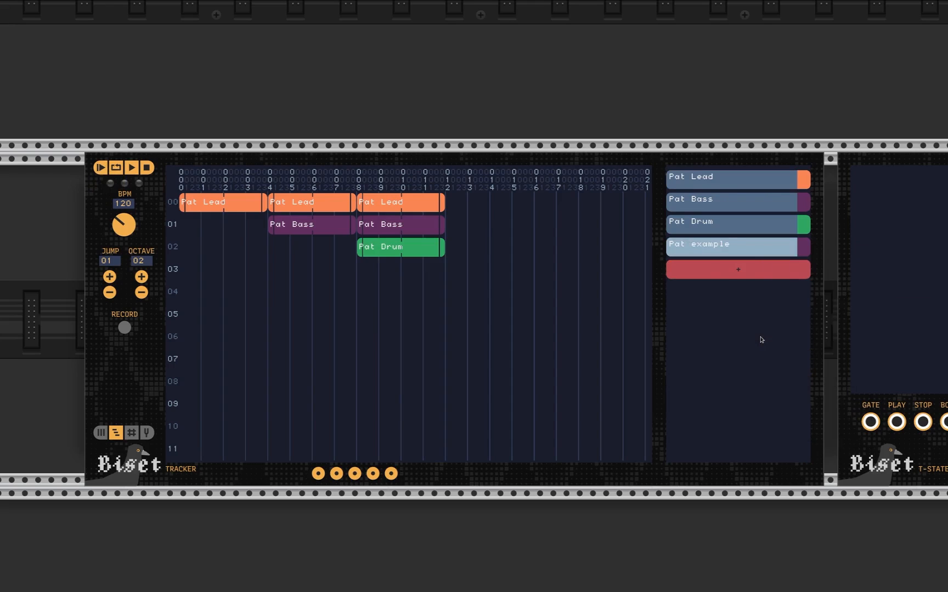
Step: Set the color of the Pat example pattern to Light blue
right_click(739, 249)
mouse_move(795, 308)
left_click(900, 401)
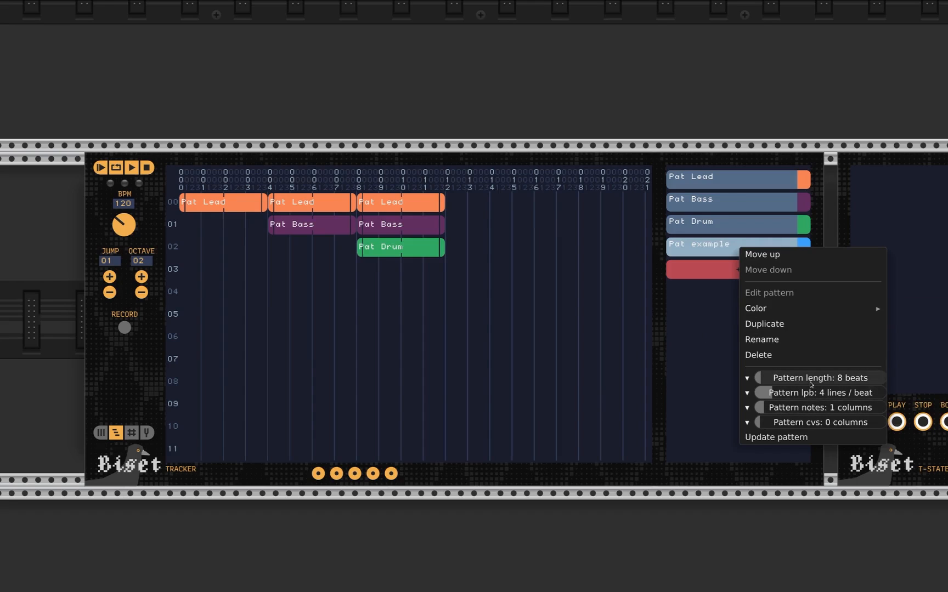
Step: Set the Pat example pattern's length to 16 beats, update the pattern, and check its settings
right_click(751, 382)
type("16")
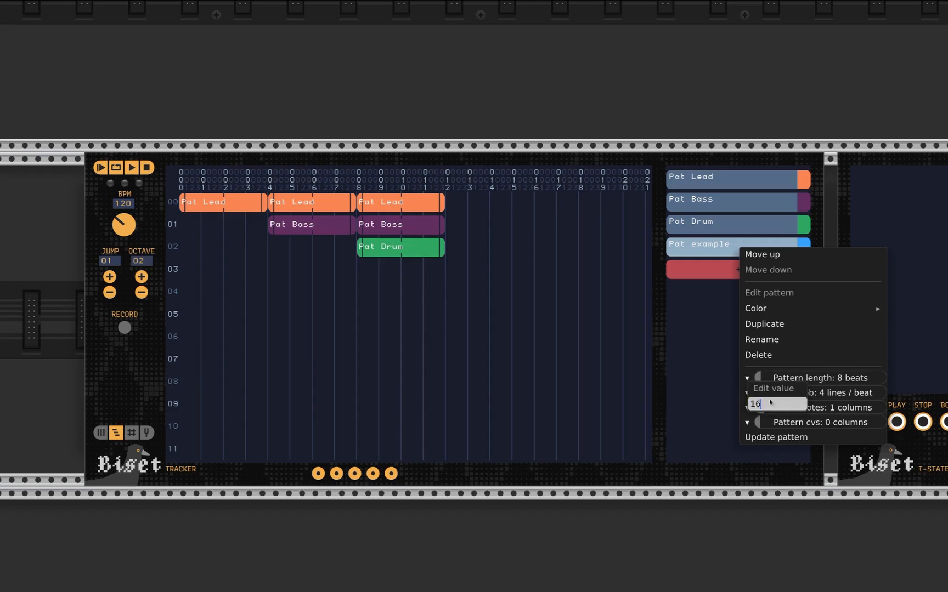
key("Return")
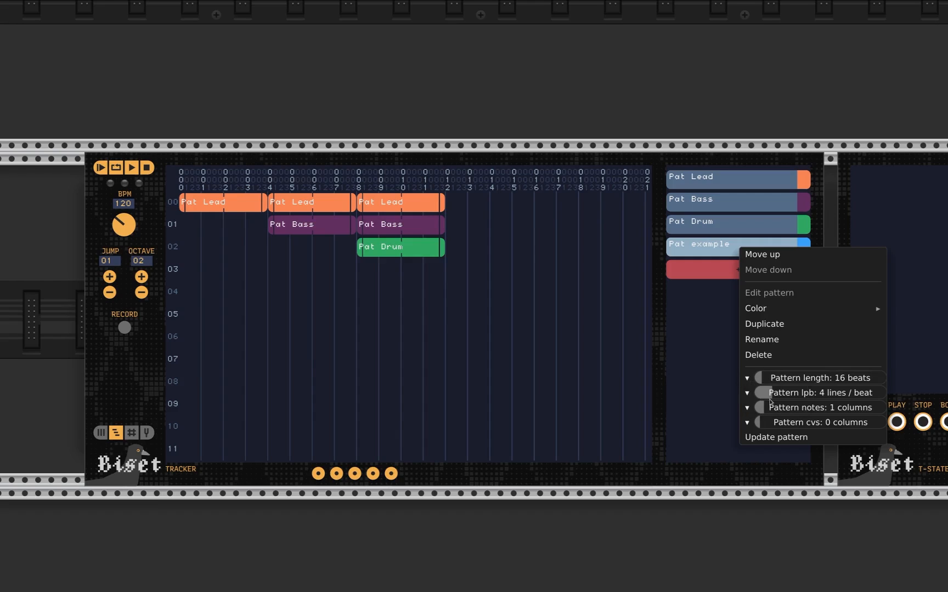
left_click(774, 437)
right_click(735, 246)
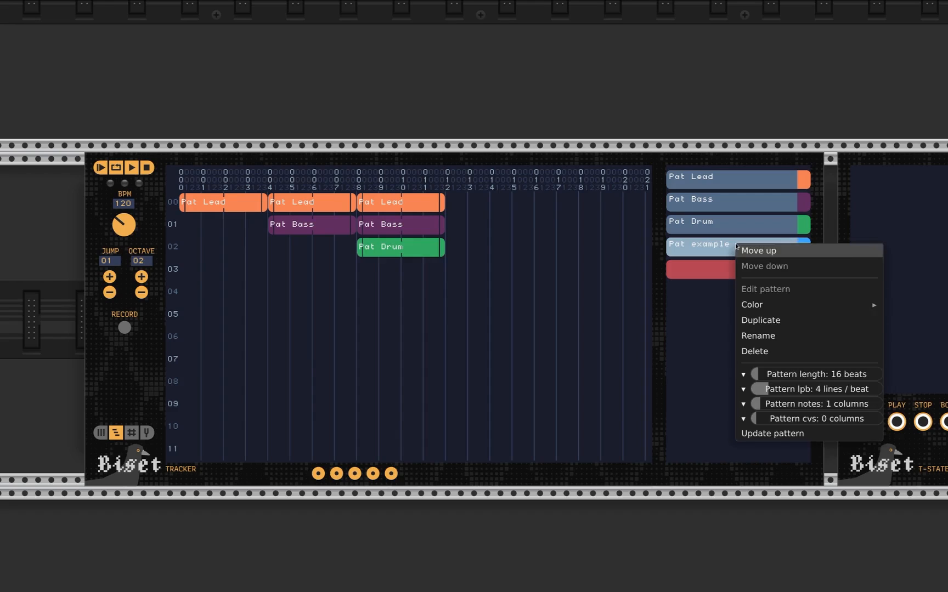
left_click(698, 334)
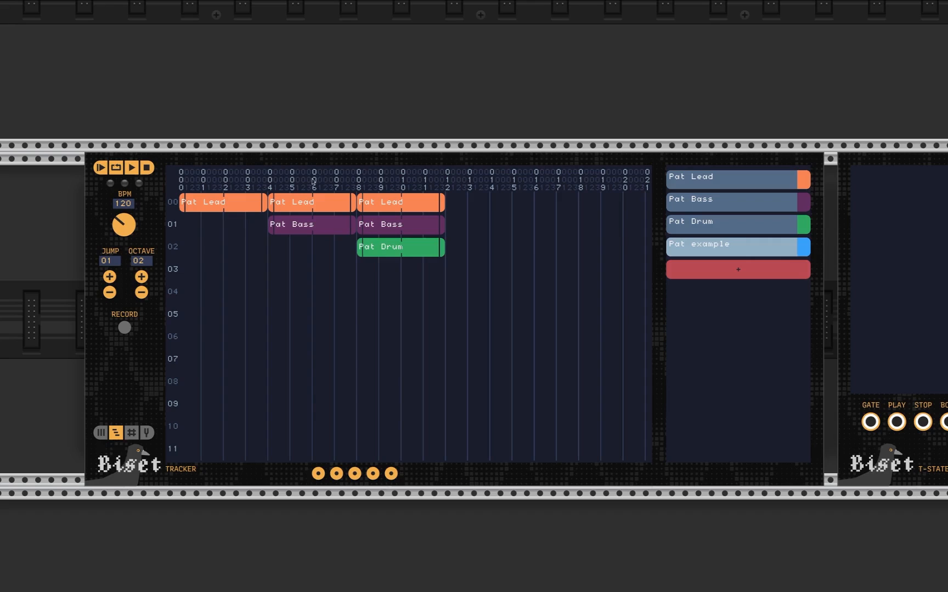
Step: Select Pat Lead in the timeline's pattern list and open it in the pattern editor
left_click(728, 203)
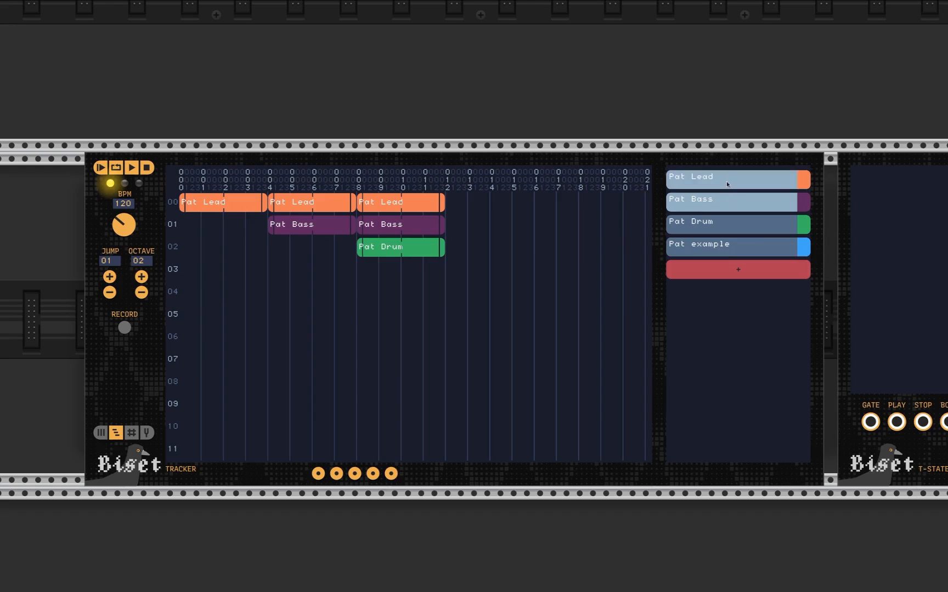
left_click(709, 185)
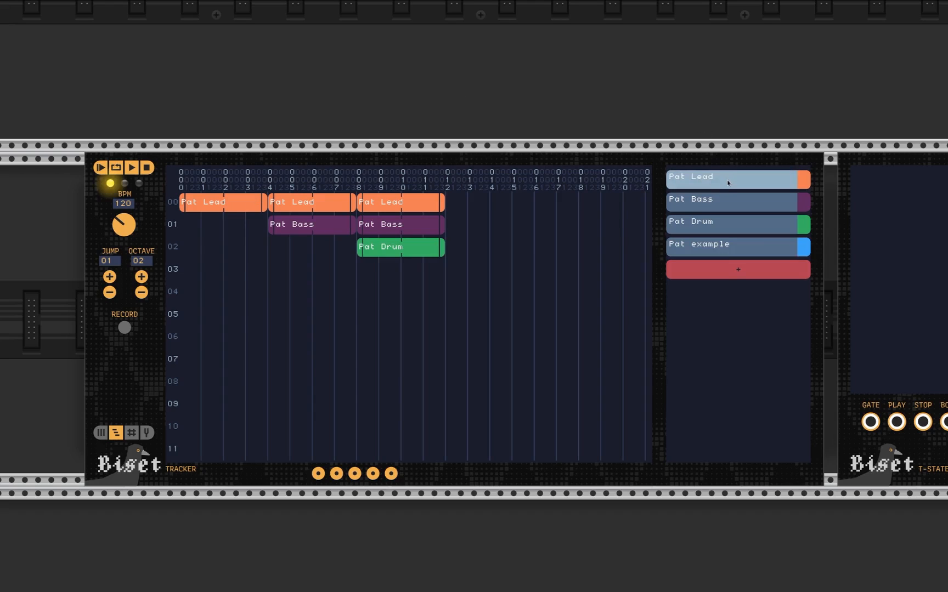
double_click(726, 179)
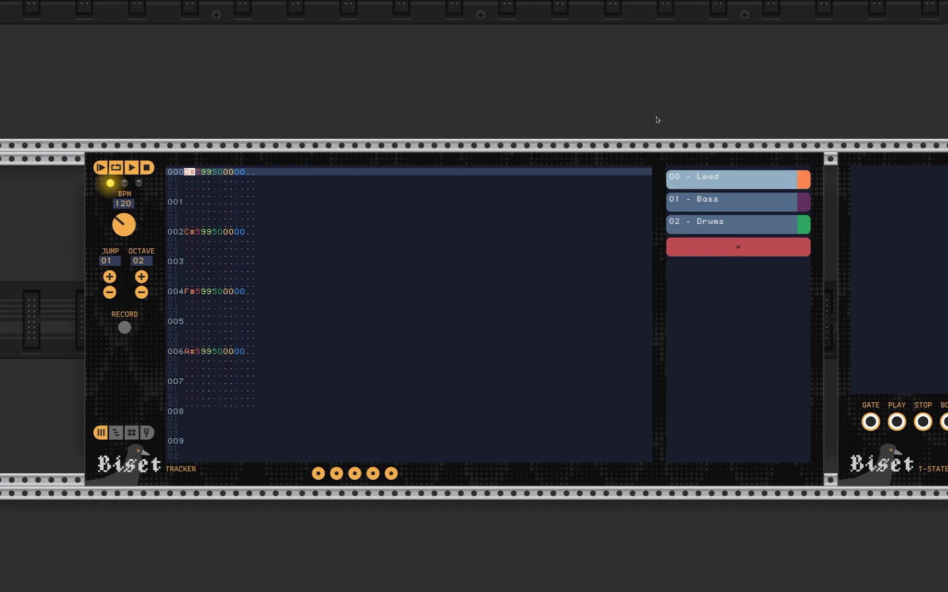
scroll(660, 116, "right", 3)
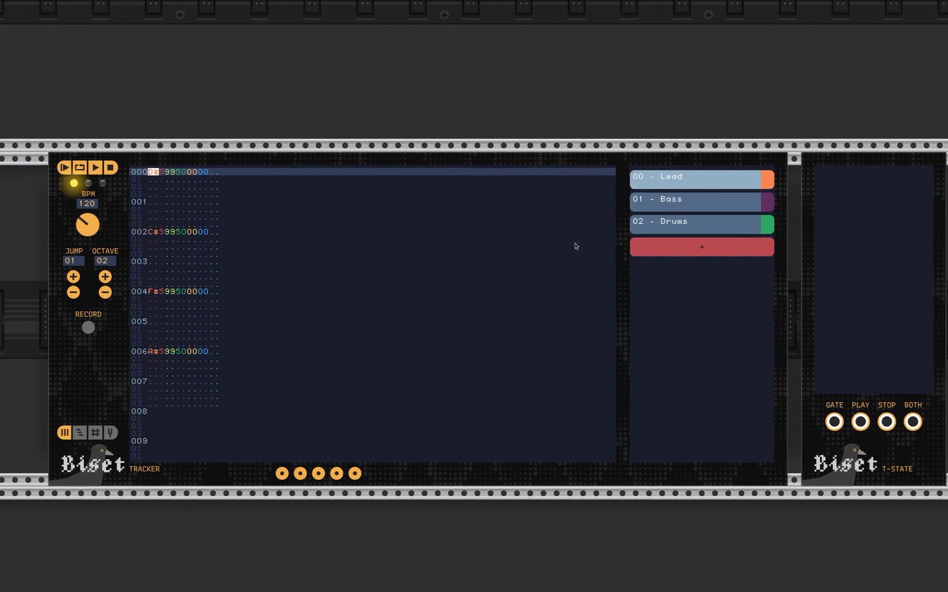
Step: Switch the Tracker between timeline and pattern modes, and reopen Pat Lead for editing from the timeline
left_click(79, 433)
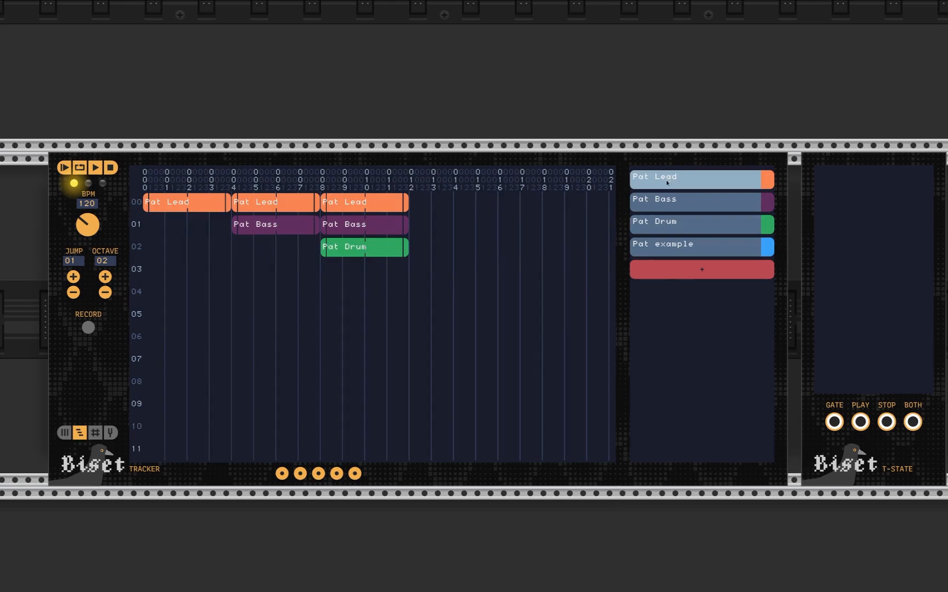
left_click(64, 433)
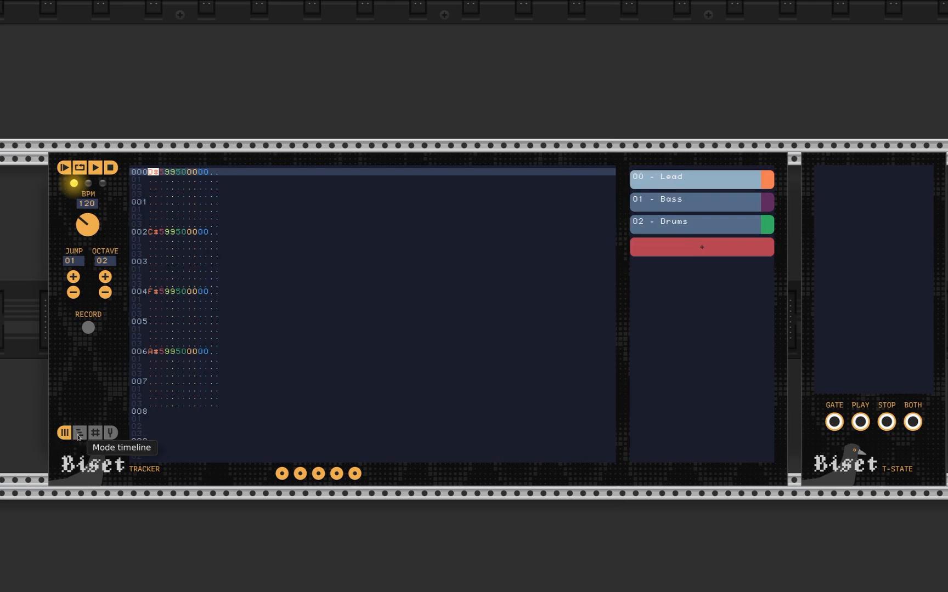
left_click(79, 433)
double_click(685, 173)
Step: Look over the T-Synth and T-Drum modules beside the Tracker
left_click_drag(510, 115, 541, 119)
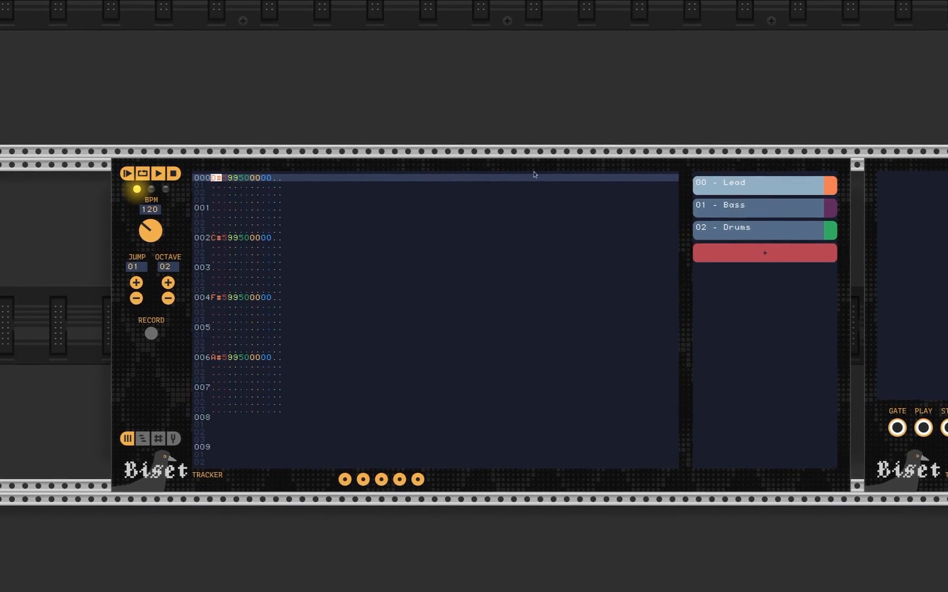
left_click_drag(748, 115, 307, 87)
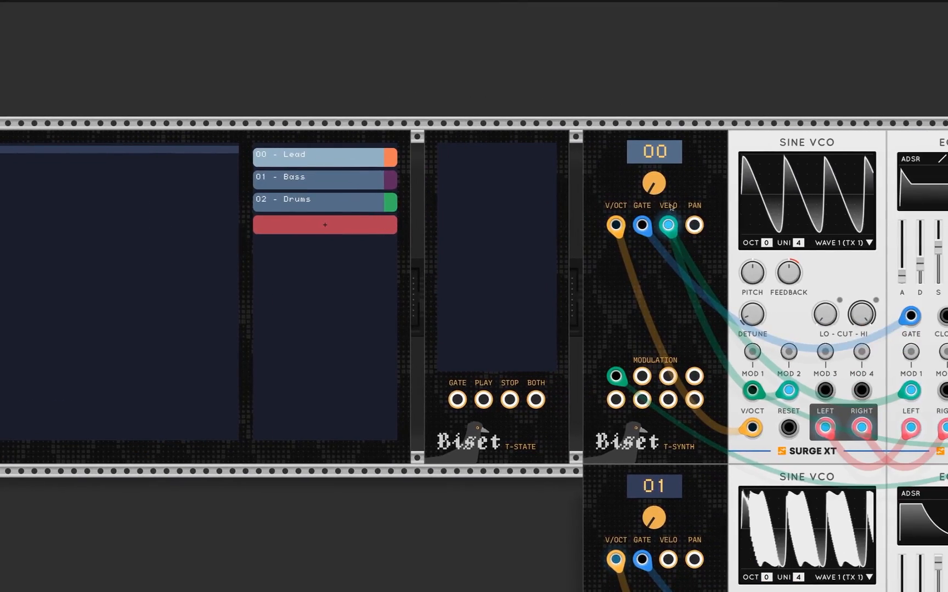
scroll(605, 280, "down", 1)
scroll(604, 280, "down", 11)
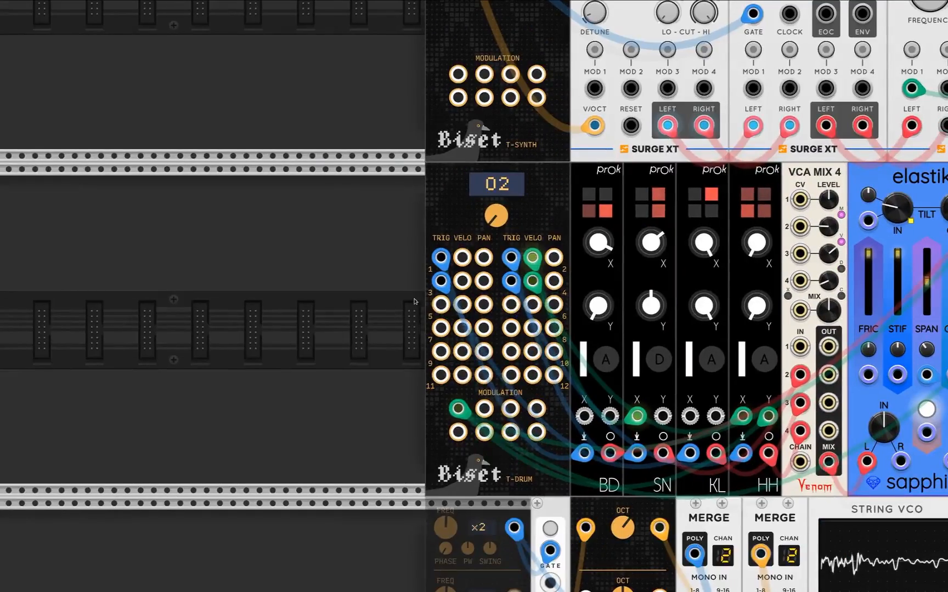
scroll(372, 373, "up", 7)
scroll(370, 372, "up", 5)
Step: Select Lead, Bass and Drums in turn in the synth list to check which synth module each one corresponds to
left_click(309, 188)
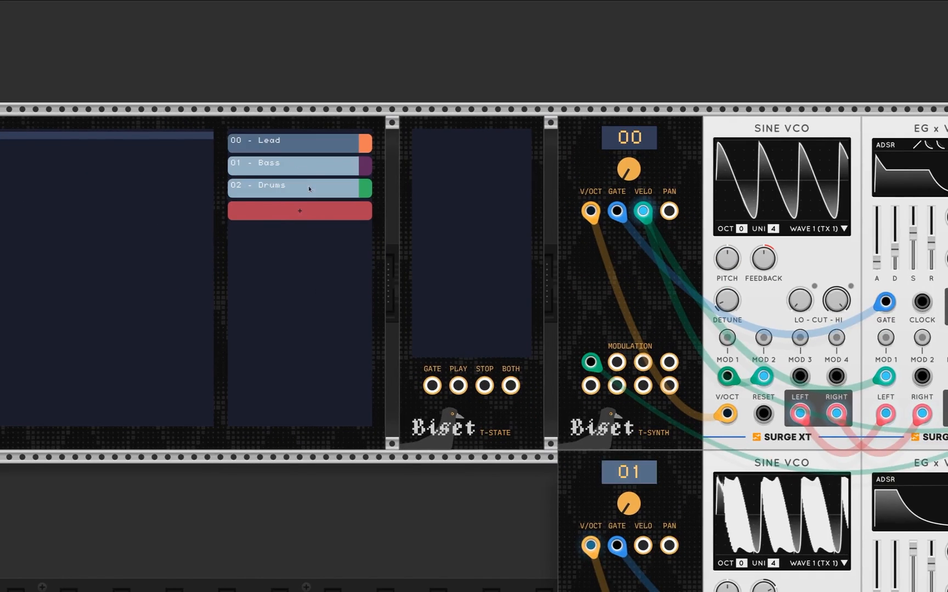
left_click(309, 147)
left_click(320, 186)
left_click(350, 144)
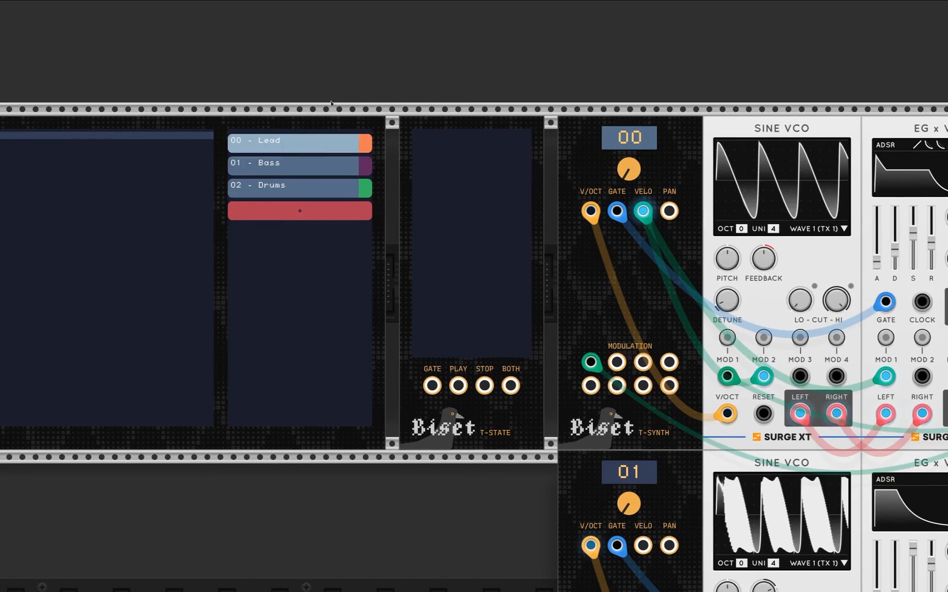
left_click(300, 164)
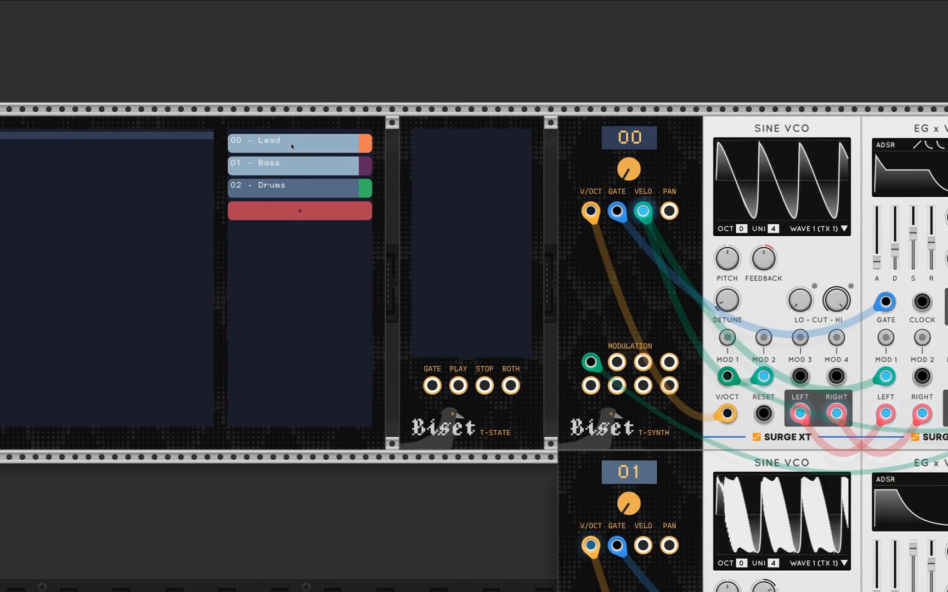
left_click(292, 147)
left_click(301, 165)
left_click_drag(362, 145, 370, 109)
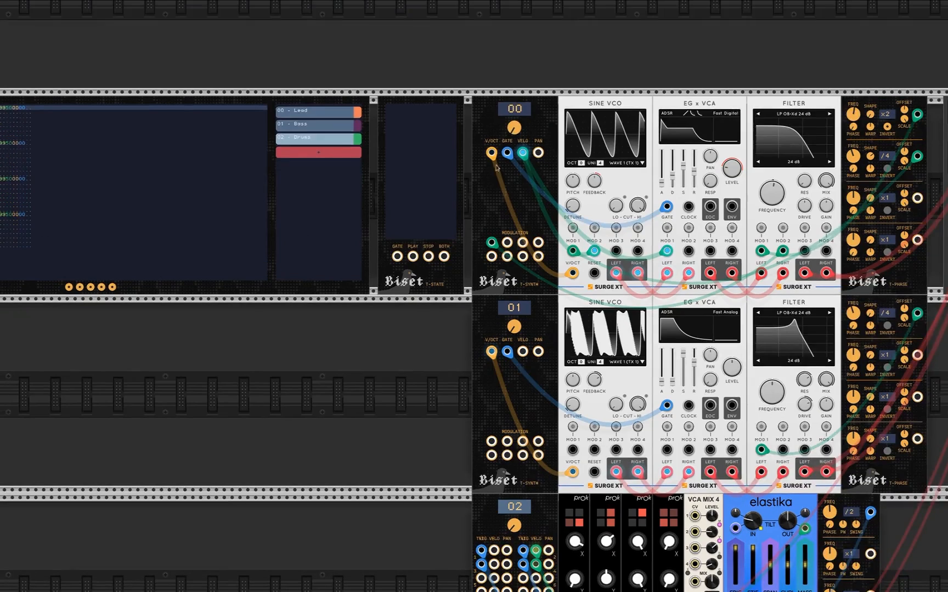
Step: Check the synth assignment lists of the first two T-Synth modules, keeping Lead on the first and Bass on the second
left_click(323, 113)
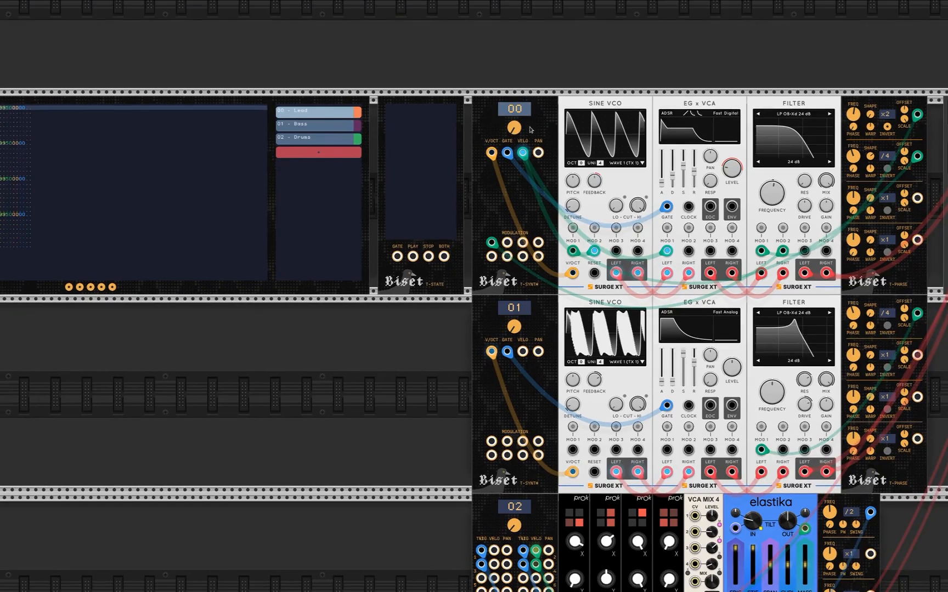
left_click(522, 109)
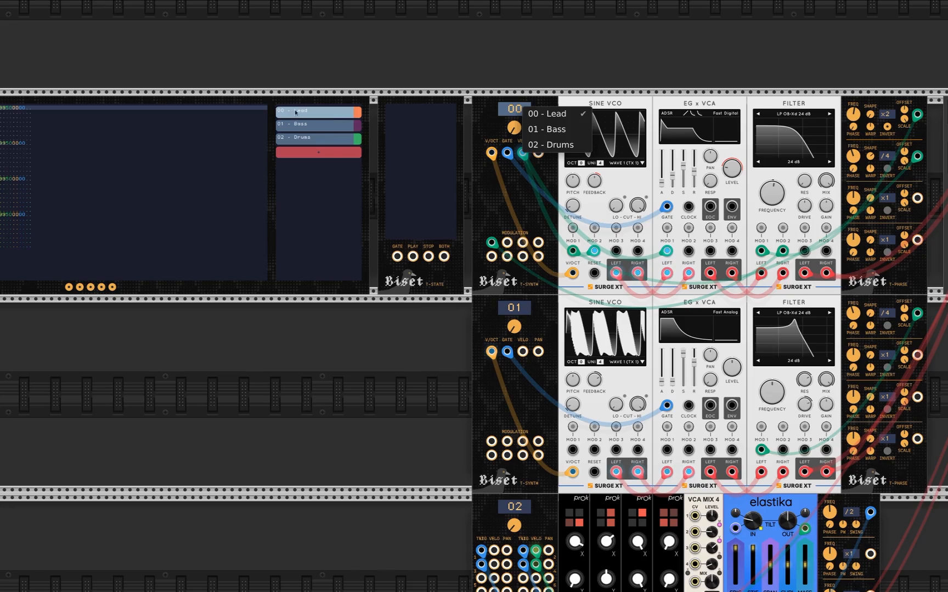
left_click(560, 129)
left_click(543, 114)
left_click(514, 308)
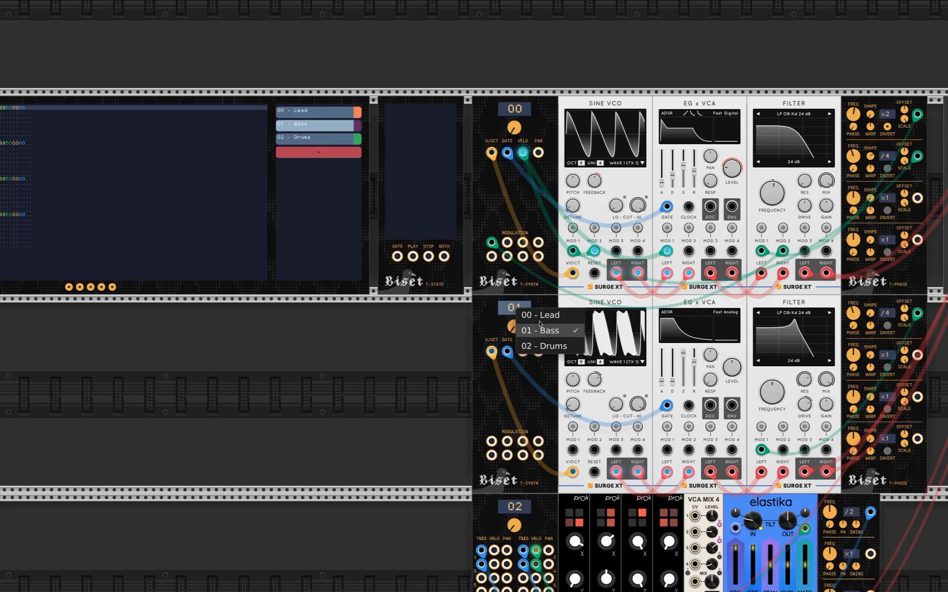
left_click(419, 352)
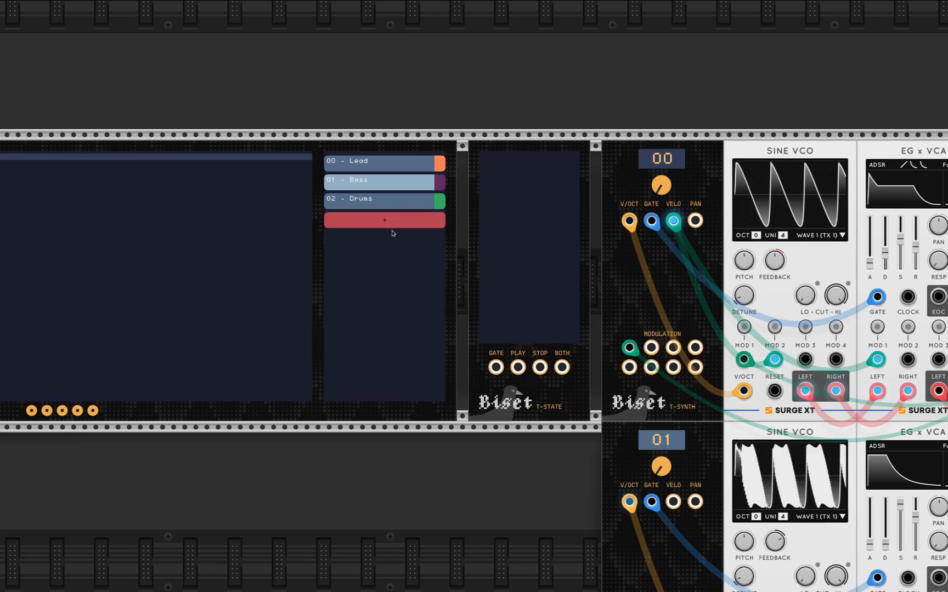
Step: Add a new synth to the Tracker's synth list and rename it Example
left_click(387, 218)
right_click(366, 217)
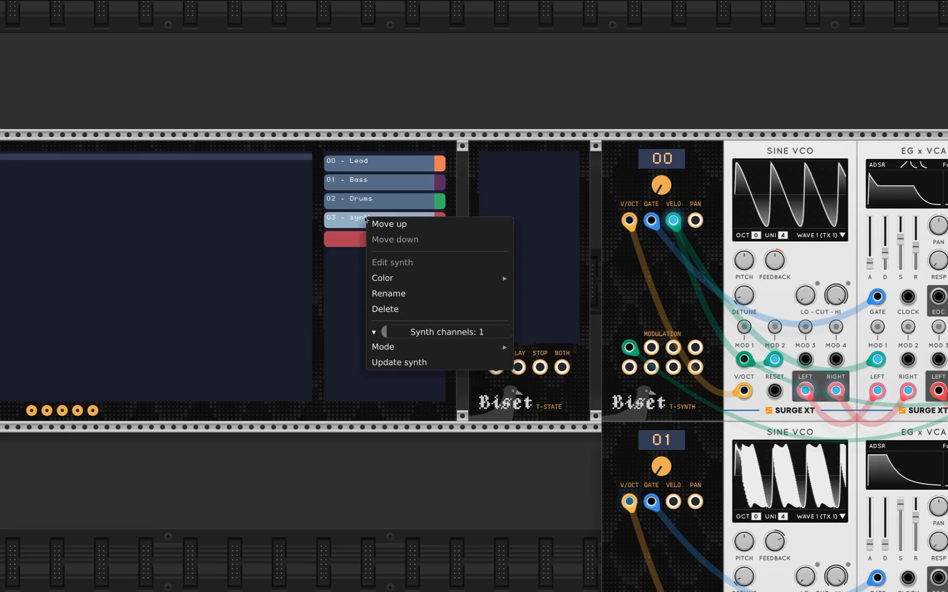
left_click(423, 296)
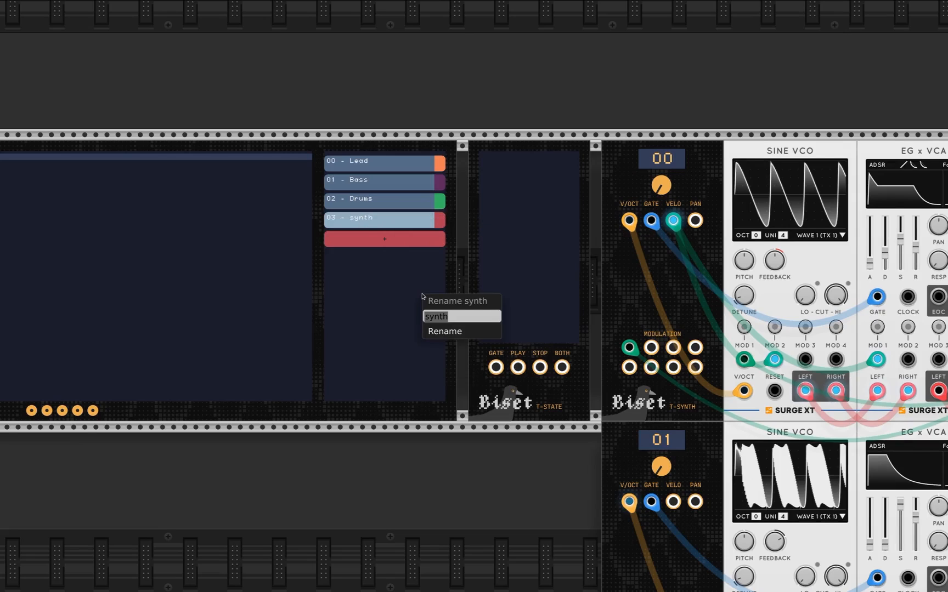
type("Example")
key("Return")
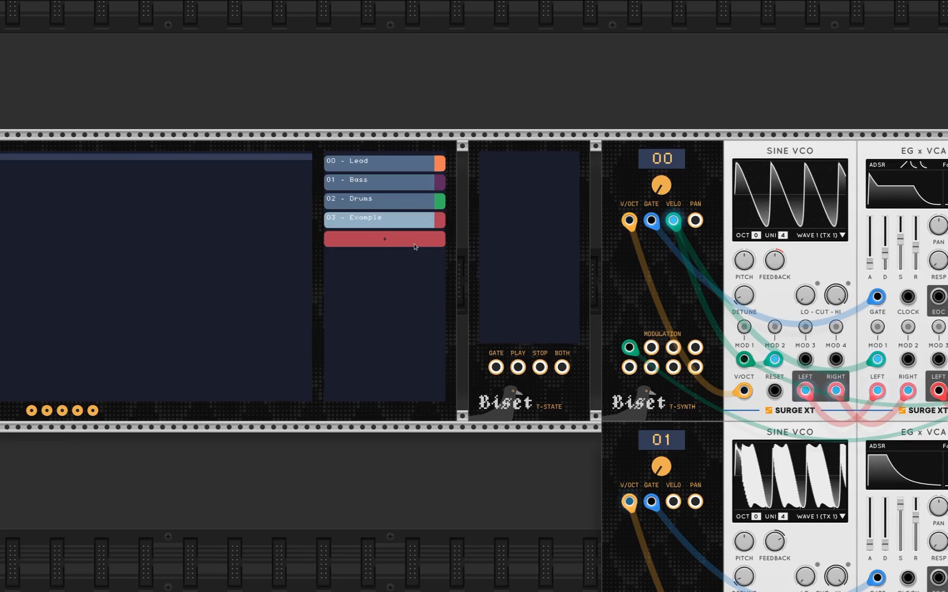
Step: Examine the Example synth's channel count setting and its available modes
right_click(388, 220)
mouse_move(449, 289)
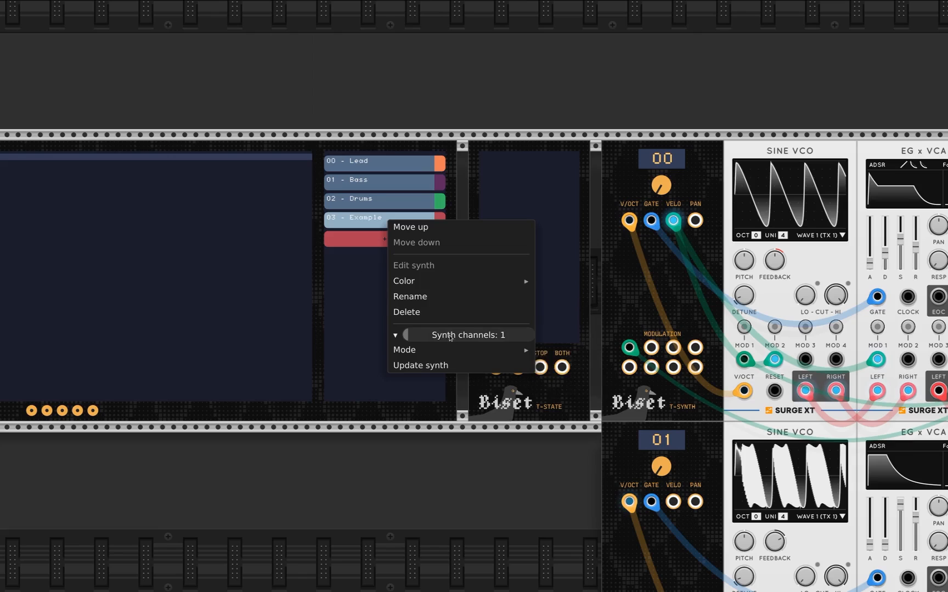
mouse_move(438, 347)
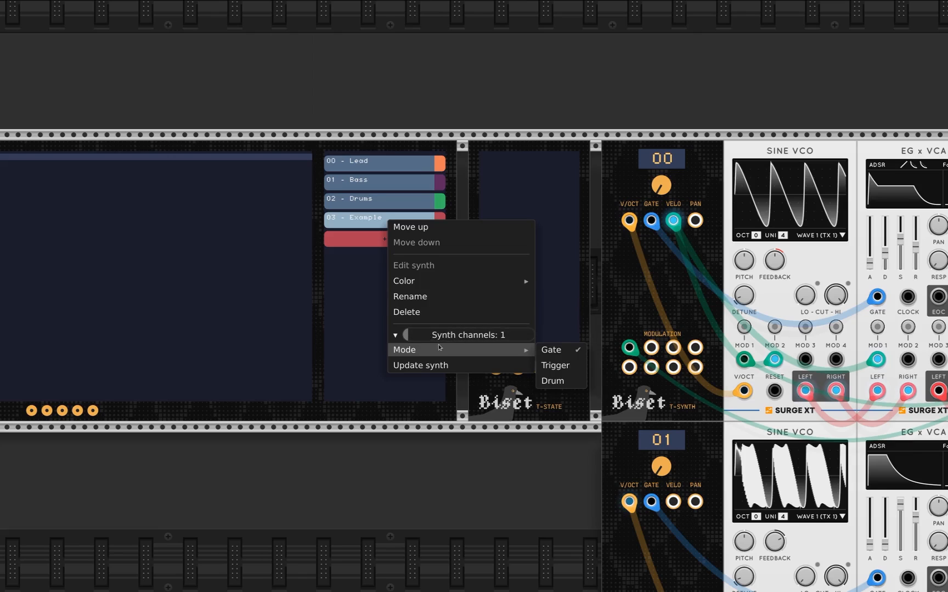
left_click_drag(438, 335, 408, 335)
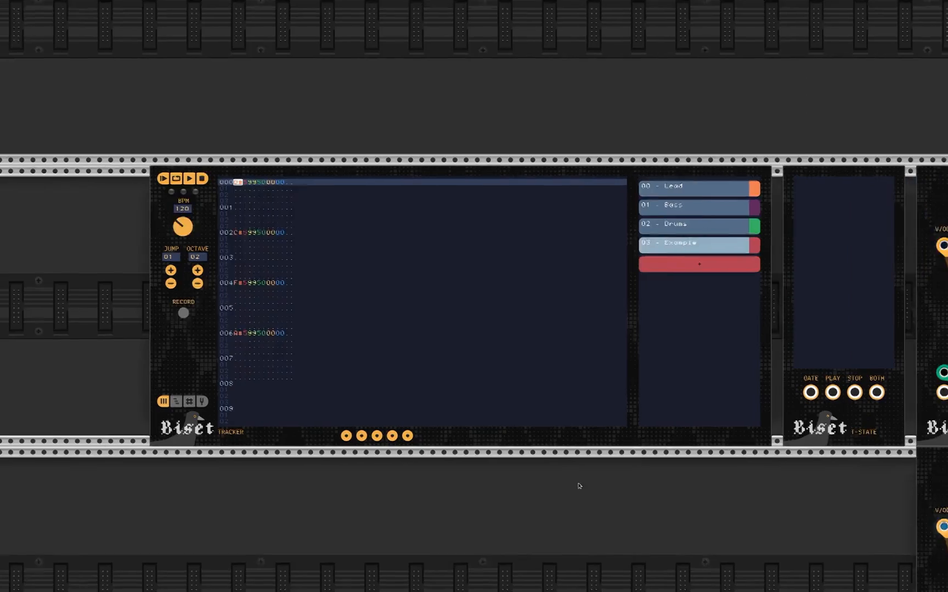
Step: Place the pattern cursor on an empty note line within beat 001 and advance it one line
left_click_drag(547, 480, 403, 473)
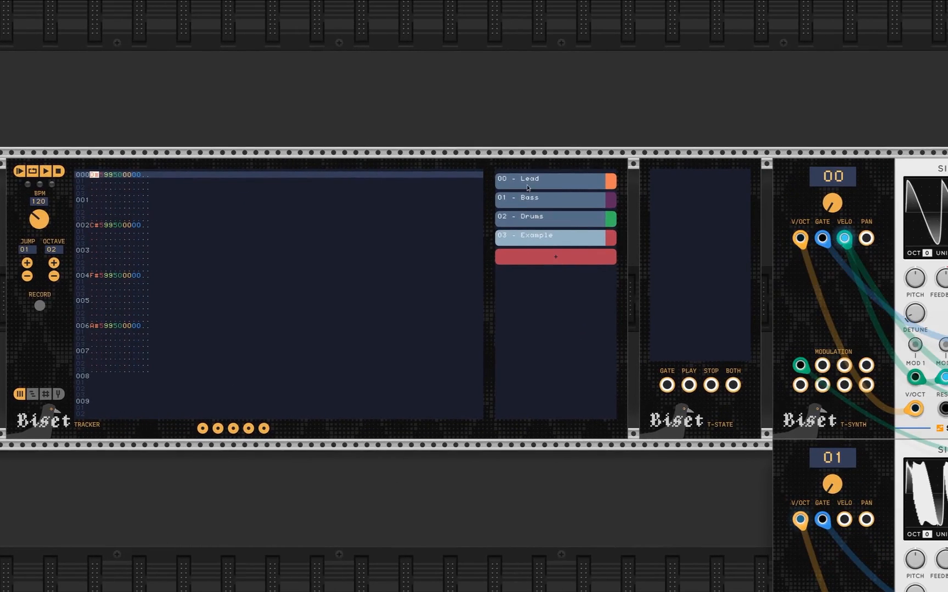
left_click_drag(206, 116, 349, 118)
left_click(237, 208)
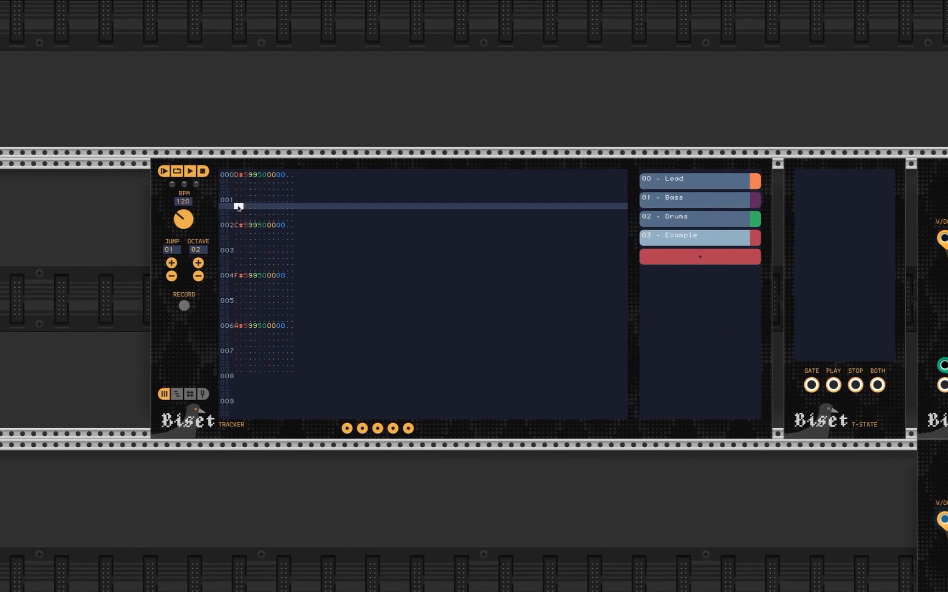
left_click_drag(444, 112, 408, 113)
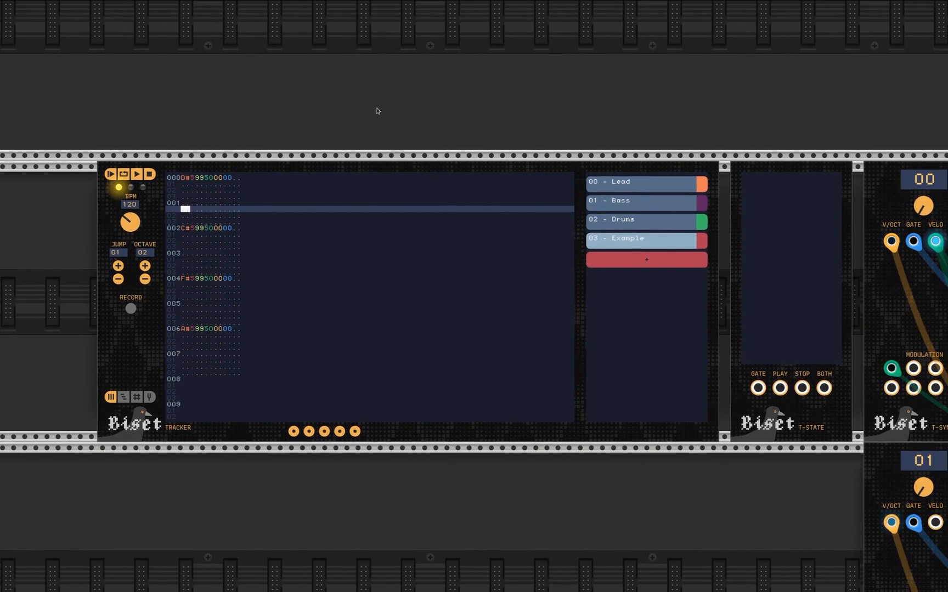
key("space")
Step: Compare the Example synth's Gate, Trigger and Drum mode options with the outputs of the T-Synth and T-Drum modules
right_click(643, 245)
mouse_move(754, 383)
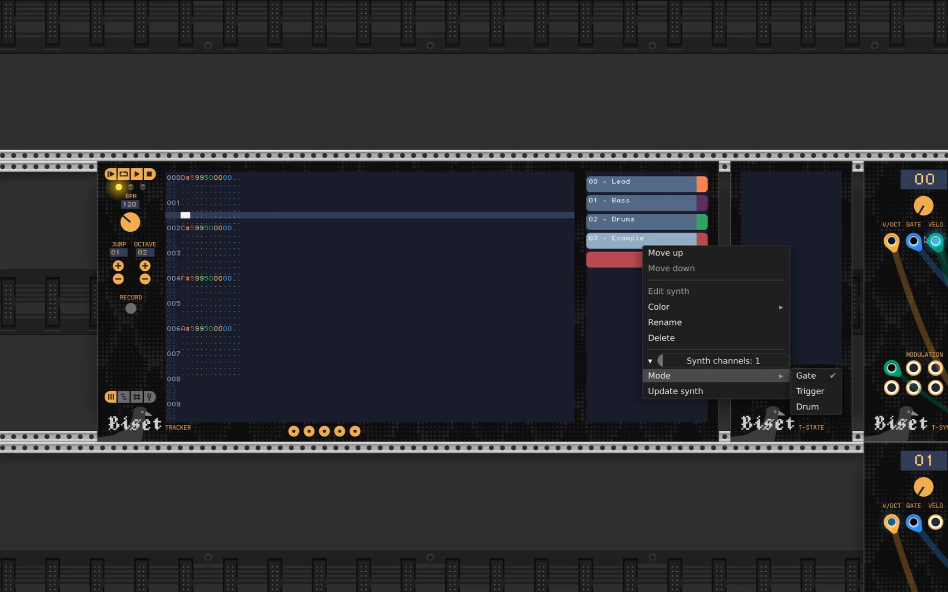
left_click(807, 294)
left_click_drag(926, 289, 590, 264)
left_click_drag(485, 104, 656, 134)
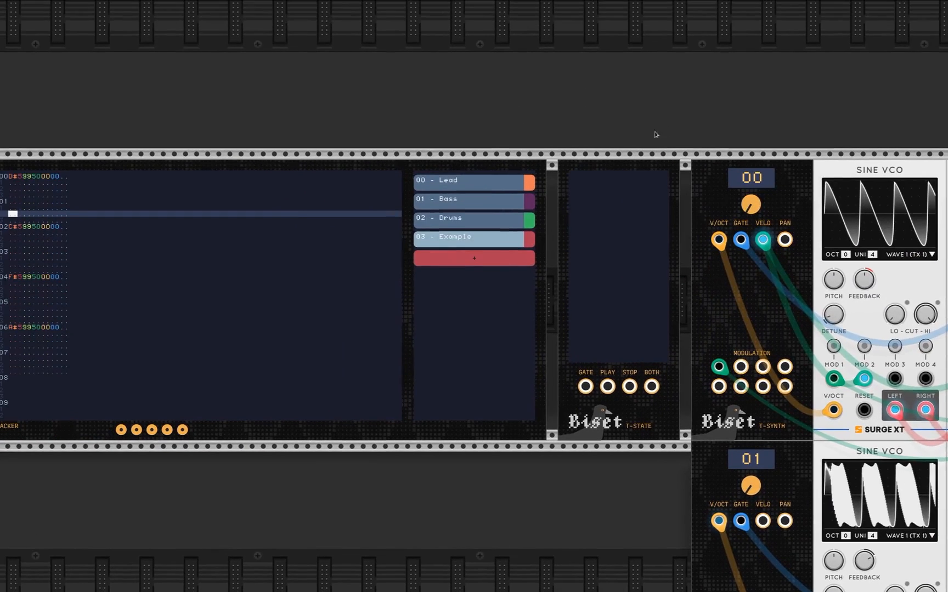
right_click(472, 241)
mouse_move(616, 372)
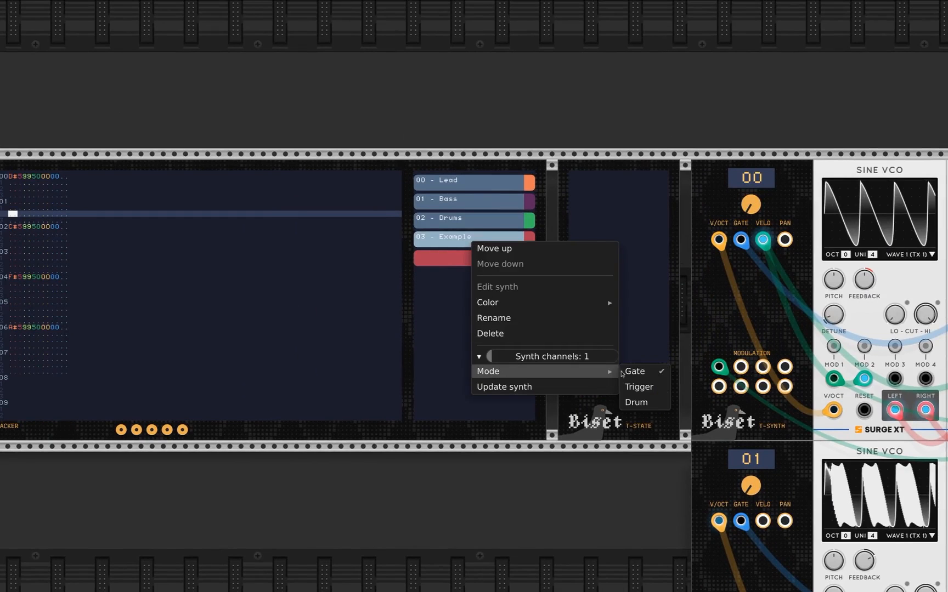
left_click(586, 469)
left_click_drag(536, 460, 439, 195)
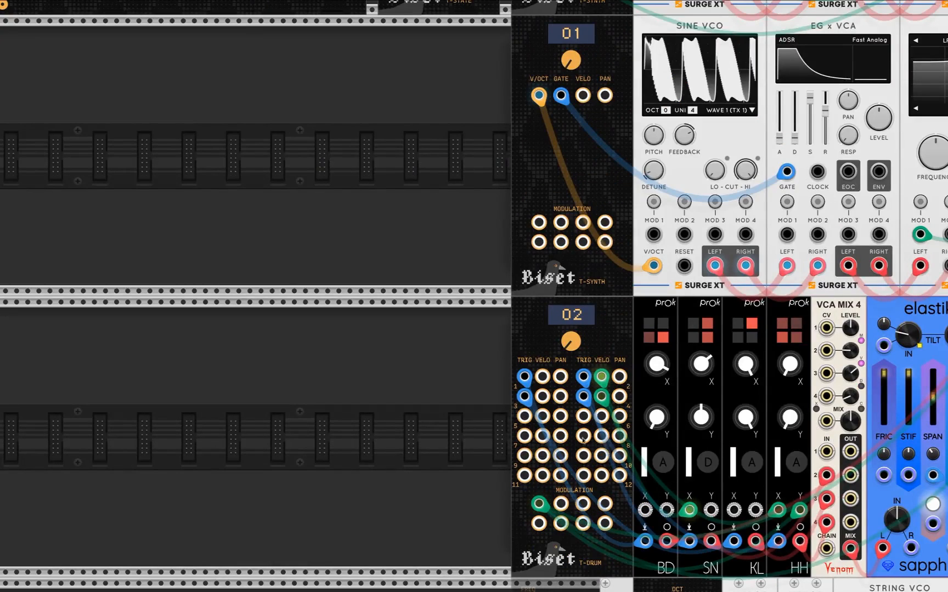
left_click_drag(364, 299, 410, 368)
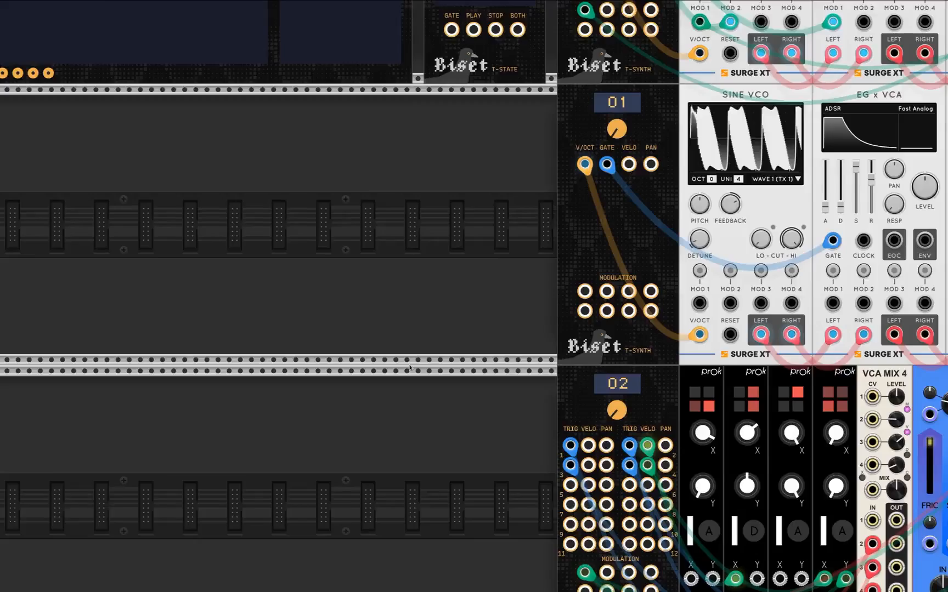
scroll(410, 368, "up", 6)
scroll(410, 368, "left", 2)
Step: Delete the Example synth from the Tracker's synth list
right_click(419, 226)
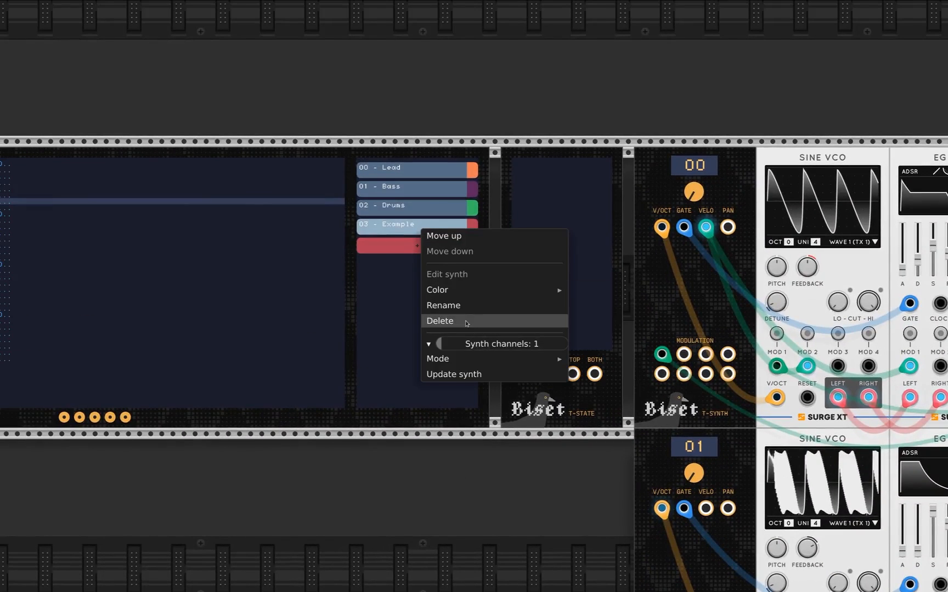
left_click(466, 323)
left_click(483, 349)
Step: Examine the pattern's length, lines per beat, note column and CV column settings, plus the column effects setting
left_click_drag(347, 77, 512, 109)
left_click_drag(430, 124, 511, 120)
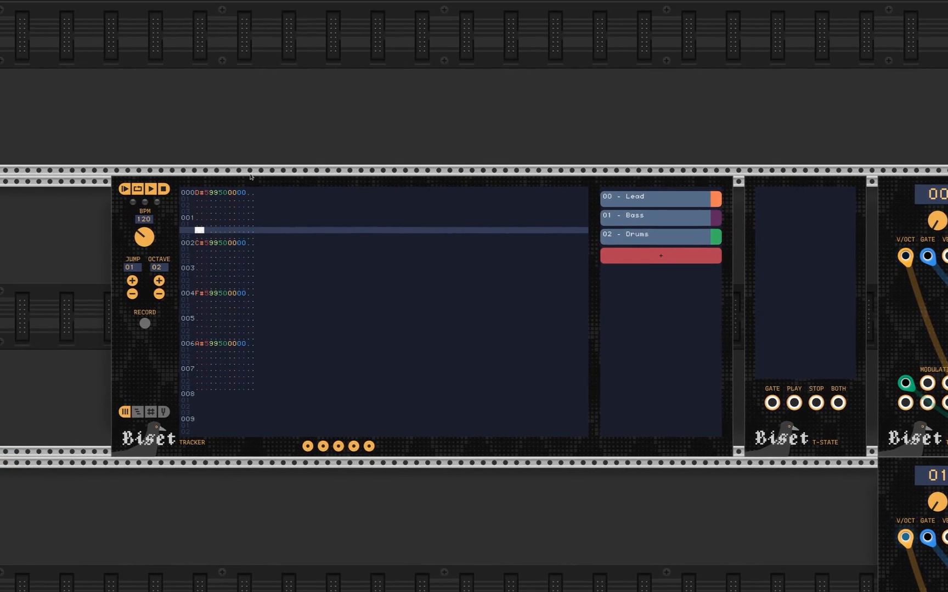
left_click_drag(251, 176, 263, 155)
scroll(335, 239, "up", 1)
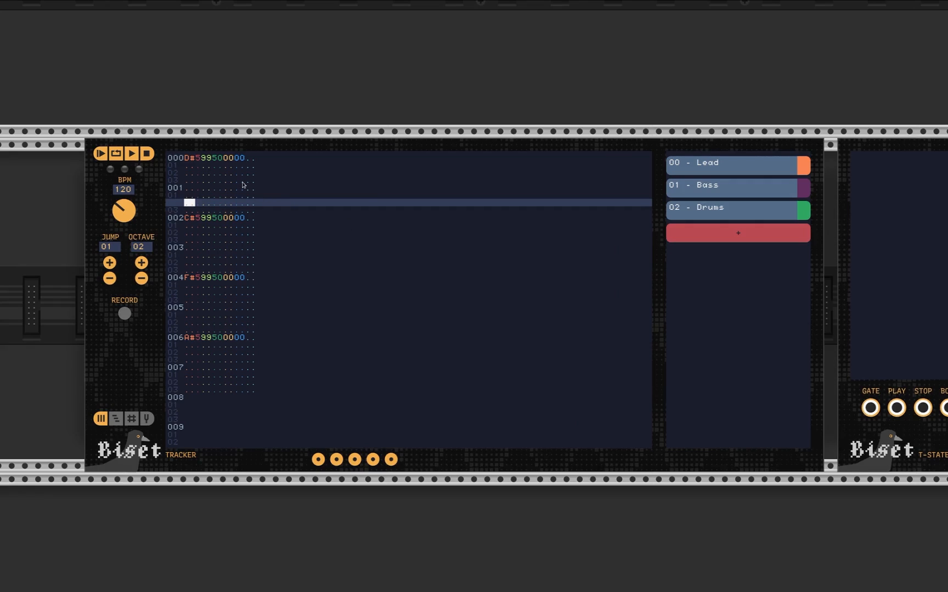
right_click(229, 221)
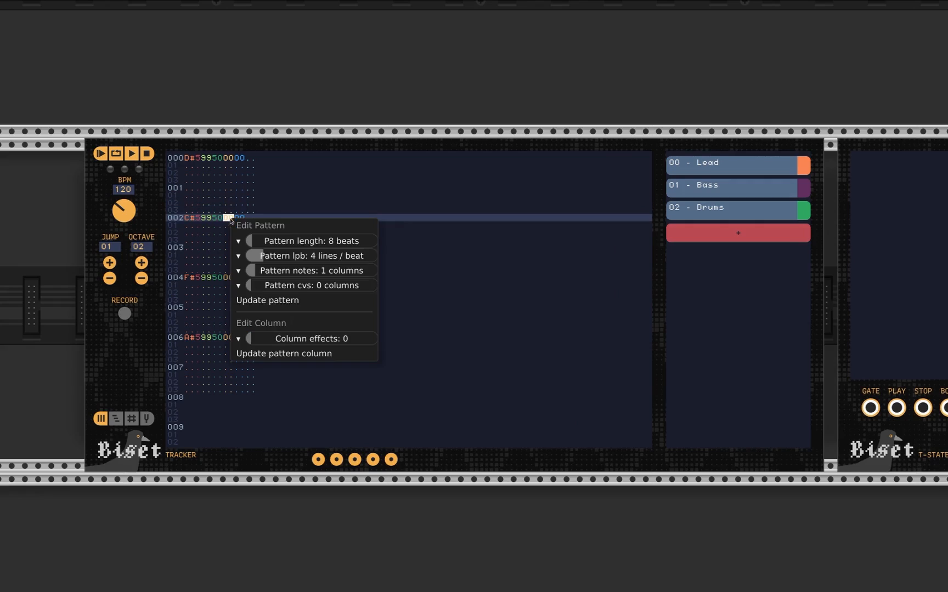
left_click(258, 208)
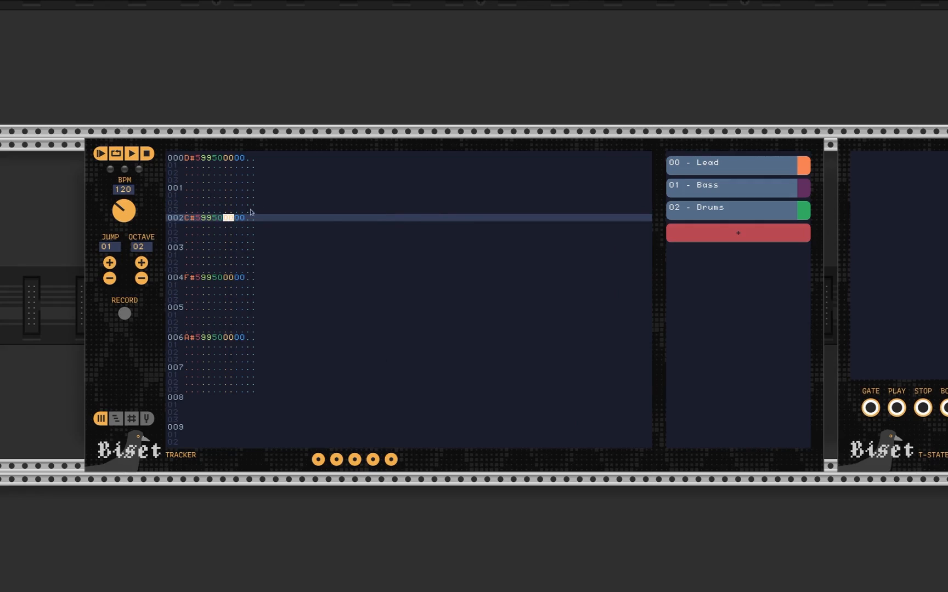
right_click(358, 202)
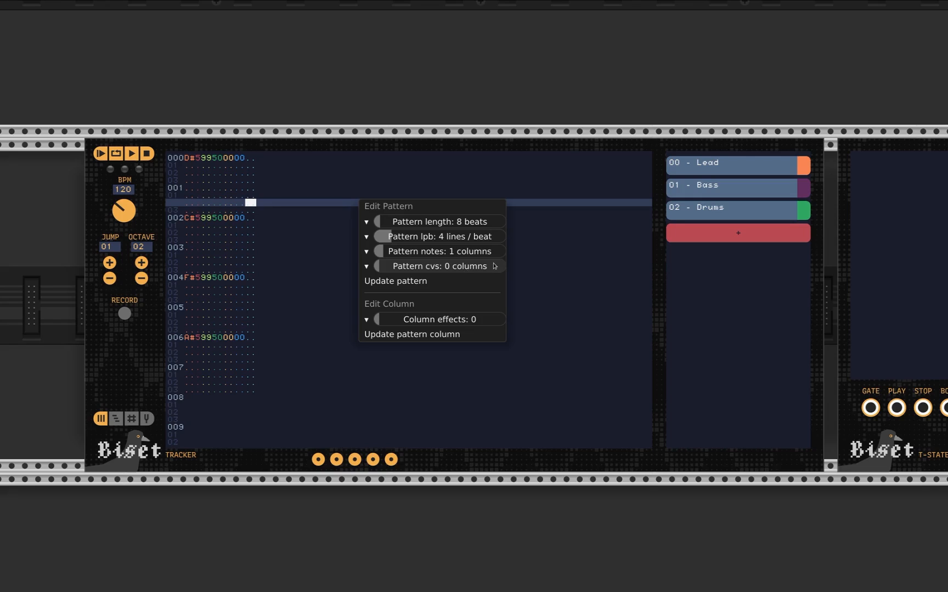
left_click(694, 117)
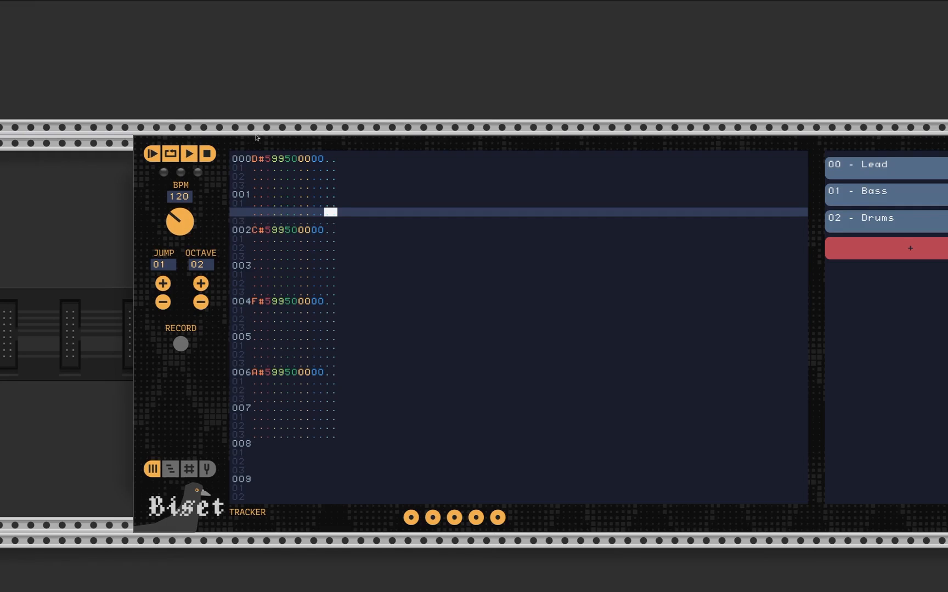
Step: Go through the fields of the first note on line 000, selecting D#, 5, 99, 50 and the first 00 in turn
left_click(267, 166)
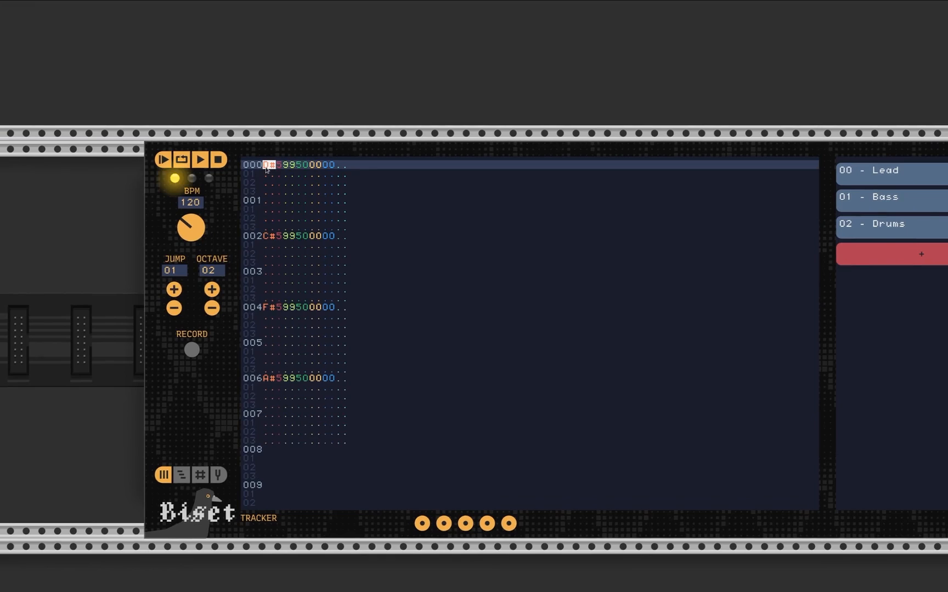
left_click(280, 167)
left_click(289, 167)
left_click(303, 167)
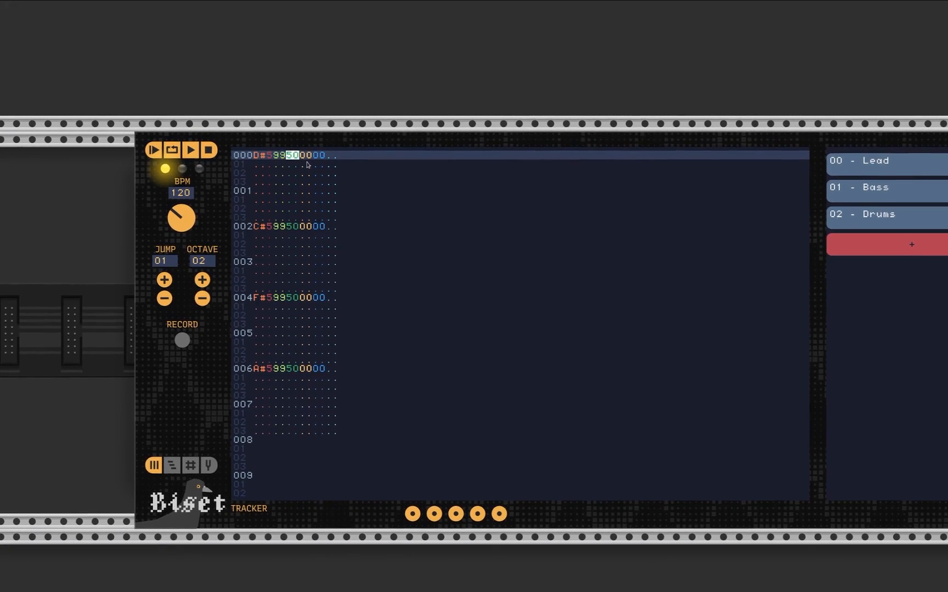
left_click(302, 157)
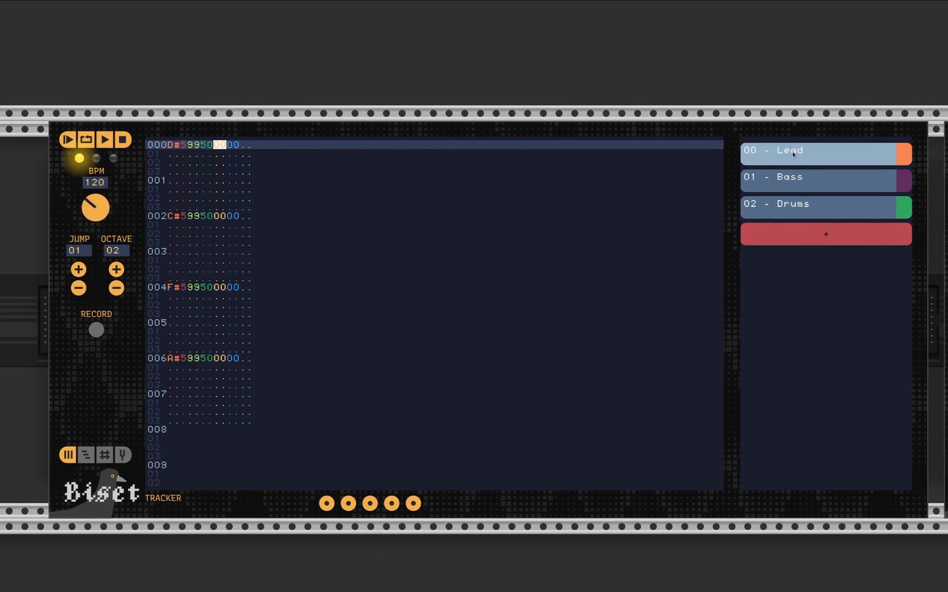
Step: Open the Pat Bass pattern from the timeline, check the 01 synth field of its first note, and return to the Pat Lead pattern
left_click(86, 454)
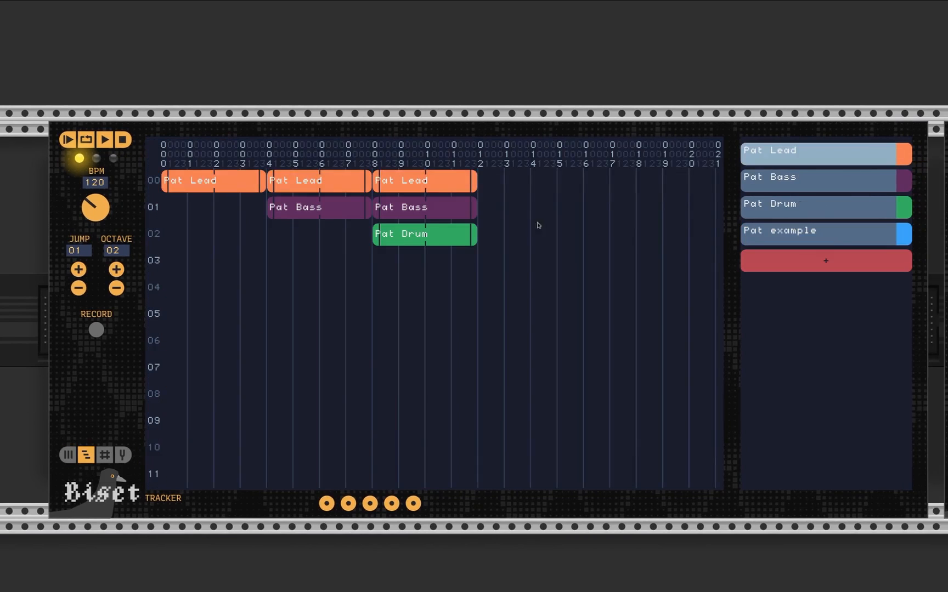
double_click(783, 178)
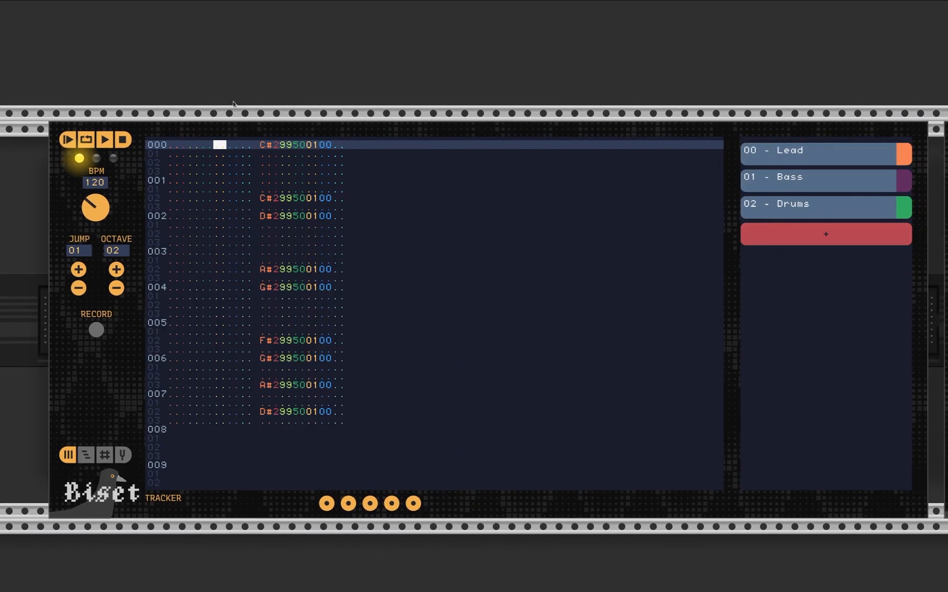
left_click(310, 146)
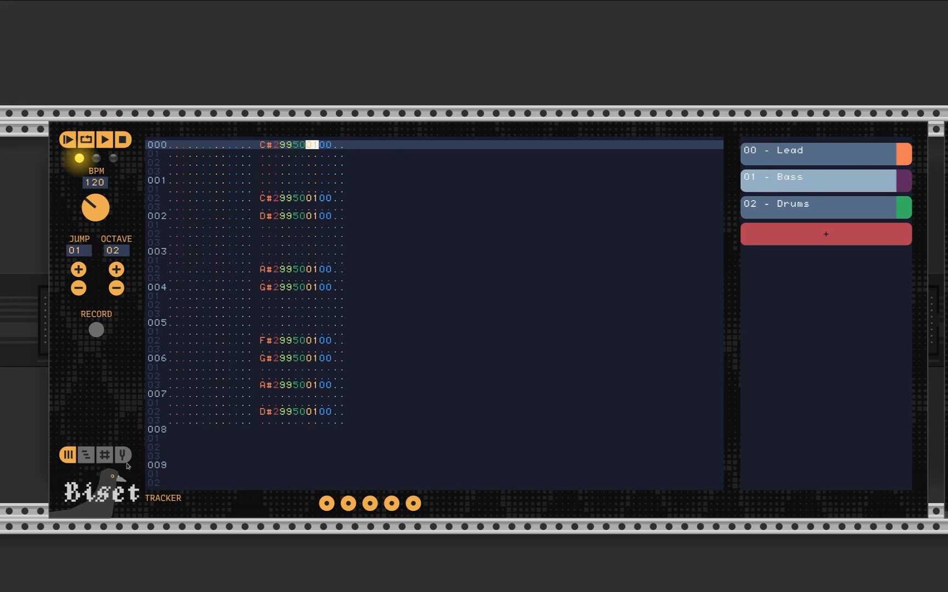
left_click(86, 455)
left_click(805, 157)
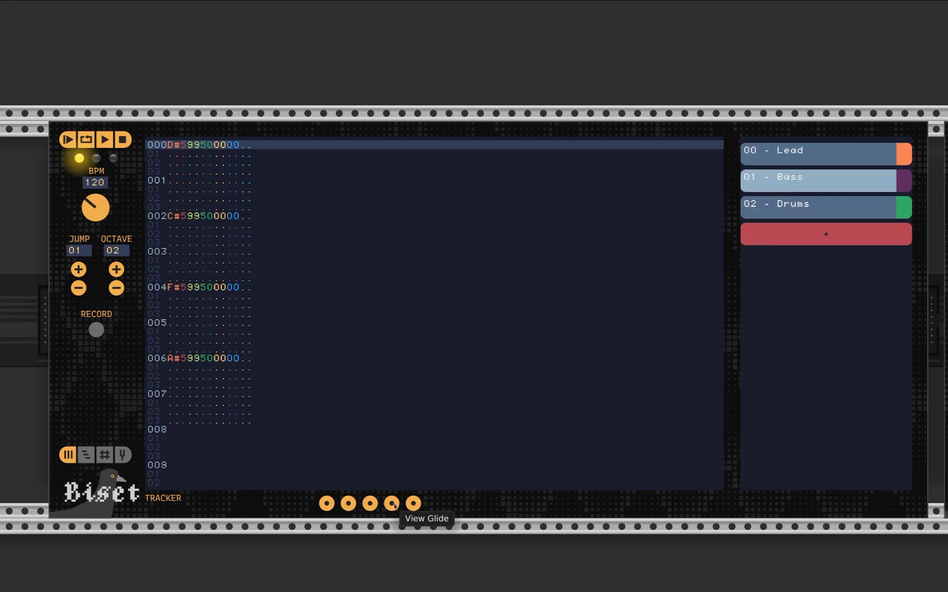
Step: Try 99 in the last 00 field of the note on line 000, and restore the field to 00
left_click(231, 145)
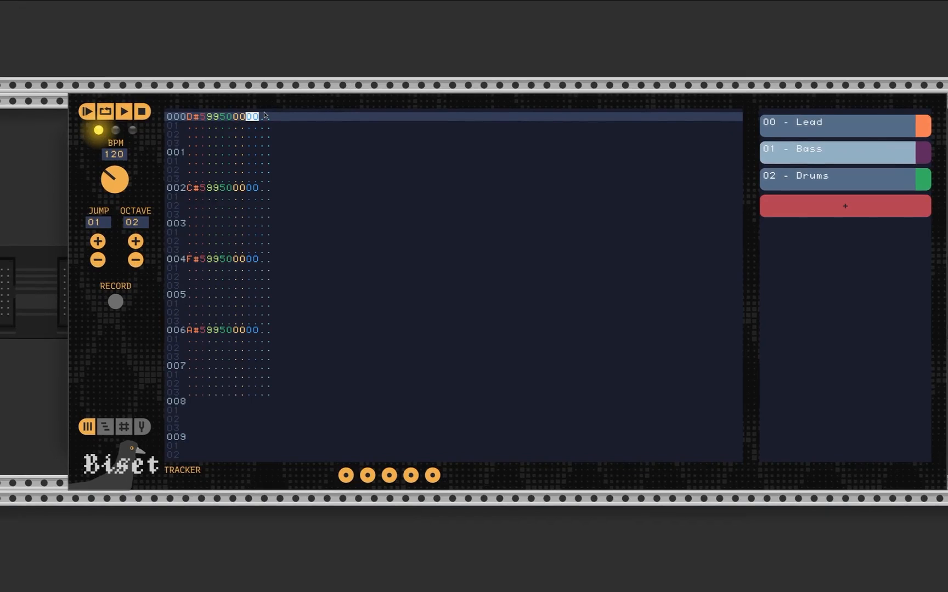
type("995")
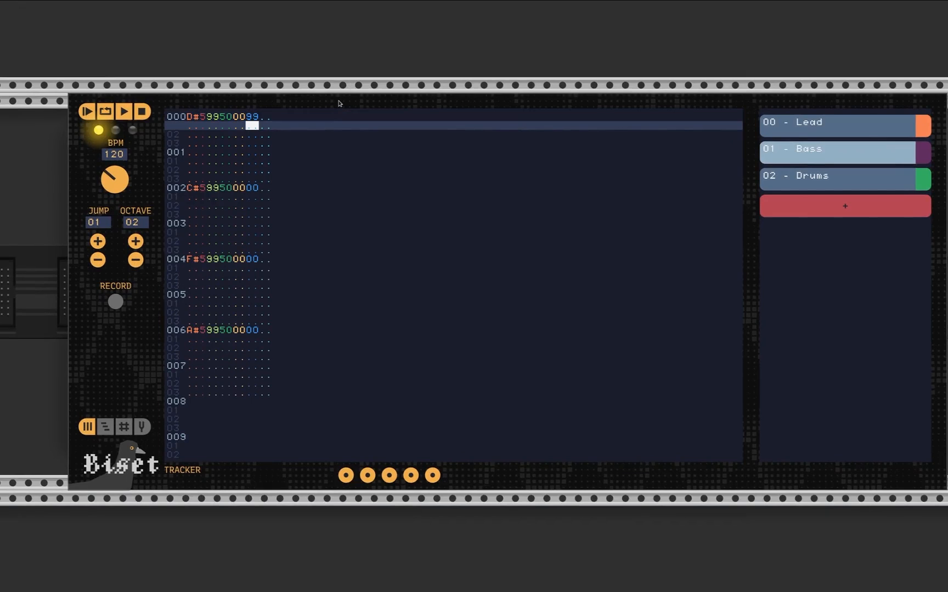
type("00")
Step: Select the empty glide field on line 000 and go through the rows below it and back
left_click(267, 117)
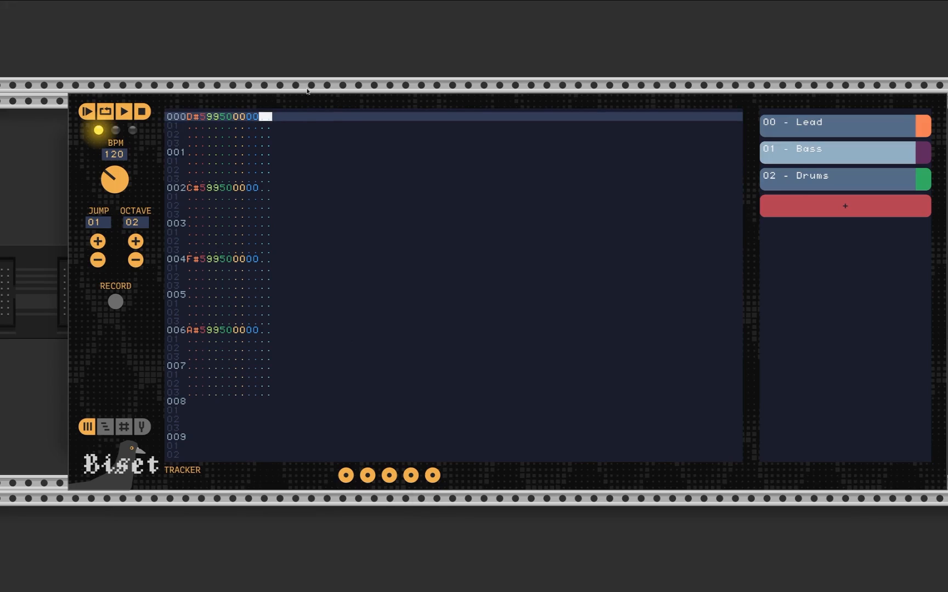
key("Down")
key("Down")
key("Down")
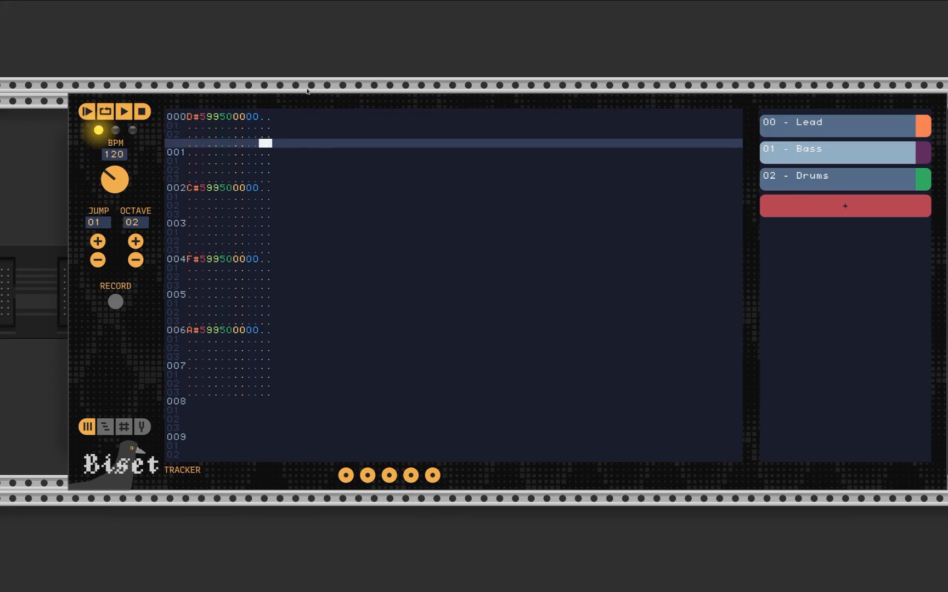
key("Up")
key("Up")
key("Up")
key("Down")
key("Down")
key("Down")
Step: Select the 00 - Lead synth in the Tracker's synth list and play the Lead pattern
left_click_drag(266, 76, 252, 78)
left_click_drag(440, 139, 370, 129)
scroll(604, 348, "down", 7)
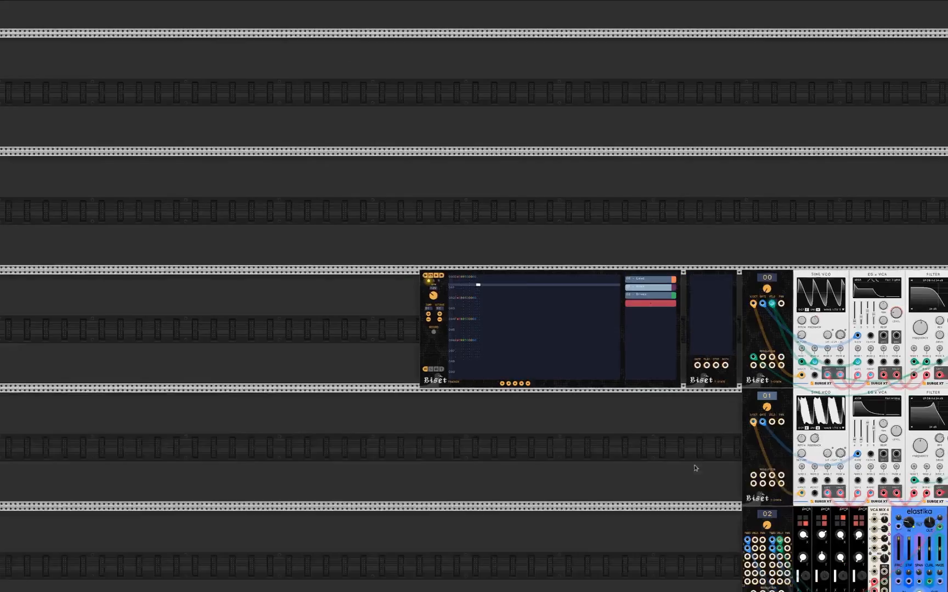
left_click_drag(695, 468, 545, 465)
scroll(347, 192, "up", 5)
left_click_drag(339, 198, 286, 43)
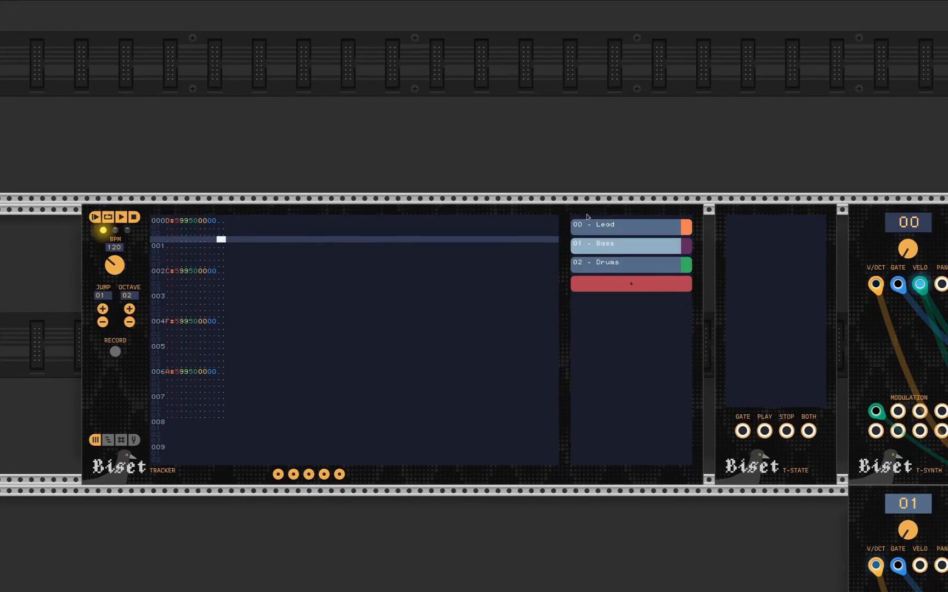
left_click(603, 226)
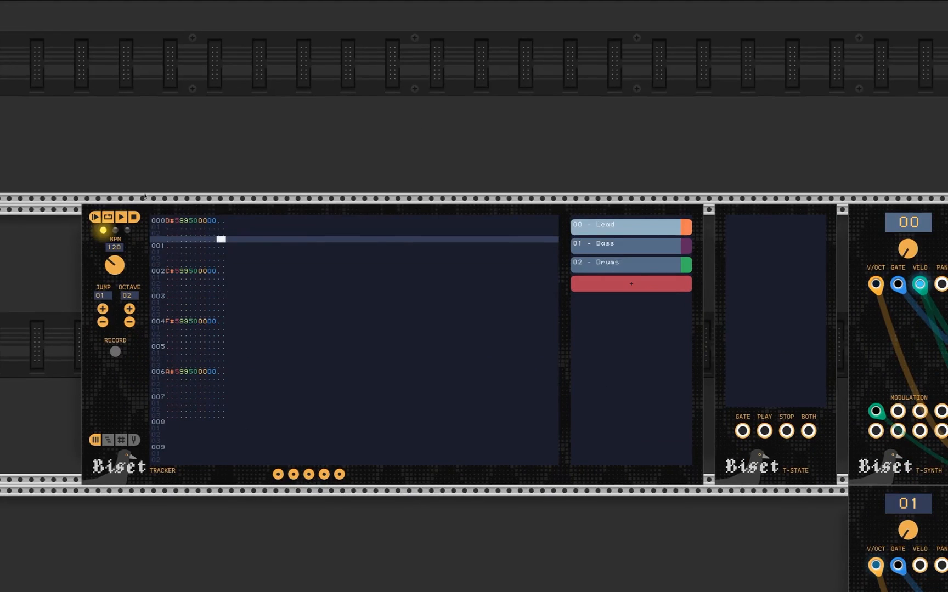
scroll(145, 195, "down", 2)
left_click(99, 184)
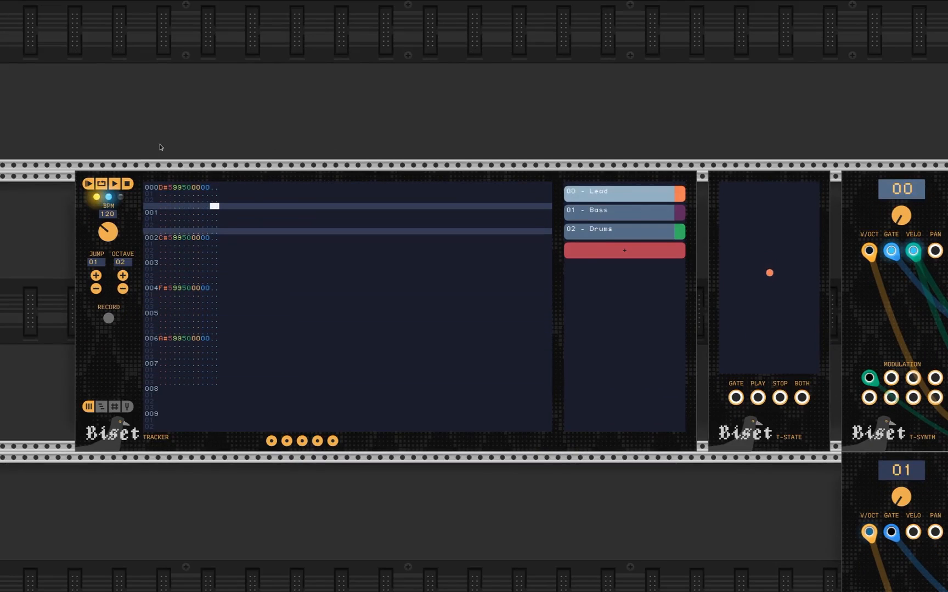
Step: Survey the rack from the T-Synth 00 module through its Surge XT chain and T-Phase modulators to the mixer
scroll(285, 96, "right", 5)
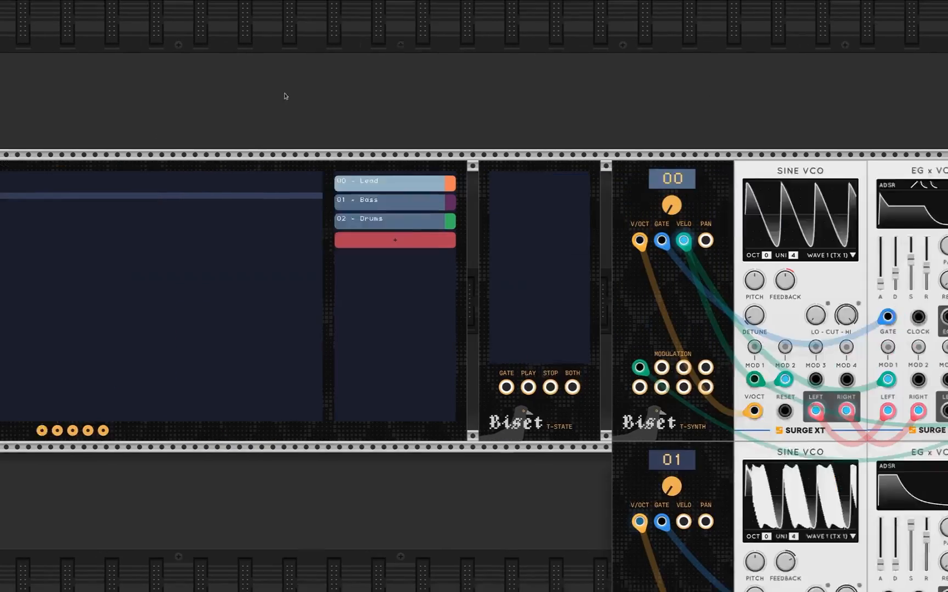
scroll(450, 85, "down", 8)
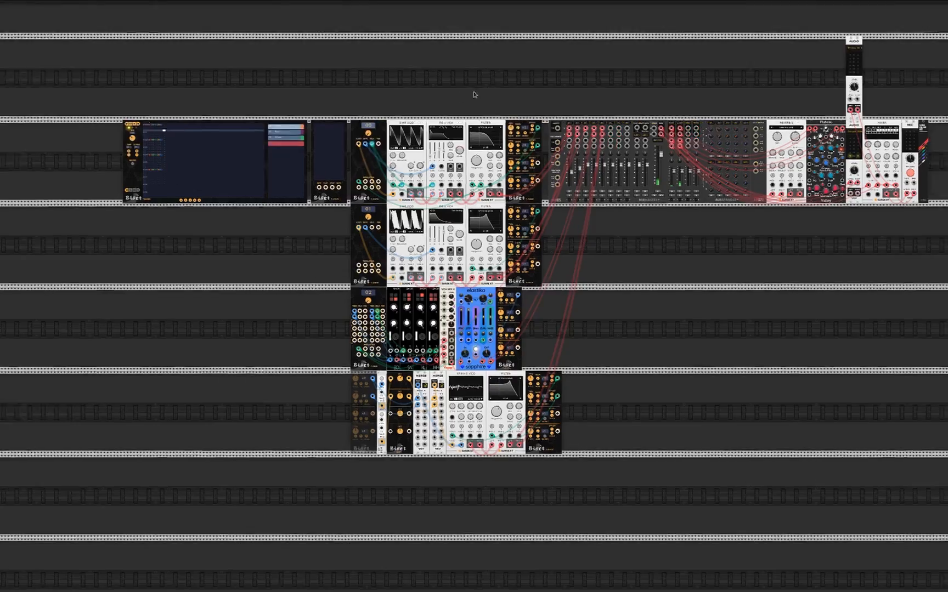
scroll(474, 94, "up", 10)
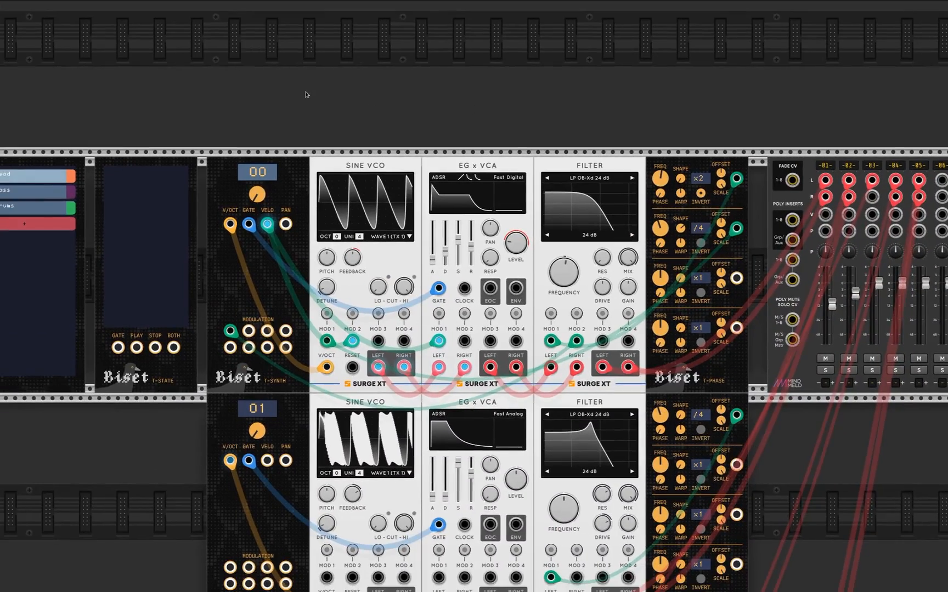
scroll(360, 106, "left", 10)
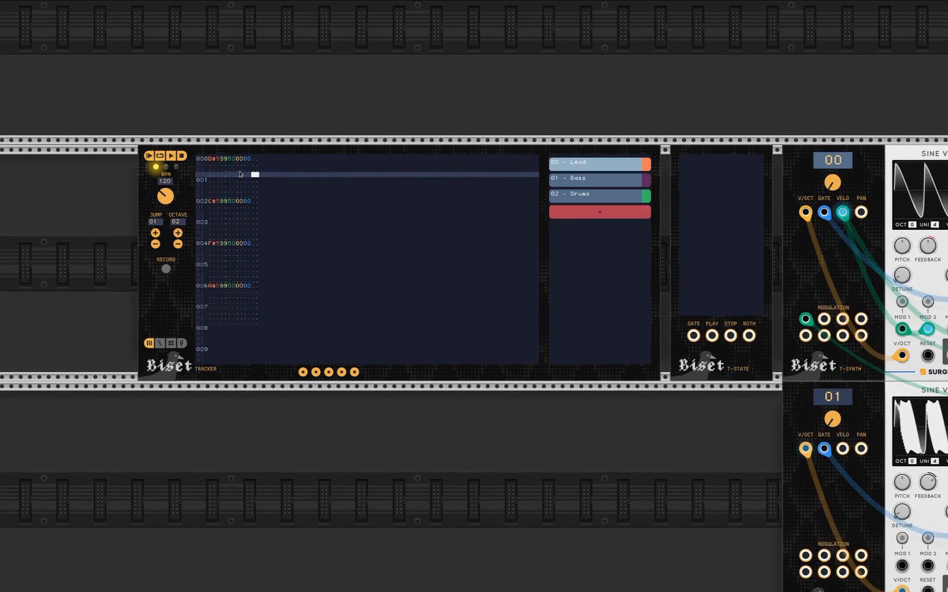
scroll(250, 171, "up", 1)
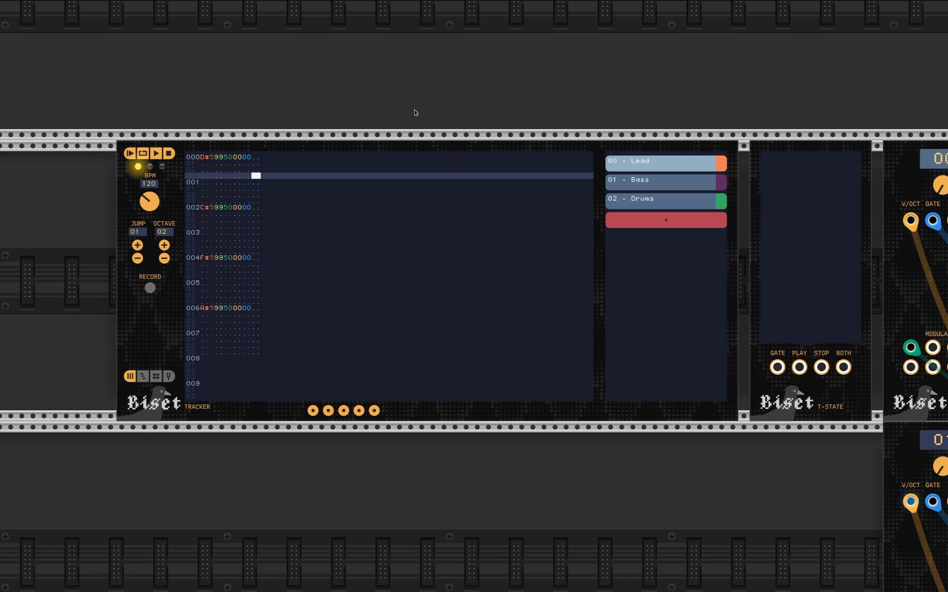
Step: Play the Lead pattern again and follow the T-State dot and the T-Synth 00 signals through Sine VCO, EG x VCA and Filter
left_click(141, 155)
scroll(501, 122, "right", 1)
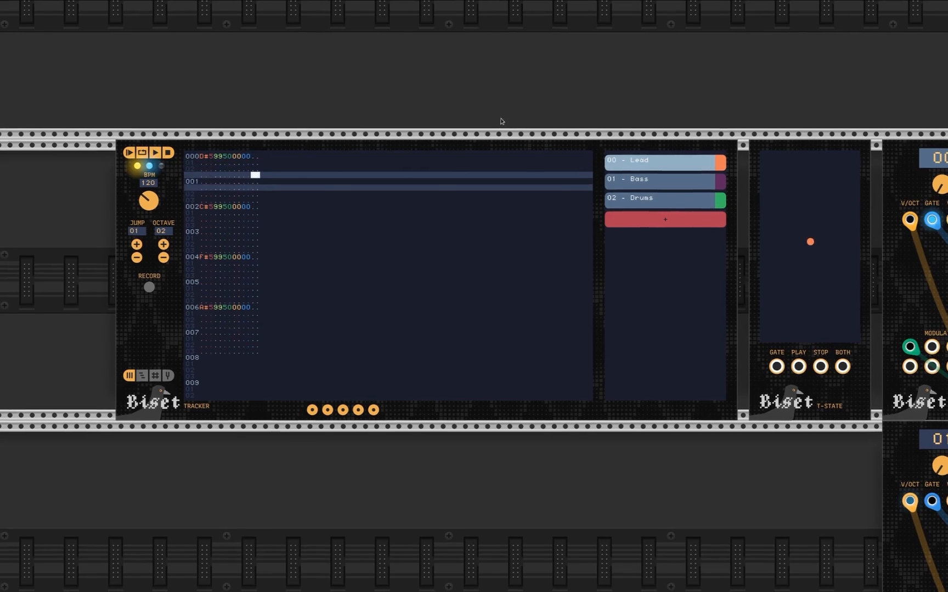
left_click_drag(662, 108, 387, 106)
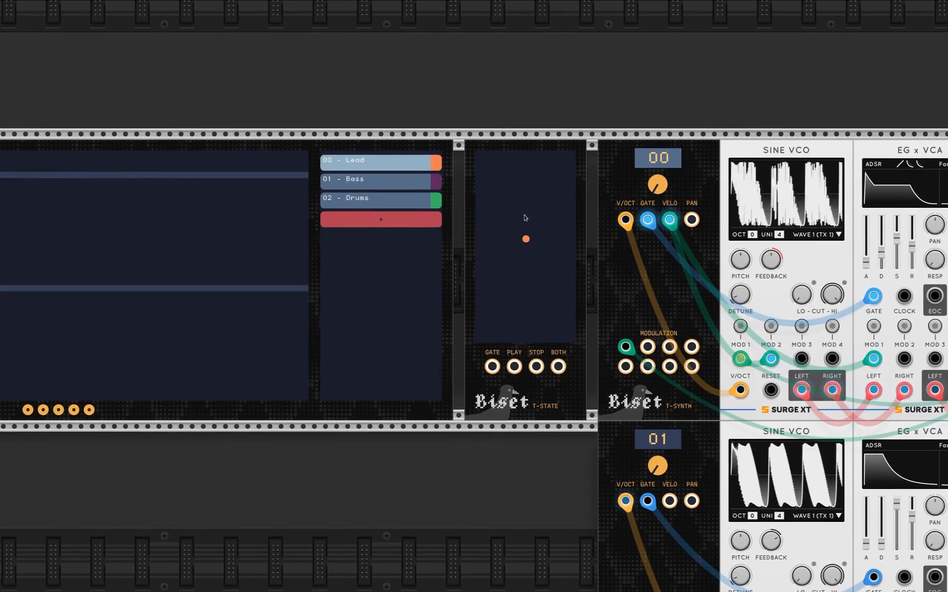
scroll(543, 233, "right", 1)
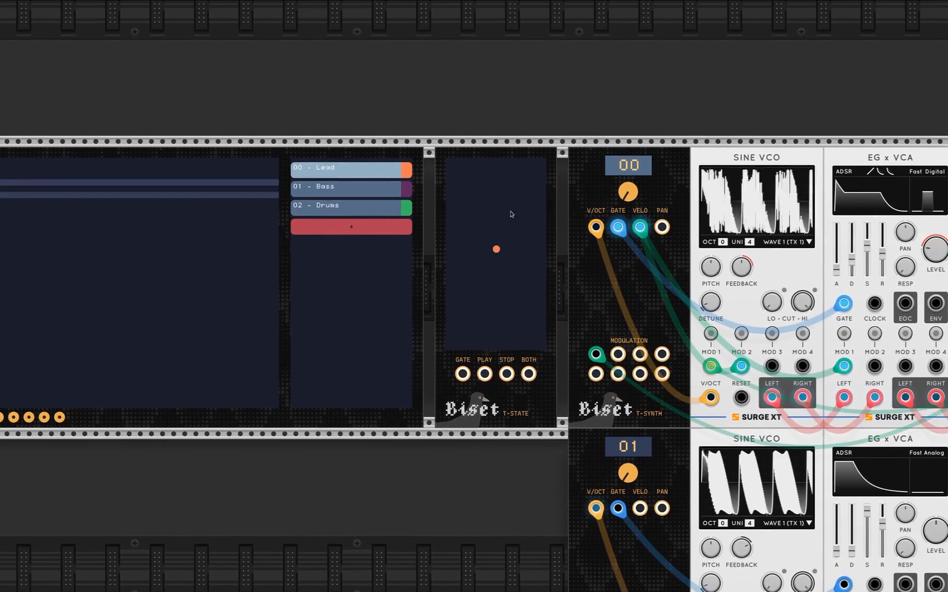
scroll(483, 239, "right", 10)
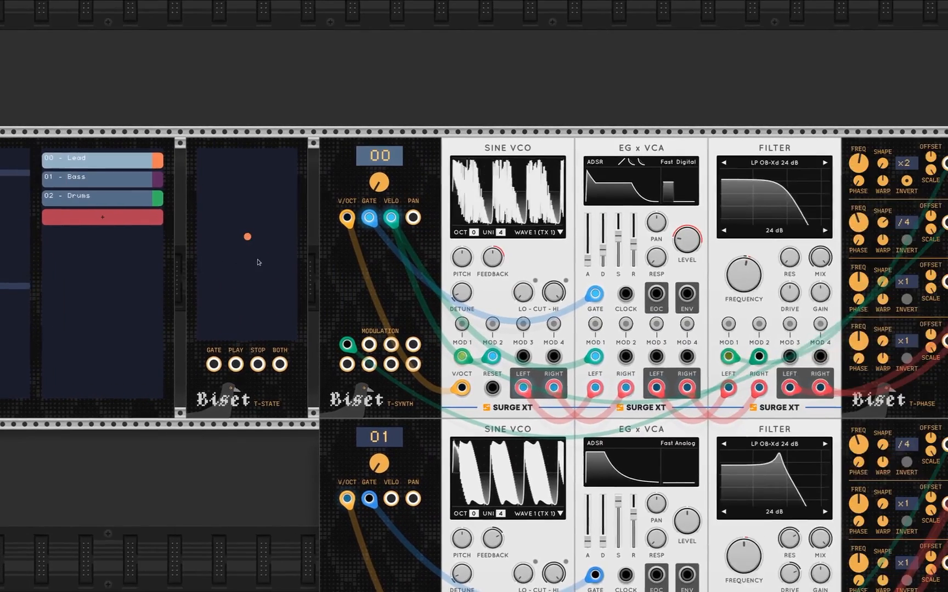
scroll(469, 93, "left", 15)
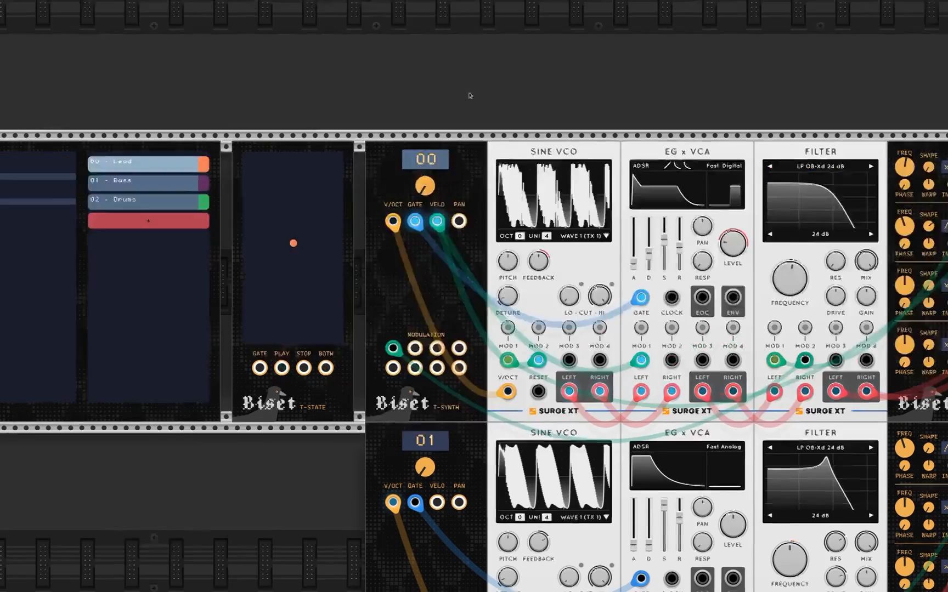
Step: Examine the cable connections of the T-Synth 00 module to Sine VCO, EG x VCA, Filter and T-Phase
scroll(465, 114, "right", 12)
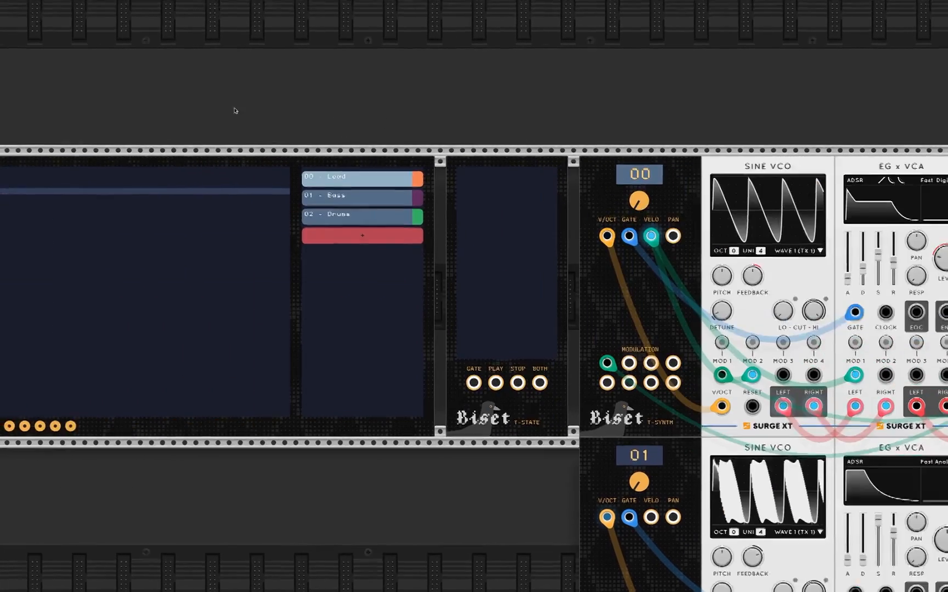
scroll(590, 109, "right", 7)
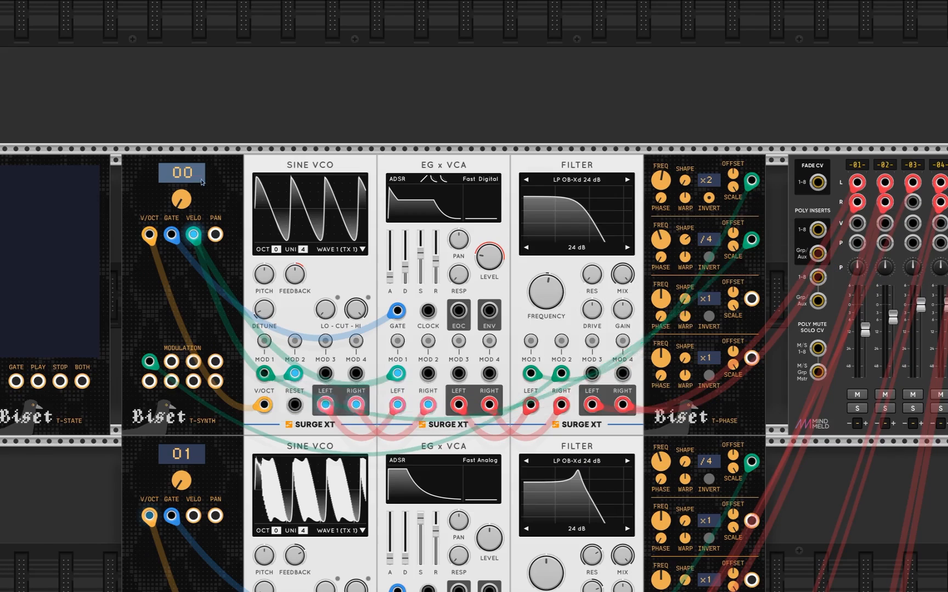
left_click_drag(176, 109, 502, 120)
left_click_drag(159, 142, 187, 138)
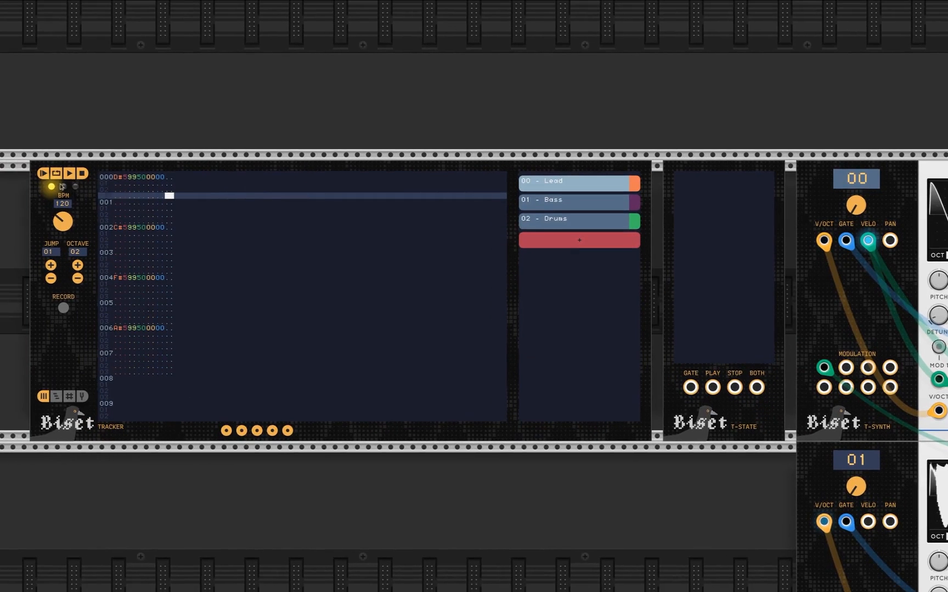
Step: Replay the Lead pattern while watching the T-State and T-Synth 00 modules, and stop playback
left_click(22, 178)
left_click_drag(627, 132, 384, 117)
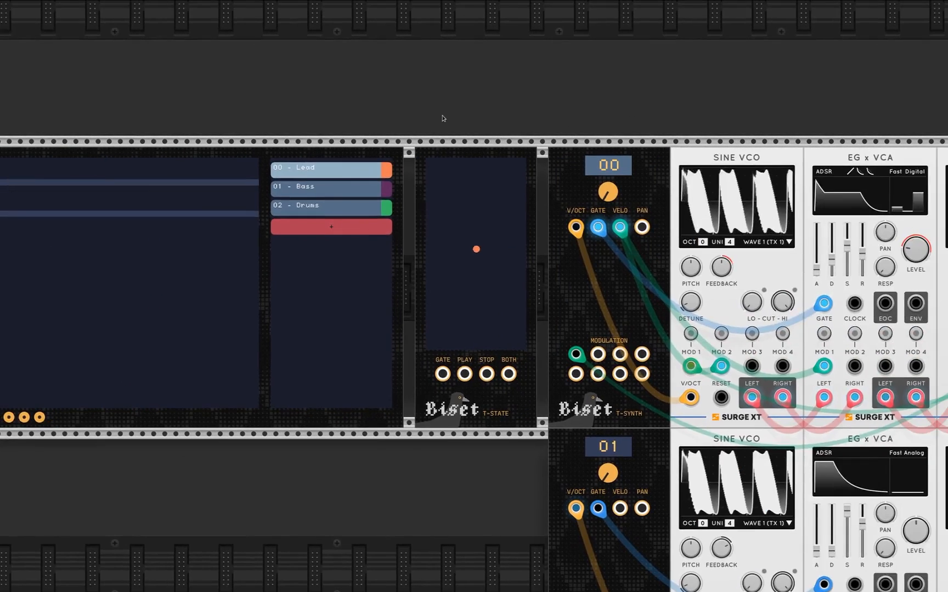
left_click_drag(527, 116, 397, 107)
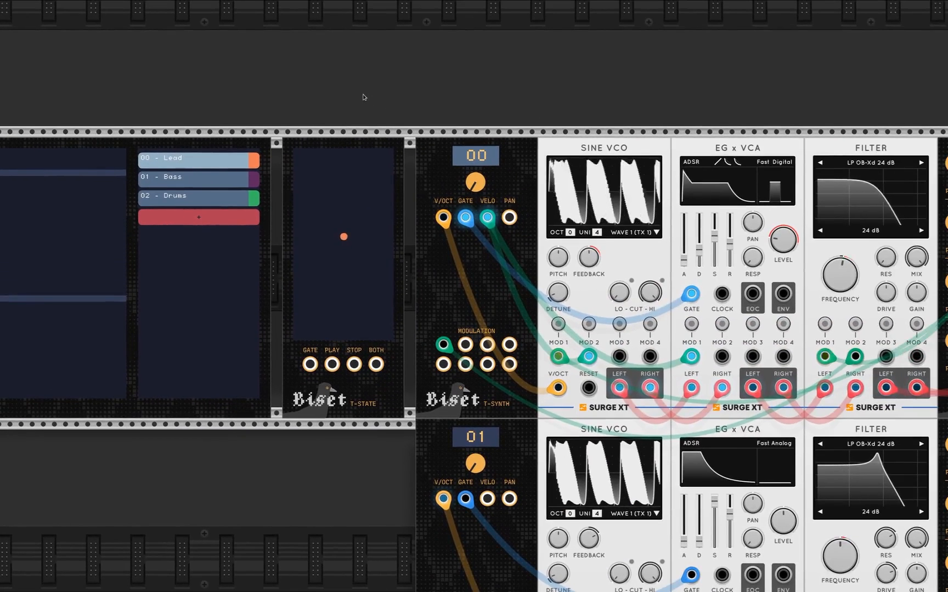
left_click_drag(299, 103, 720, 93)
left_click(122, 141)
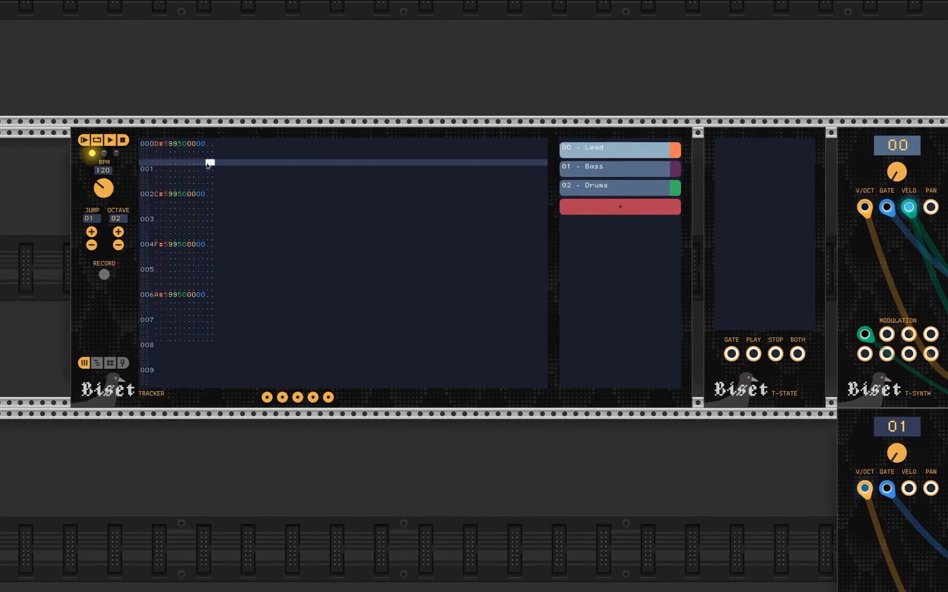
Step: Enter a G note at octave 2 on line 001 of the Lead pattern
scroll(204, 163, "up", 3)
left_click(118, 174)
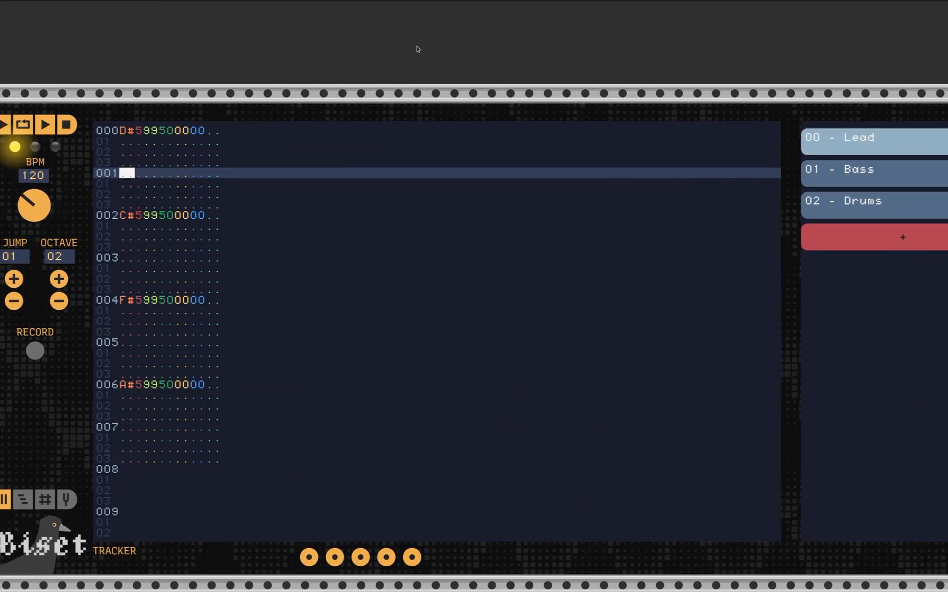
key("b")
key("Up")
Step: Set the glide of the G note on line 001 to 99, and play the pattern briefly
key("Right")
key("Right")
key("Right")
key("Right")
key("Right")
key("Right")
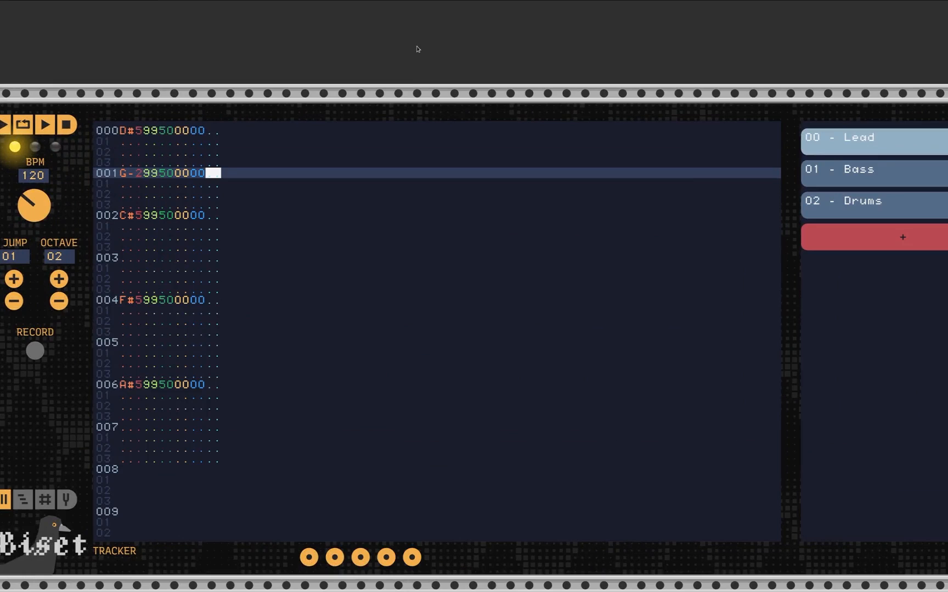
type("99")
left_click(46, 125)
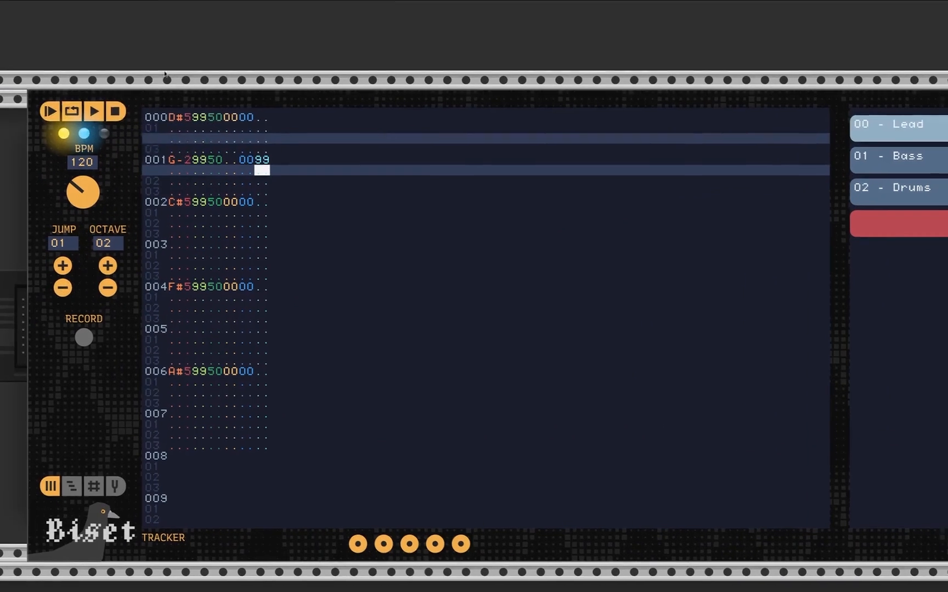
left_click(133, 105)
Step: Raise the Tracker's octave to 04 and set the octave of the G note on line 001 to 5
left_click(278, 154)
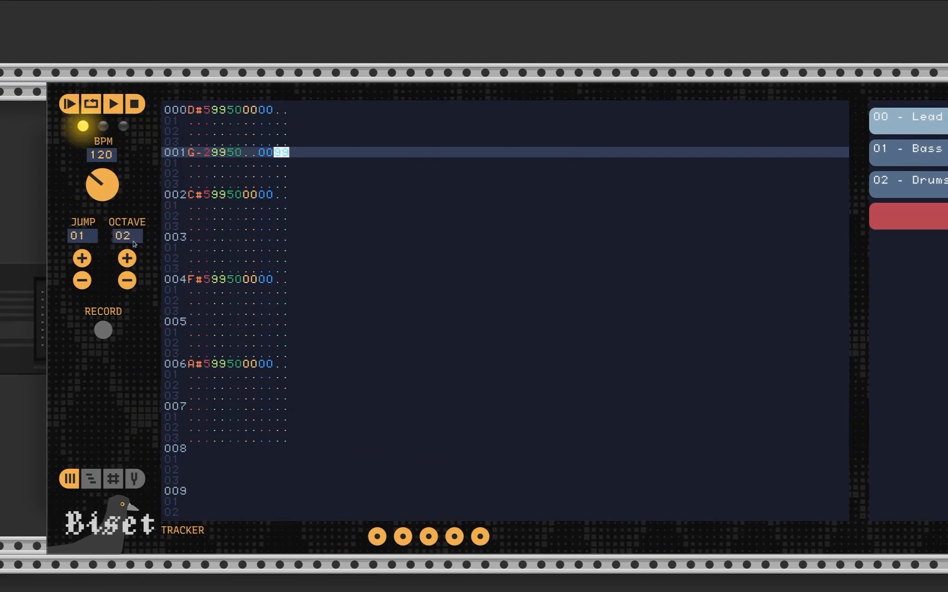
double_click(127, 259)
left_click(207, 155)
type("5")
key("Up")
Step: Set the glide of the G note on line 001 to 55, and play the pattern to hear it
key("Right")
key("Right")
key("Right")
key("Right")
key("Right")
type("5")
left_click(92, 104)
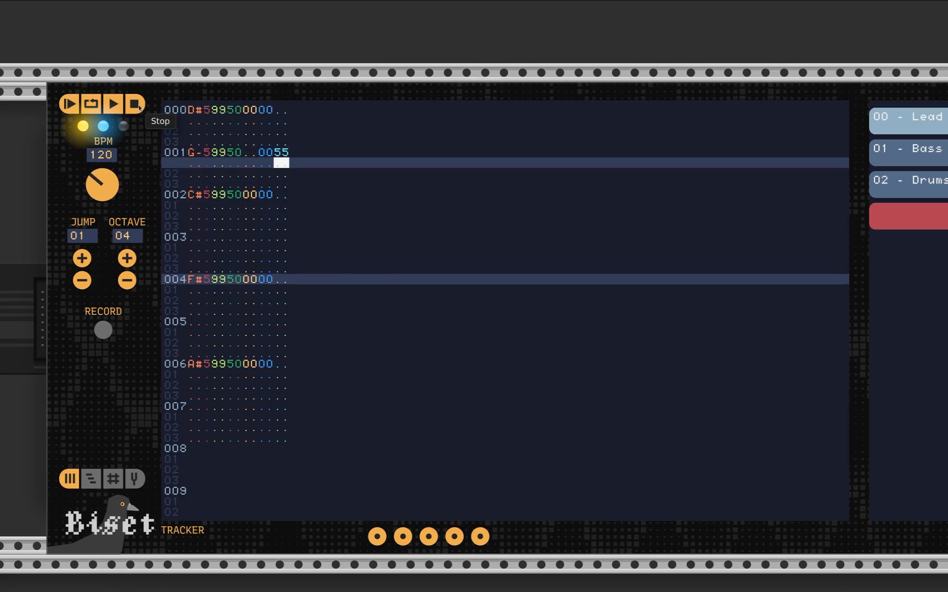
left_click(139, 107)
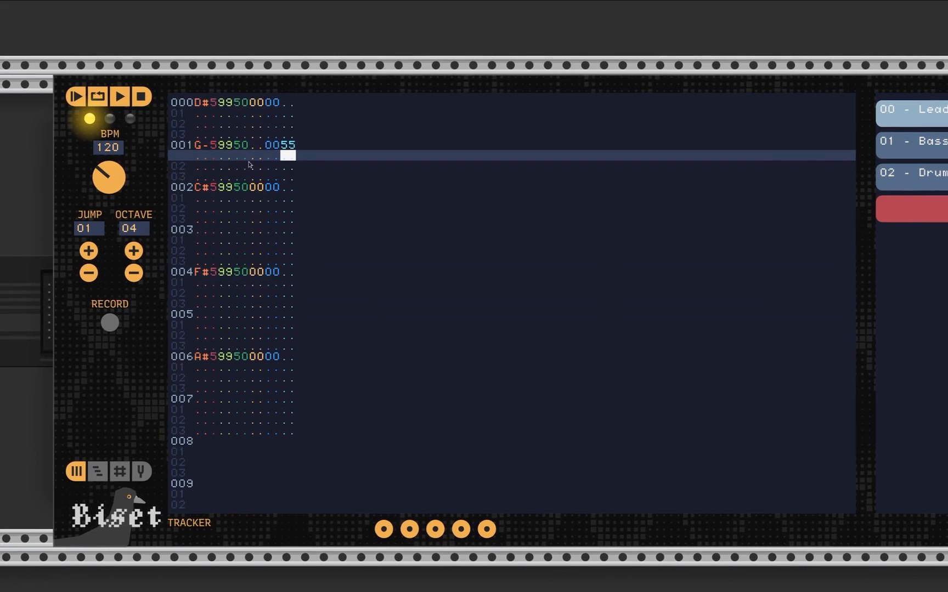
Step: Open the Pat example pattern from the timeline's pattern list in the pattern editor
right_click(248, 201)
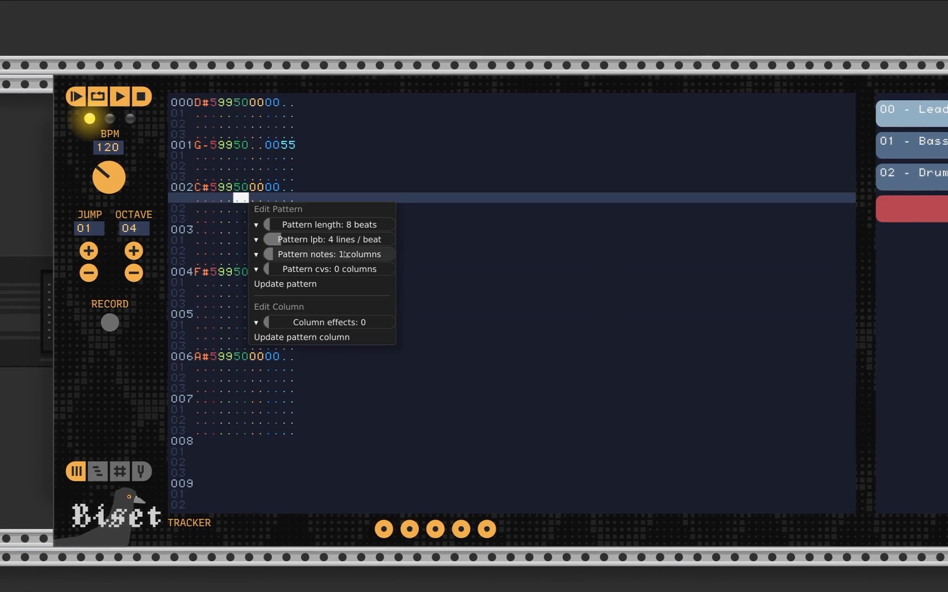
left_click(295, 72)
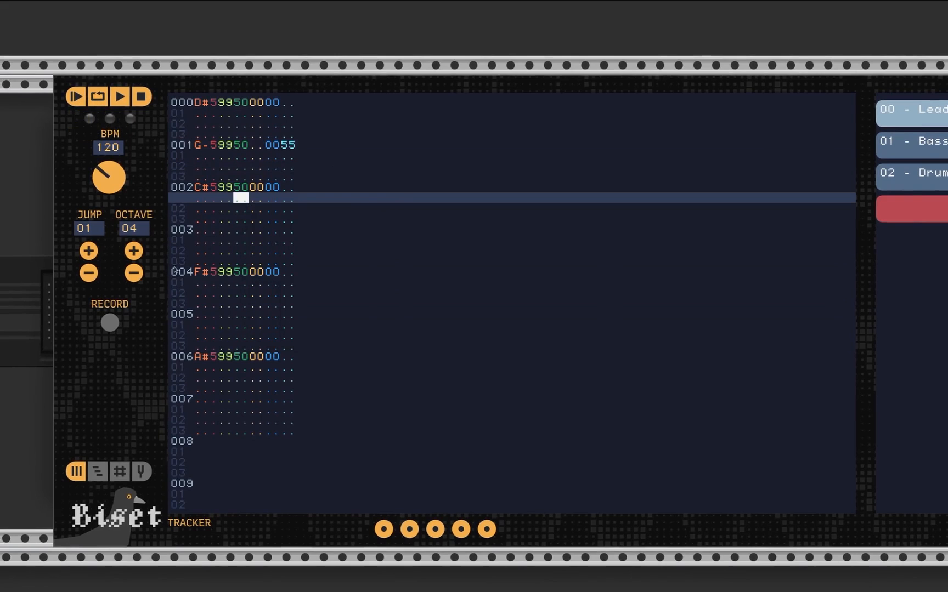
left_click(98, 471)
left_click(898, 219)
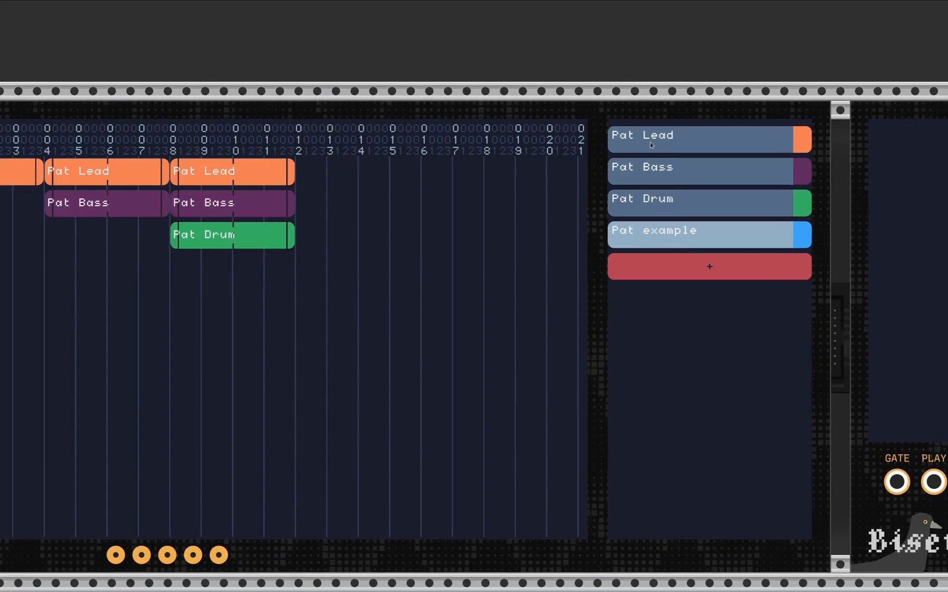
double_click(718, 236)
scroll(539, 166, "left", 8)
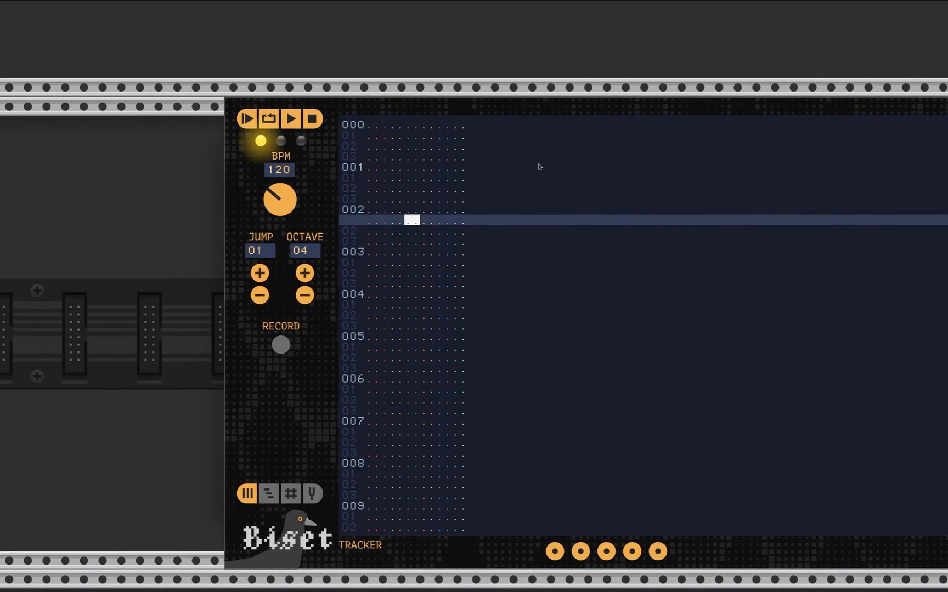
Step: Set the length of the Pat example pattern to 8 beats and update the pattern
scroll(391, 246, "down", 10)
right_click(392, 253)
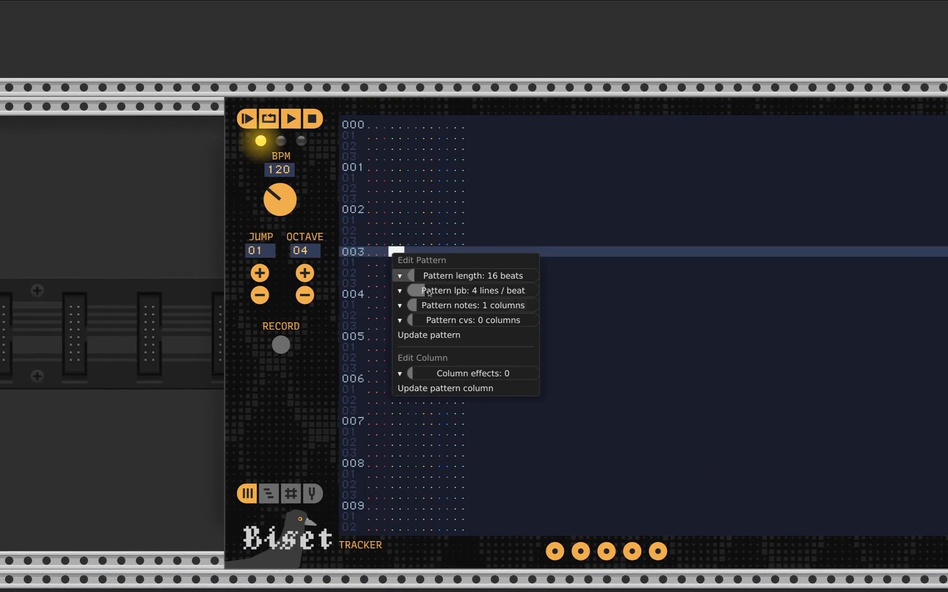
left_click(398, 275)
key("BackSpace")
key("BackSpace")
type("8")
key("Return")
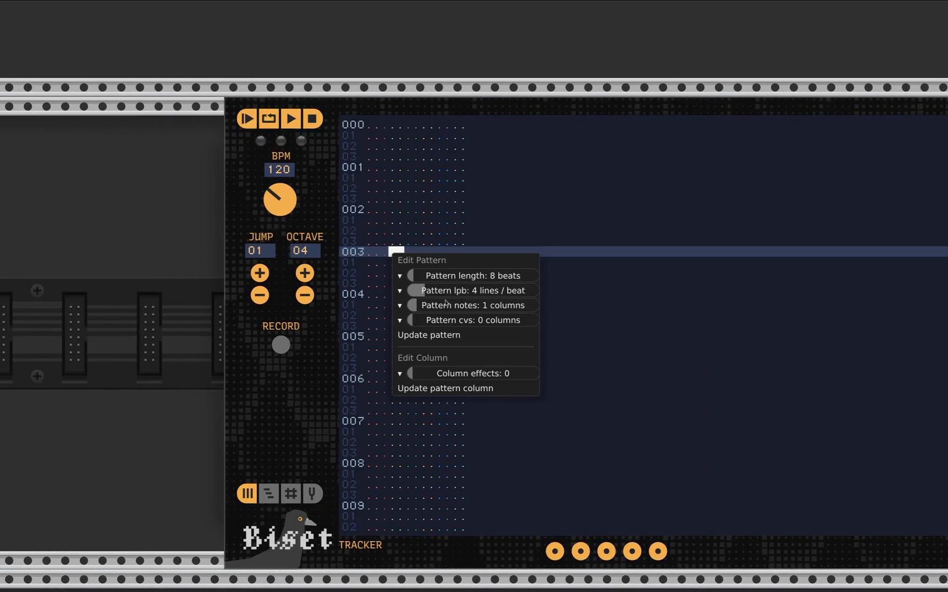
left_click(455, 335)
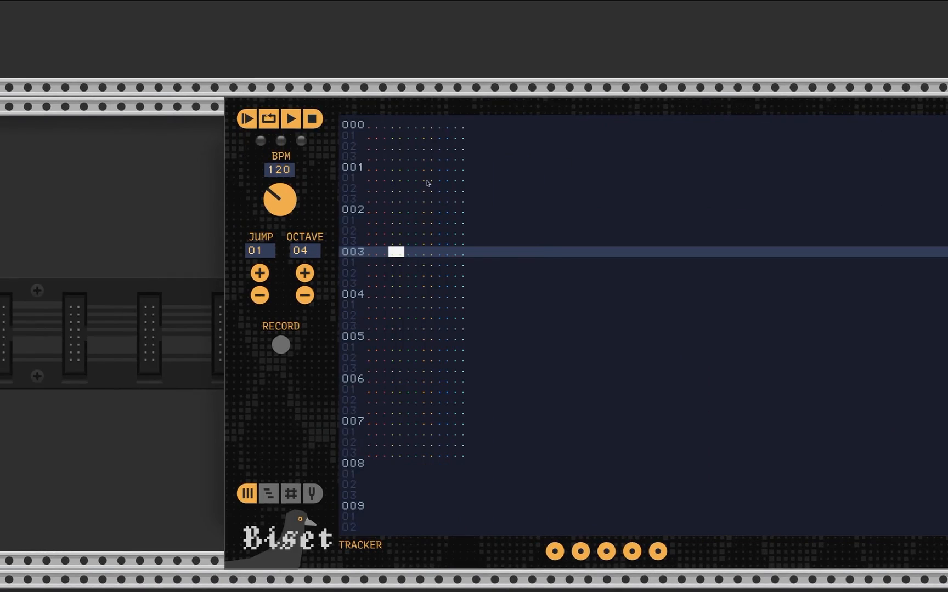
Step: Return to the timeline and delete Pat example from the pattern list
left_click_drag(427, 181, 357, 183)
left_click(301, 125)
left_click_drag(330, 129, 265, 106)
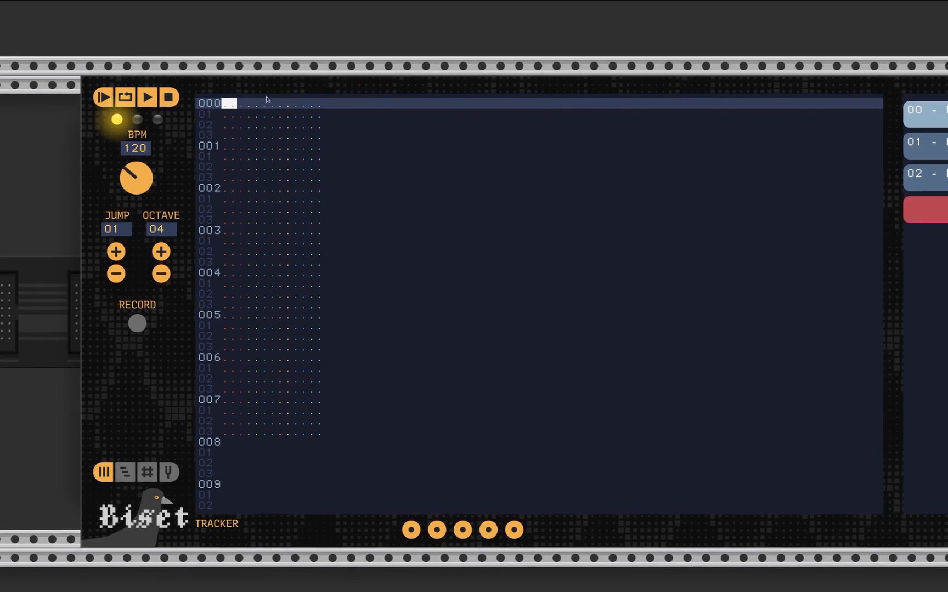
left_click(125, 472)
left_click_drag(839, 149, 585, 146)
right_click(681, 205)
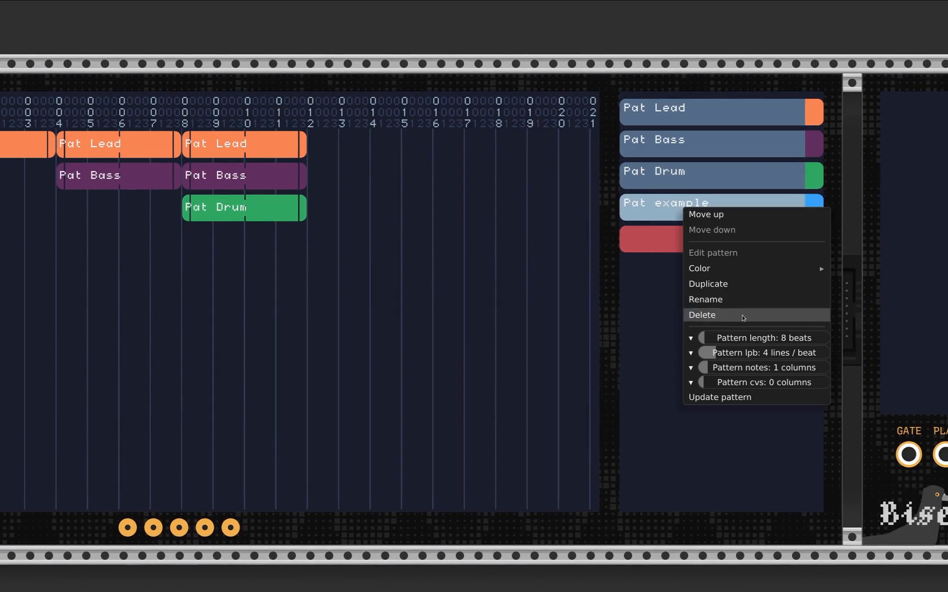
left_click(743, 314)
left_click(776, 336)
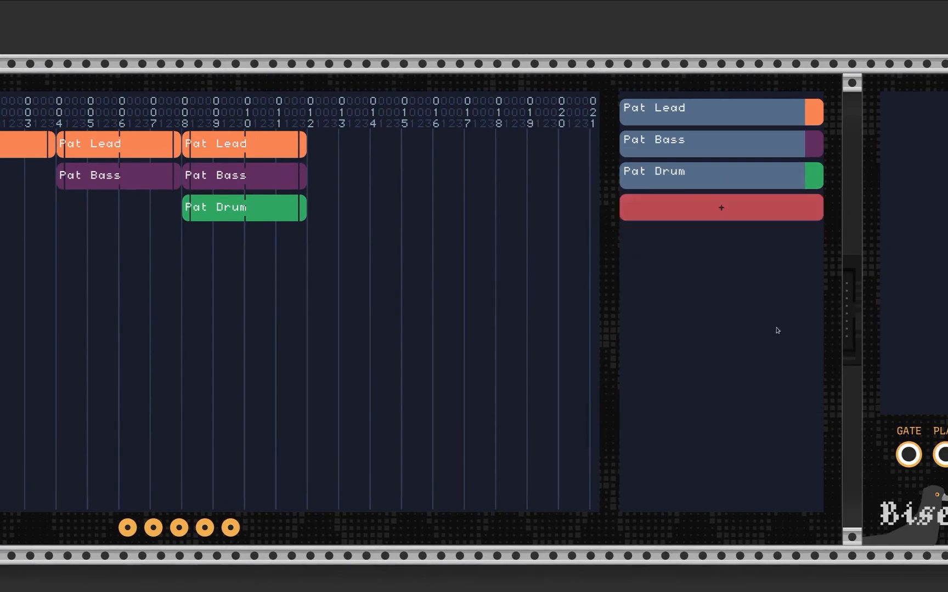
Step: Duplicate the Pat Lead pattern and rename the copy as Pat example
right_click(698, 114)
left_click(730, 188)
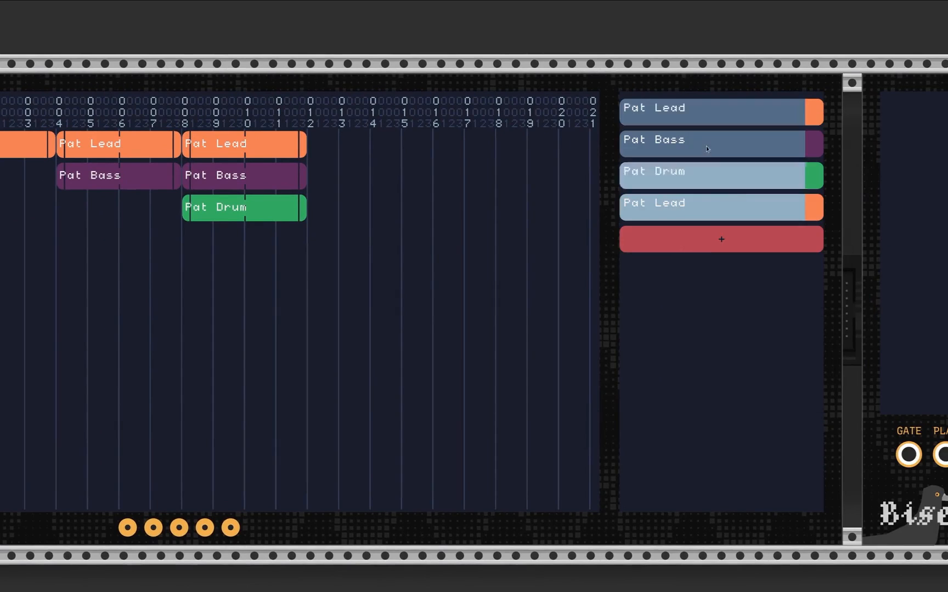
right_click(677, 204)
left_click(714, 295)
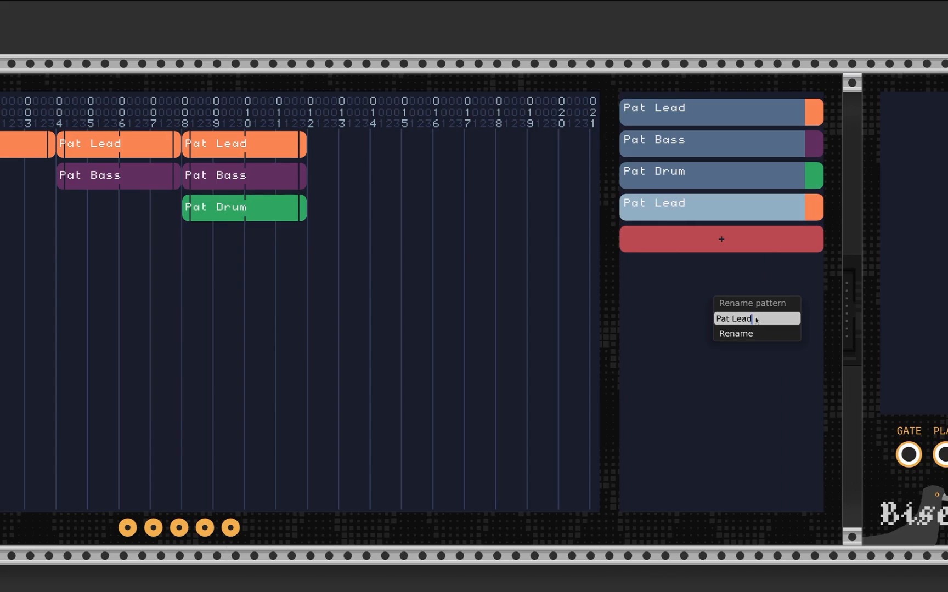
key("BackSpace")
key("BackSpace")
key("BackSpace")
type("example")
key("Return")
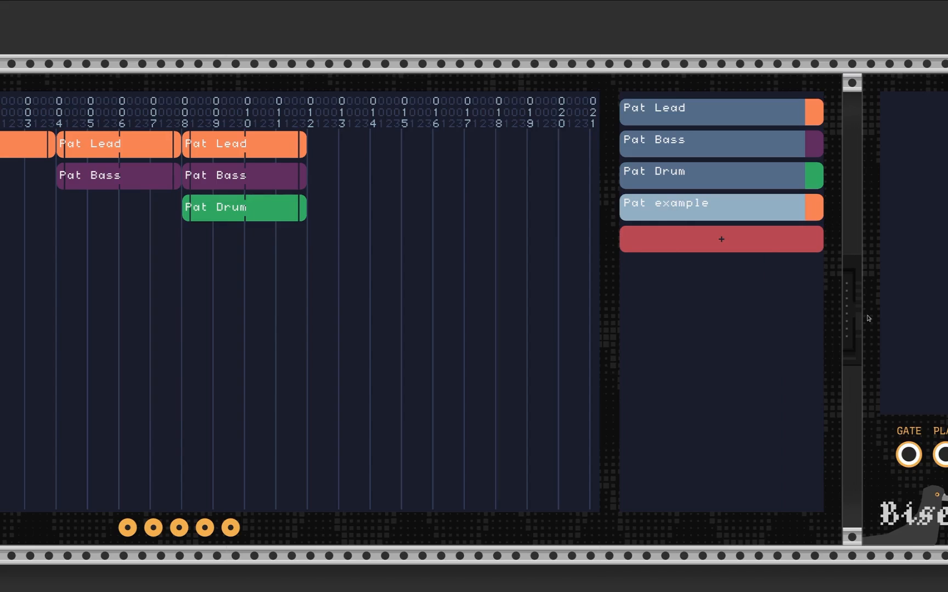
Step: Try Light green as the color of the Pat example pattern, and settle on Light blue
right_click(709, 219)
mouse_move(764, 277)
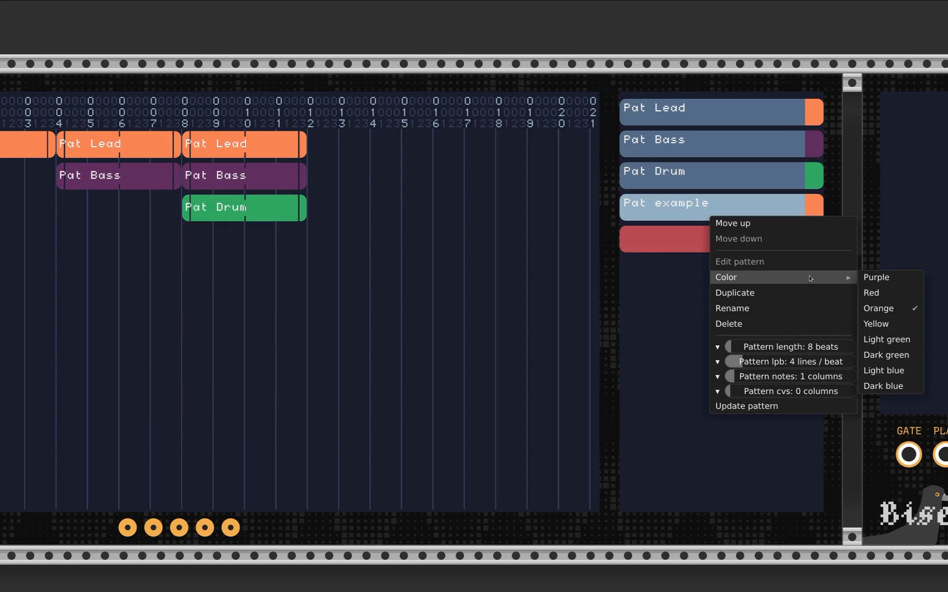
left_click(884, 338)
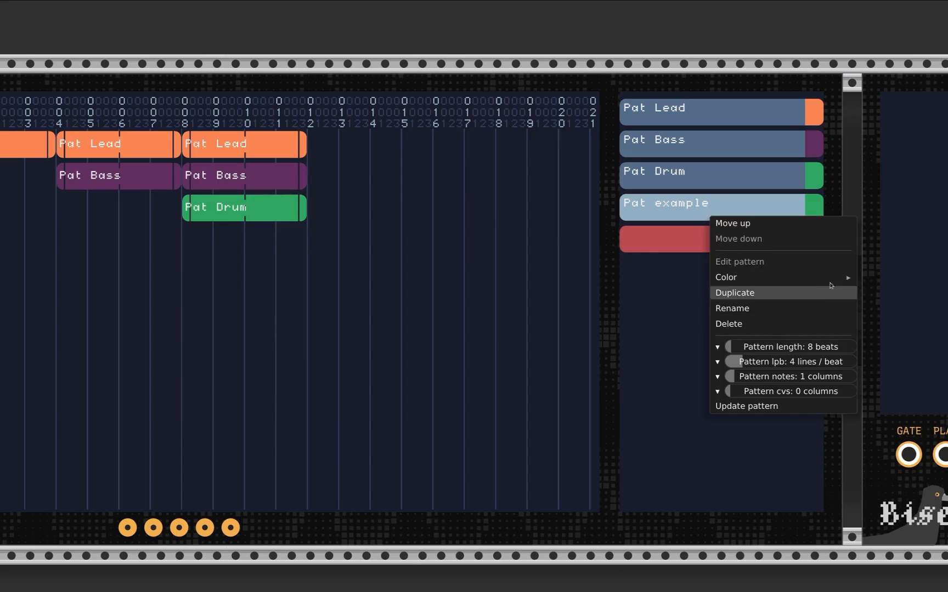
left_click(888, 369)
left_click(630, 250)
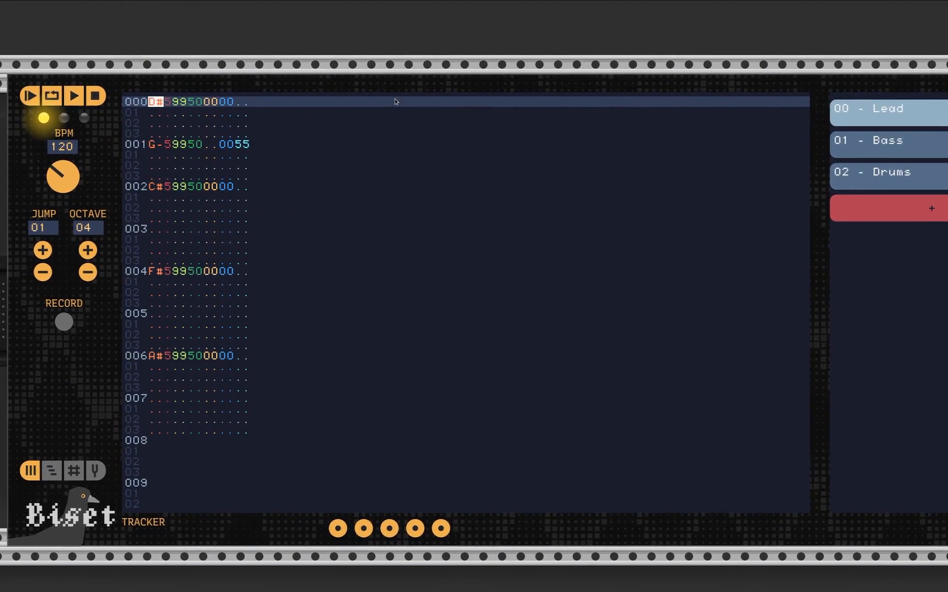
Step: Set the note column's effects to 1 and update the pattern column
right_click(208, 135)
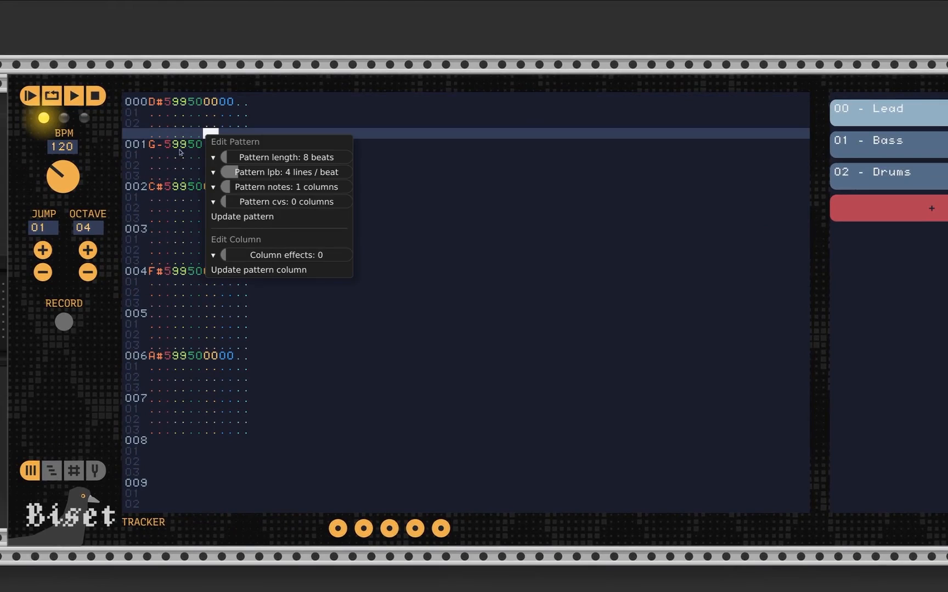
mouse_move(240, 255)
left_mouse_down()
mouse_move(350, 255)
mouse_move(224, 255)
mouse_move(249, 255)
mouse_move(235, 255)
left_mouse_up()
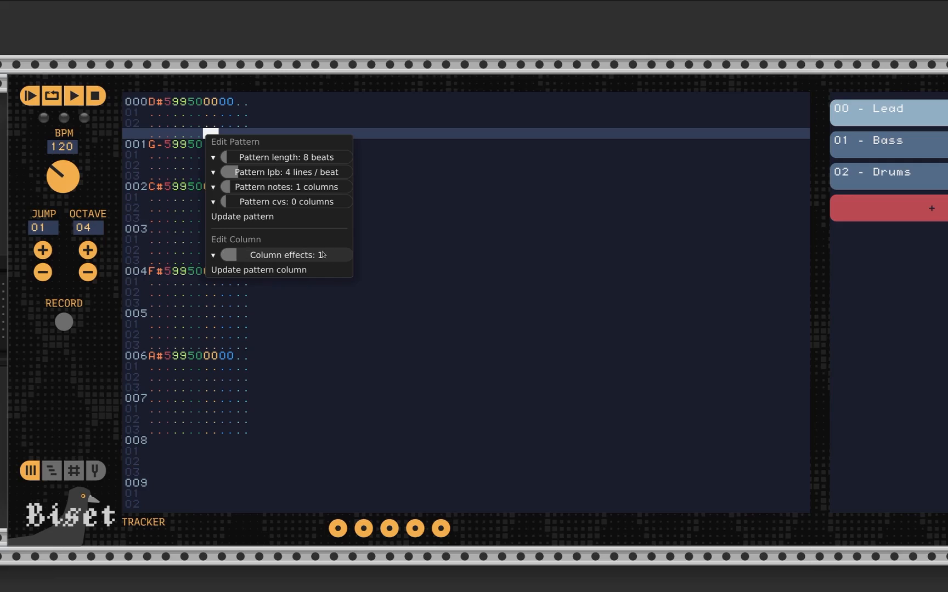
left_click(243, 273)
Step: Examine the new effect cells beside the notes on lines 000, 001 and 002
left_click(254, 104)
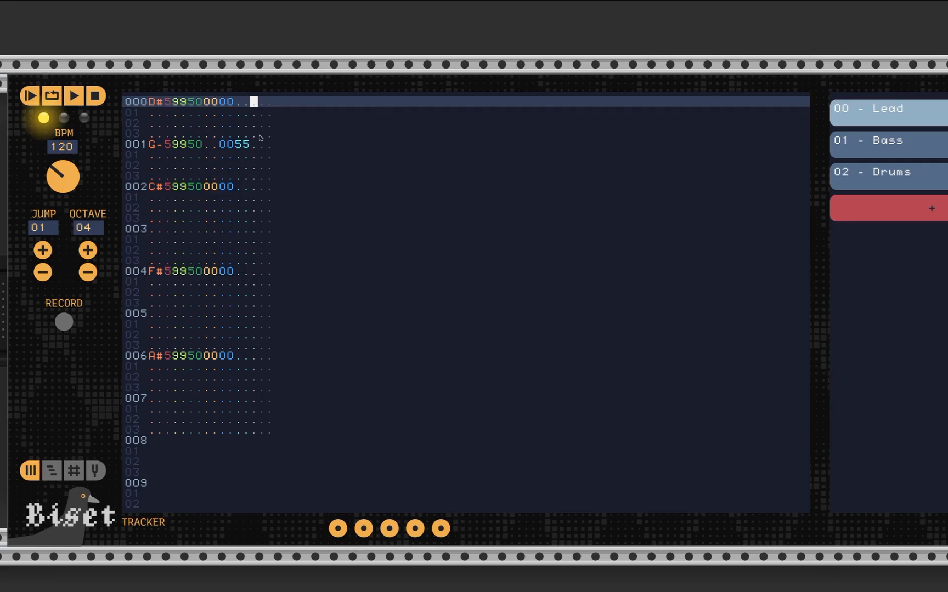
left_click(254, 165)
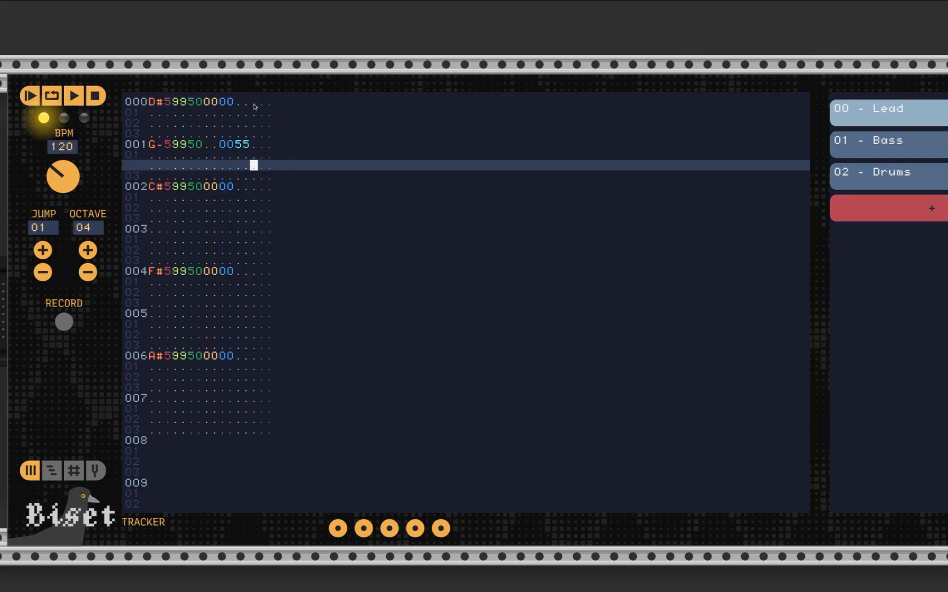
left_click(254, 103)
left_click(255, 146)
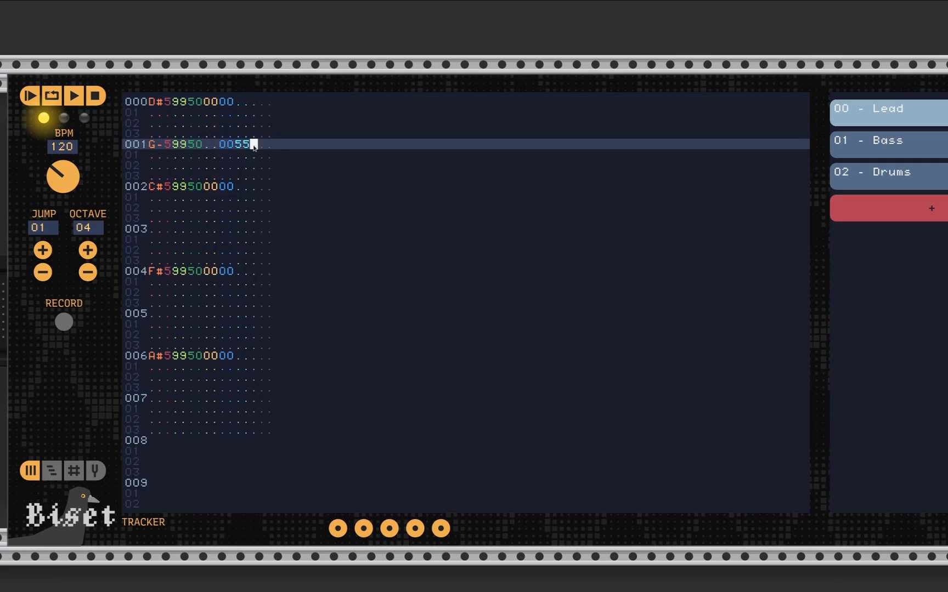
left_click(254, 187)
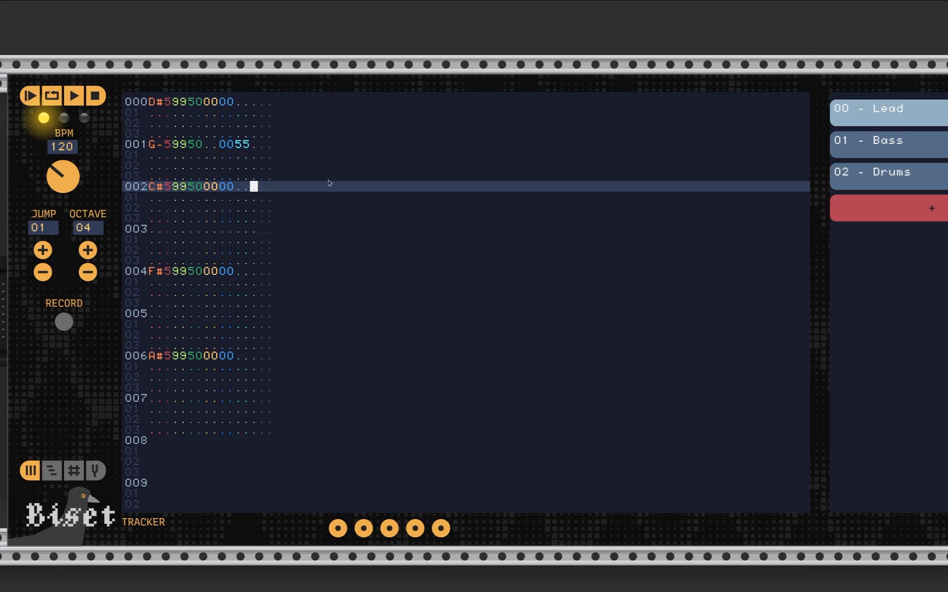
Step: Enter effect C with value 00 for the notes on lines 000, 001, 002, 004 and 006
left_click(249, 106)
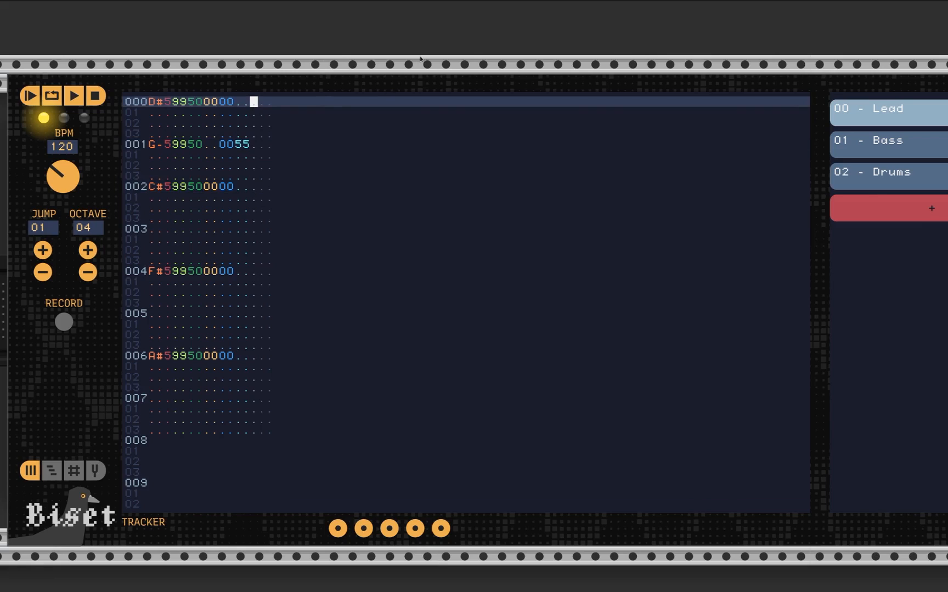
type("C00")
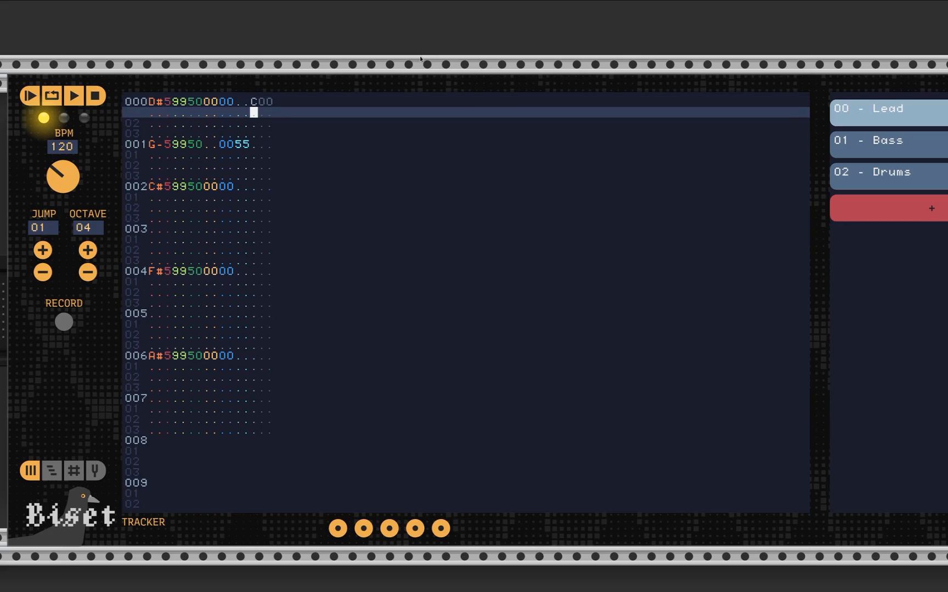
key("Down")
key("Down")
key("Down")
type("C")
key("Down")
key("Down")
key("Down")
type("C")
key("Down")
key("Down")
key("Down")
key("Down")
key("Down")
key("Down")
key("Down")
type("C")
key("Down")
key("Down")
key("Down")
key("Down")
key("Down")
key("Down")
key("Down")
type("C")
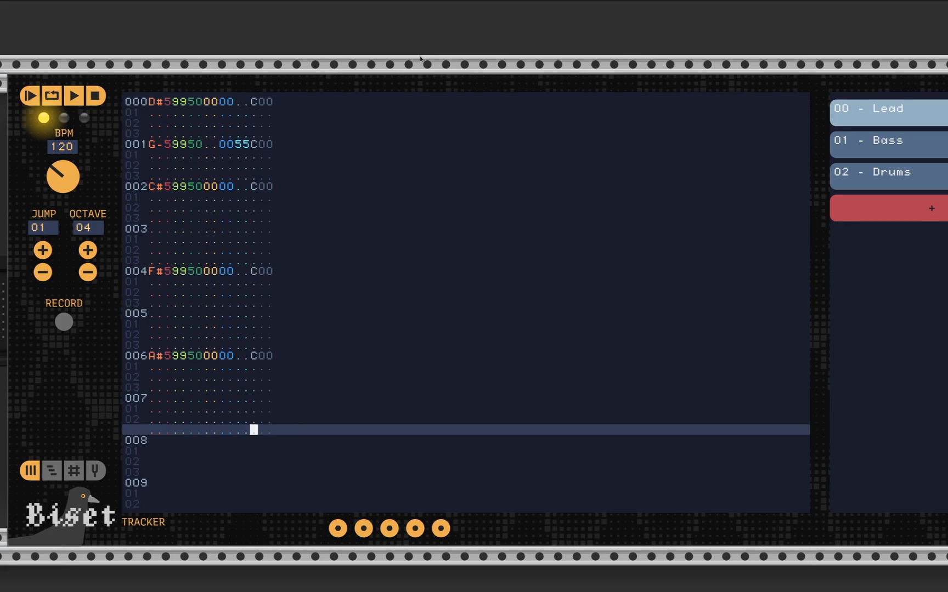
Step: Set the C effect value to 55 for the notes on lines 000, 001, 002, 004 and 006
left_click(266, 102)
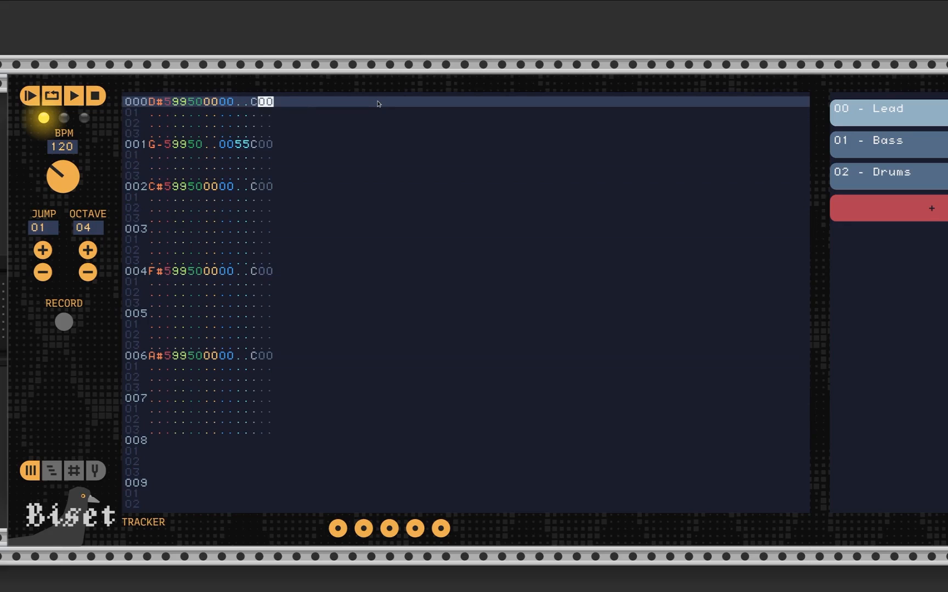
type("55")
key("Down")
key("Down")
key("Down")
type("55")
key("Down")
key("Down")
key("Down")
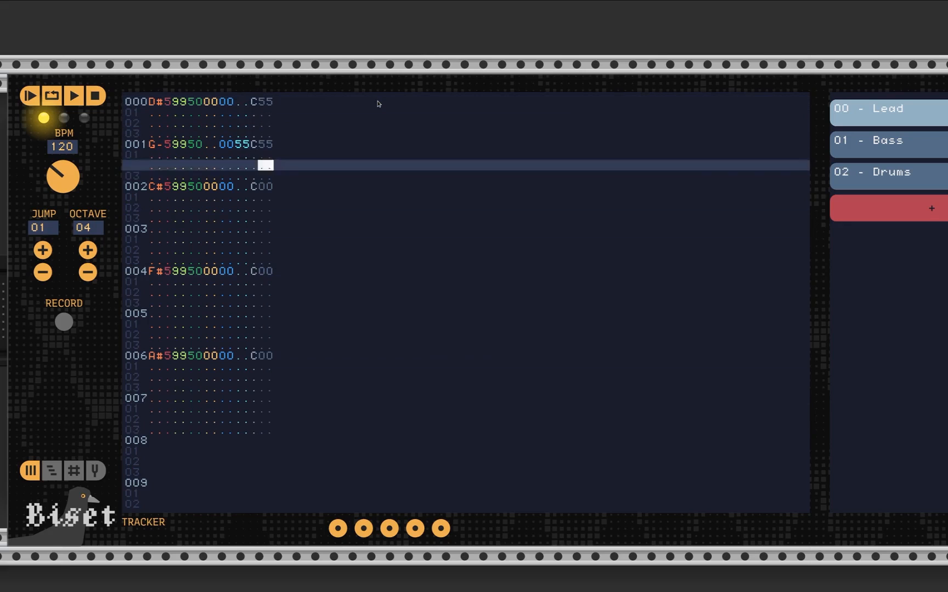
type("55")
key("Down")
key("Down")
key("Down")
key("Down")
key("Down")
key("Down")
key("Down")
type("55")
key("Down")
key("Down")
key("Down")
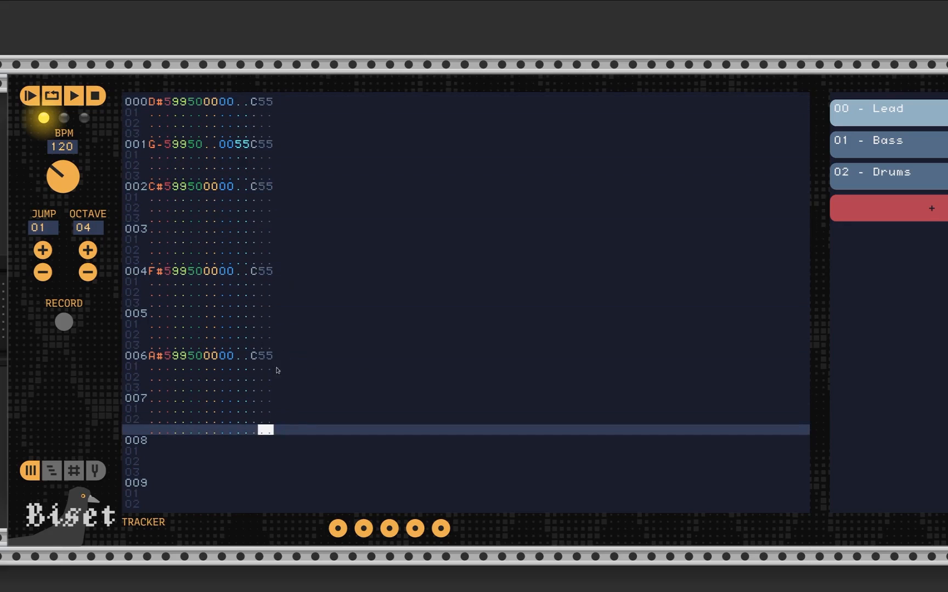
Step: Play the pattern while setting the C effect value to 88 on all five notes, and stop playback
left_click(58, 102)
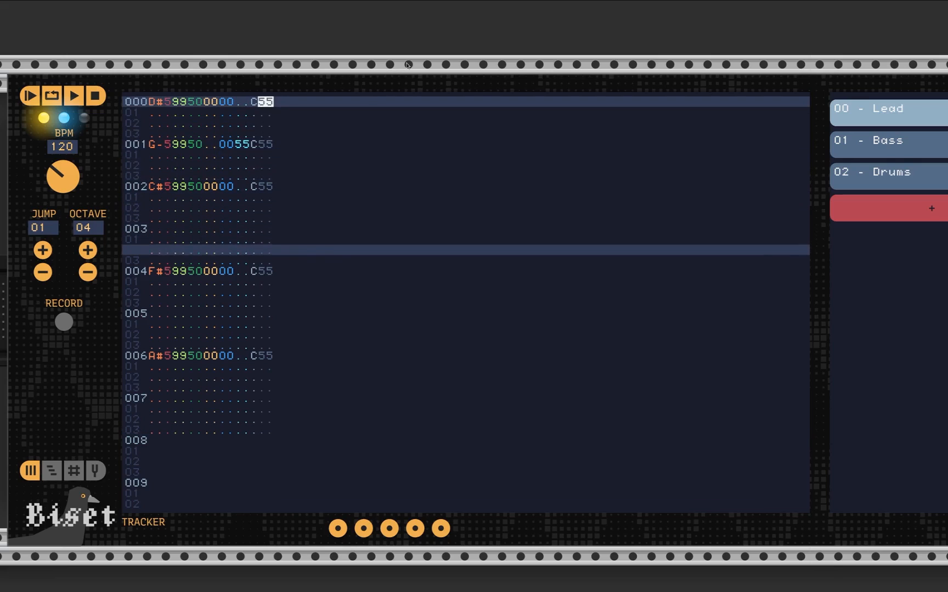
type("888888888888888888888888888888888888")
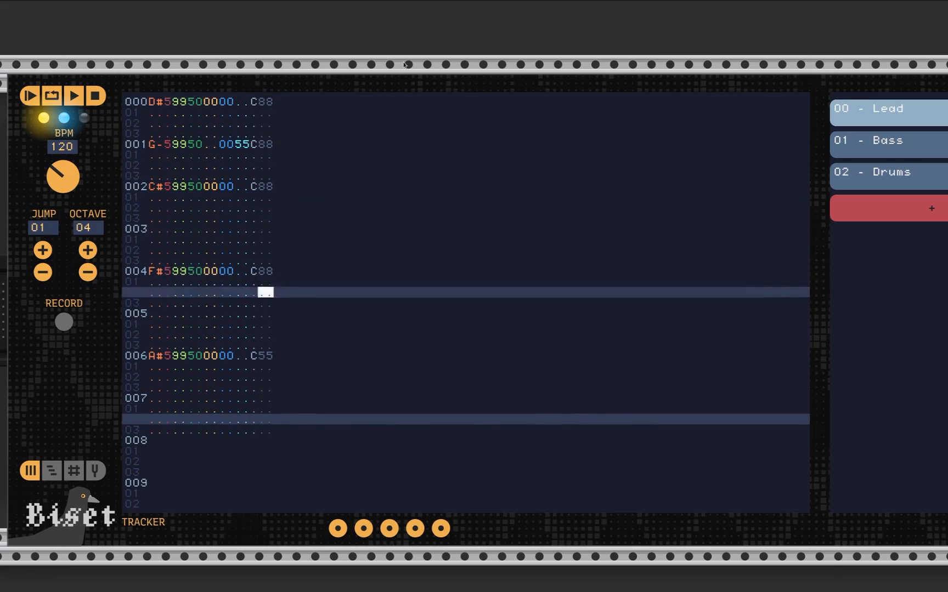
type("88888888888888888888888888")
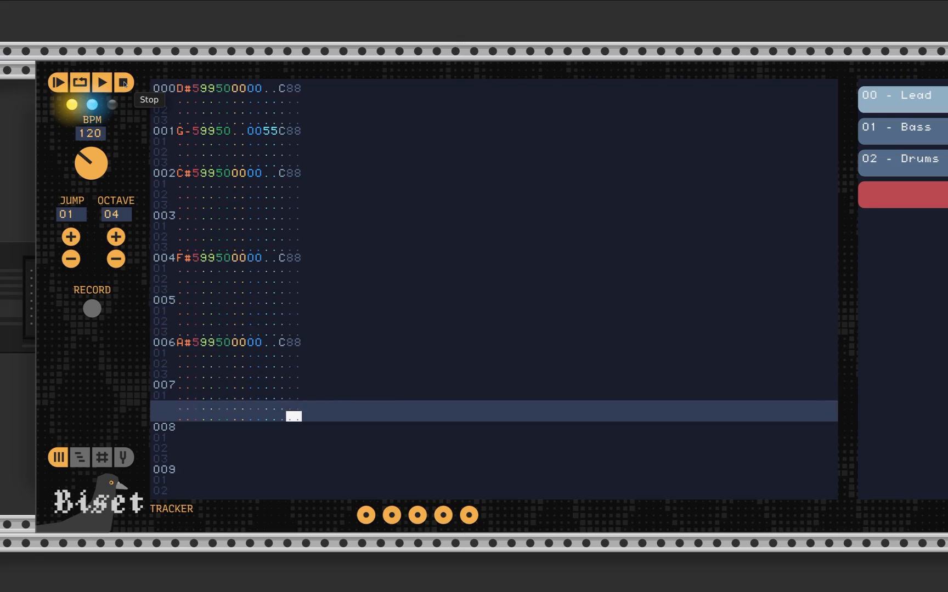
left_click(310, 88)
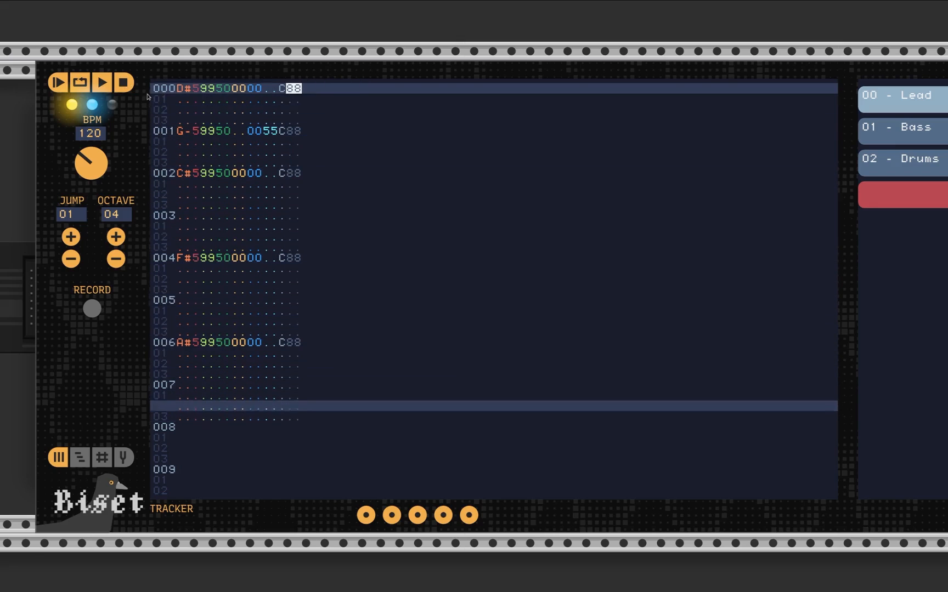
left_click(129, 86)
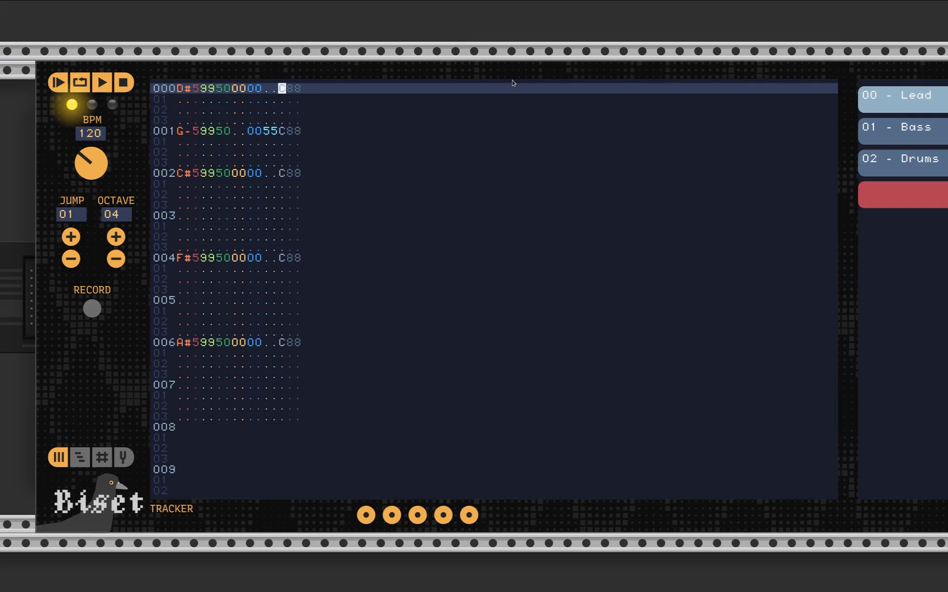
Step: Change the effect type to V for the notes on lines 000, 001, 002, 004 and 006
type("V")
key("Down")
key("Down")
key("Down")
type("V")
key("Down")
key("Down")
key("Down")
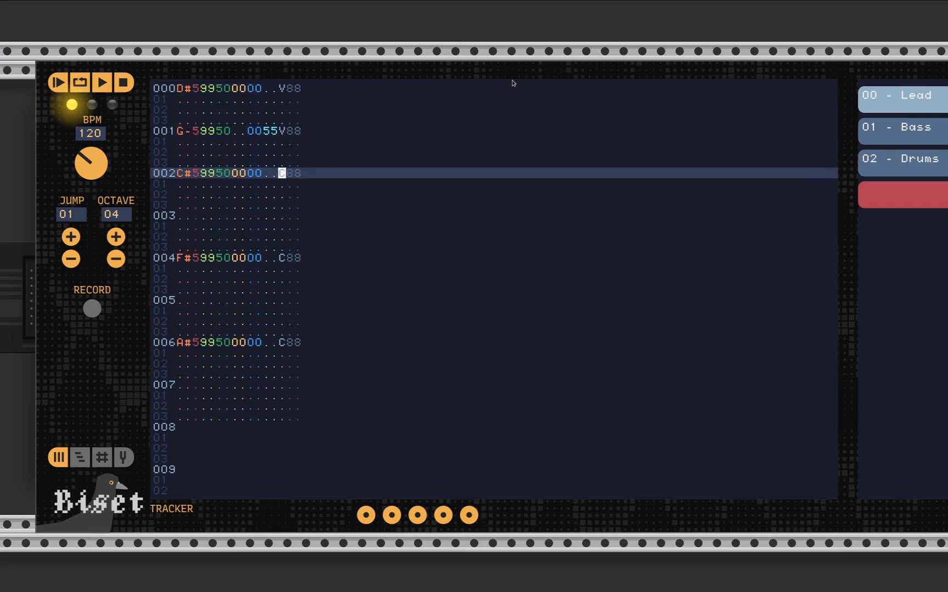
type("V")
key("Down")
key("Down")
key("Down")
key("Down")
key("Down")
key("Down")
key("Down")
key("Down")
key("Down")
key("Down")
key("Up")
key("Up")
key("Up")
type("V")
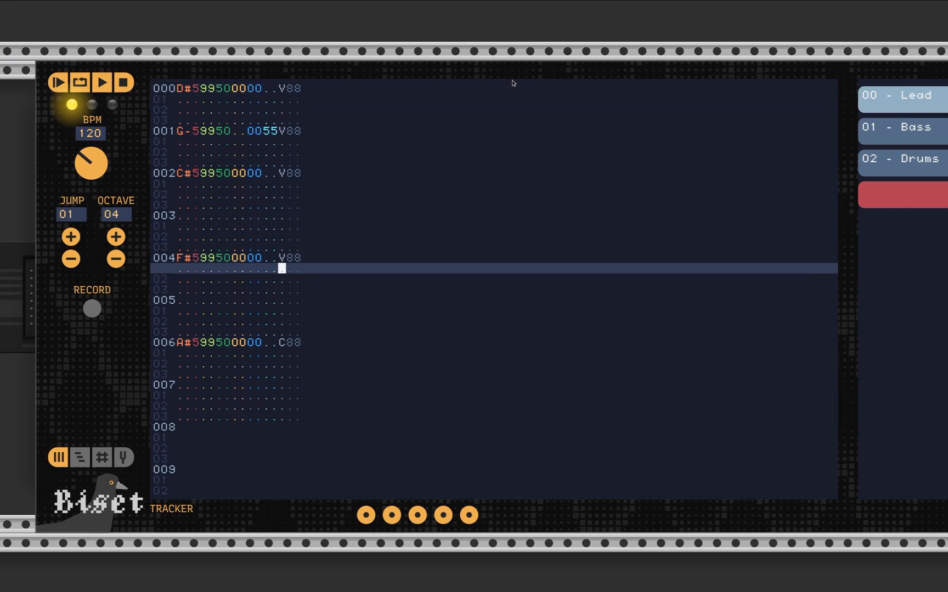
key("Down")
key("Down")
key("Down")
key("Down")
key("Down")
key("Down")
key("Down")
type("V")
key("Down")
key("Down")
key("Down")
key("Down")
key("Down")
Step: Set the V effect value to 13 for the notes on lines 000, 001, 002, 004 and 006
left_click(297, 89)
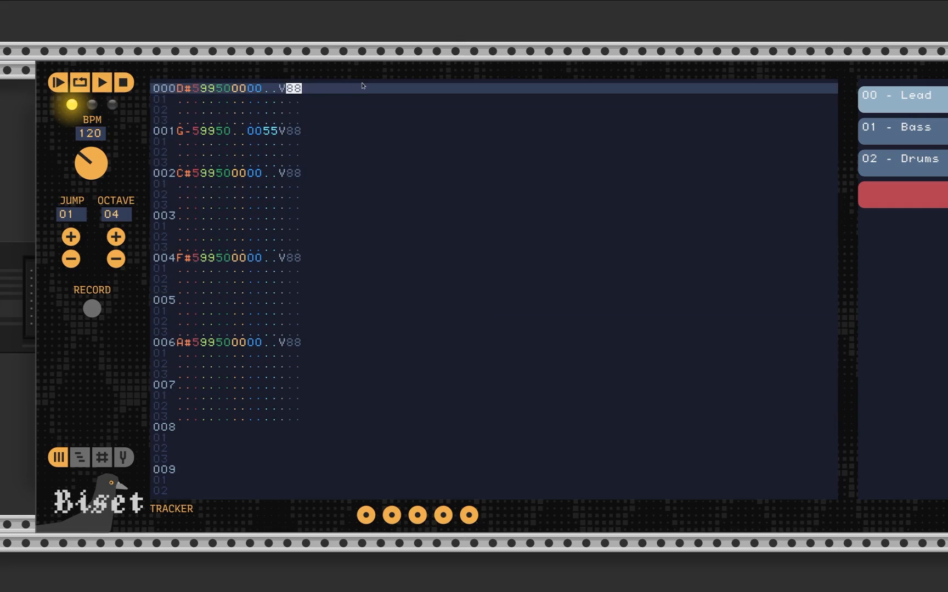
type("13")
left_click(290, 131)
type("13")
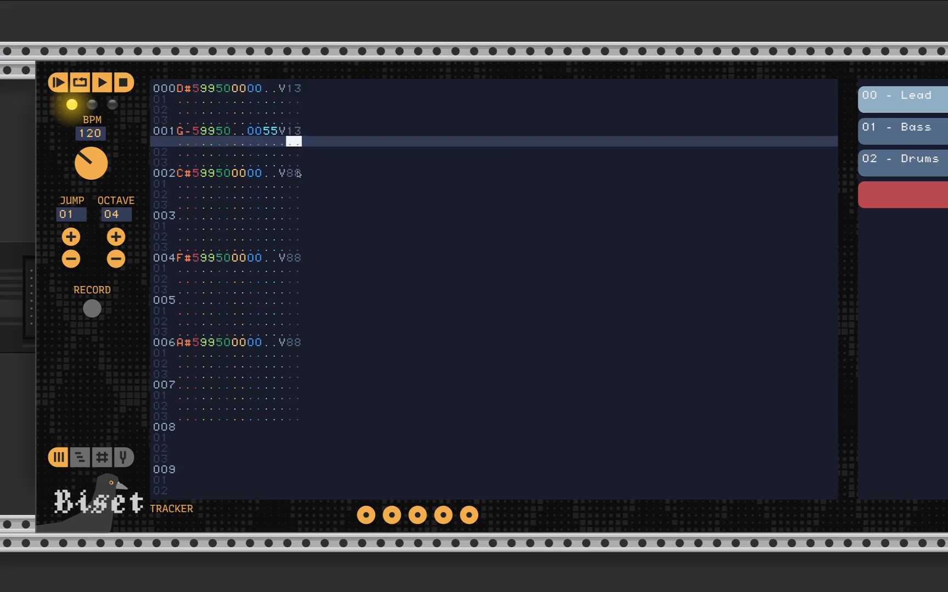
left_click(292, 173)
type("13")
left_click(289, 258)
type("13")
left_click(290, 344)
type("13")
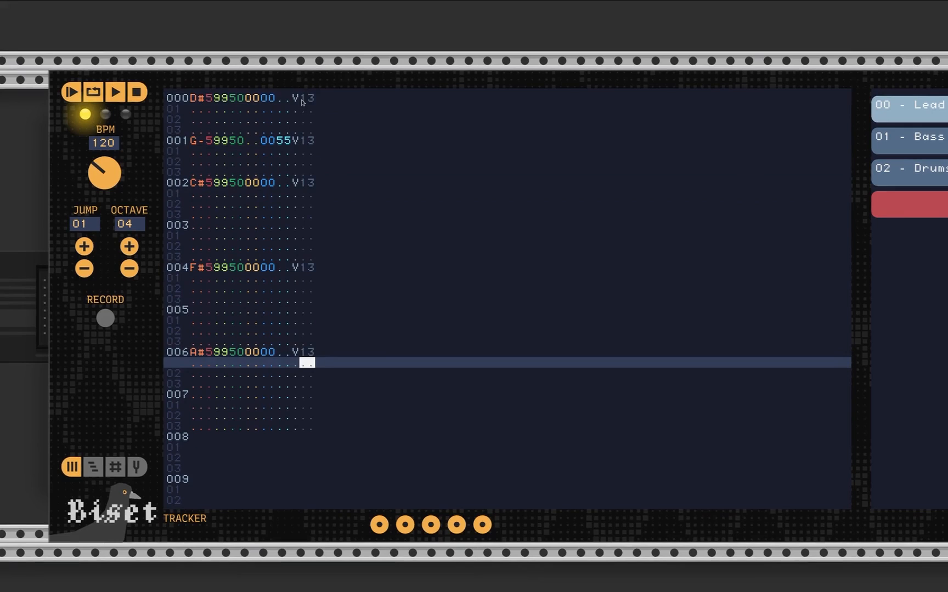
Step: Play the pattern while setting the V effect value on line 000 to 35, and stop playback
left_click(303, 98)
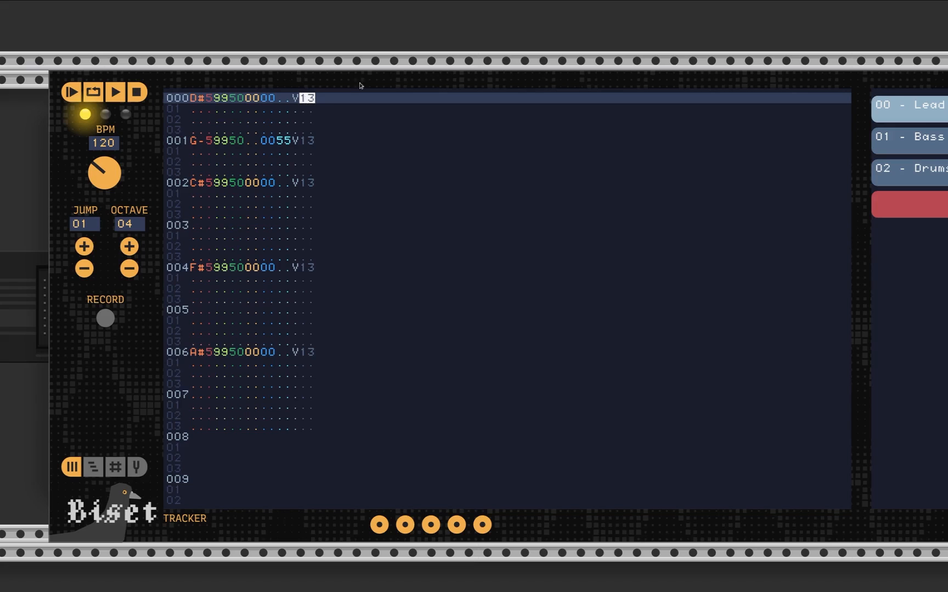
left_click_drag(392, 75, 363, 74)
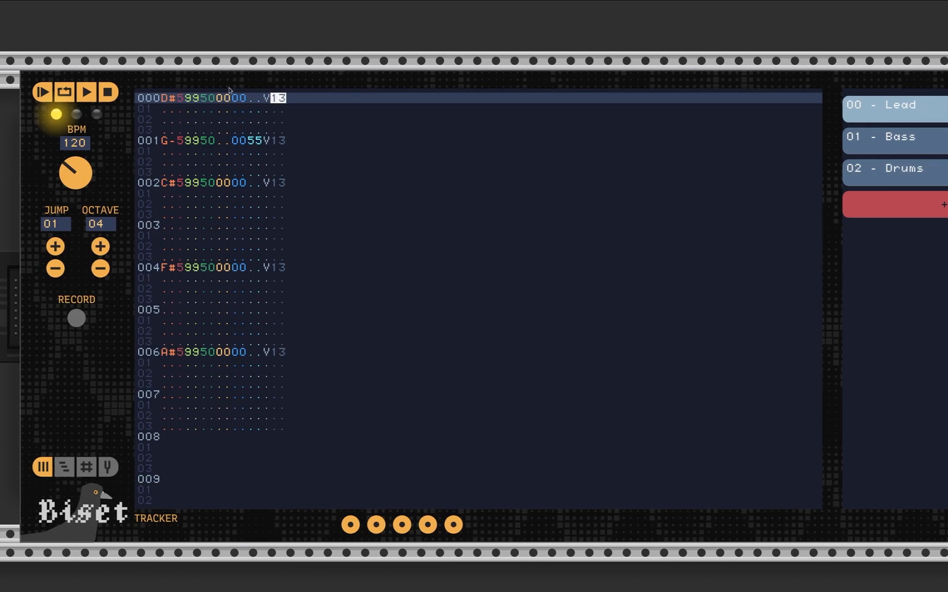
left_click(66, 96)
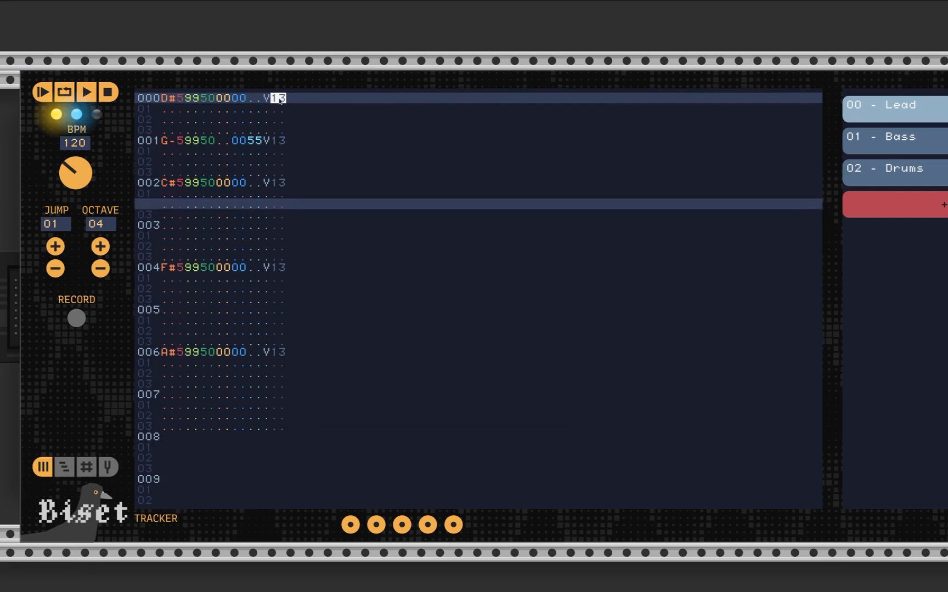
type("35")
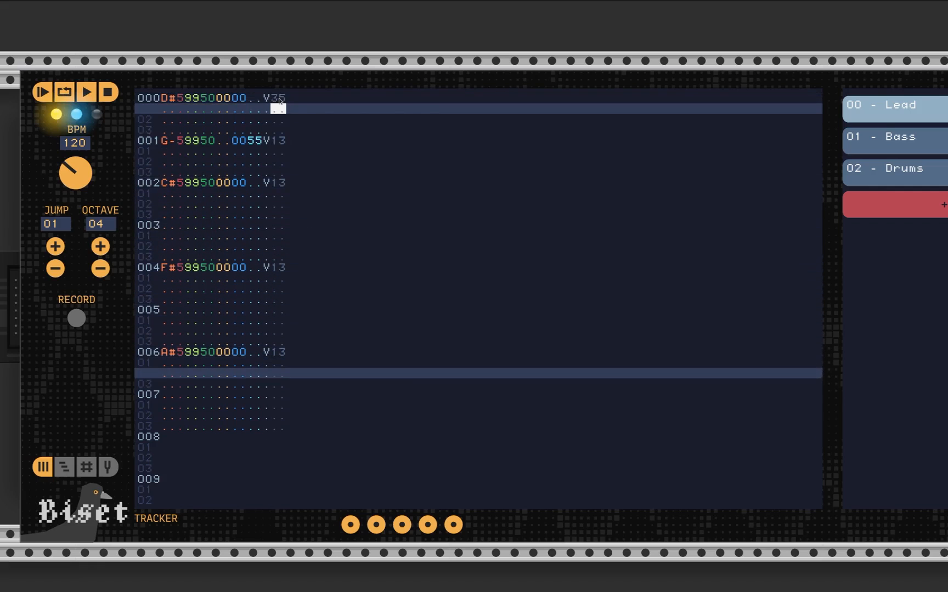
left_click(279, 98)
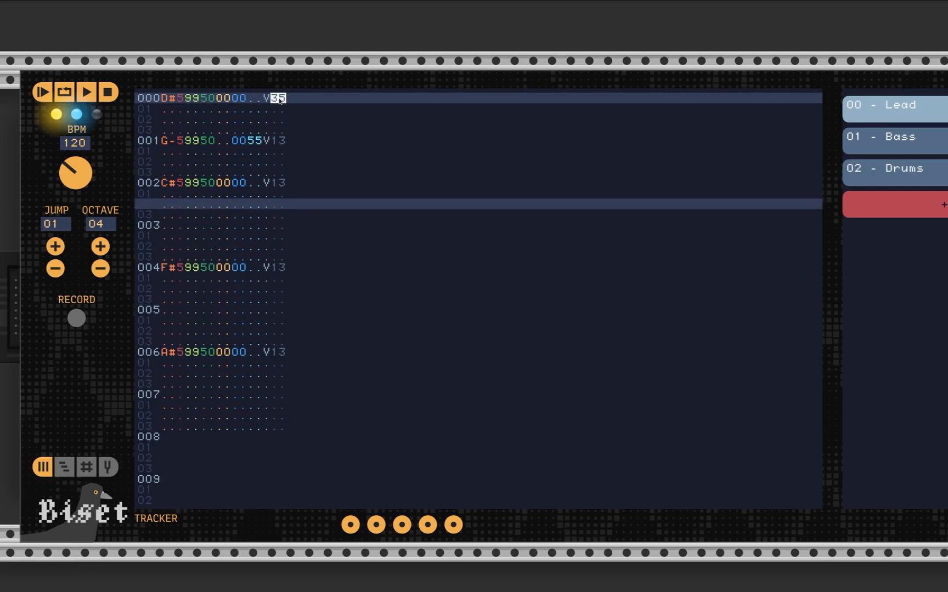
left_click(108, 92)
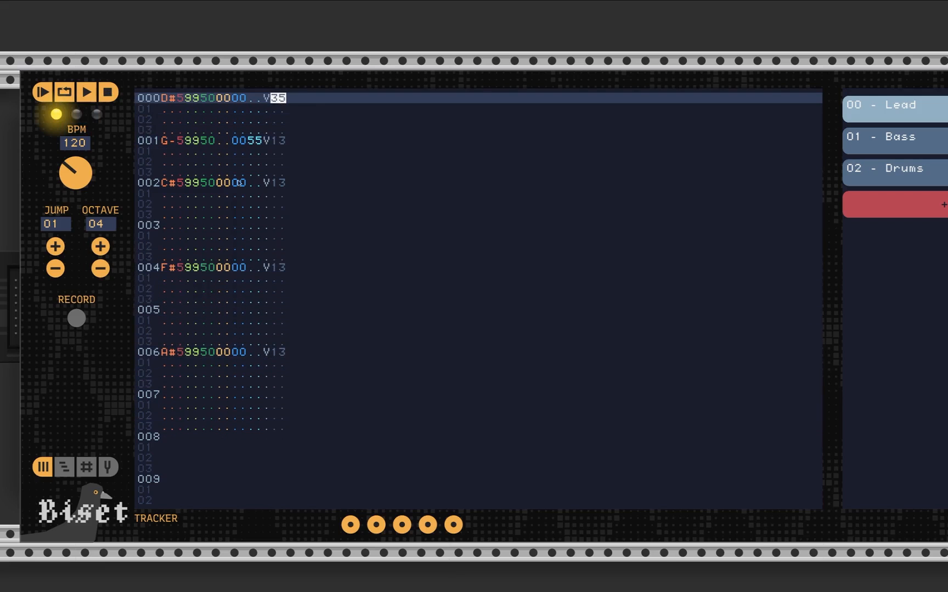
Step: Add a CV column to the pattern and update the pattern
right_click(240, 183)
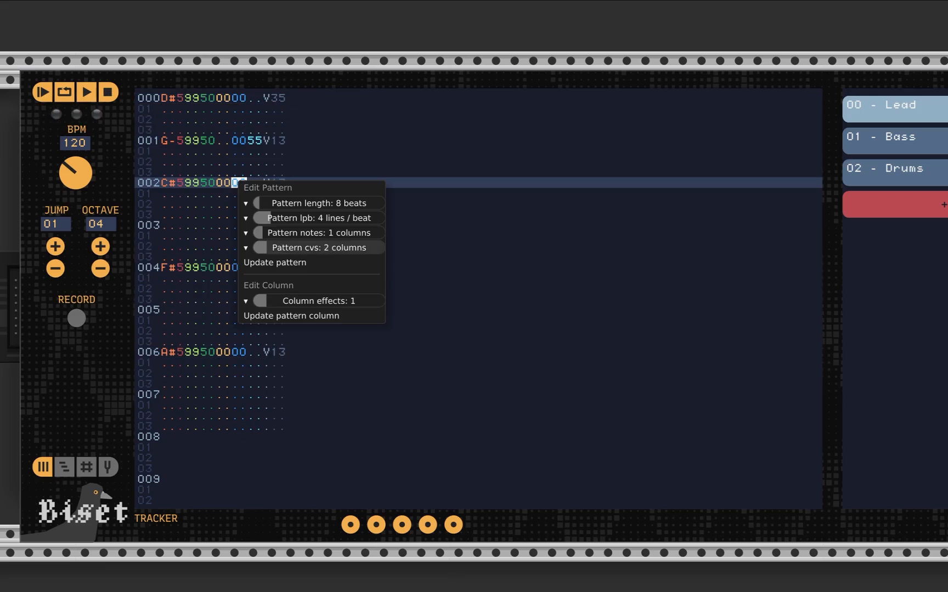
left_click(297, 261)
scroll(425, 93, "down", 4)
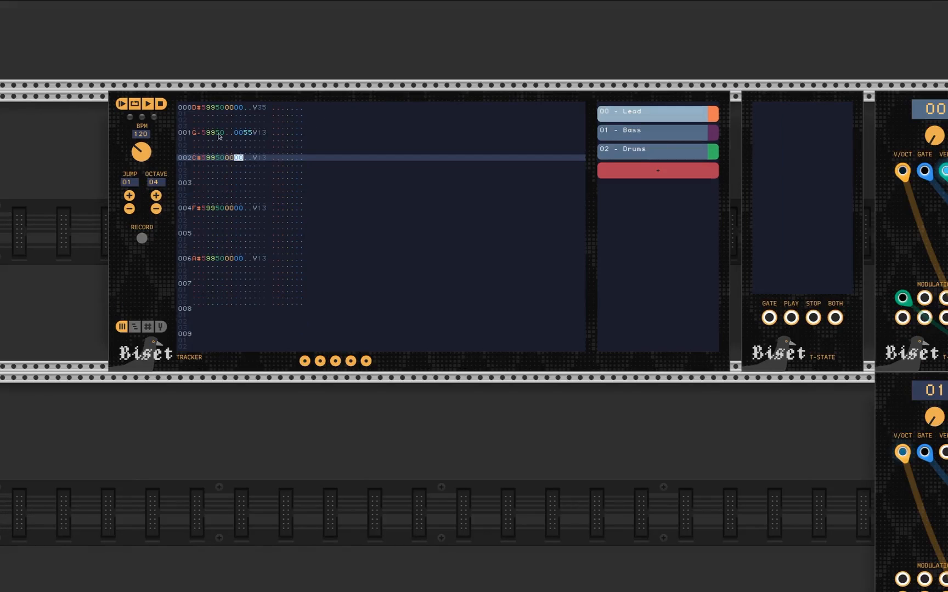
Step: Examine the CV column's settings: the CV, Gate and BPM modes, the column synth and the synth channel
left_click(292, 127)
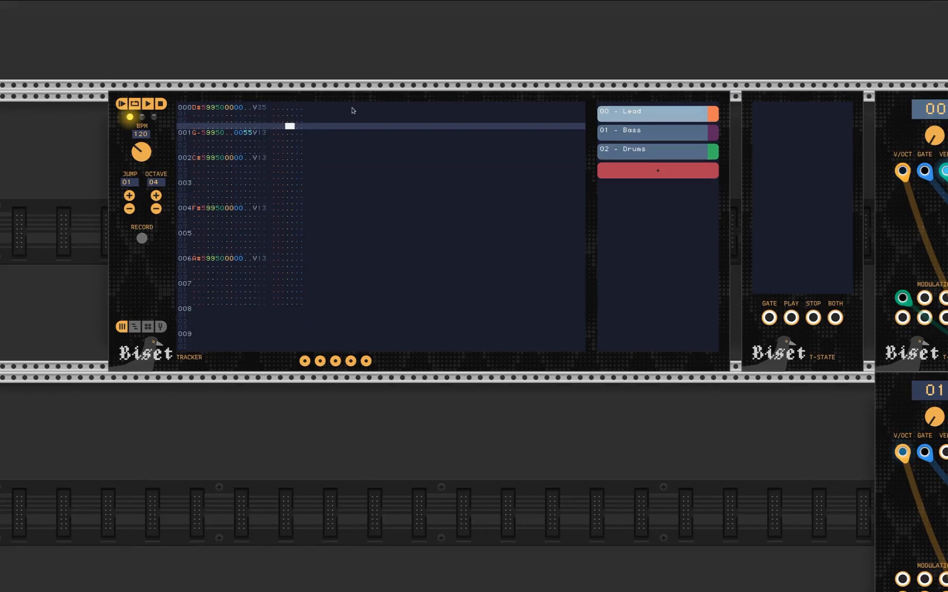
left_click_drag(387, 88, 301, 97)
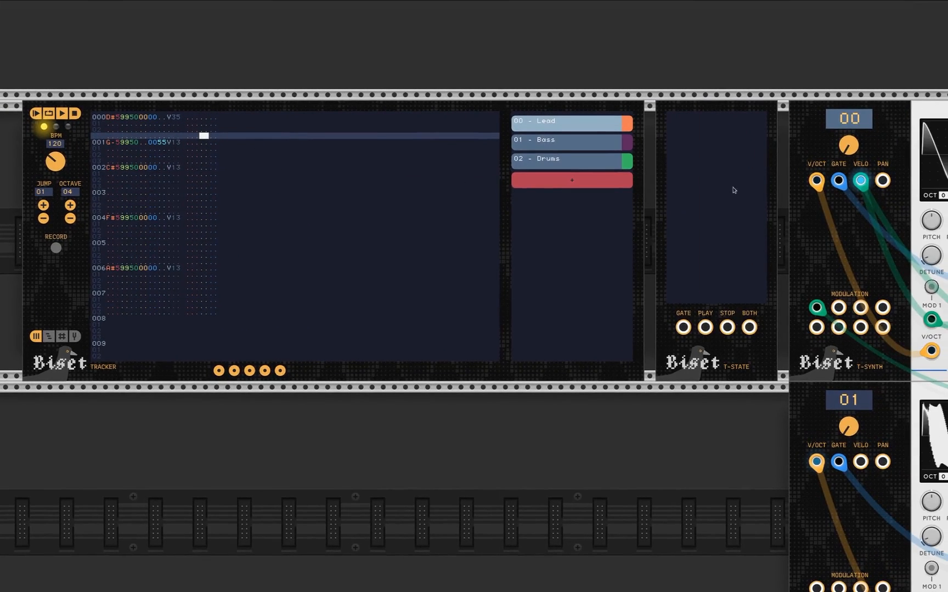
right_click(202, 149)
mouse_move(239, 271)
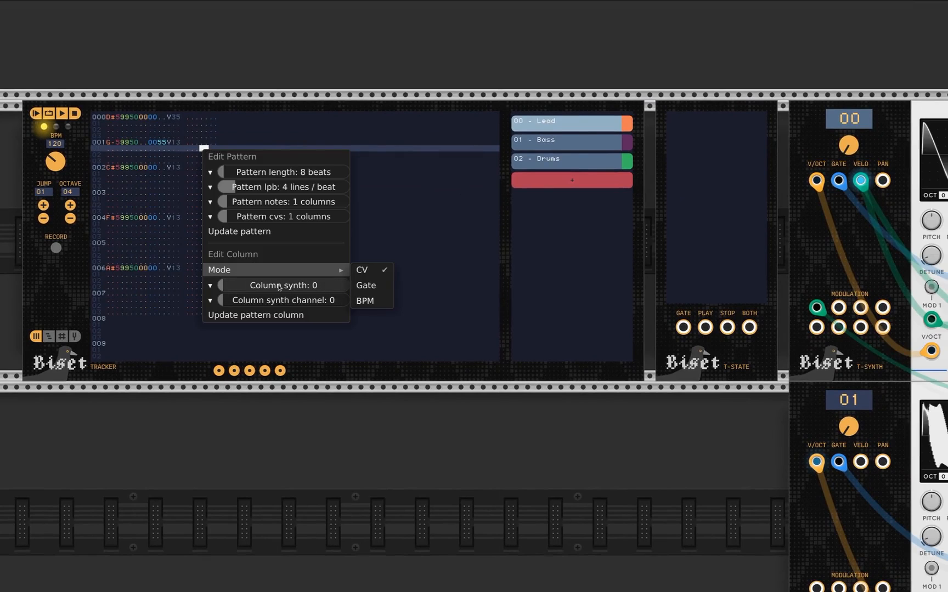
mouse_move(244, 291)
left_mouse_down()
mouse_move(327, 291)
mouse_move(241, 285)
left_mouse_up()
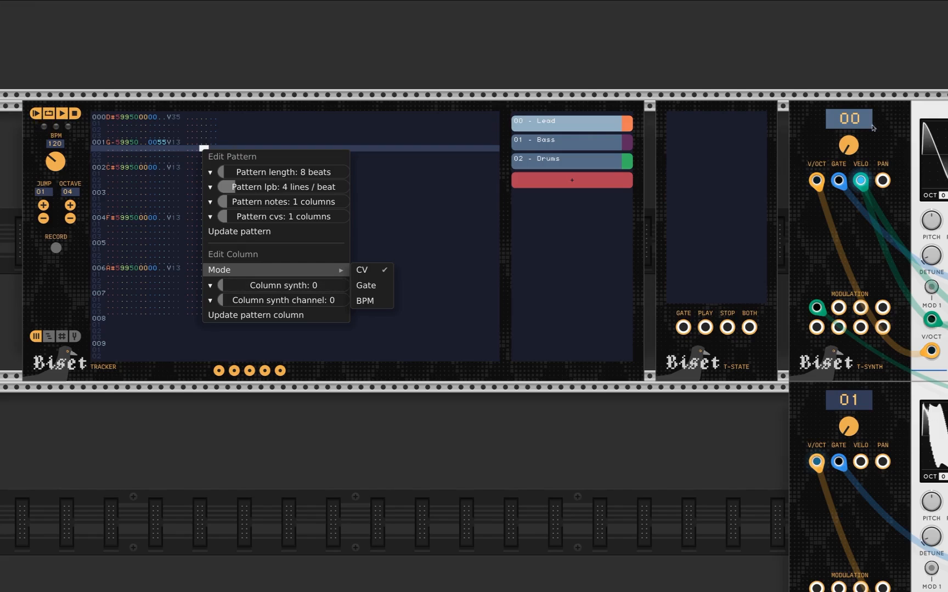
left_click(684, 83)
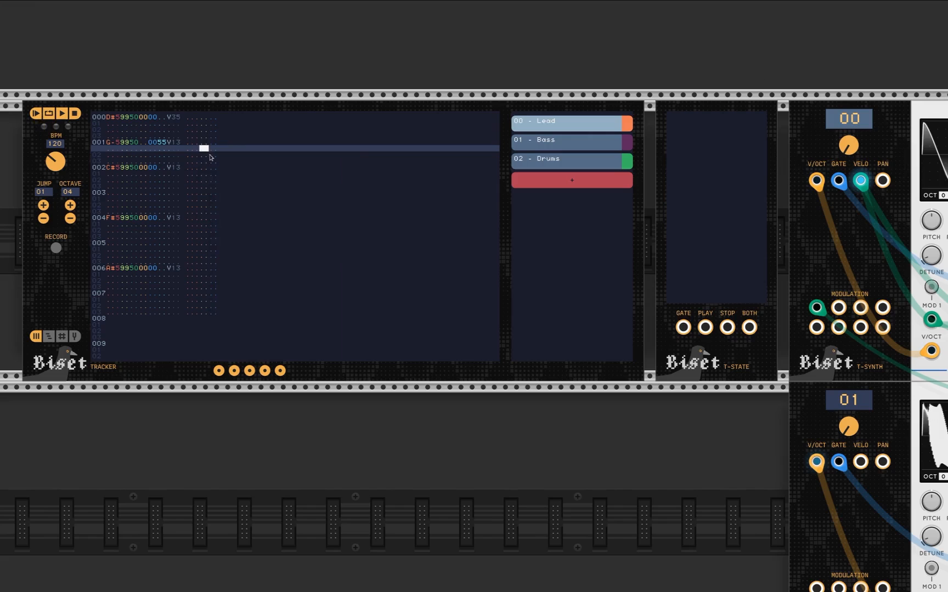
right_click(192, 138)
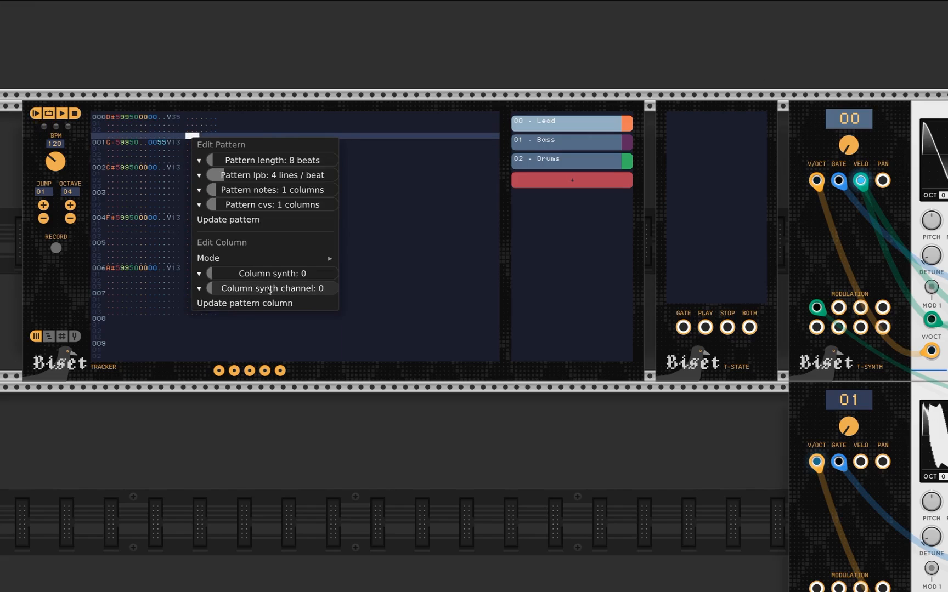
left_click(520, 435)
left_click_drag(520, 435, 406, 437)
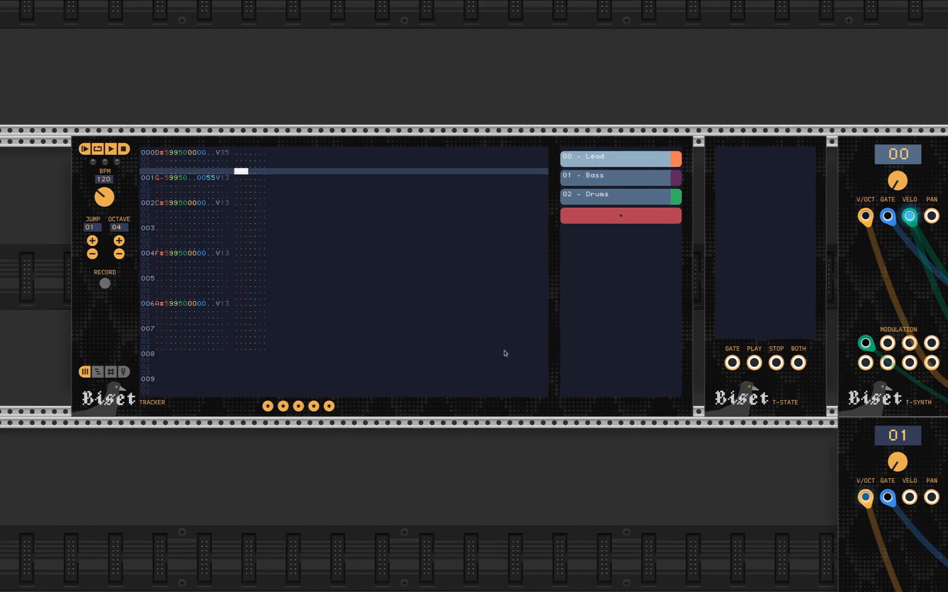
right_click(246, 196)
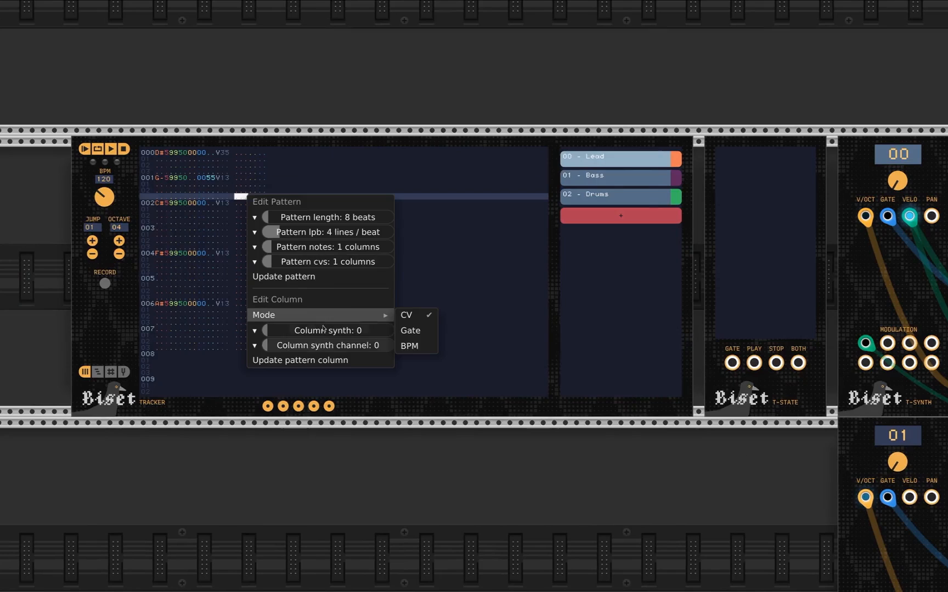
left_click_drag(317, 345, 267, 345)
mouse_move(299, 318)
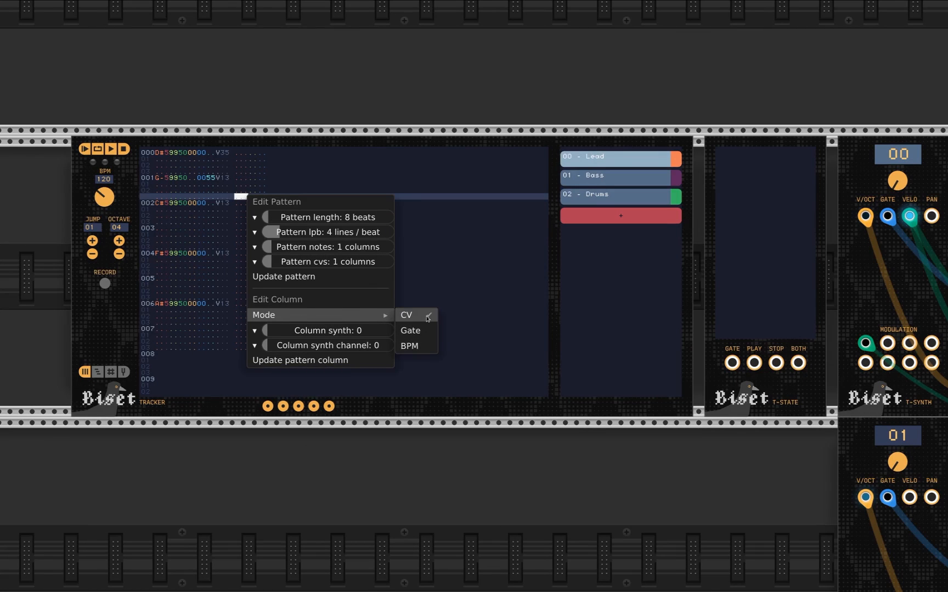
left_click(277, 120)
Step: Enter CV values 000 on line 000 and 999 on sub-line 03 of line 001
left_click(240, 153)
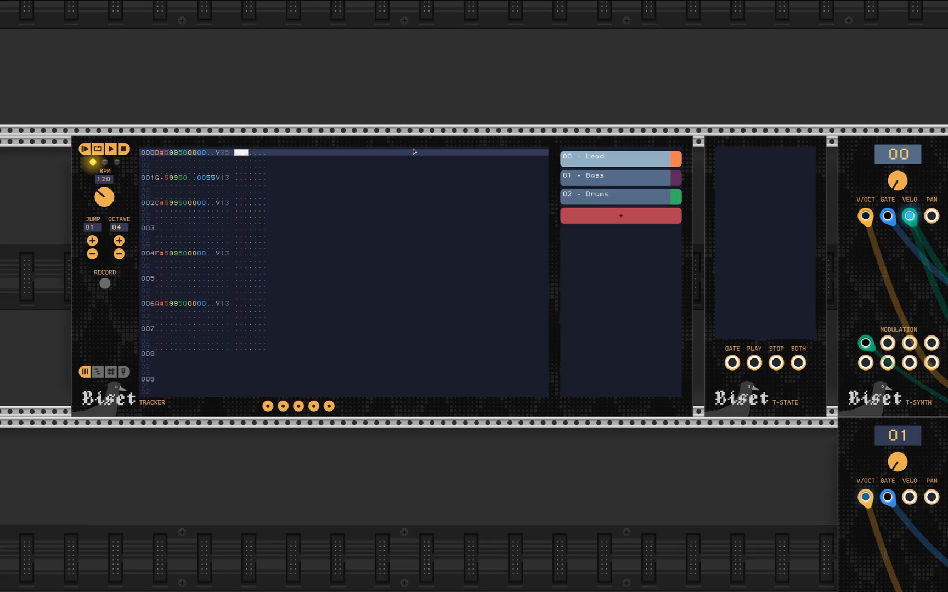
key("Down")
key("Down")
key("Down")
key("Down")
key("Down")
key("Down")
key("Down")
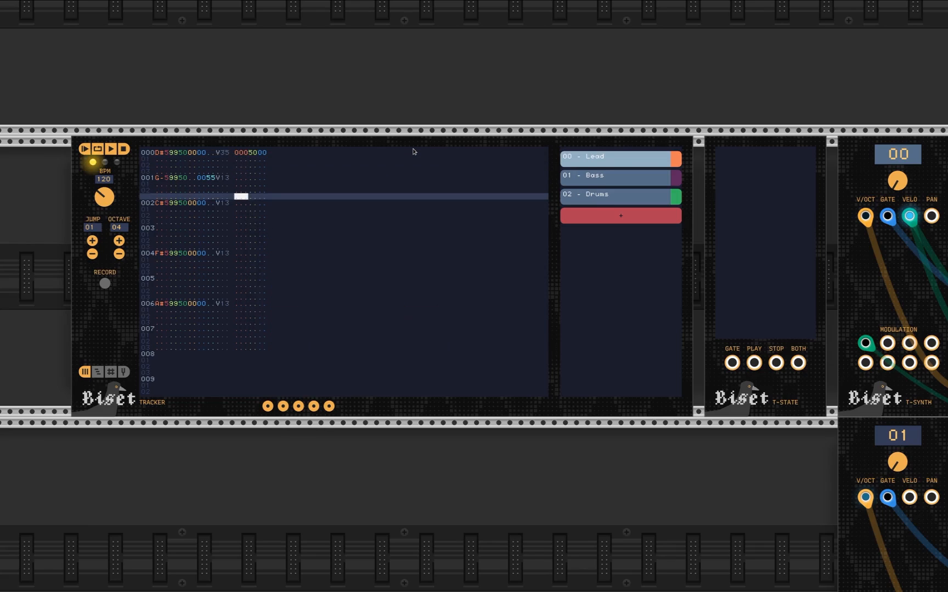
type("999")
Step: Enter CV values 400 on sub-line 03 of line 003 and 680 on sub-line 02 of line 005
key("Down")
key("Down")
key("Down")
key("Down")
key("Down")
key("Down")
key("Down")
key("Down")
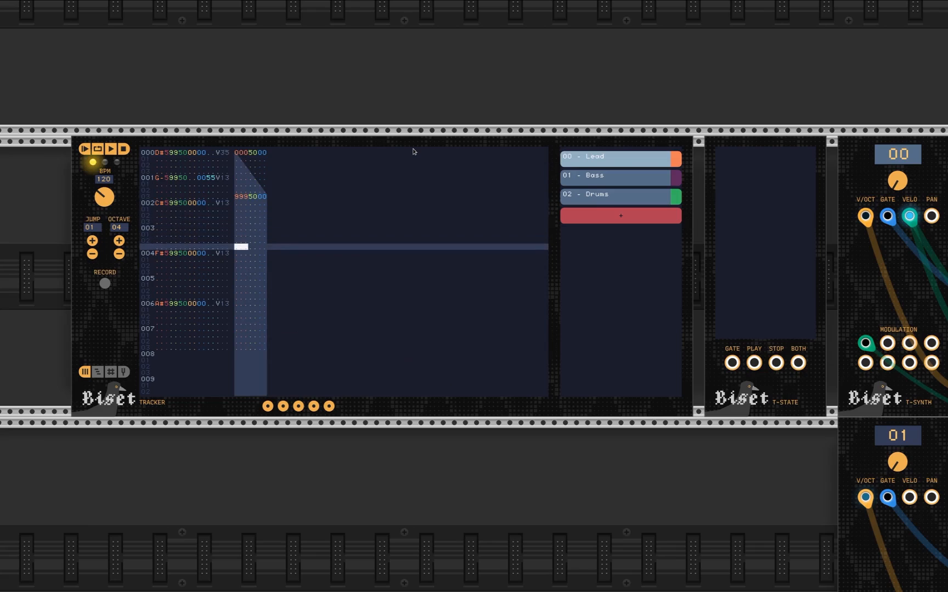
type("400")
key("Down")
key("Down")
key("Down")
key("Down")
key("Down")
key("Down")
key("Down")
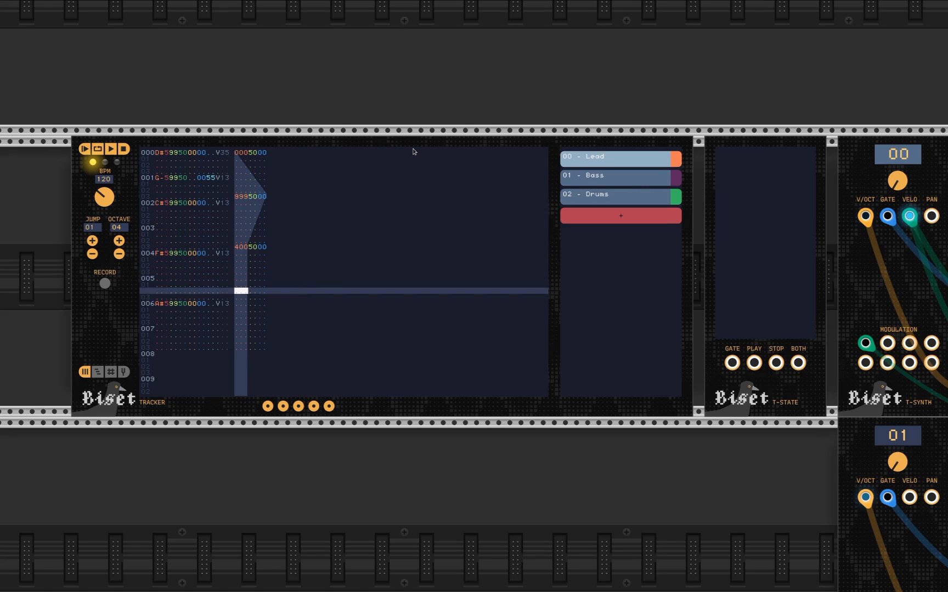
type("680")
Step: Enter 0005000 in the CV column on the pattern's last row, sub-line 03 of line 007
key("Down")
key("Down")
key("Down")
key("Down")
key("Down")
key("Down")
key("Down")
key("Down")
key("Down")
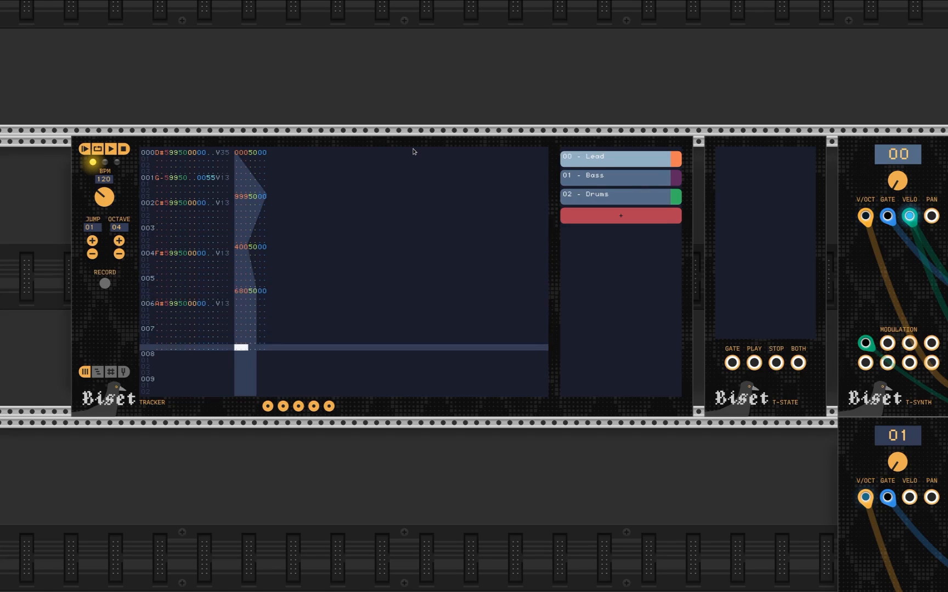
type("0005000")
Step: Switch the CV column's mode to Gate and update the column
right_click(252, 165)
mouse_move(362, 285)
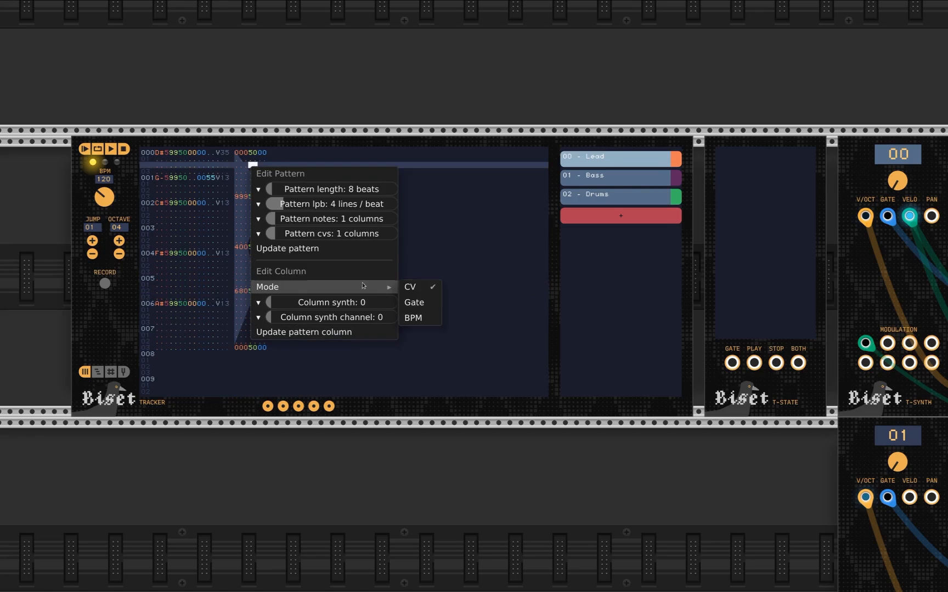
left_click(415, 302)
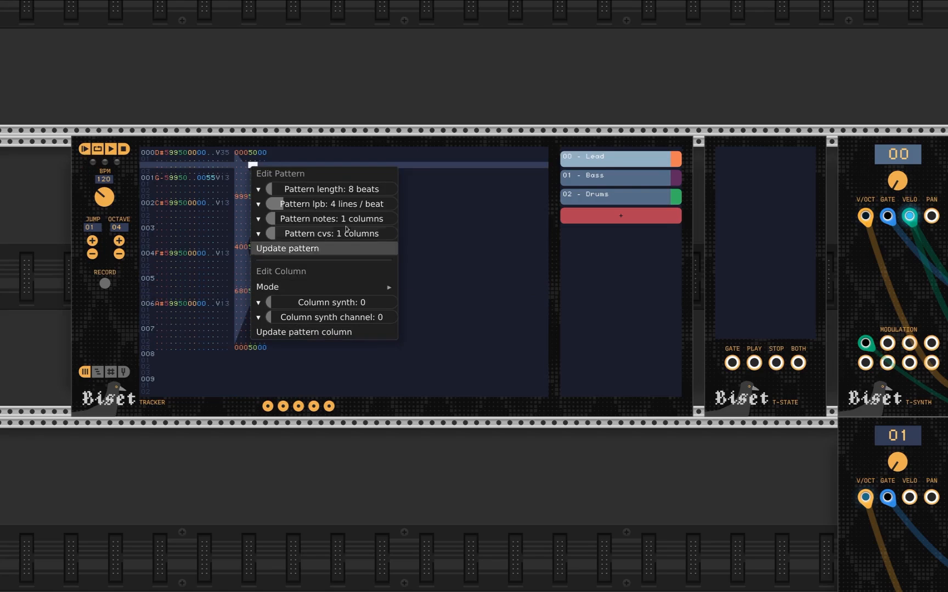
left_click(328, 332)
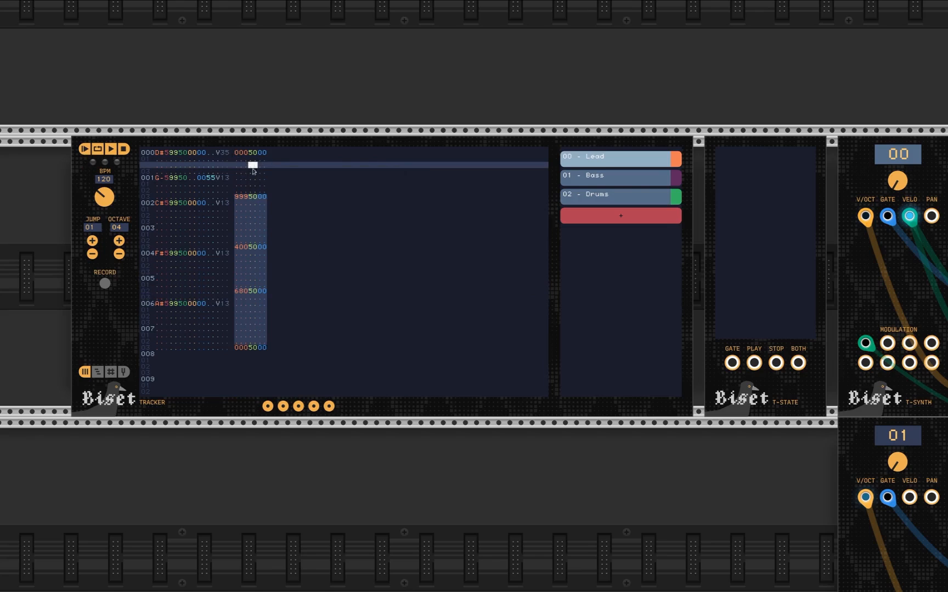
Step: Return the column's mode to CV and update the column
right_click(241, 185)
mouse_move(353, 304)
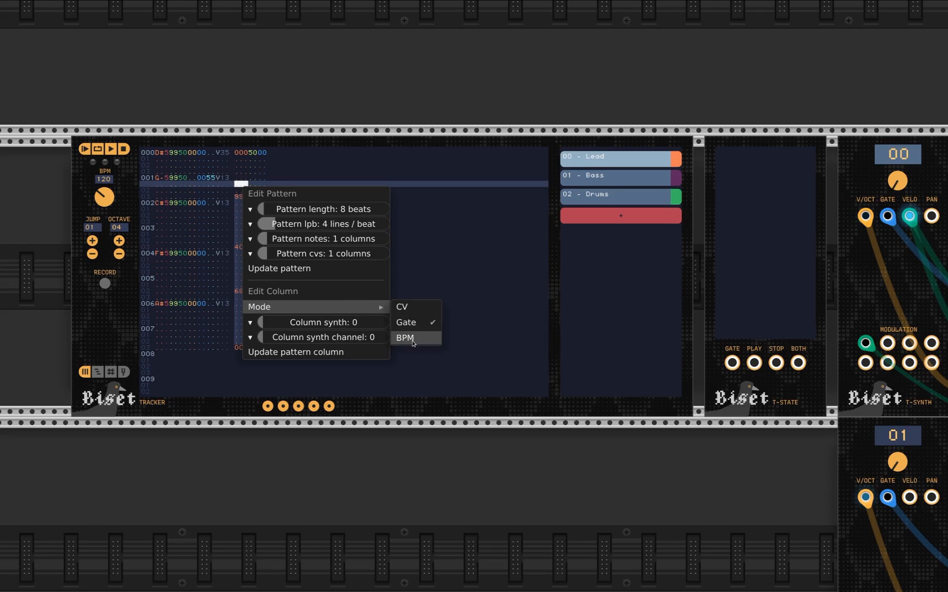
left_click(403, 308)
left_click(256, 352)
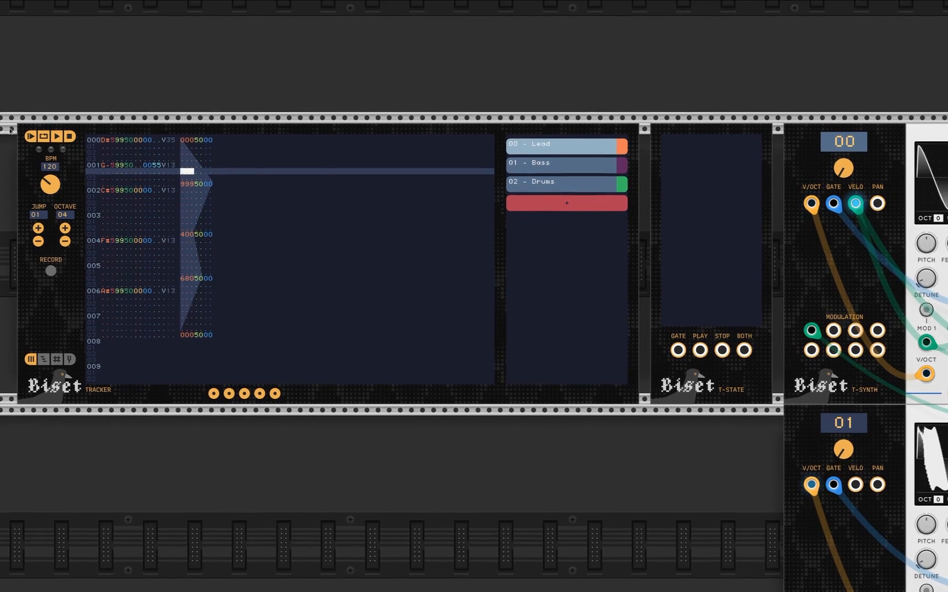
Step: Search the module library for "scope" and add the VCV Scope above the synth 00 module
scroll(400, 96, "right", 1)
scroll(427, 115, "left", 3)
scroll(551, 158, "right", 7)
scroll(552, 157, "up", 1)
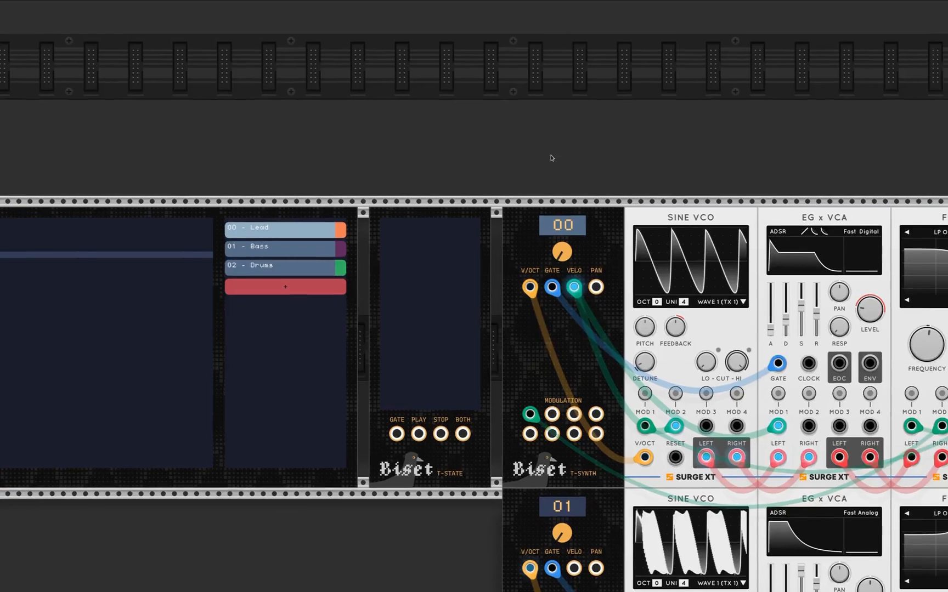
right_click(551, 158)
type("scope")
left_click(94, 143)
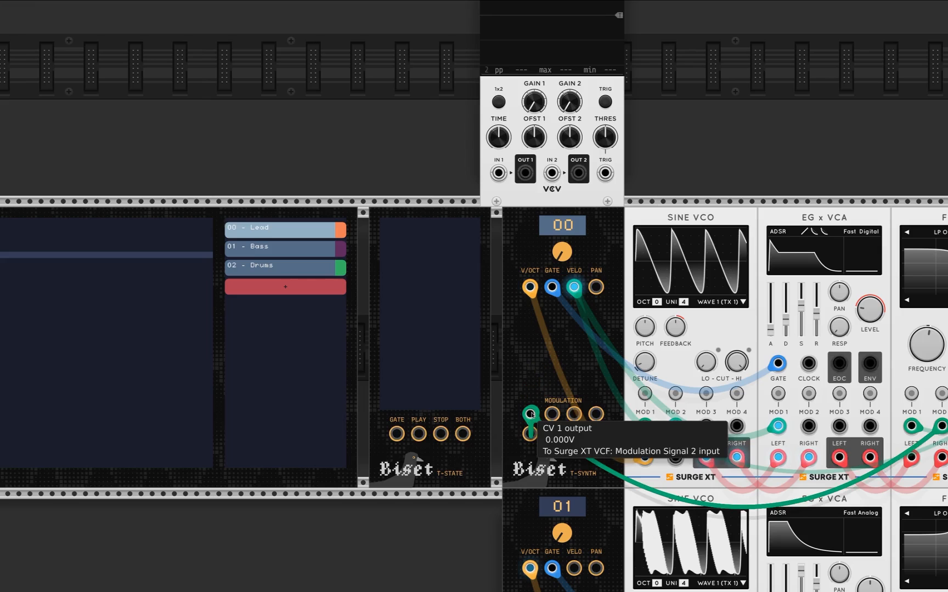
Step: Connect the CV 1 modulation output of synth 00 to the Scope's IN 1 input
left_click_drag(530, 414, 498, 173)
scroll(491, 220, "up", 2)
scroll(491, 220, "left", 5)
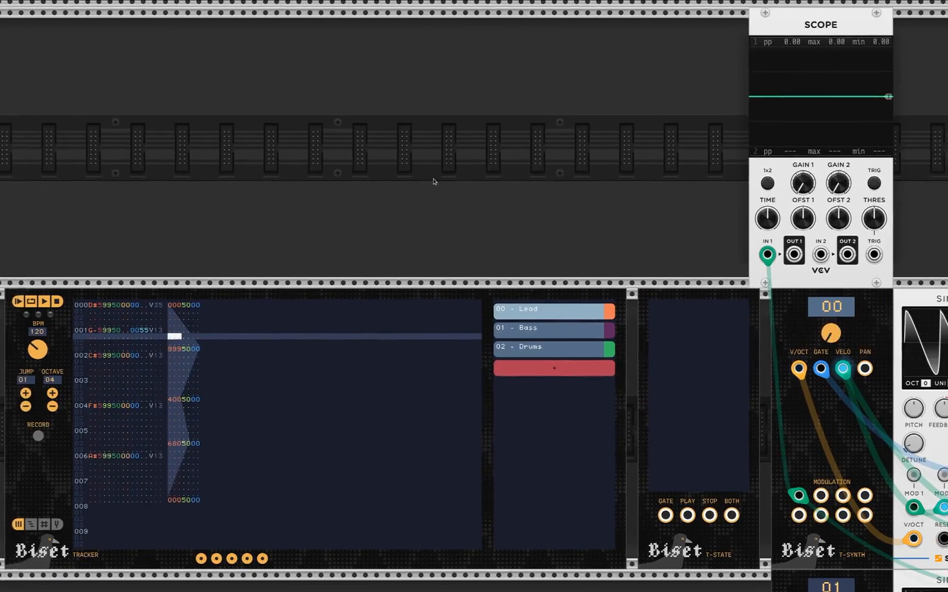
Step: Loop the current pattern, adjust the Scope's TIME to examine the CV curve, and stop playback
scroll(433, 182, "right", 1)
scroll(614, 181, "left", 5)
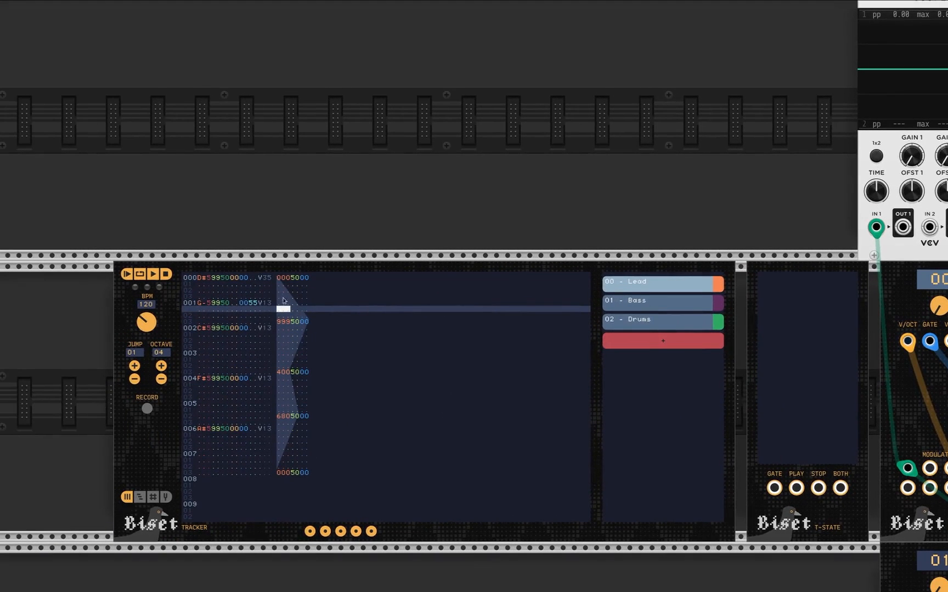
left_click(144, 274)
scroll(548, 246, "right", 5)
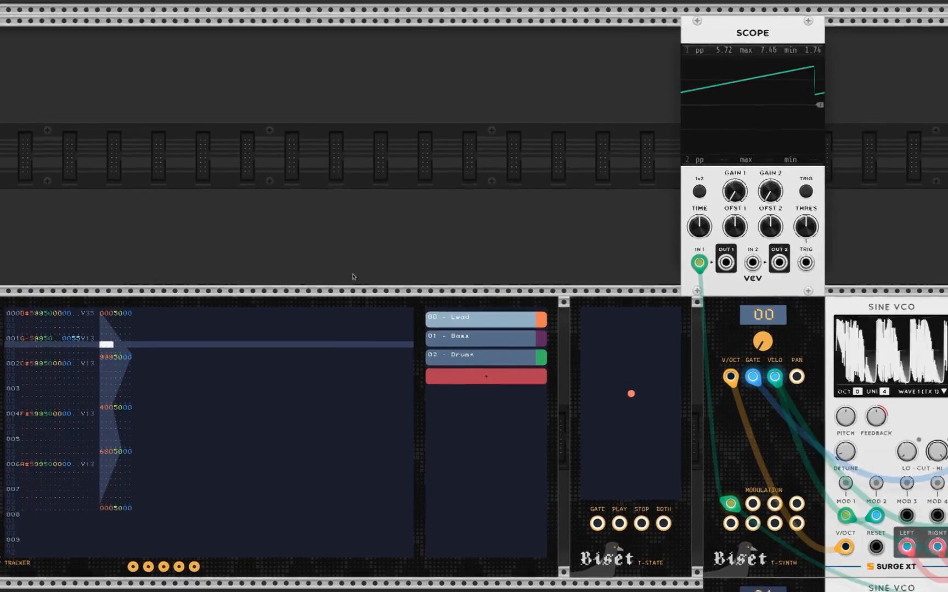
scroll(575, 244, "down", 2)
left_click_drag(609, 240, 612, 195)
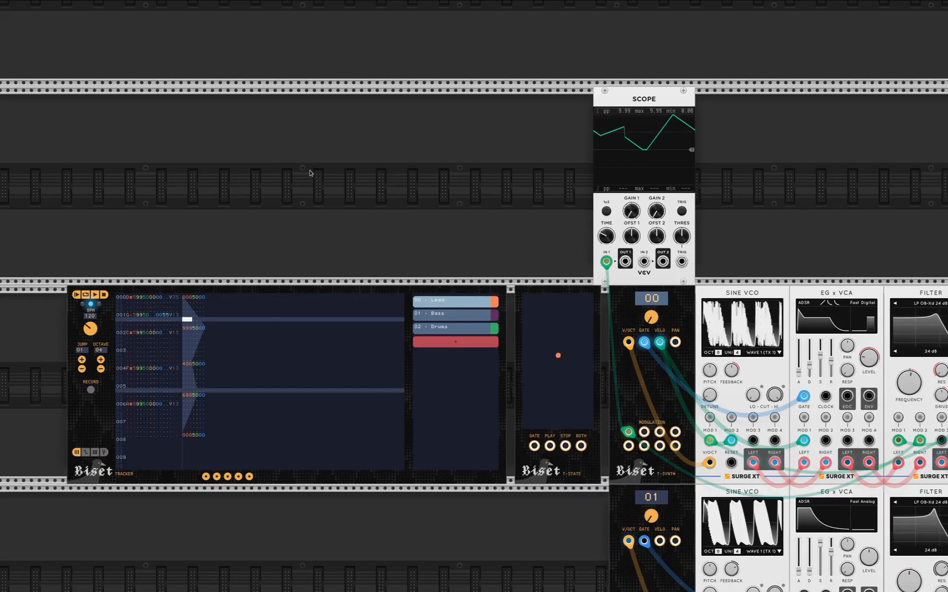
left_click(107, 296)
Step: Delete the Scope module above synth 00
scroll(460, 319, "right", 9)
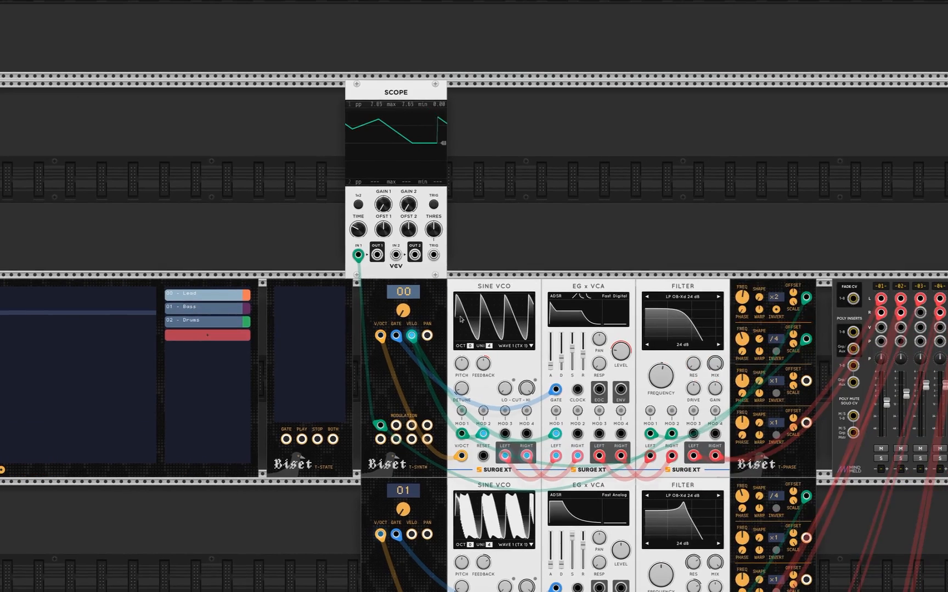
left_click_drag(576, 190, 360, 173)
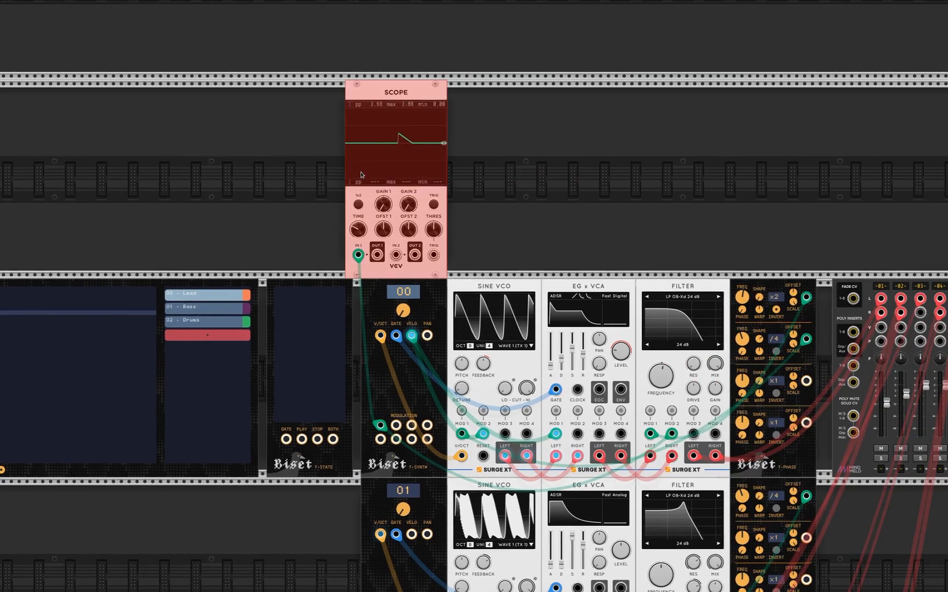
key("Delete")
Step: Check the example pattern's edit options without changing them and return to the timeline
scroll(259, 199, "left", 15)
scroll(509, 187, "up", 6)
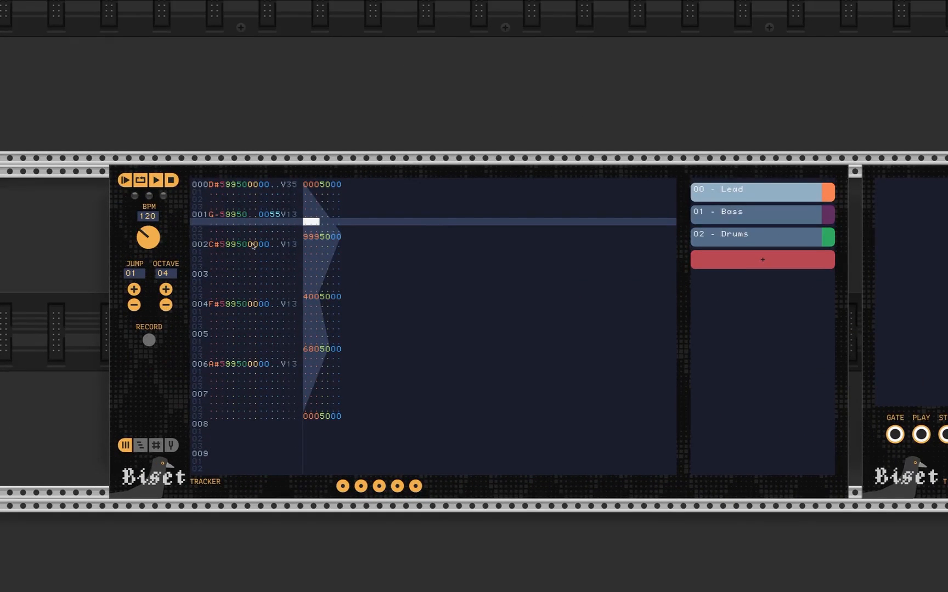
right_click(232, 212)
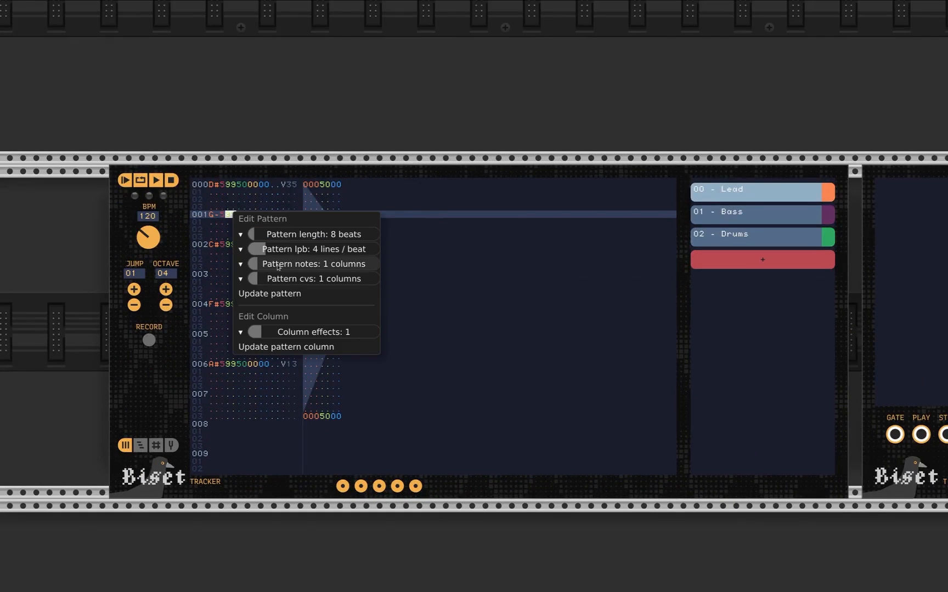
left_click(325, 125)
left_click(140, 445)
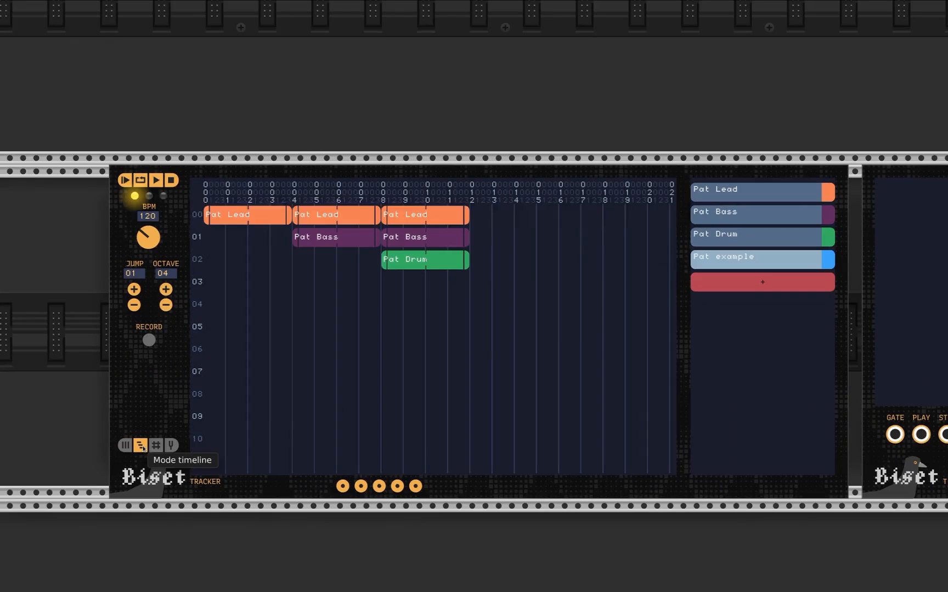
Step: Browse the timeline's pattern list and open Pat Drum to examine its notes
scroll(595, 104, "right", 4)
scroll(442, 96, "left", 3)
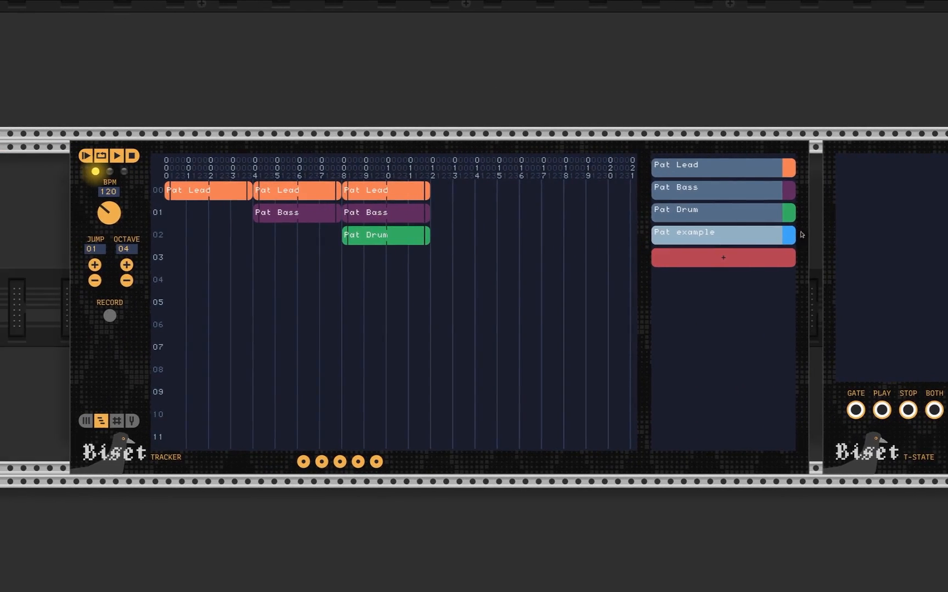
double_click(738, 189)
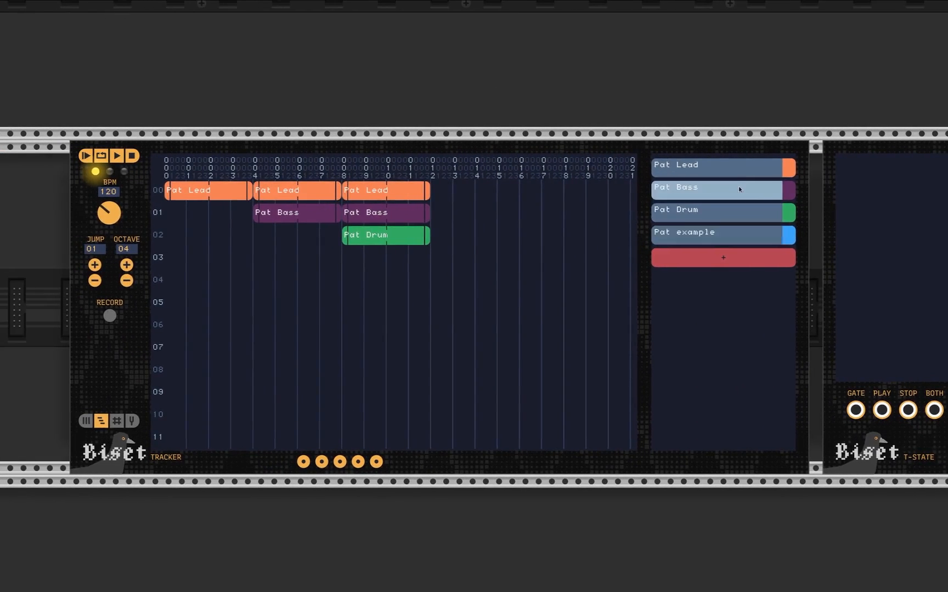
left_click(102, 420)
double_click(702, 212)
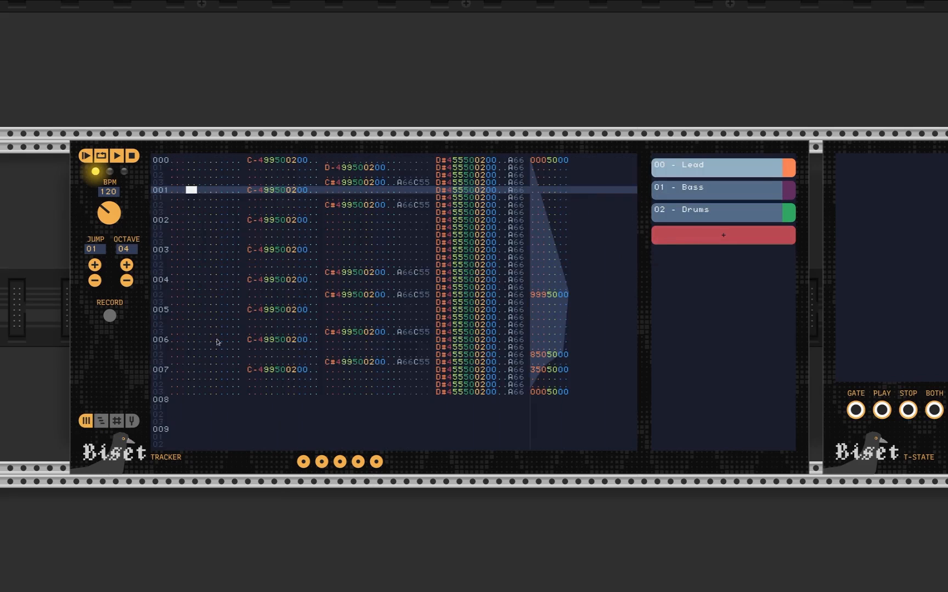
Step: Open Pat Lead from the timeline and examine the mode options of synth 00 - Lead
left_click(101, 421)
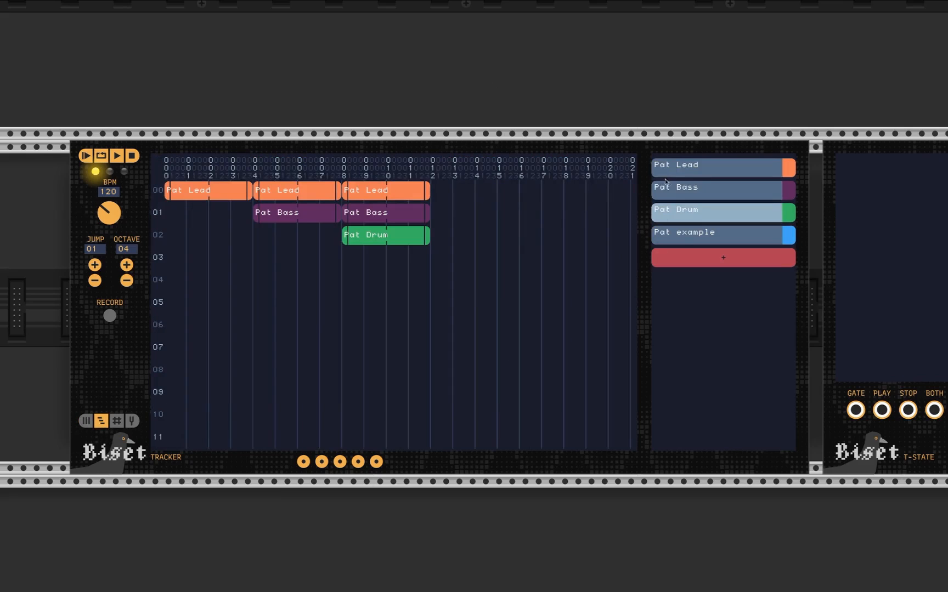
double_click(724, 175)
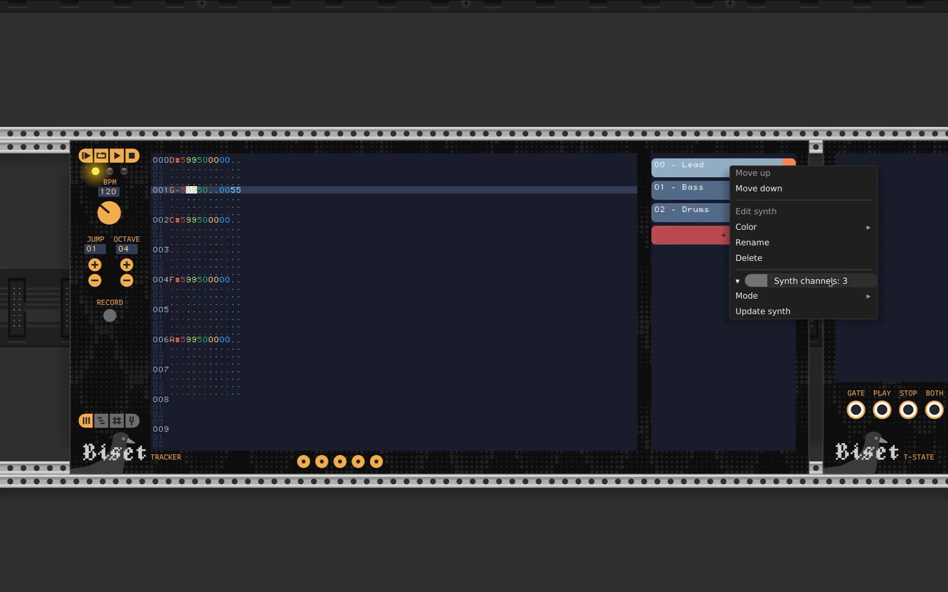
left_click(673, 112)
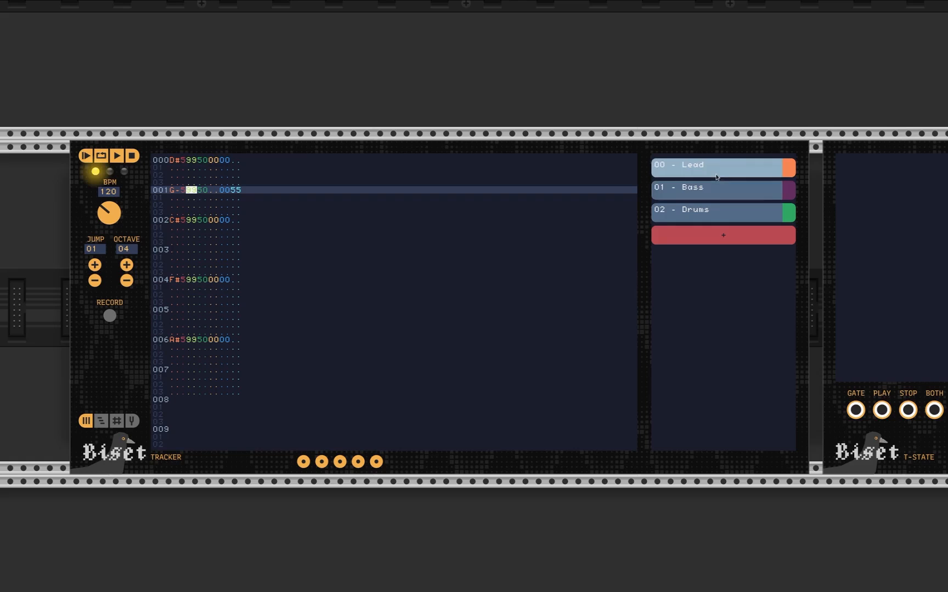
scroll(704, 114, "right", 1)
right_click(692, 163)
mouse_move(759, 302)
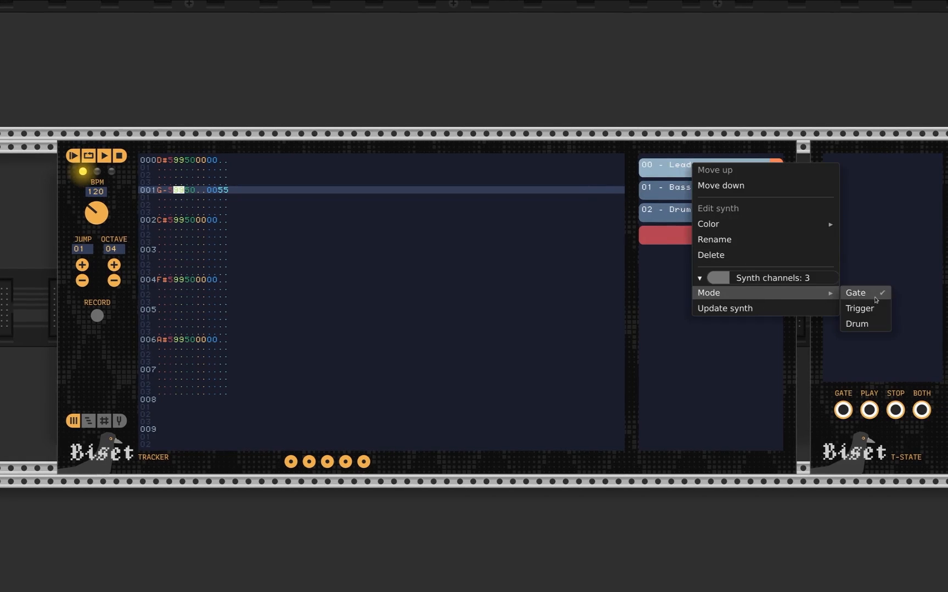
left_click(482, 124)
Step: Enter note-offs in Pat Lead at beat 003 and at line 02 of beats 004 and 006, auditioning the looped pattern
left_click(164, 249)
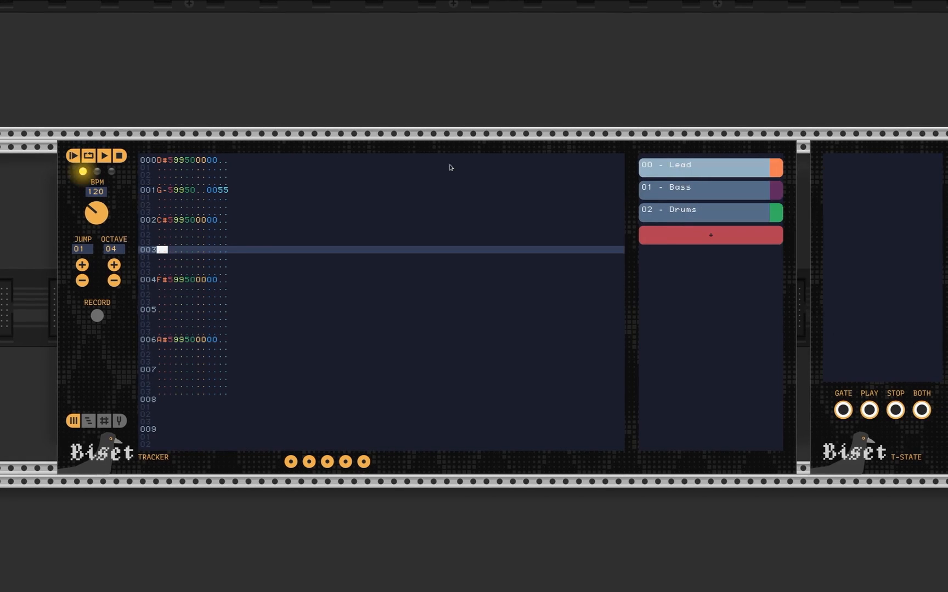
key("1")
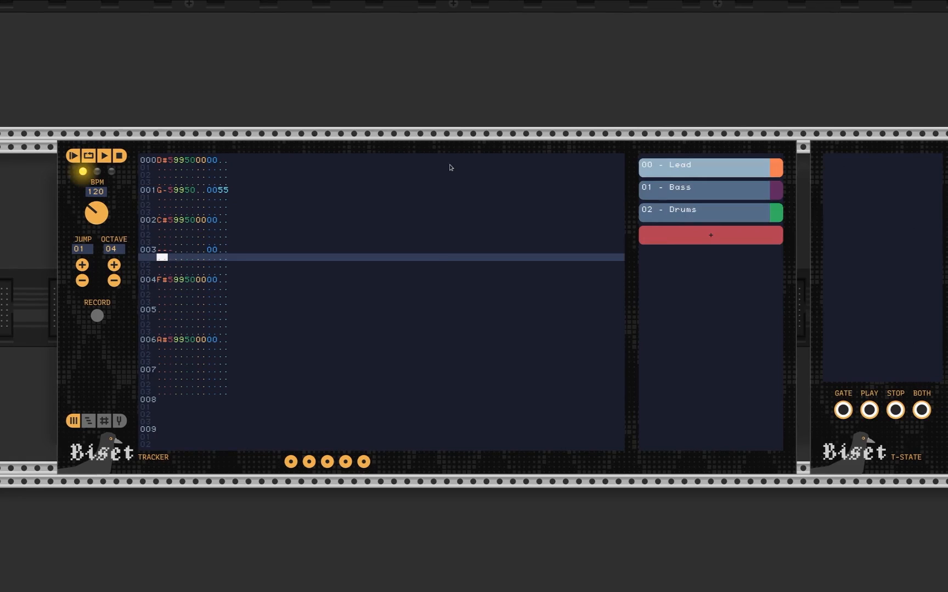
left_click(90, 157)
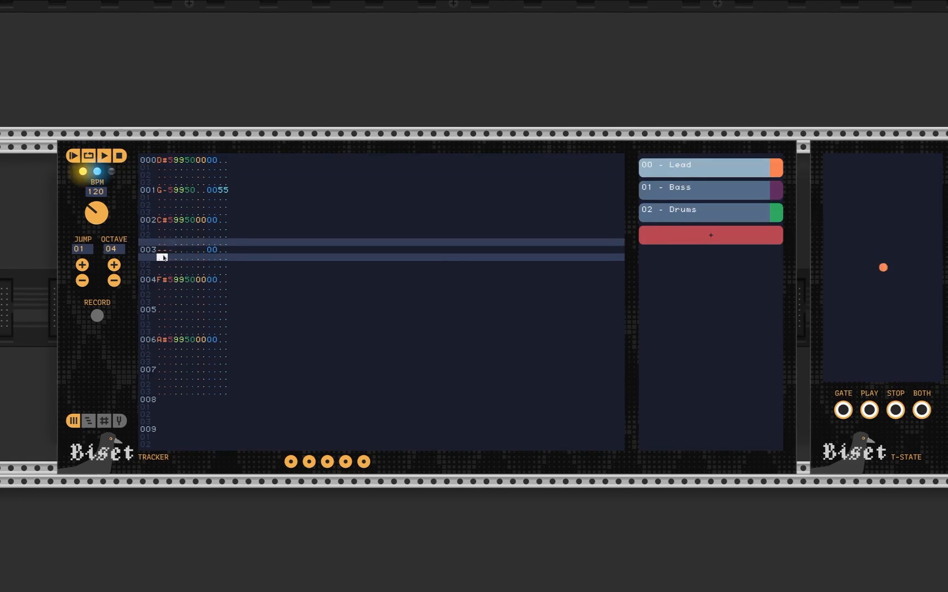
left_click(160, 295)
key("1")
left_click(163, 356)
key("1")
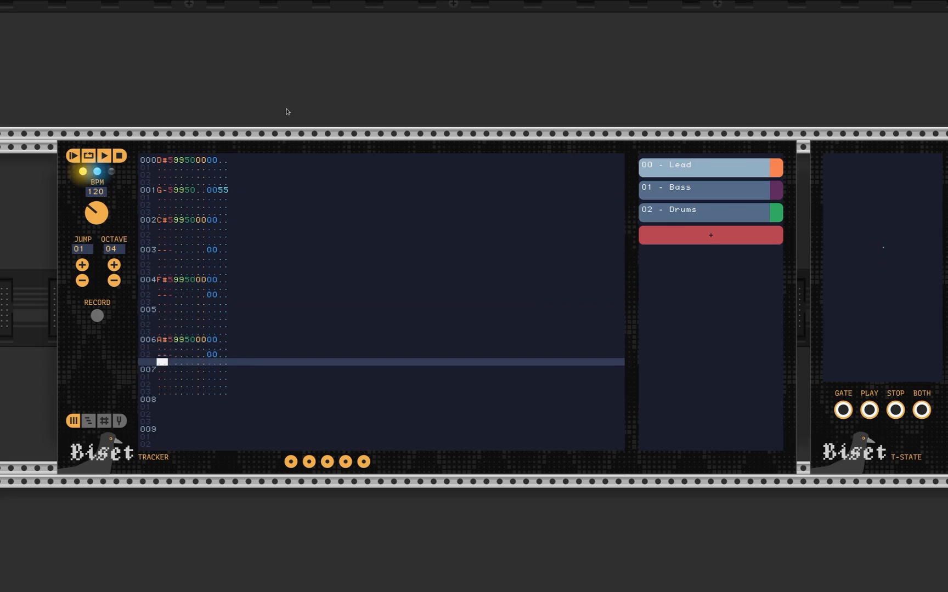
left_click(125, 161)
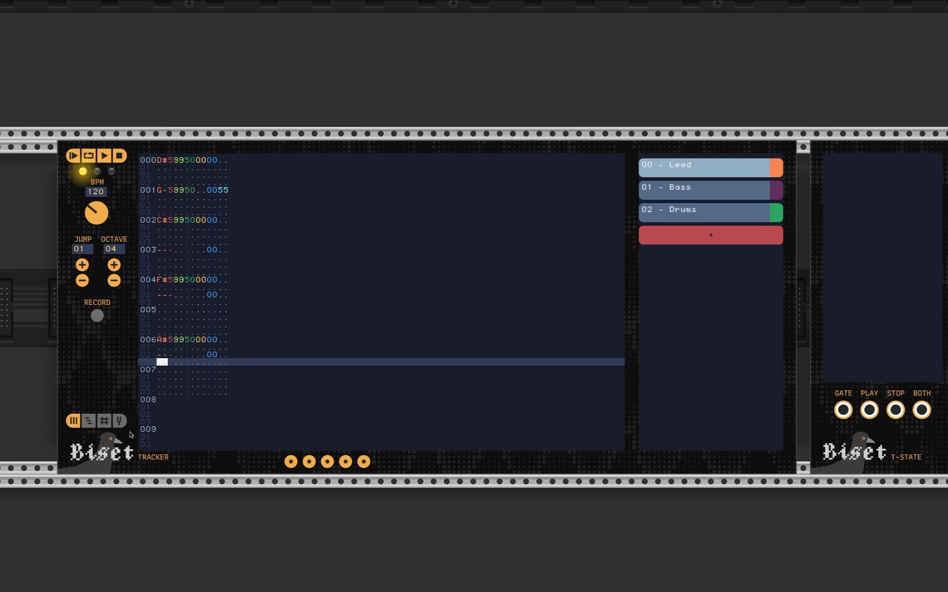
Step: Open Pat Bass from the timeline and examine the mode options of synth 01 - Bass
left_click(95, 420)
double_click(684, 194)
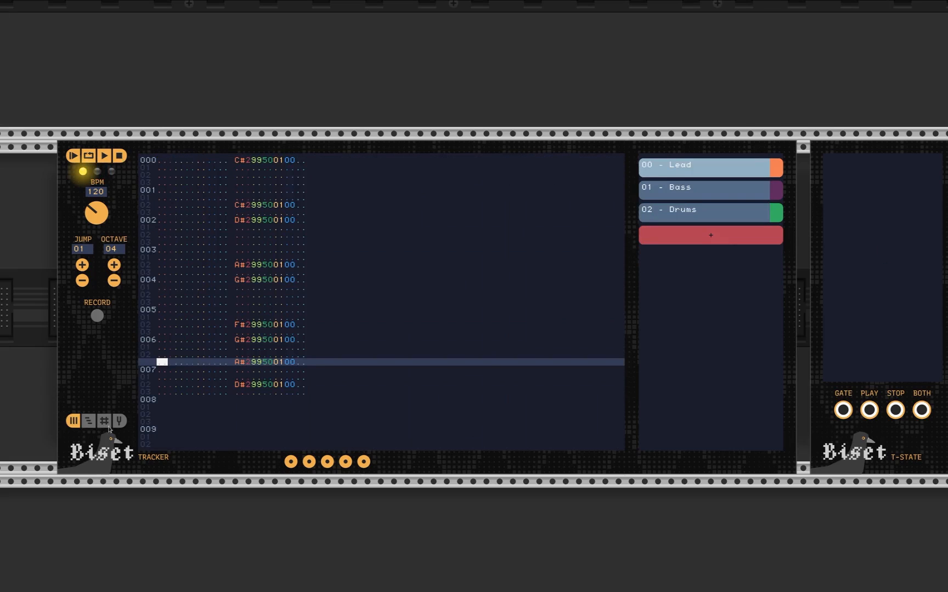
right_click(709, 188)
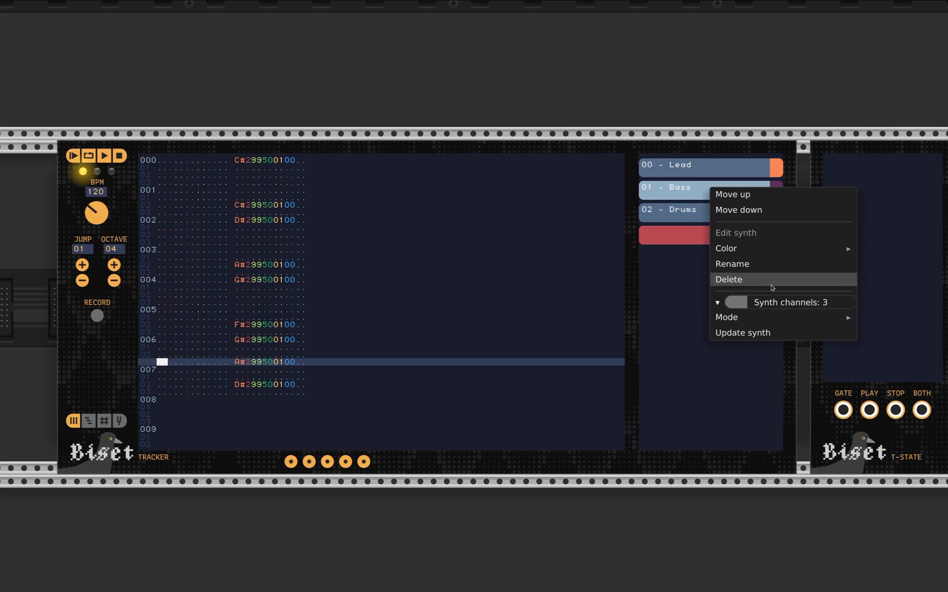
mouse_move(745, 317)
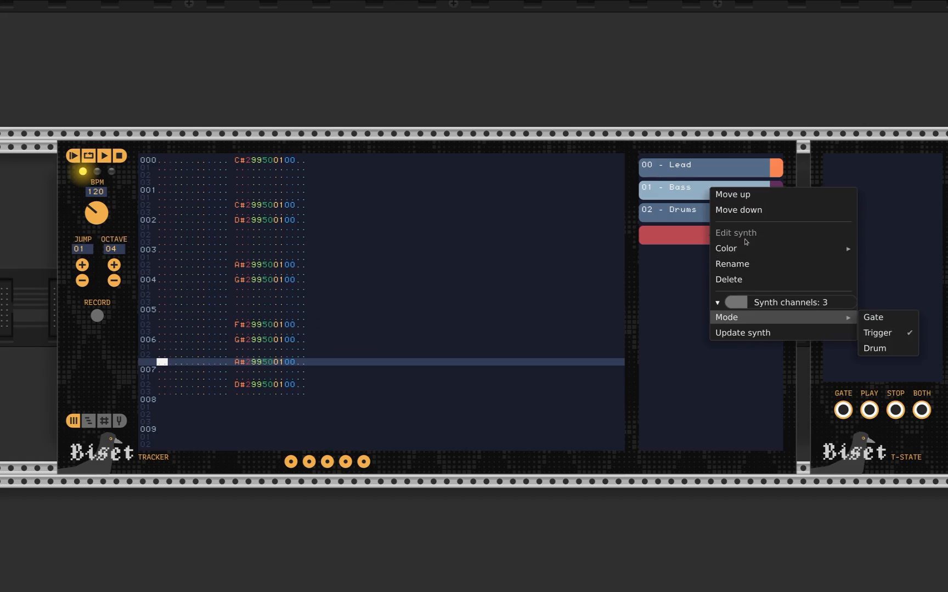
left_click(462, 45)
Step: Enter note-offs in Pat Bass's second note column at beat 000 line 03 and beat 002 line 02
left_click_drag(472, 117, 430, 113)
left_click(196, 178)
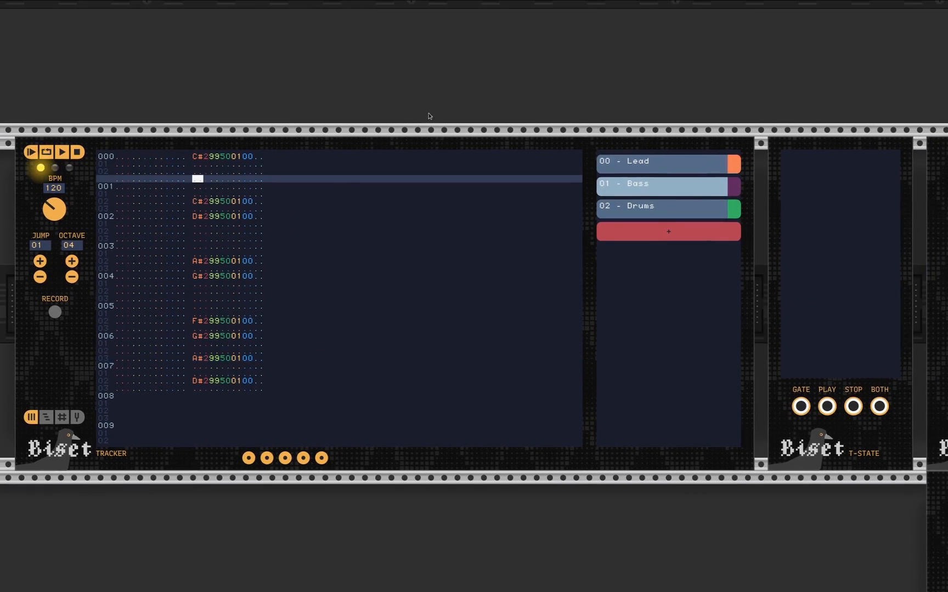
key("Up")
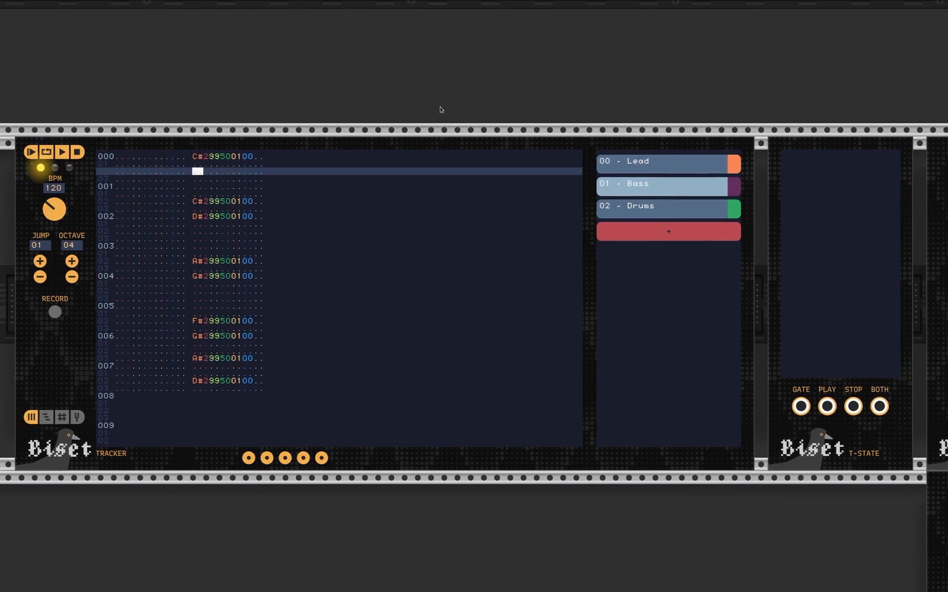
key("Down")
key("BackSpace")
key("Down")
key("Down")
key("Down")
key("Down")
key("Down")
key("Down")
key("BackSpace")
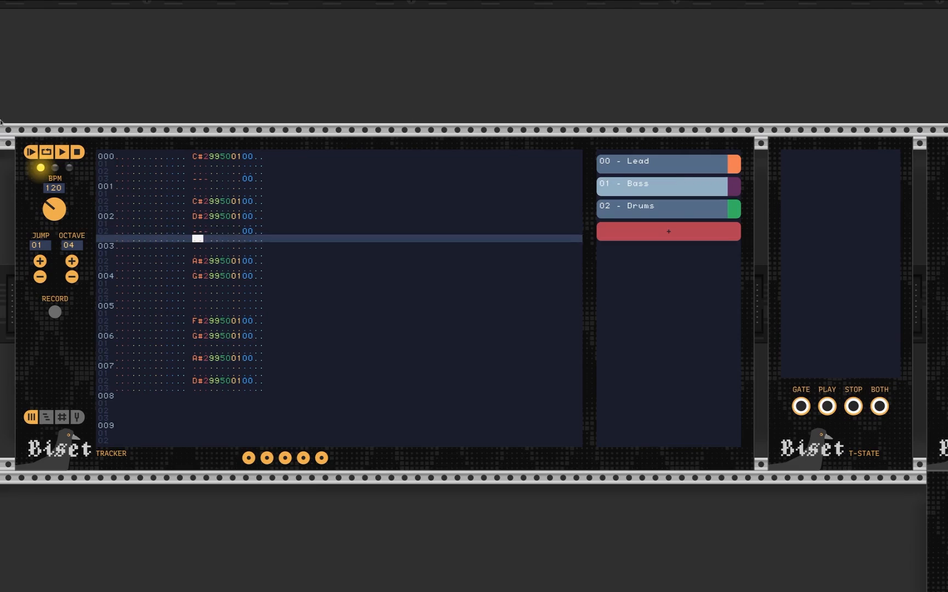
Step: Loop Pat Bass and inspect the voltages of synth 01's gate output
left_click_drag(416, 121, 136, 93)
scroll(677, 223, "down", 2)
left_click_drag(704, 441, 616, 381)
left_click_drag(407, 419, 376, 392)
left_click(152, 143)
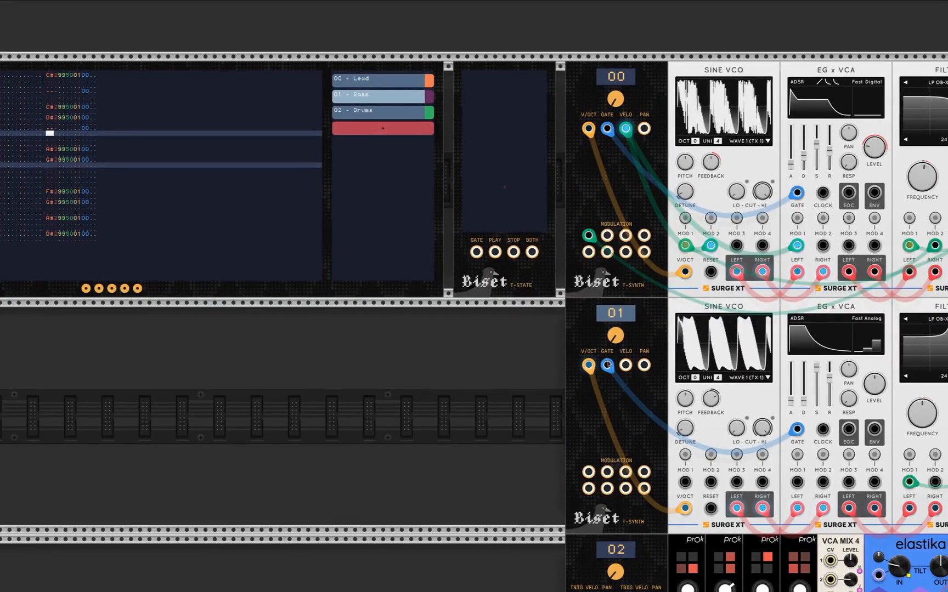
mouse_move(608, 368)
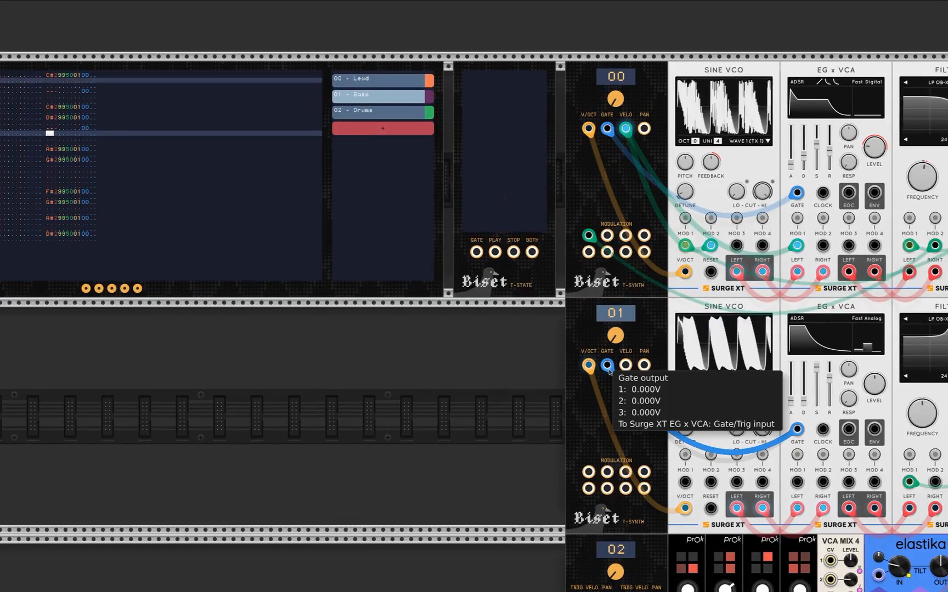
Step: Remove the two note-offs from Pat Bass's second note column
left_click_drag(146, 375, 350, 439)
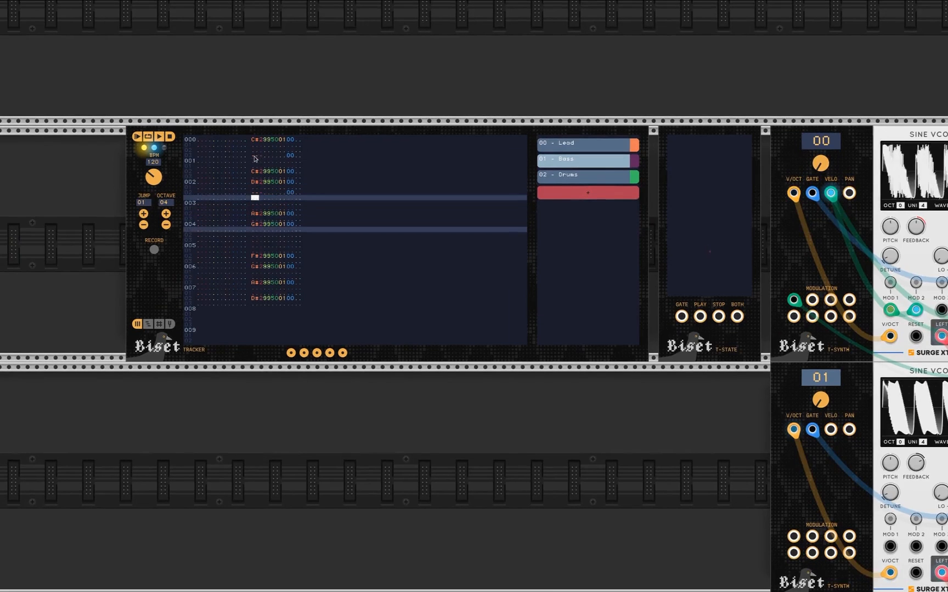
left_click(256, 157)
key("Delete")
left_click(255, 193)
key("Delete")
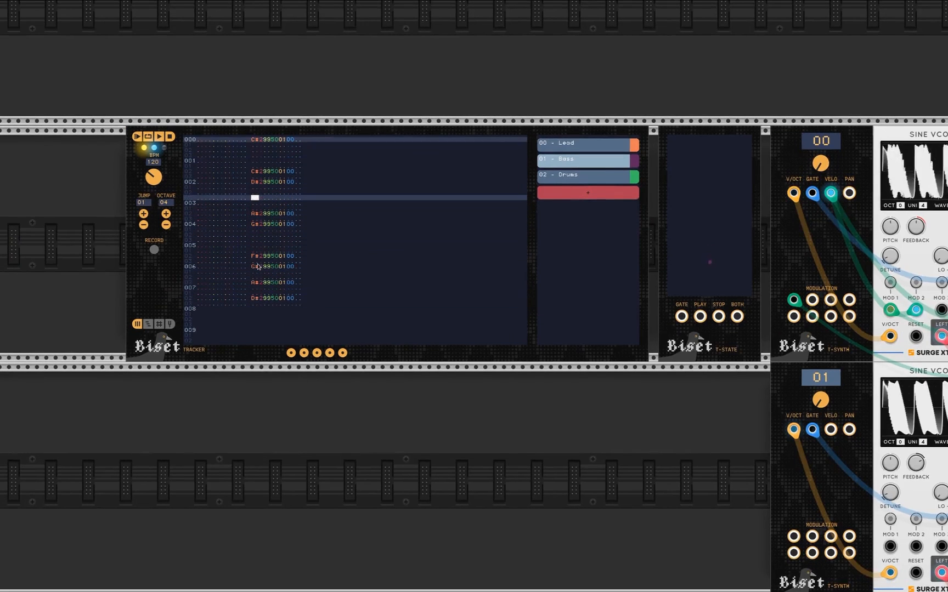
Step: Loop Pat Lead while inspecting synth 00's gate output, and return to the timeline
left_click(147, 325)
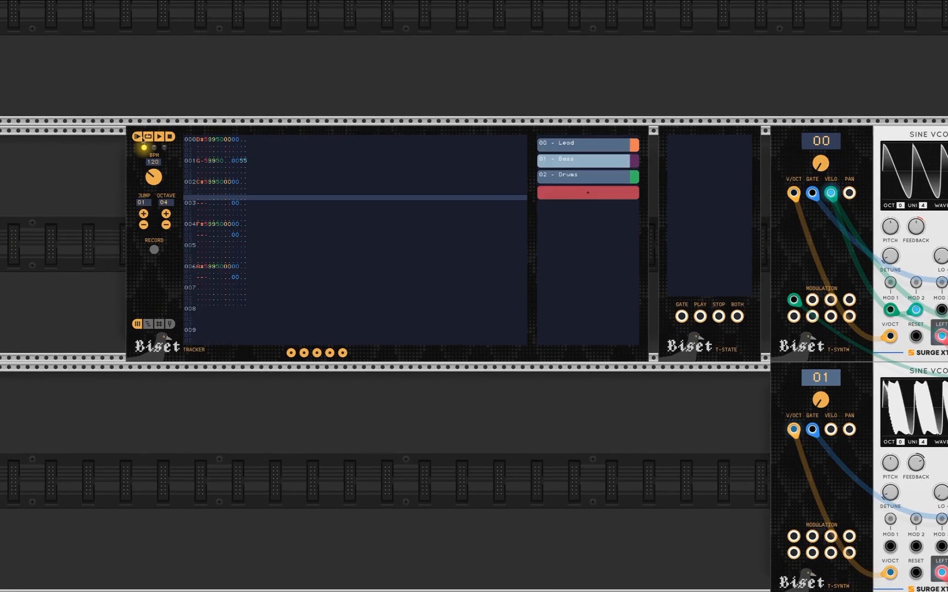
left_click(145, 137)
left_click_drag(535, 433, 290, 433)
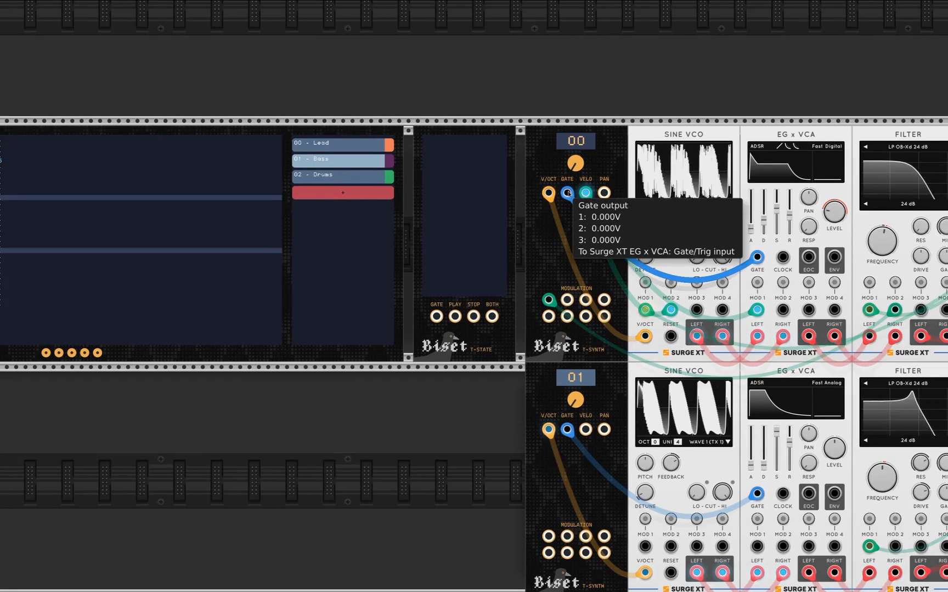
left_click_drag(568, 194, 714, 201)
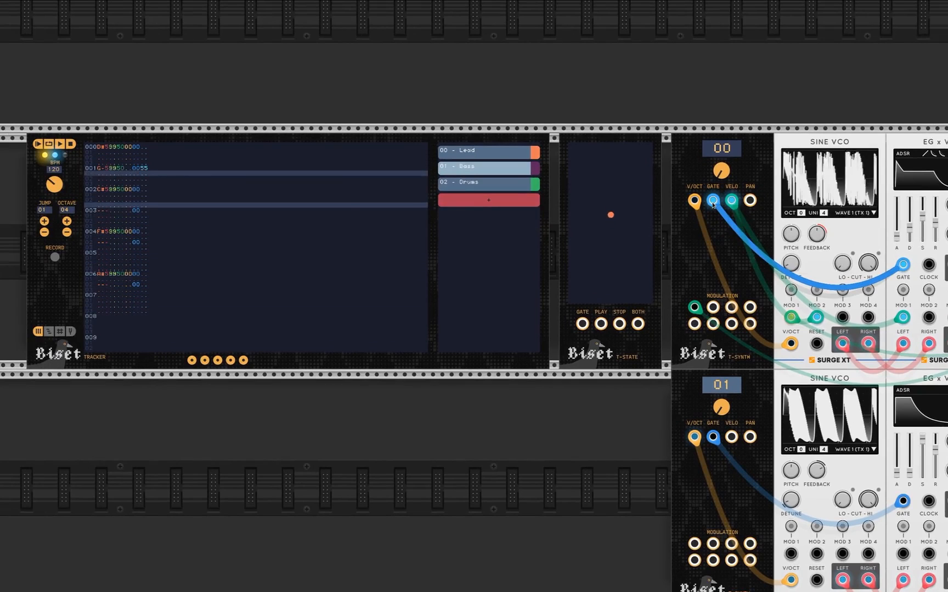
left_click(101, 283)
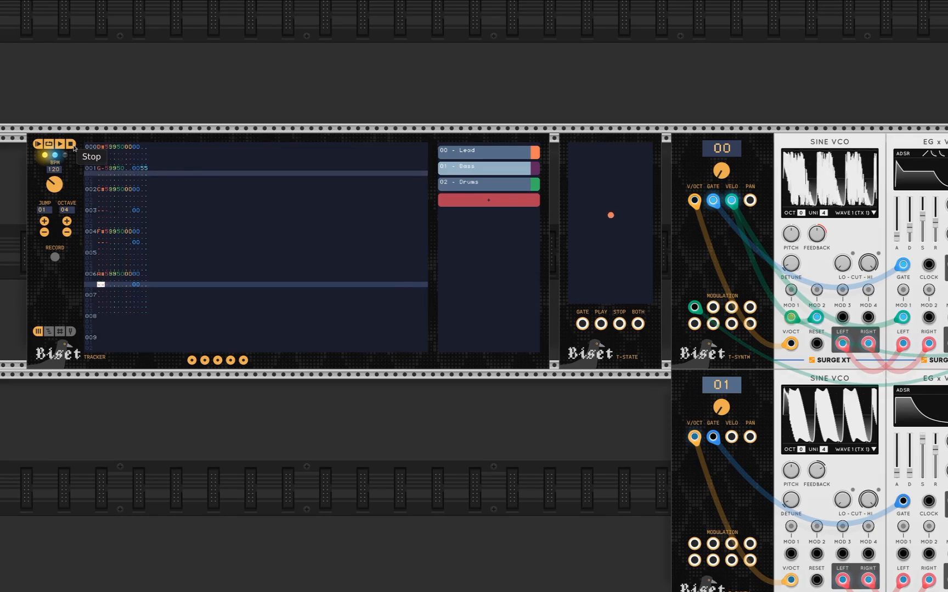
left_click(50, 331)
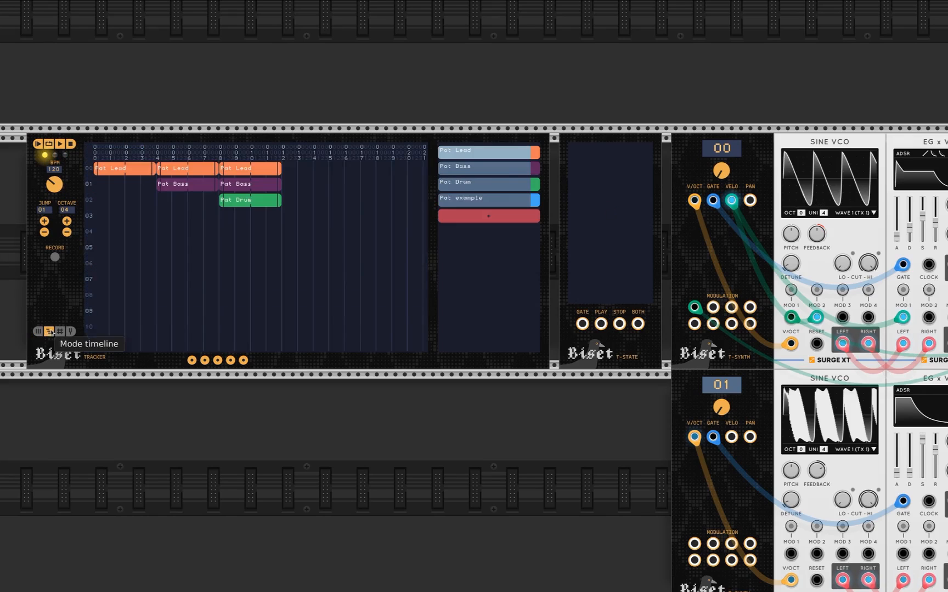
Step: Open the Pat Drum pattern and choose the Drum mode for the 02 - Drums synth
left_click(495, 189)
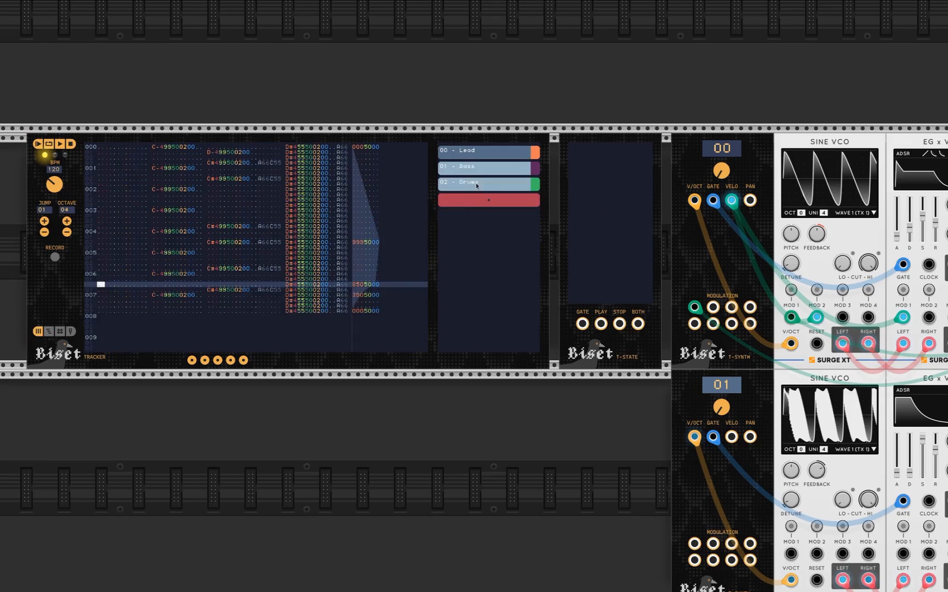
right_click(496, 186)
mouse_move(512, 314)
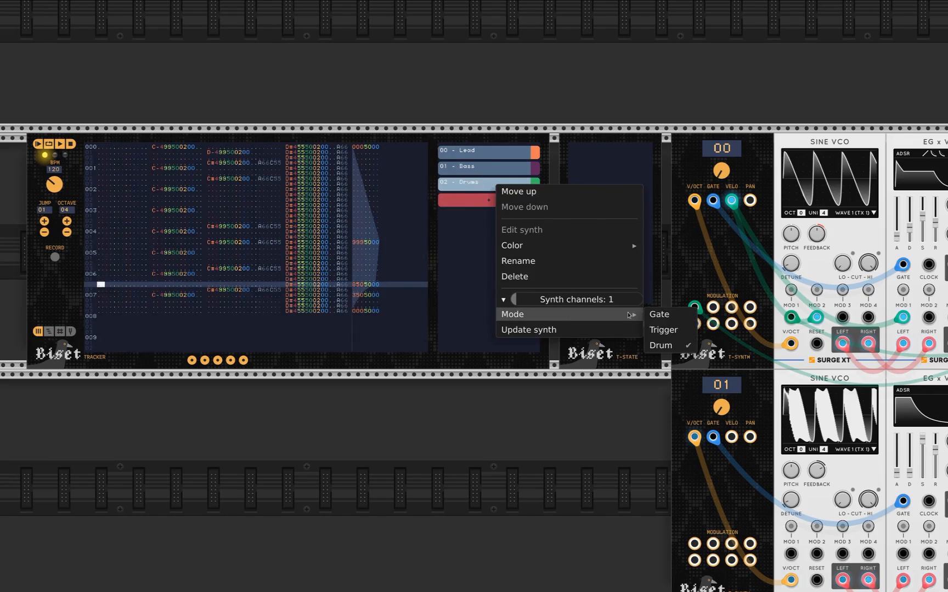
left_click(671, 345)
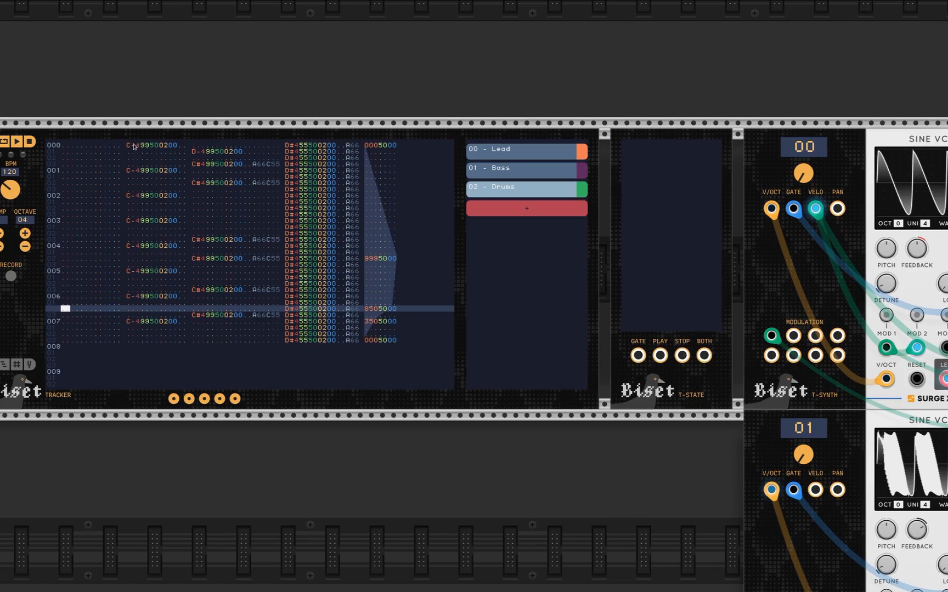
Step: Inspect the T-Drum 02 module's trigger outputs and the modulation cables feeding the drum modules, and stop playback
scroll(479, 389, "down", 8)
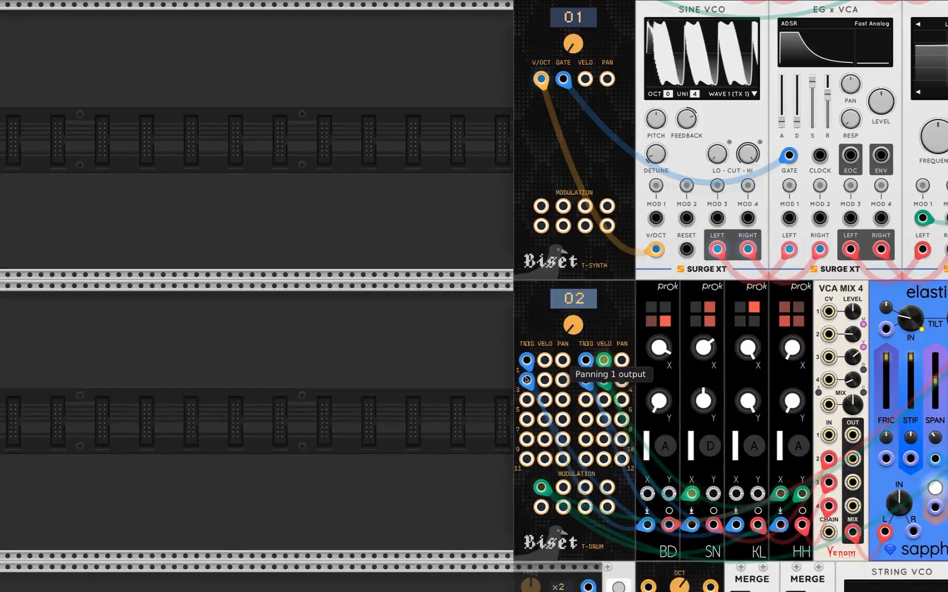
scroll(372, 293, "up", 5)
left_click_drag(373, 293, 524, 452)
left_click(114, 176)
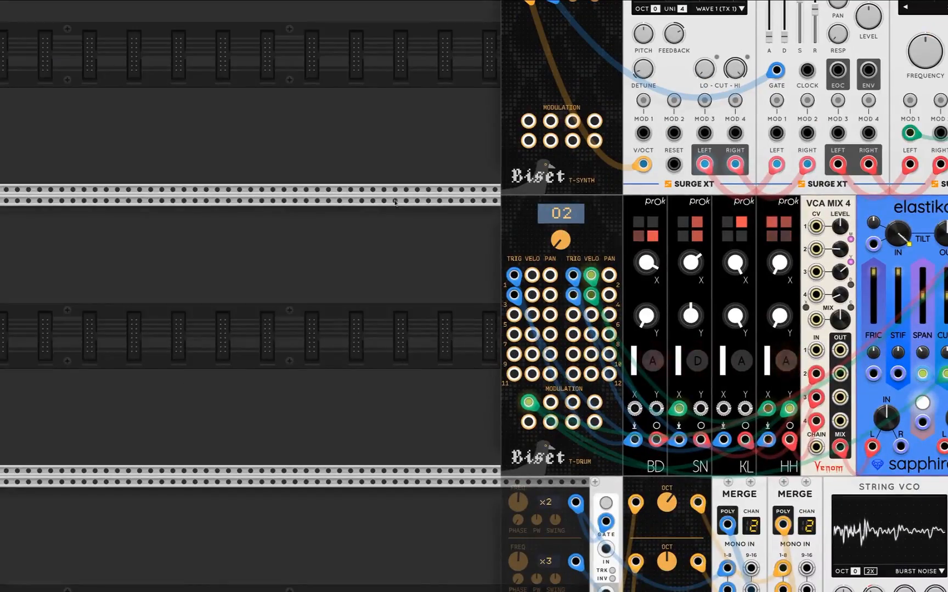
left_click_drag(395, 202, 291, 183)
mouse_move(475, 256)
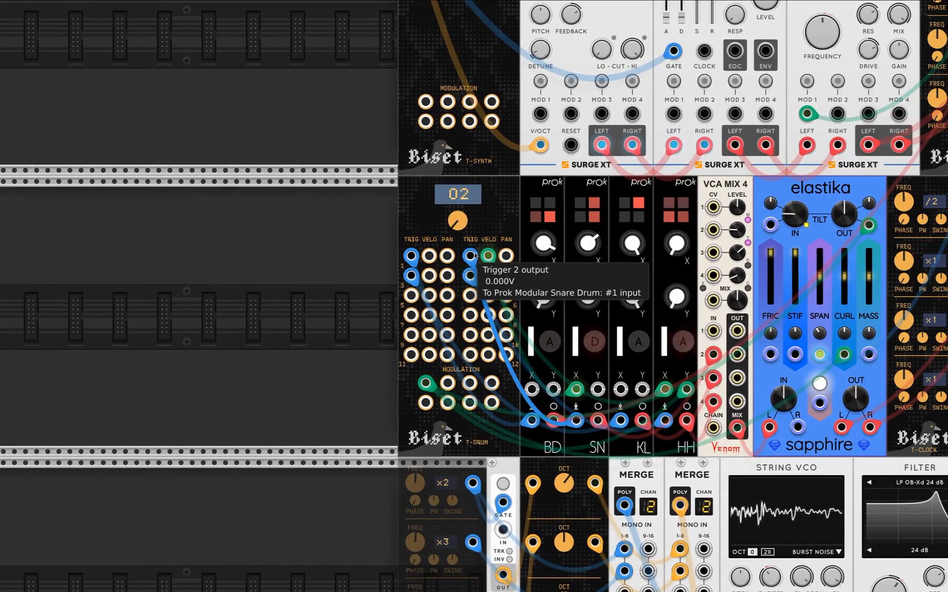
left_click_drag(310, 240, 263, 215)
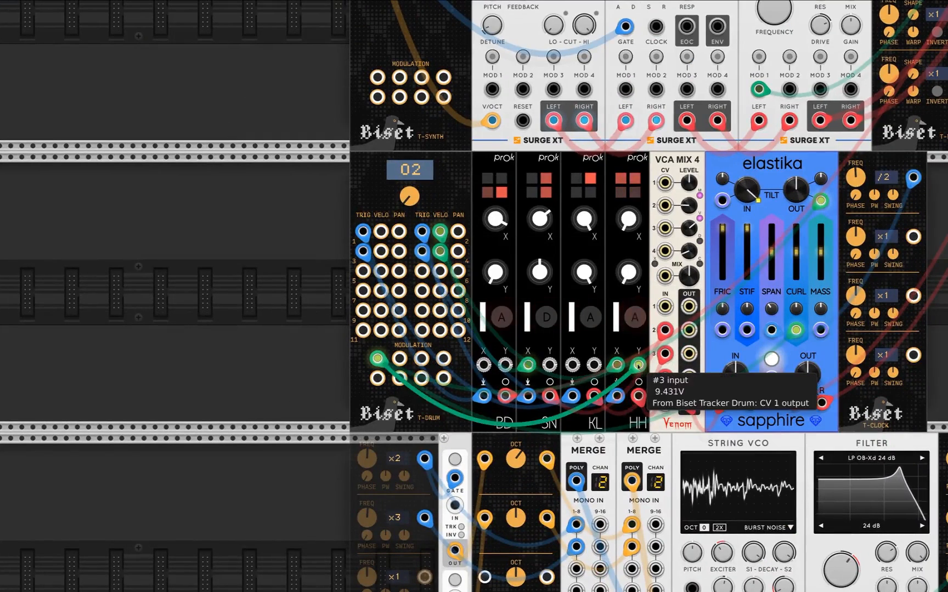
left_click_drag(275, 220, 466, 417)
left_click_drag(203, 82, 286, 225)
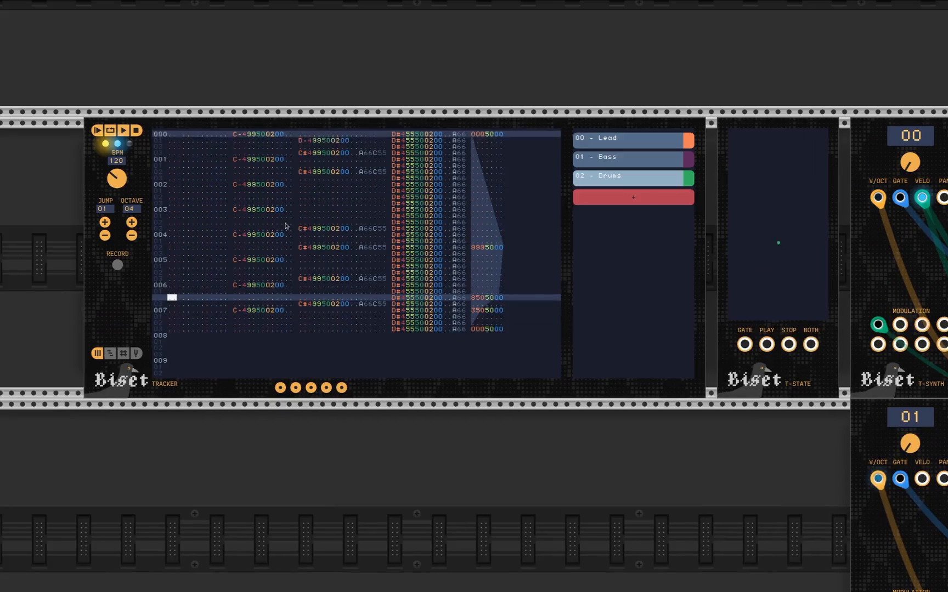
left_click(137, 141)
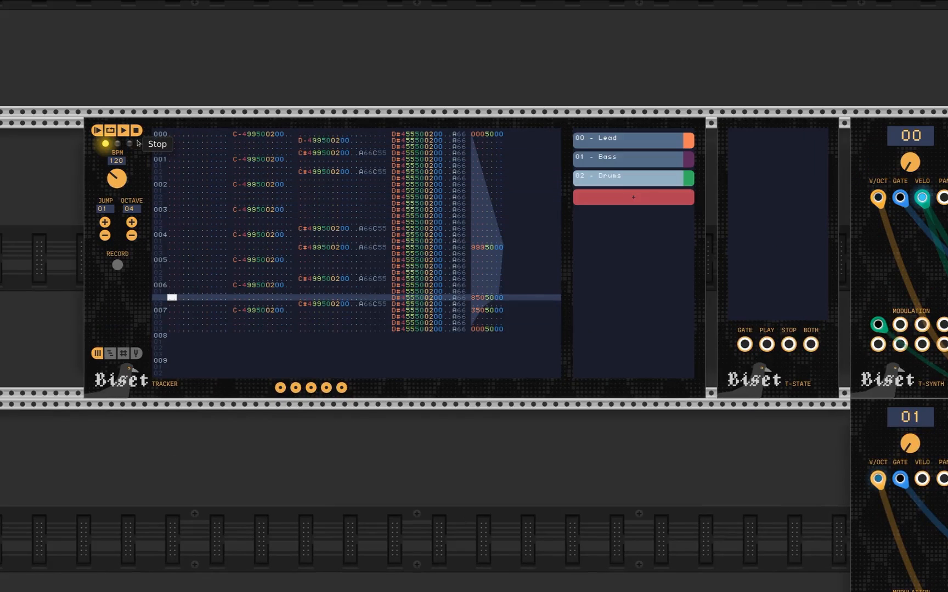
Step: Open the Pat Lead pattern from the timeline, play it in a loop, and stop playback
left_click(111, 355)
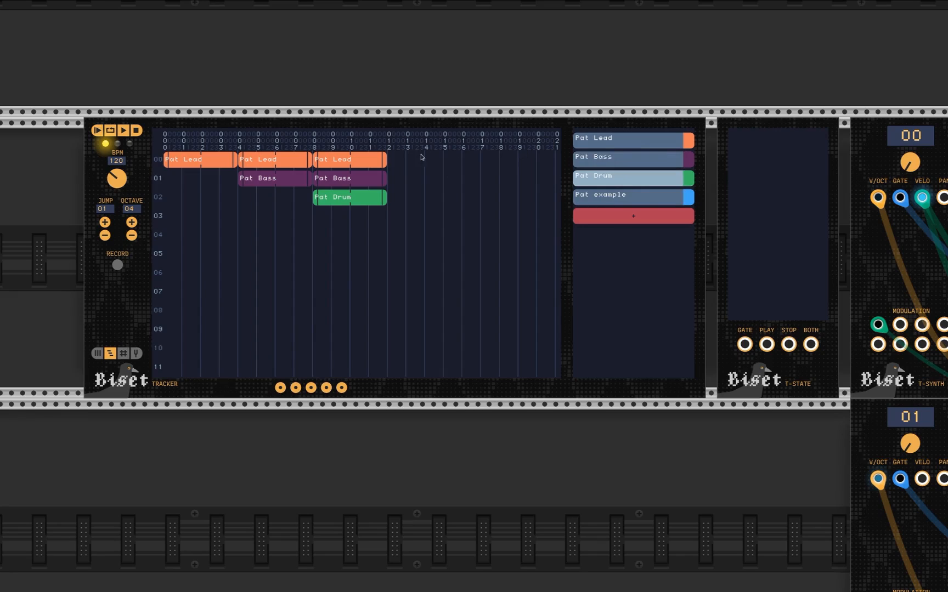
left_click(100, 353)
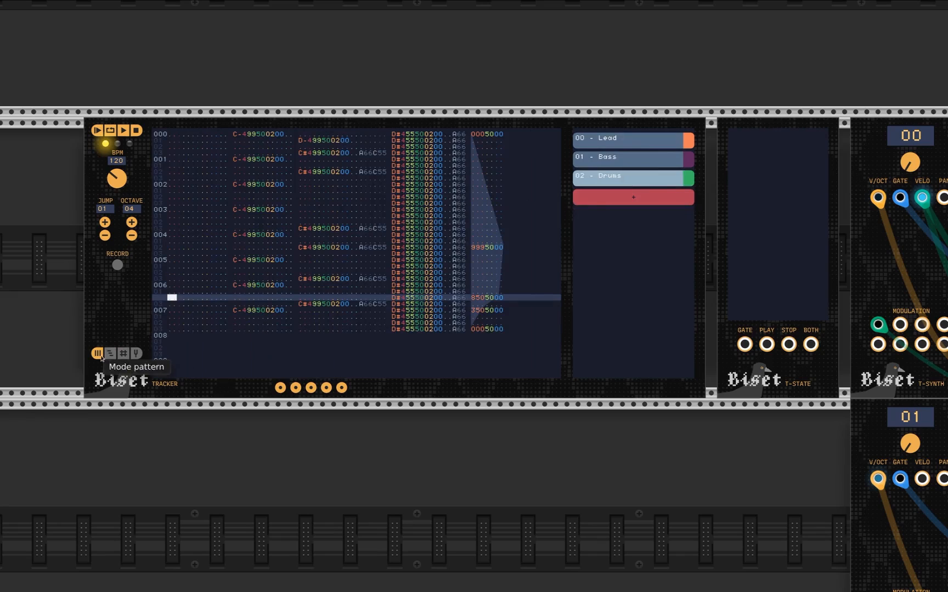
left_click(112, 353)
double_click(601, 136)
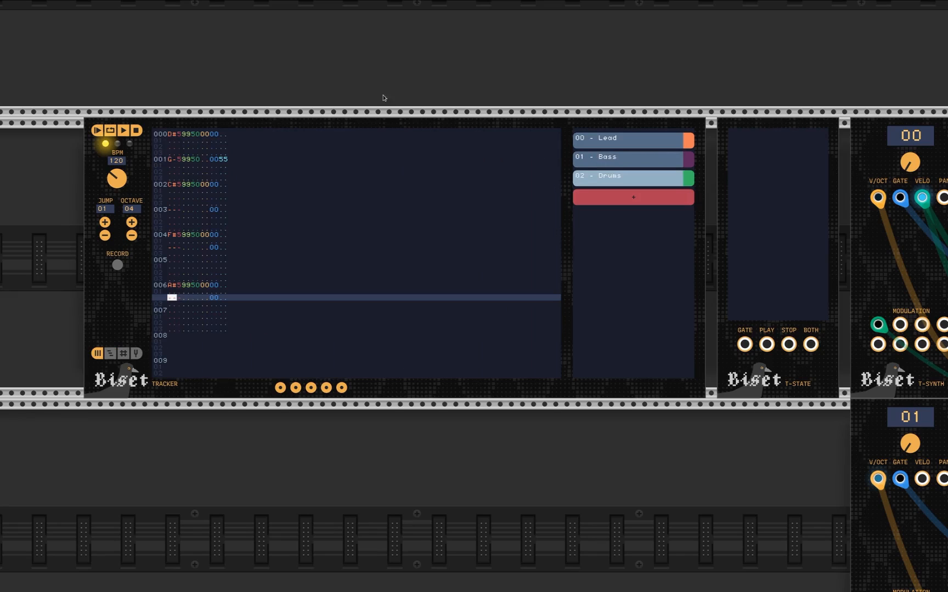
left_click(109, 130)
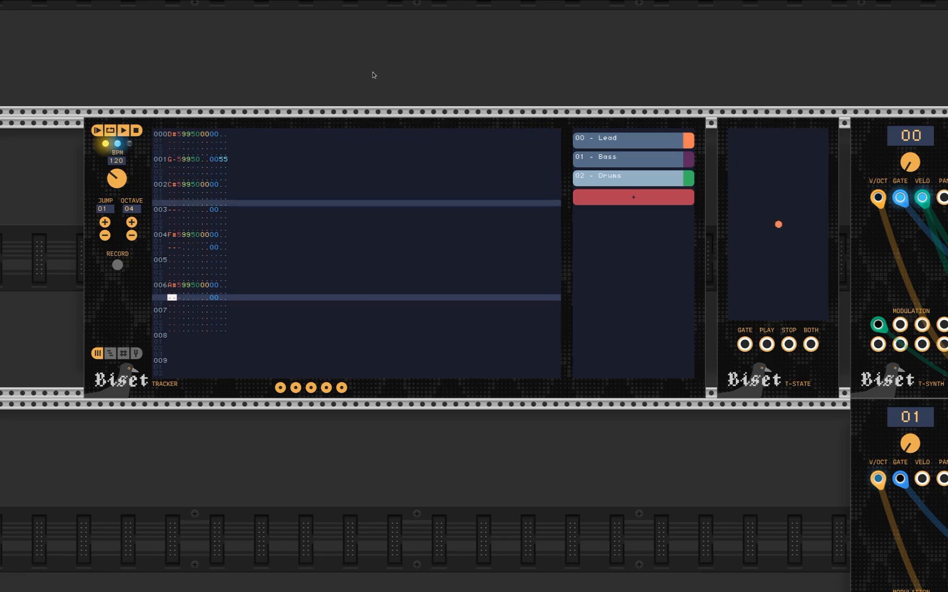
left_click(136, 130)
Step: Return to the timeline, play the song from the start, and stop playback
left_click(110, 353)
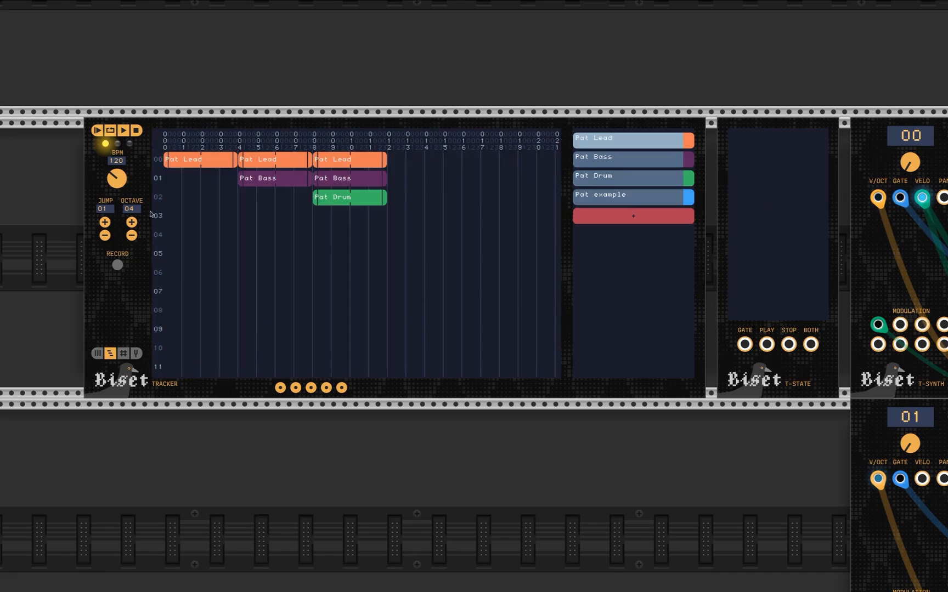
left_click(97, 131)
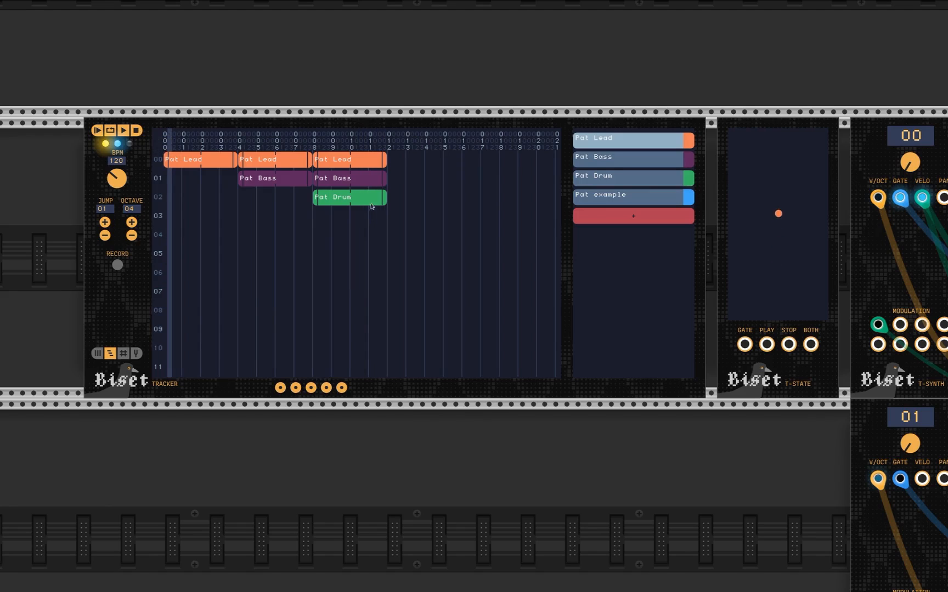
left_click(135, 130)
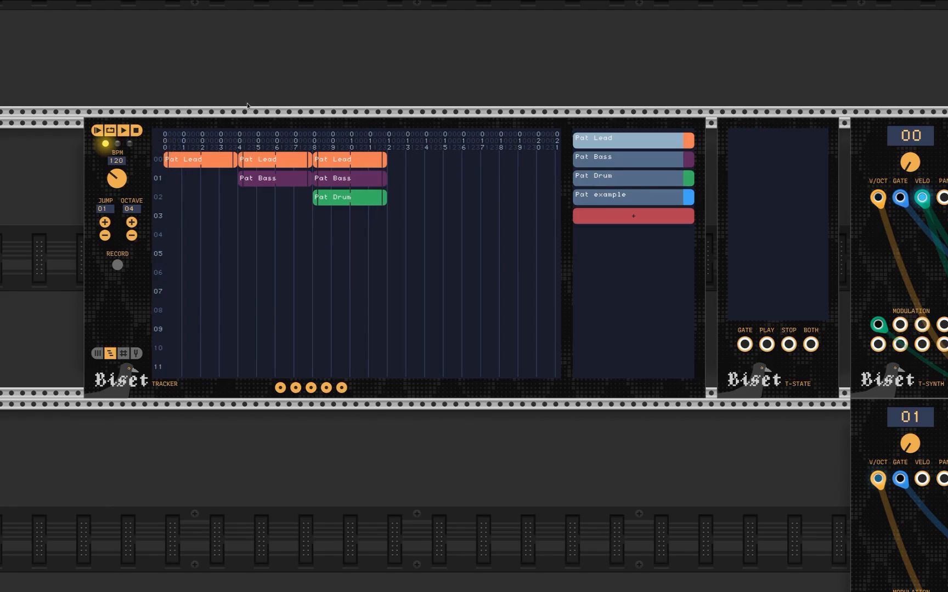
Step: Look over the T-Clock, sample-and-hold, T-Quant and Merge modules below the drum row, and return to the tracker
scroll(451, 364, "down", 7)
scroll(451, 364, "right", 4)
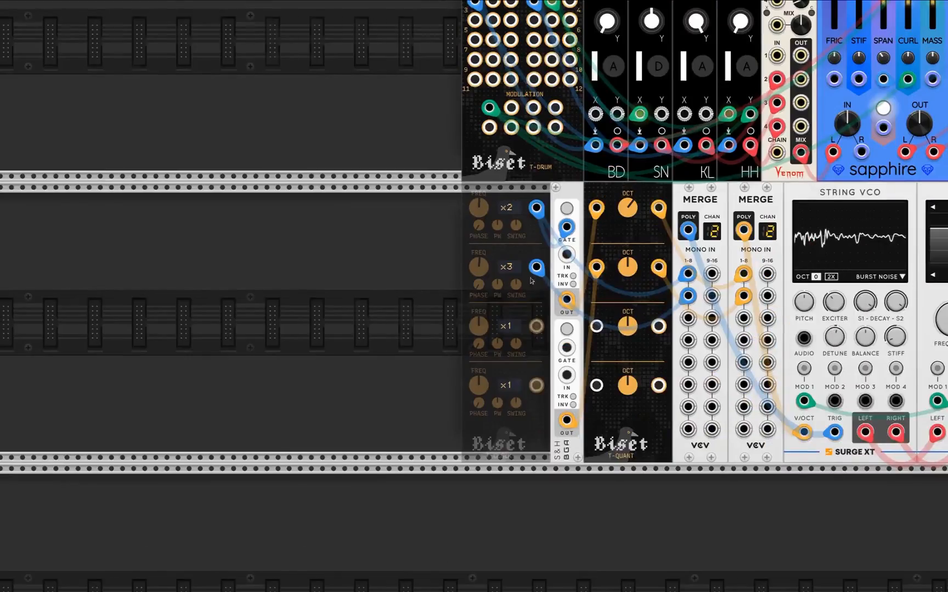
scroll(414, 289, "right", 4)
left_click_drag(34, 166, 313, 209)
left_click_drag(38, 33, 461, 484)
left_click_drag(332, 319, 332, 523)
left_click_drag(434, 462, 388, 511)
left_click_drag(270, 72, 247, 111)
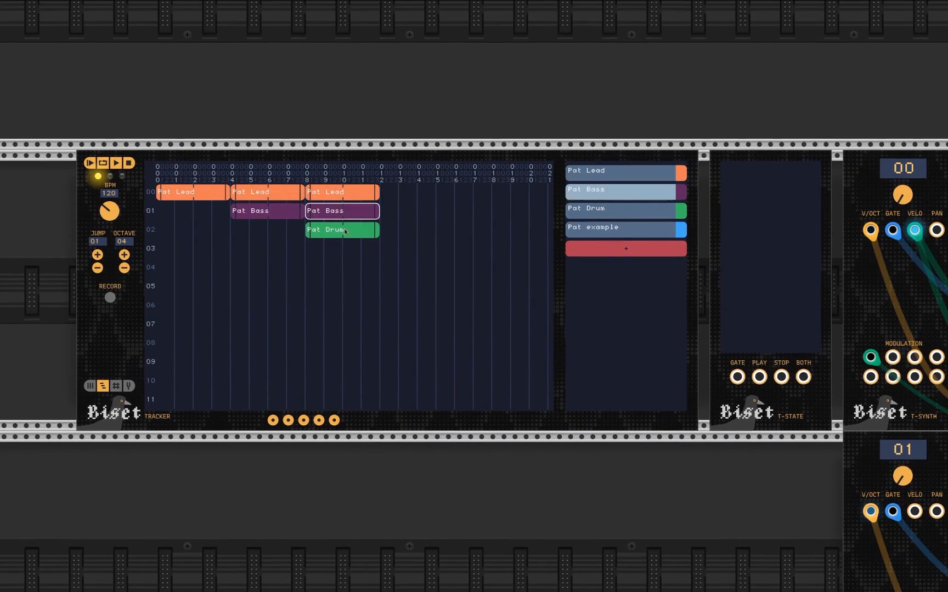
Step: Select a Pat Lead clip on the timeline, loop its pattern, and return to the timeline
left_click(270, 194)
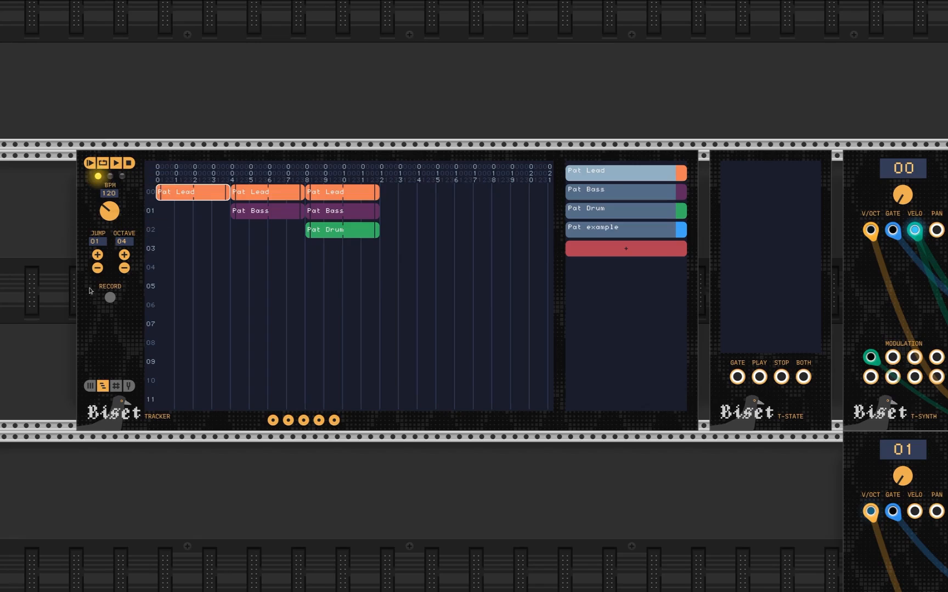
left_click(90, 385)
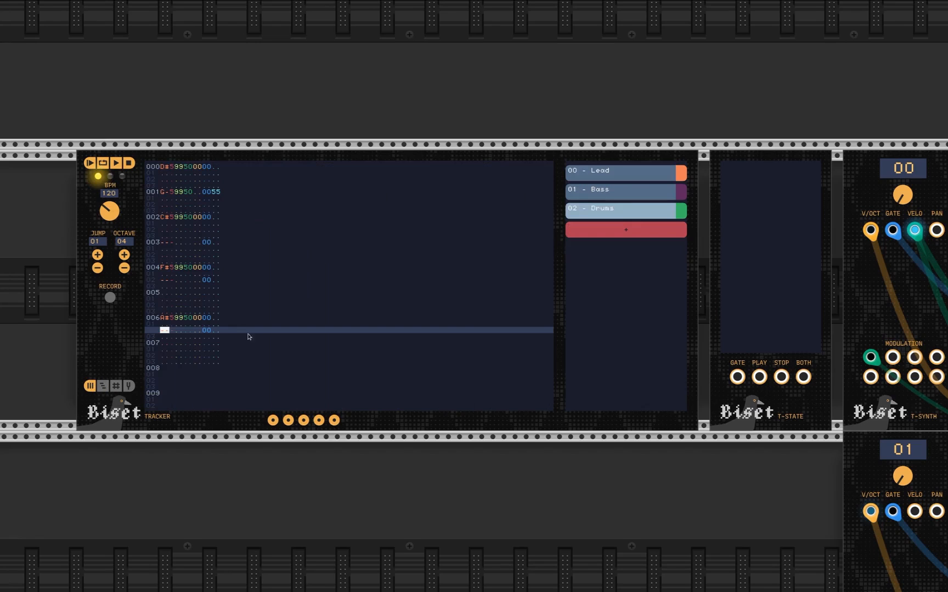
left_click(103, 163)
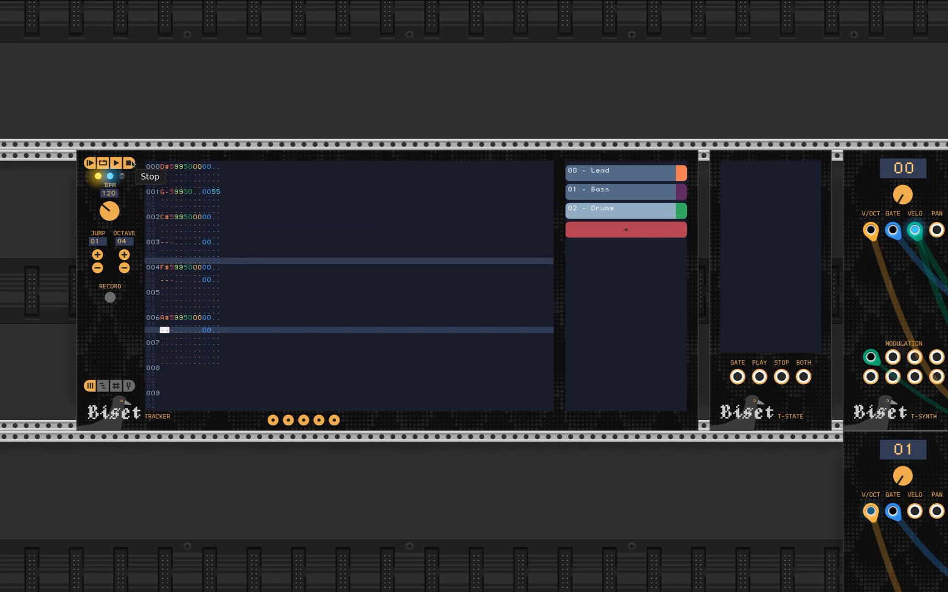
left_click(130, 163)
left_click(102, 385)
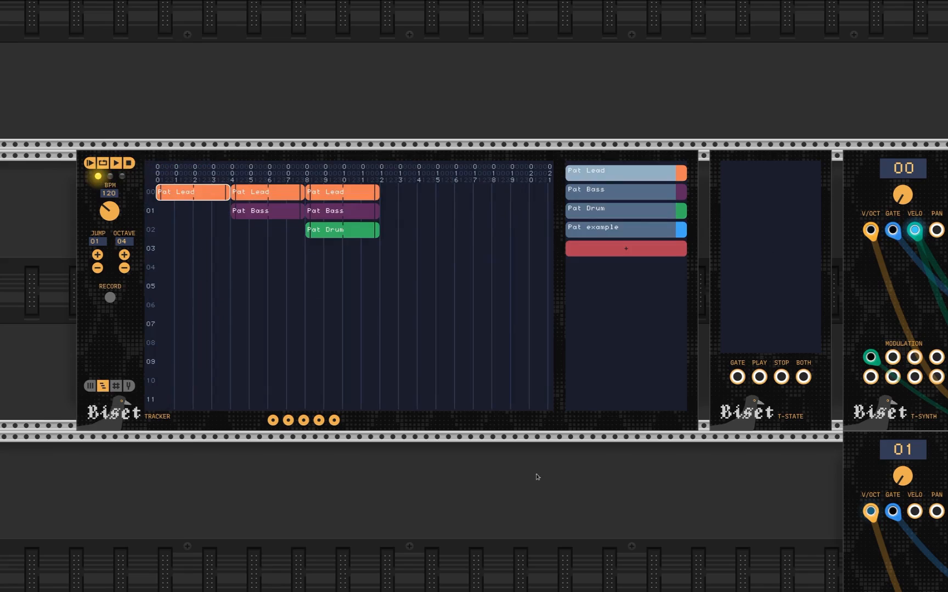
Step: Loop playback on the timeline, selecting the first Pat Bass clip and the last Pat Lead clip, and stop playback
scroll(537, 477, "down", 2)
left_click_drag(537, 477, 438, 210)
left_click_drag(580, 406, 447, 223)
left_click_drag(120, 22, 395, 438)
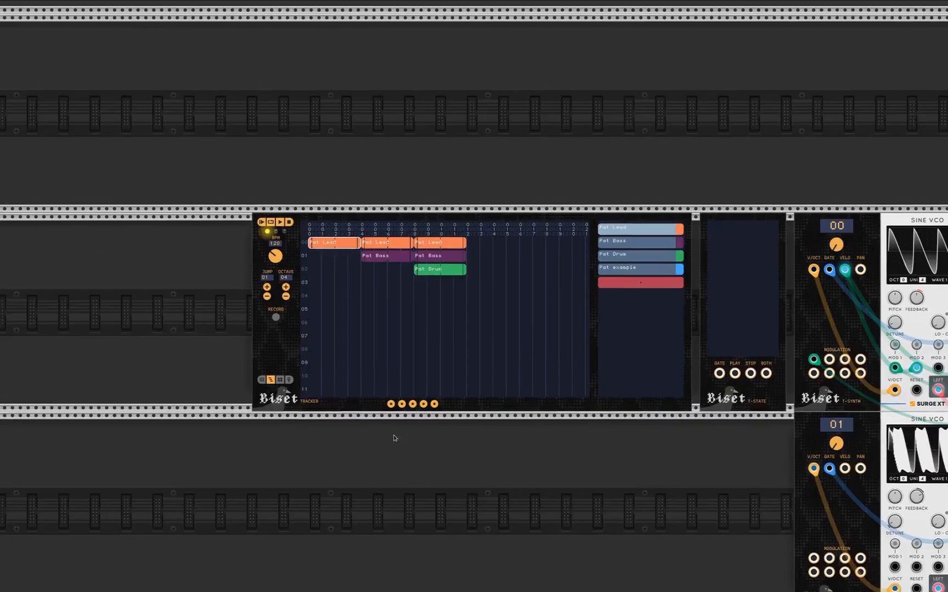
scroll(398, 250, "up", 3)
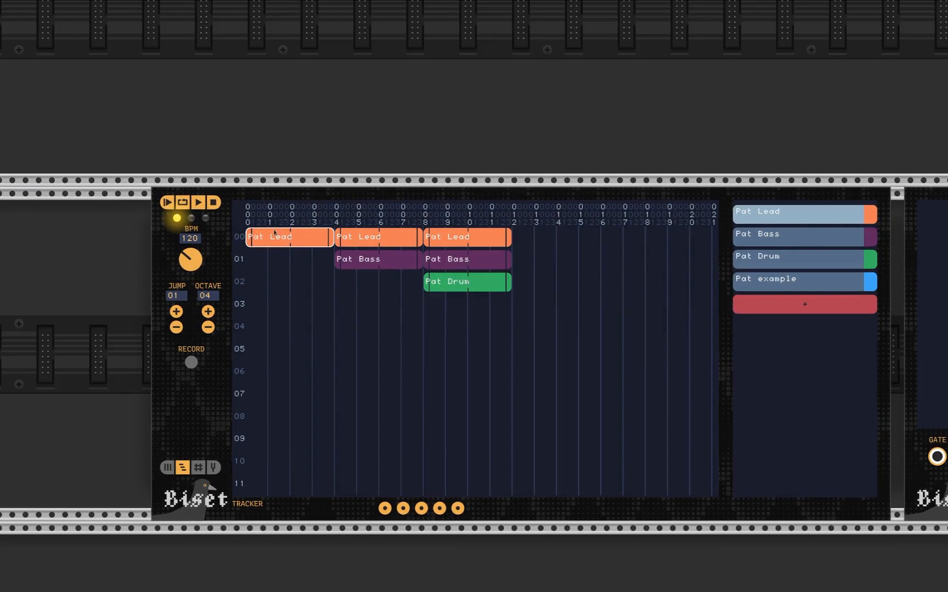
left_click(184, 204)
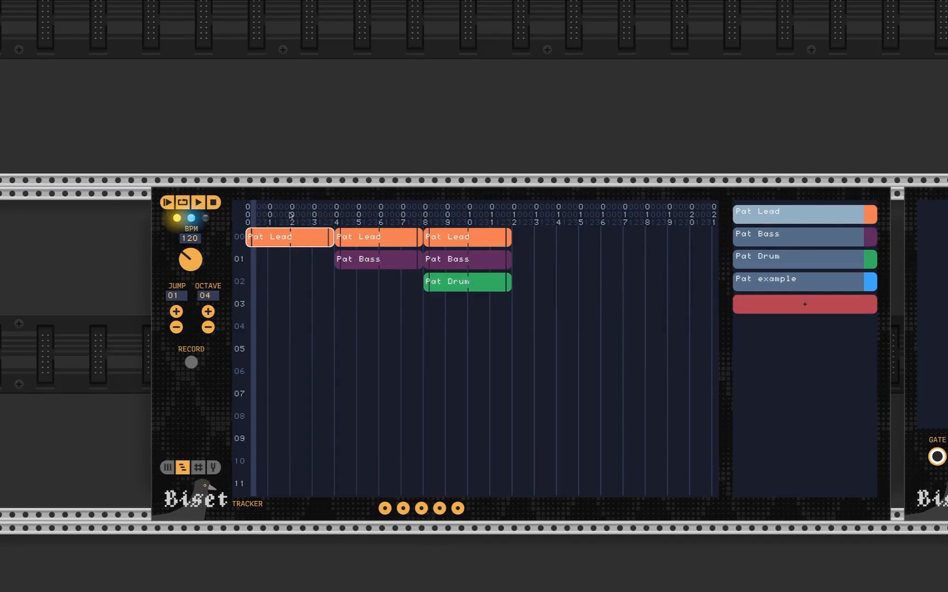
left_click_drag(335, 159, 243, 115)
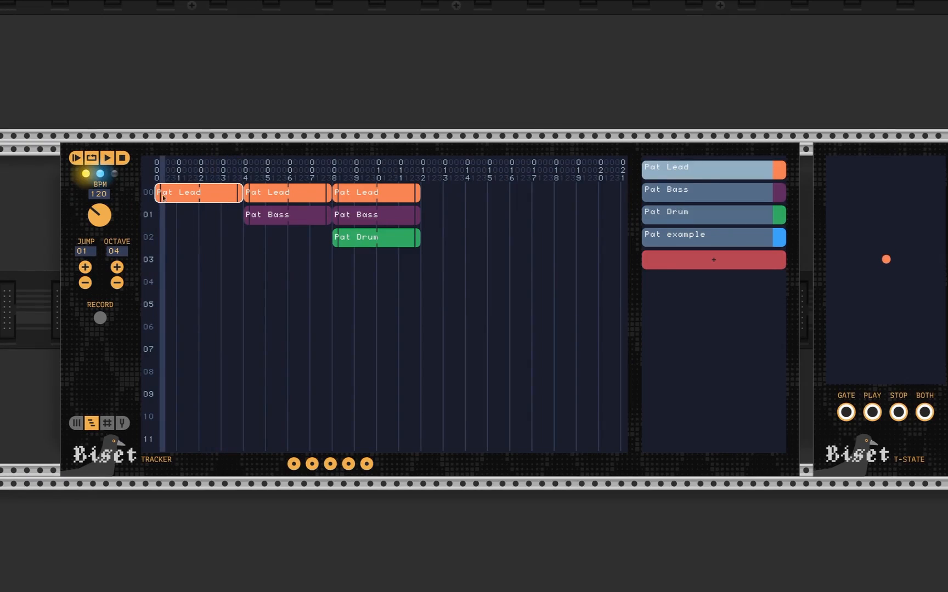
left_click(315, 217)
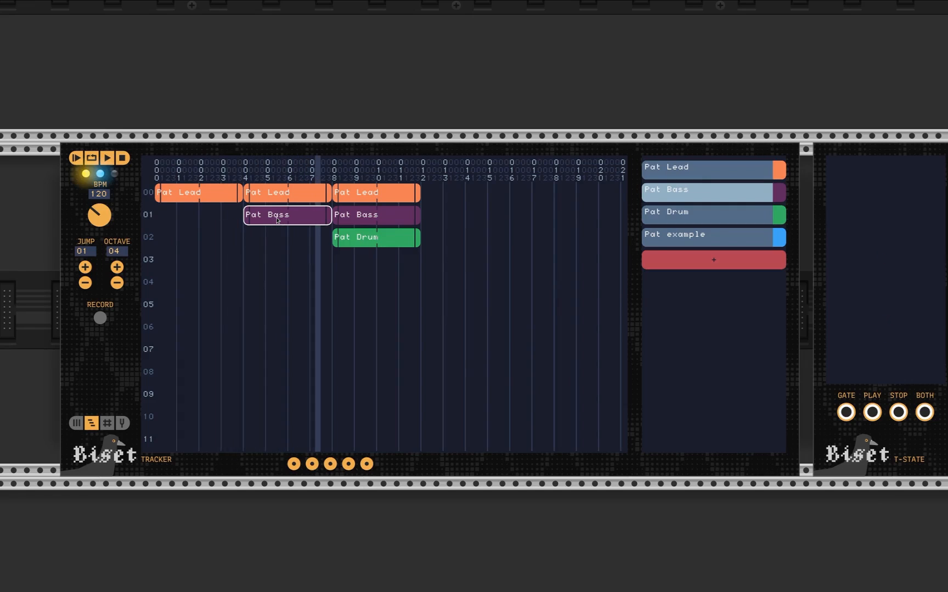
left_click(371, 193)
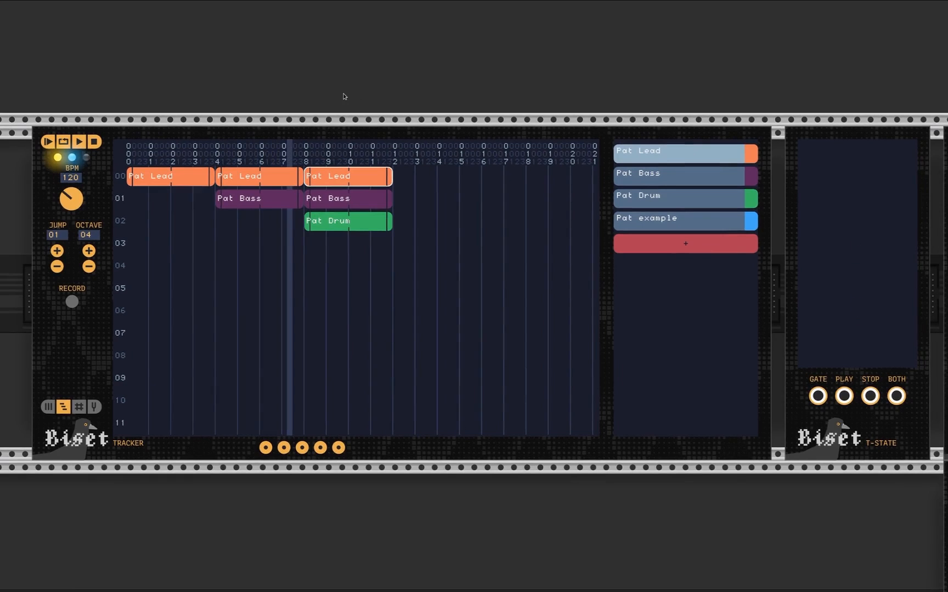
left_click(95, 144)
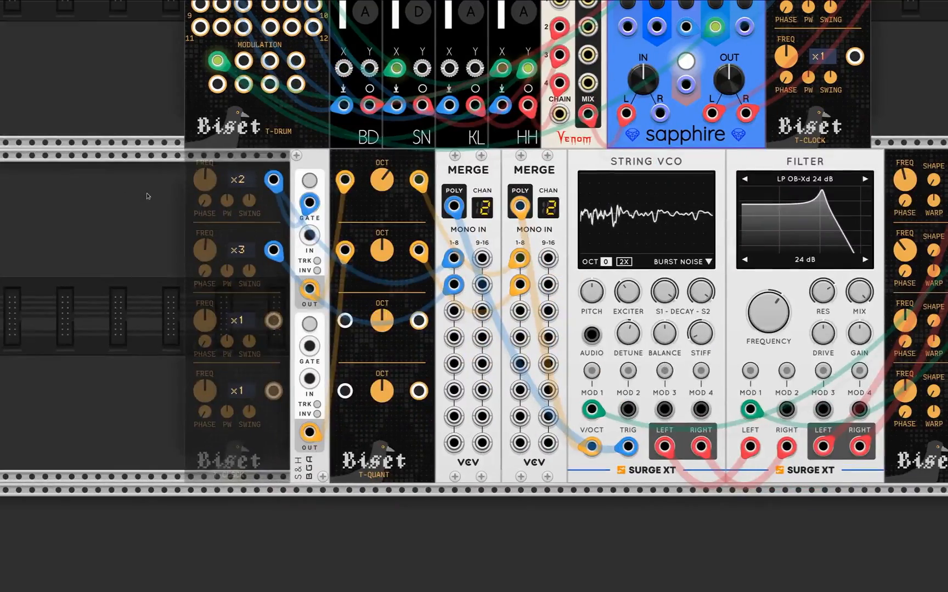
Step: Examine how the bottom row's T-Clock, sample-and-hold, T-Quant and Merge modules are patched into the String VCO, and the drum row above
scroll(166, 227, "down", 6)
left_click_drag(147, 216, 181, 251)
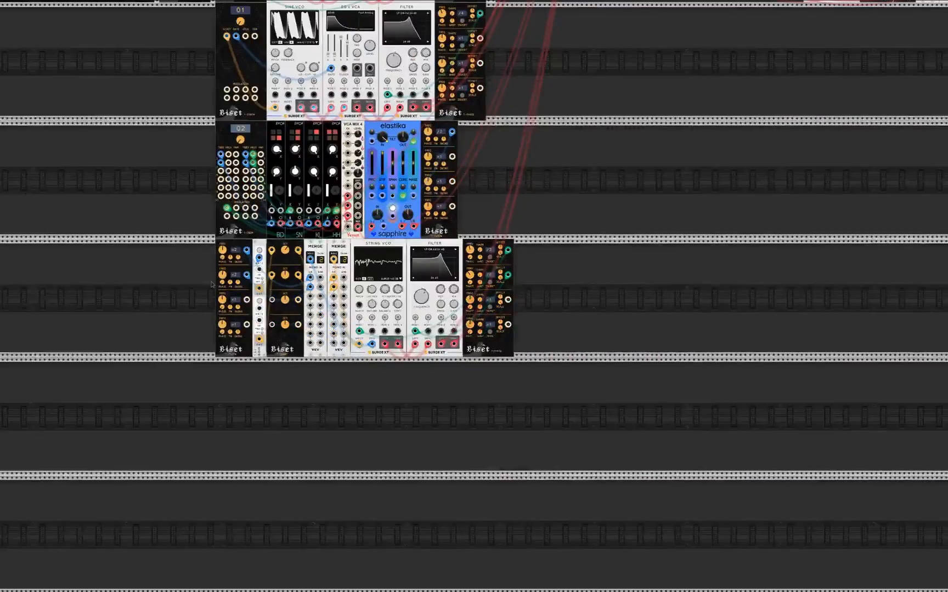
scroll(203, 307, "up", 3)
scroll(215, 307, "up", 5)
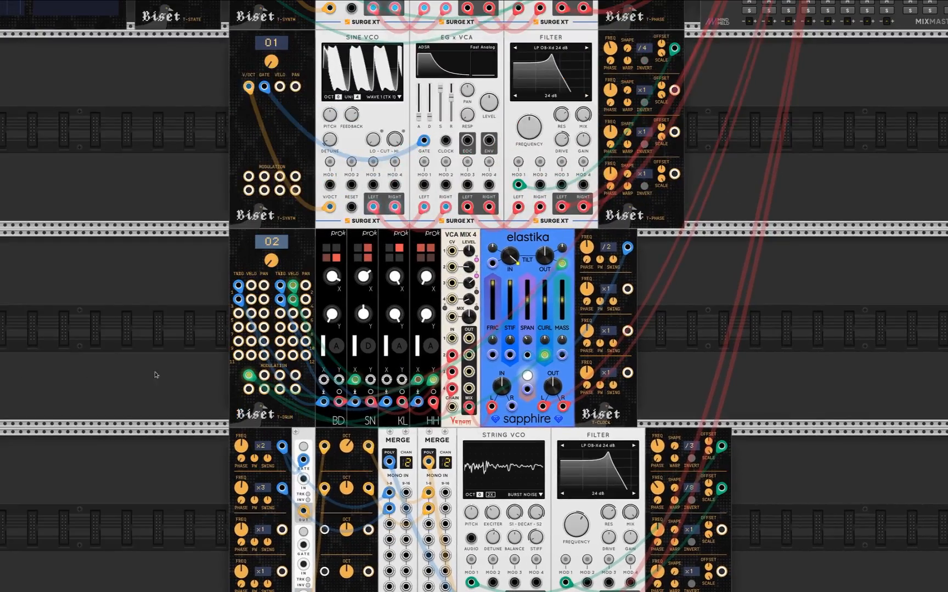
left_click_drag(155, 374, 115, 174)
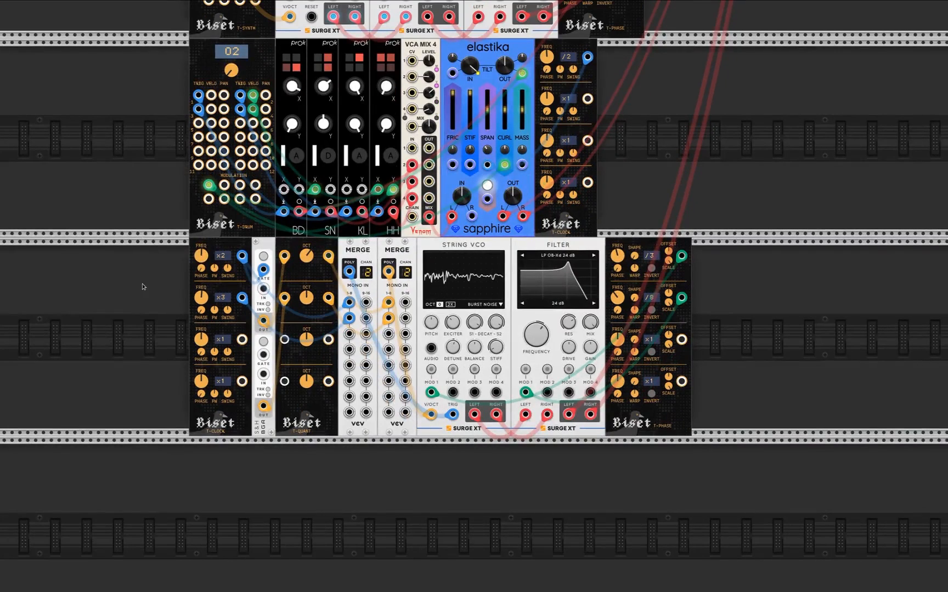
scroll(162, 315, "up", 1)
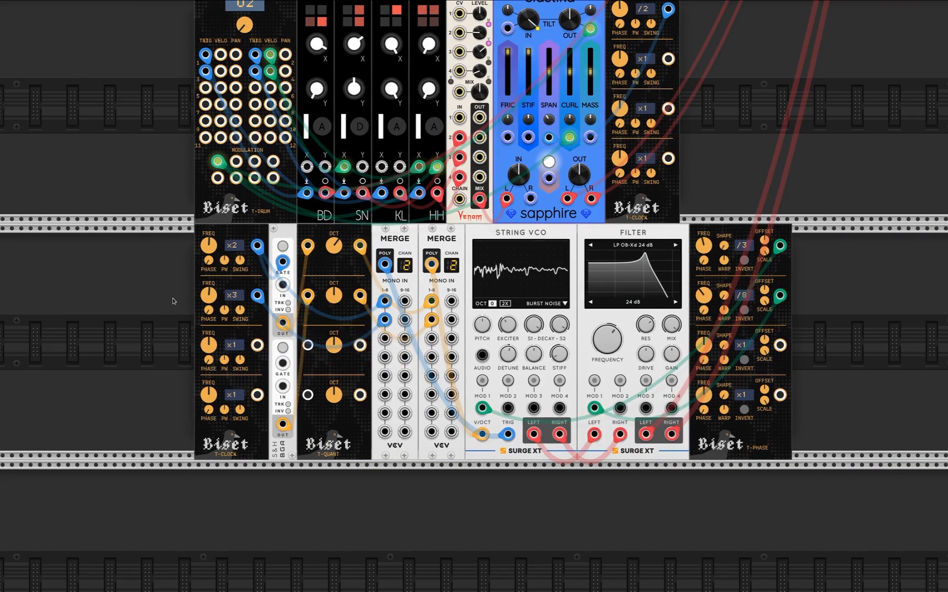
scroll(172, 301, "up", 1)
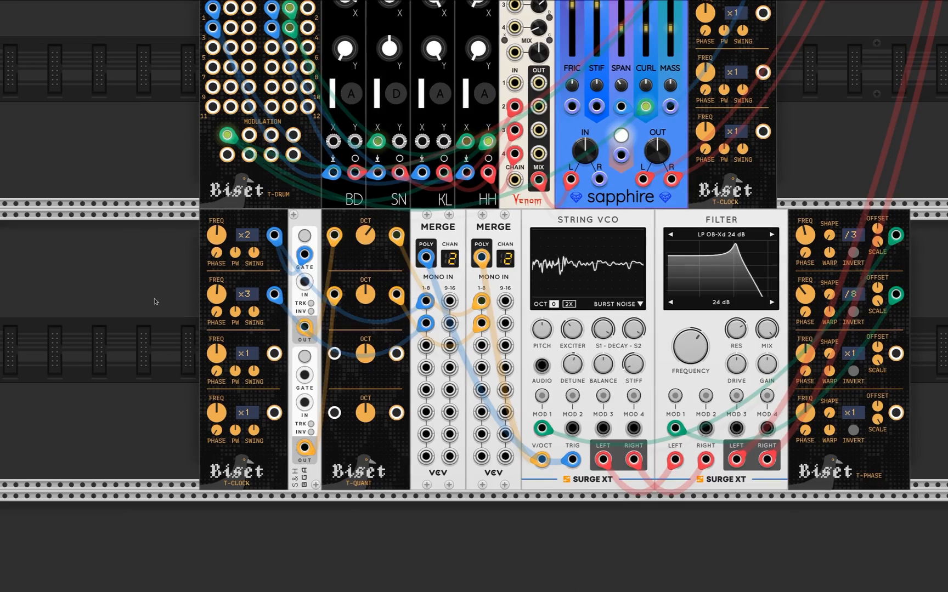
left_click_drag(141, 265, 351, 526)
left_click_drag(197, 117, 137, 87)
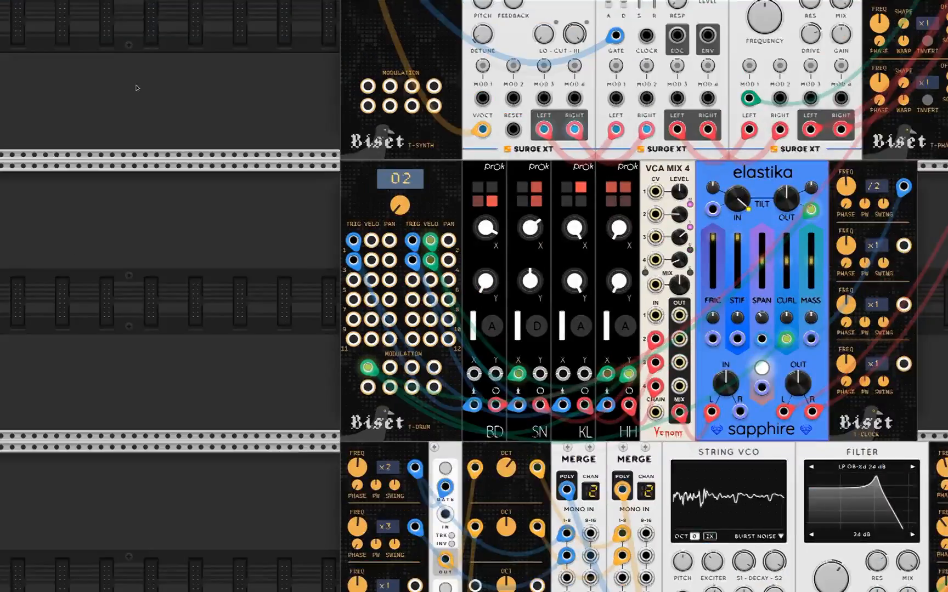
Step: Trace the cables from the bottom row's two Merge modules to the String VCO's pitch and trigger inputs
left_click_drag(349, 576, 253, 294)
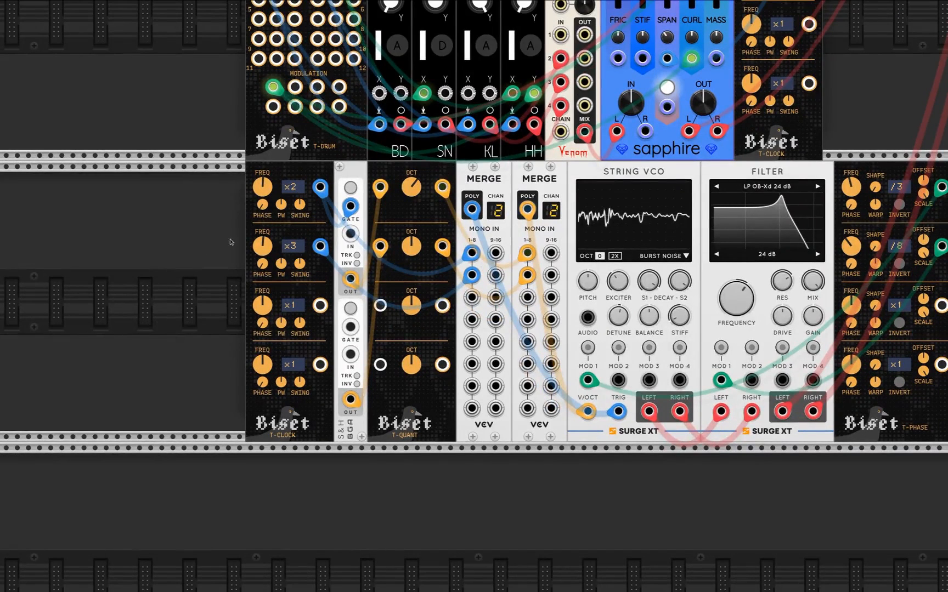
left_click_drag(173, 228, 124, 224)
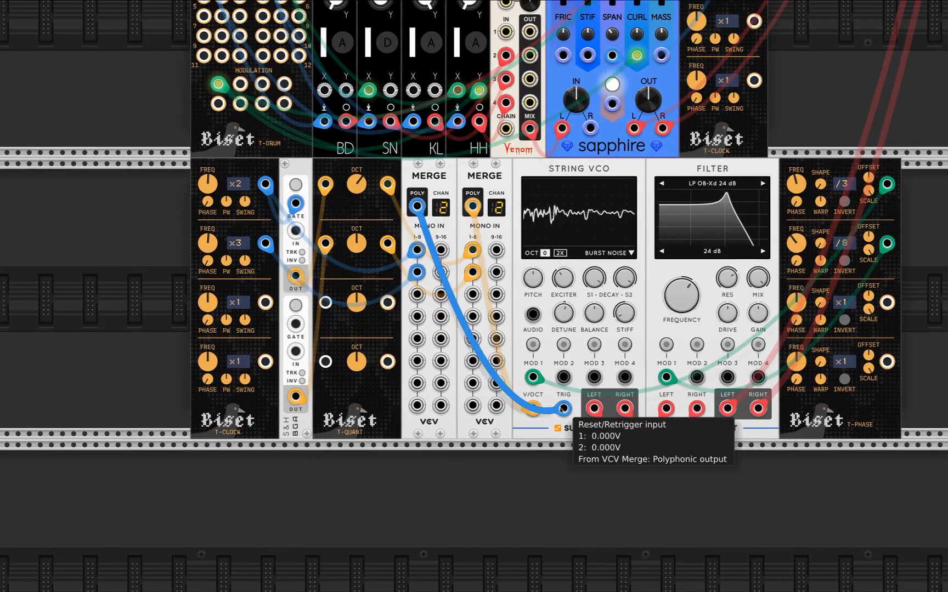
left_click_drag(587, 231, 568, 242)
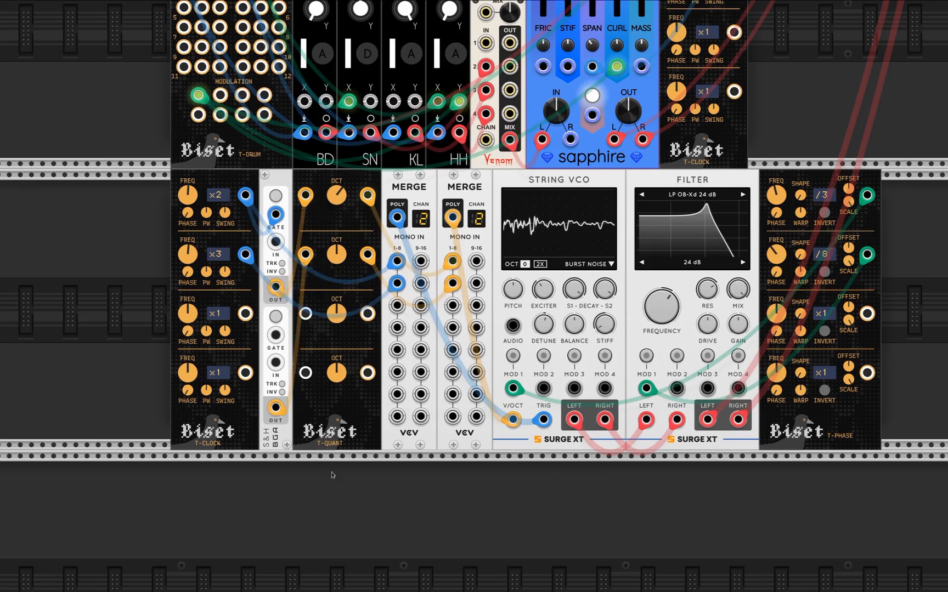
left_click_drag(334, 491, 329, 456)
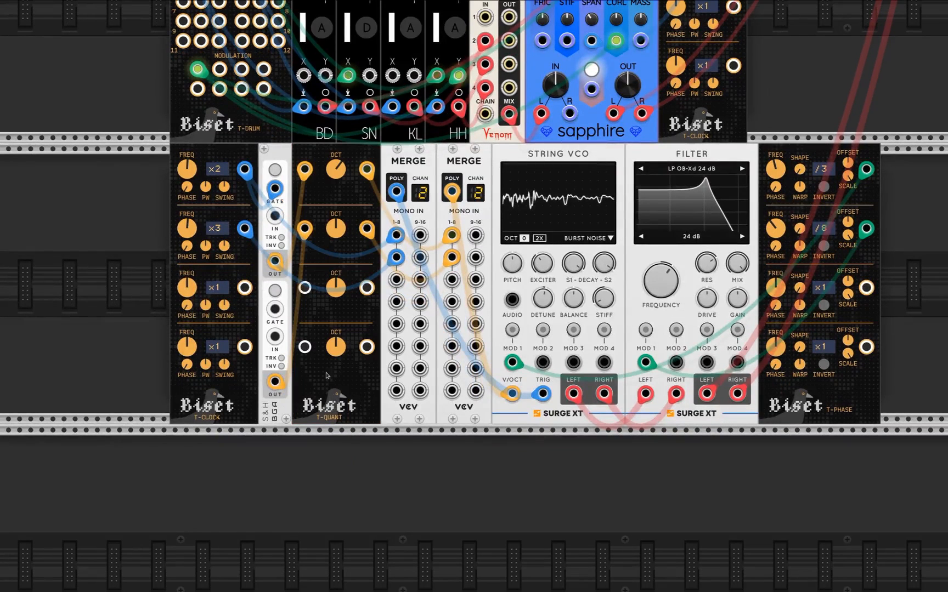
left_click_drag(336, 394, 275, 424)
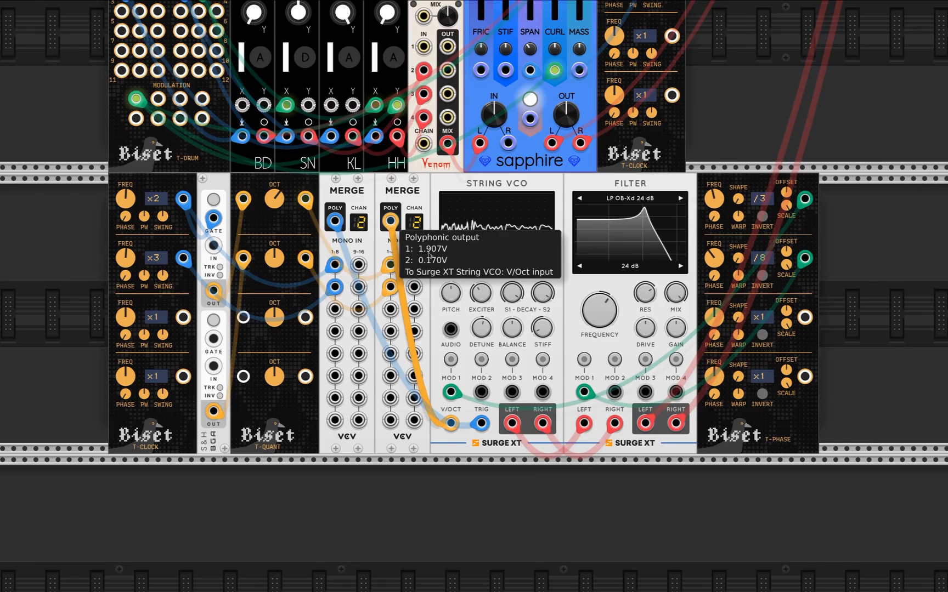
left_click_drag(499, 254, 535, 256)
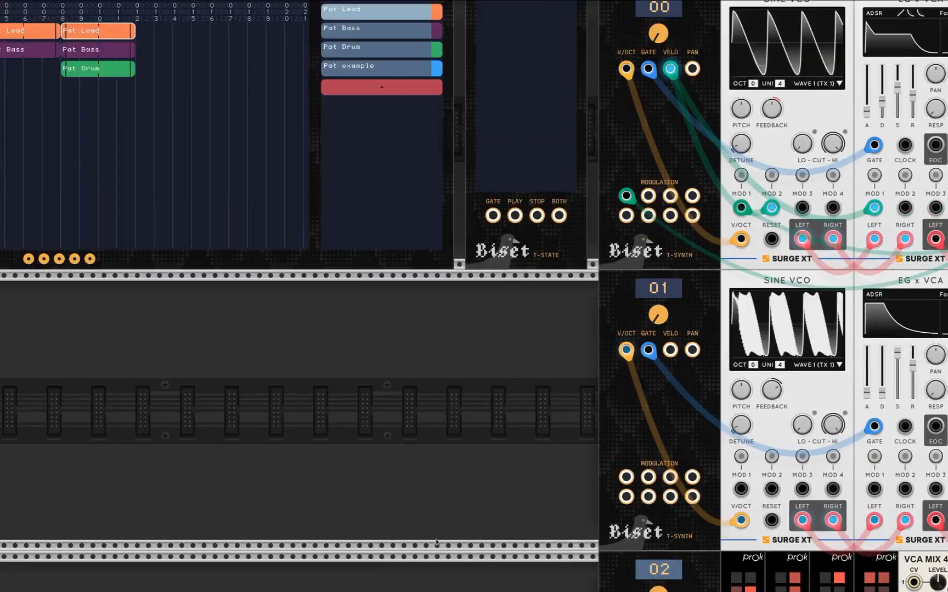
Step: Add a new pattern, colour it Dark blue, and place it as a clip in timeline row 00 at beat 14
left_click_drag(364, 365, 545, 562)
left_click(566, 282)
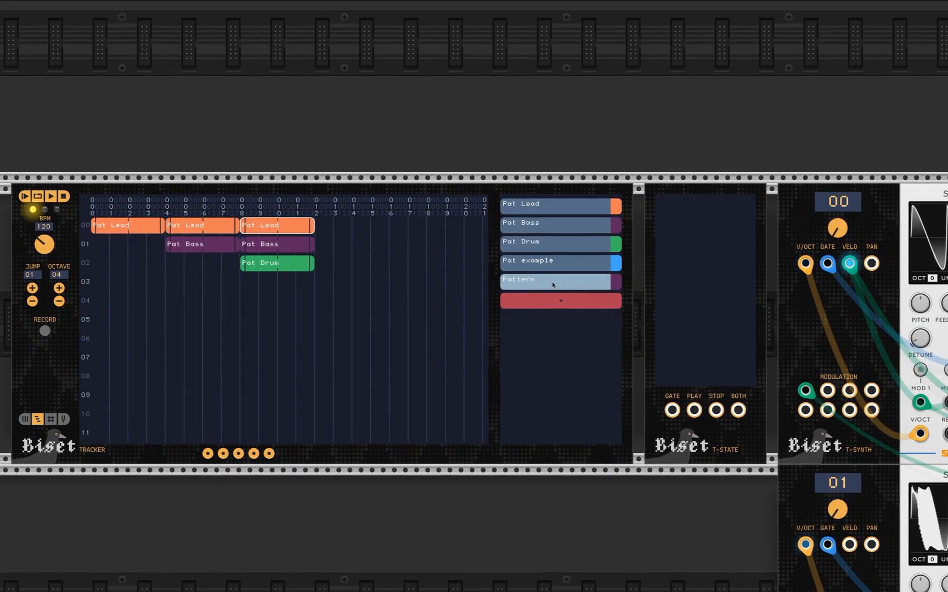
right_click(552, 281)
mouse_move(679, 342)
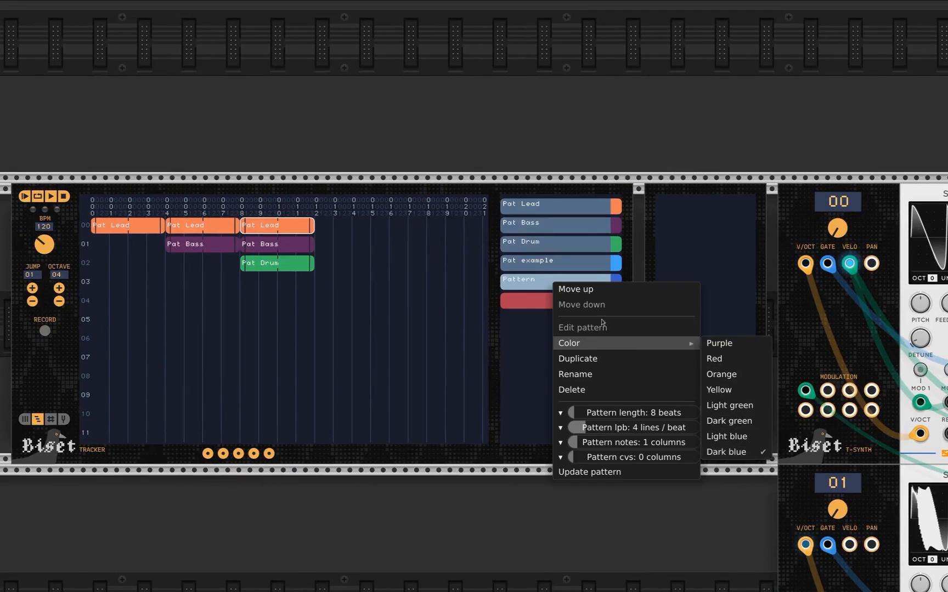
left_click(382, 252)
left_click(382, 250)
left_click_drag(385, 247, 370, 226)
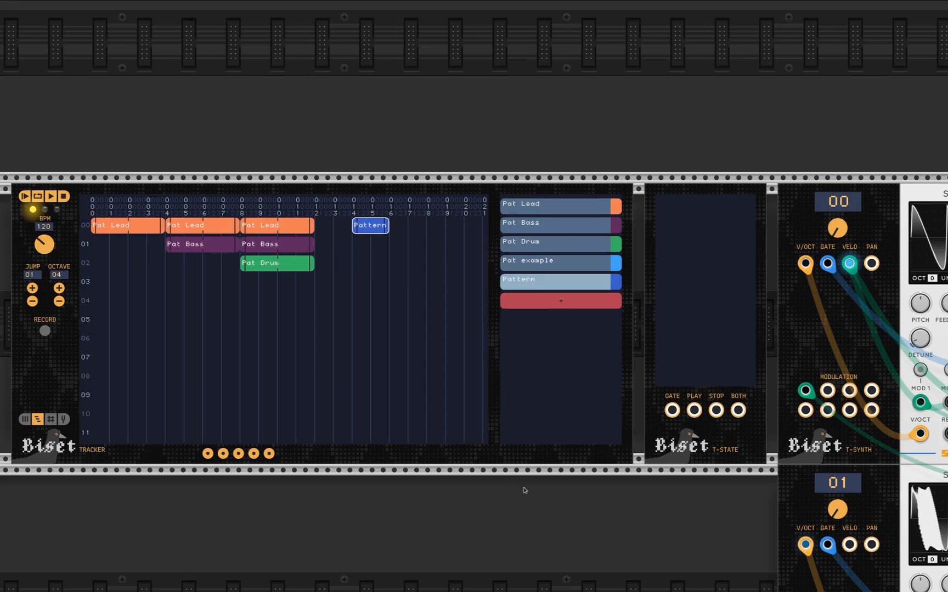
Step: Look over the drum row and the bottom clock, quantizer and String VCO row, and return to the tracker
scroll(526, 472, "down", 10)
scroll(526, 472, "right", 6)
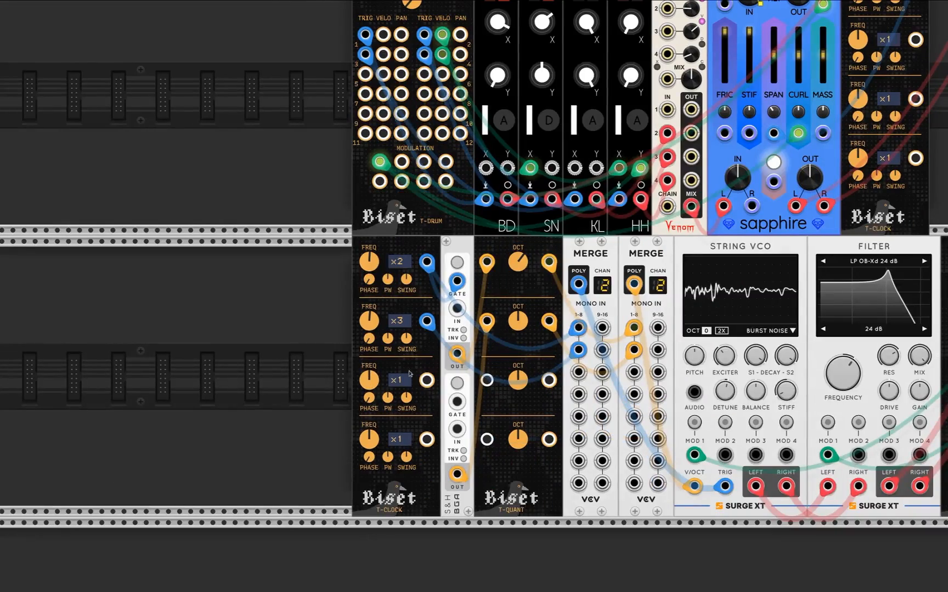
scroll(385, 349, "right", 4)
scroll(297, 331, "down", 2)
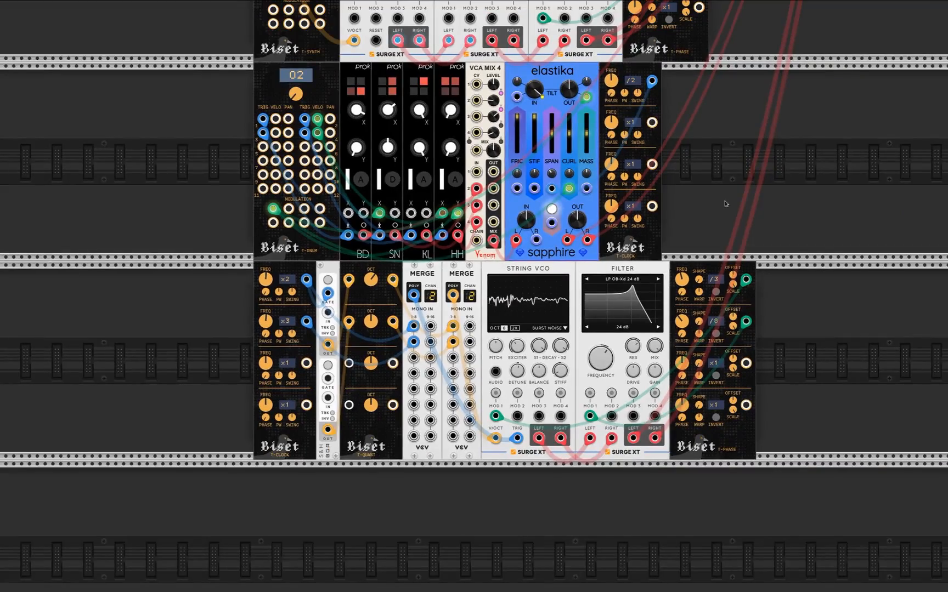
scroll(232, 296, "left", 3)
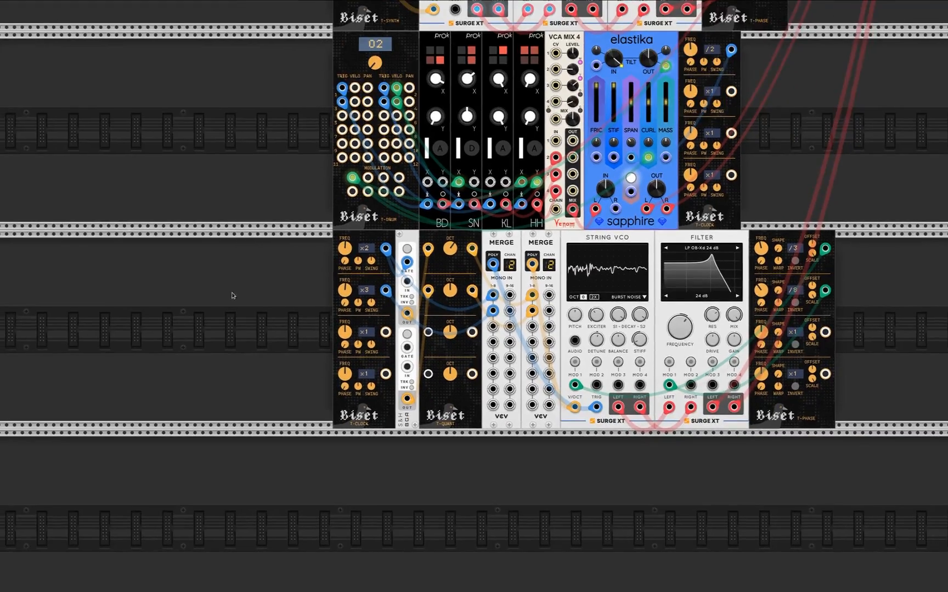
scroll(233, 219, "up", 9)
scroll(233, 218, "left", 8)
scroll(231, 218, "up", 6)
scroll(231, 218, "left", 5)
scroll(330, 245, "down", 1)
scroll(330, 245, "right", 4)
scroll(444, 475, "up", 2)
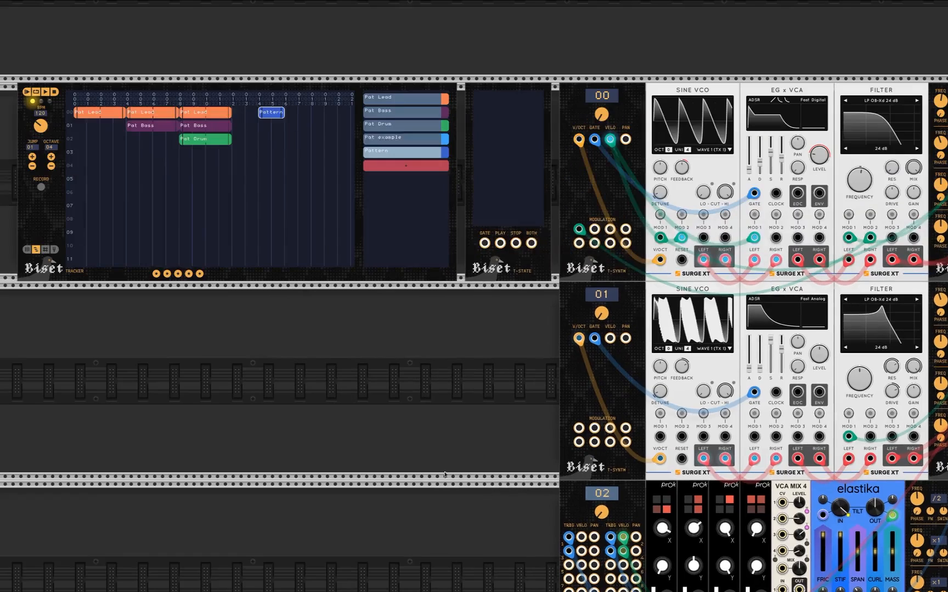
Step: Open the new empty pattern, loop its playback, and examine the bottom row's String VCO and its MOD 1 modulation
double_click(399, 153)
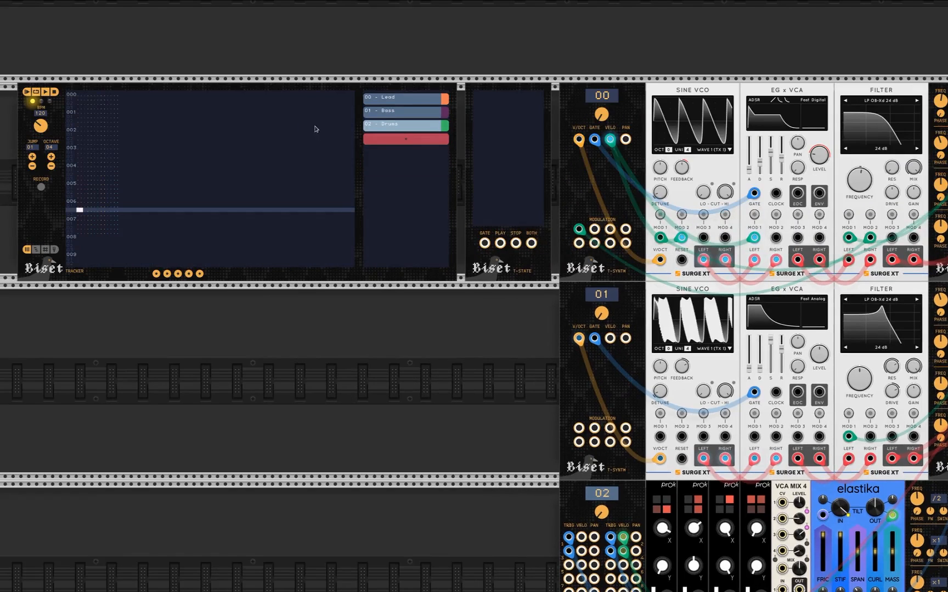
left_click(38, 94)
scroll(308, 314, "down", 10)
scroll(308, 313, "right", 5)
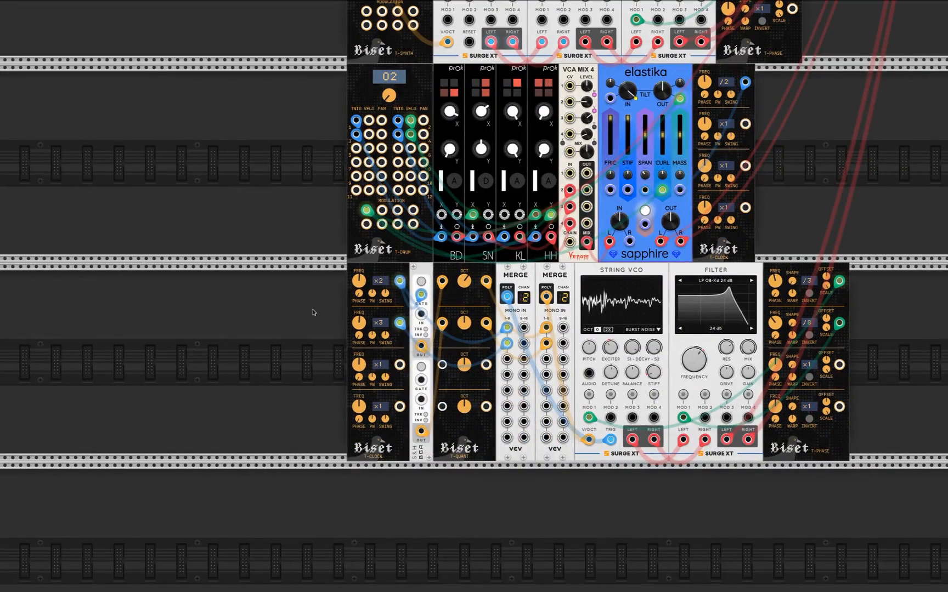
left_click_drag(312, 339, 186, 322)
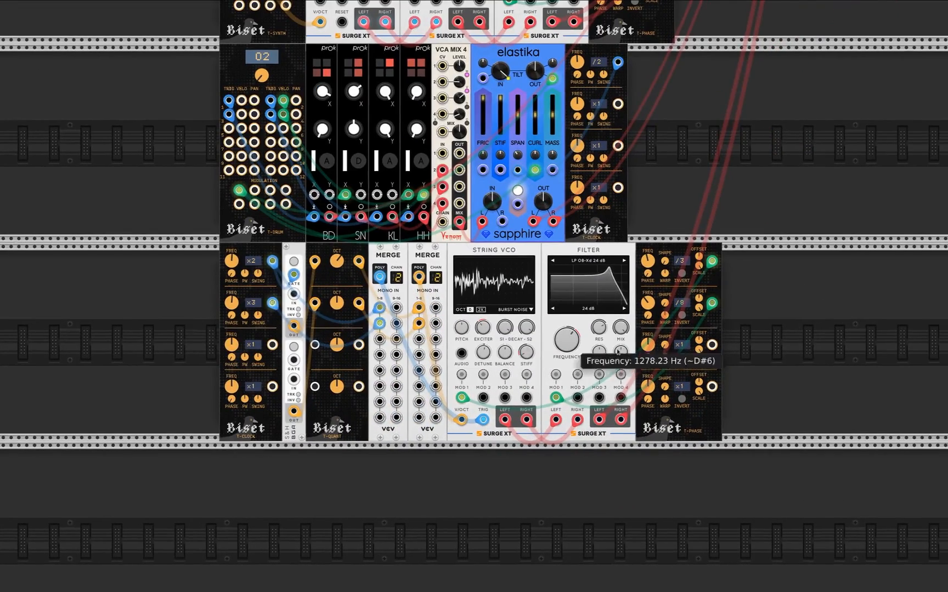
scroll(749, 354, "up", 1)
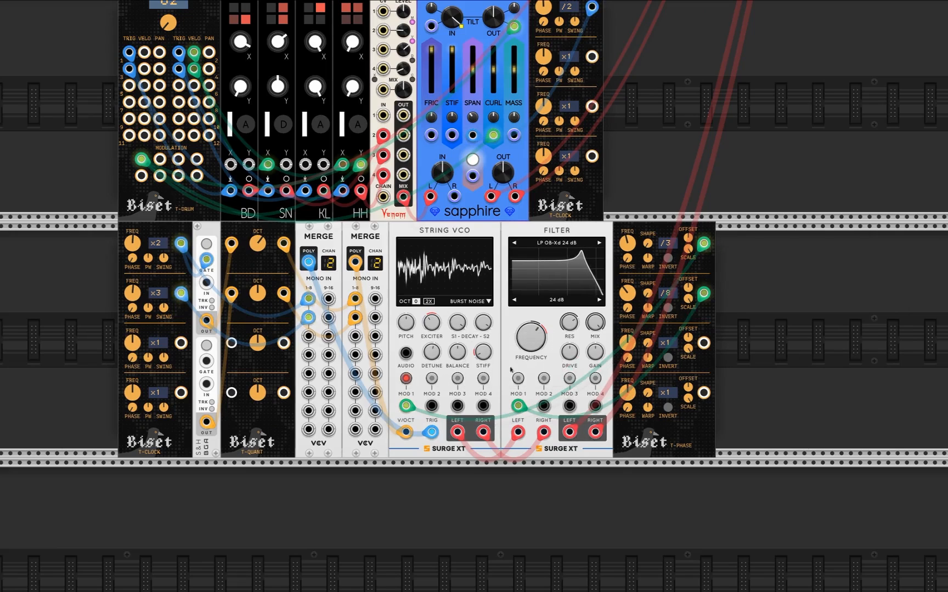
left_click(404, 378)
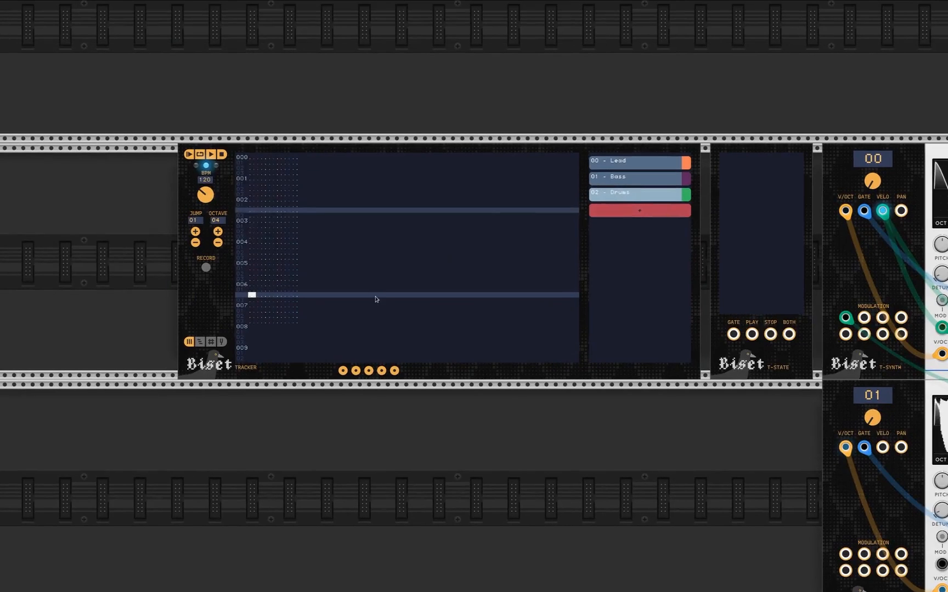
Step: Return to the timeline and delete the dark blue pattern
left_click(200, 342)
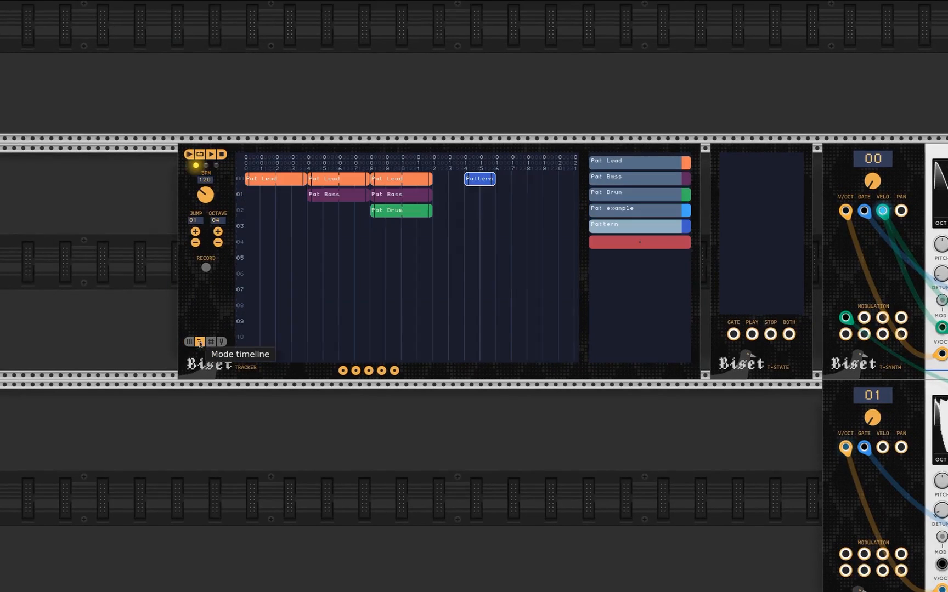
right_click(620, 223)
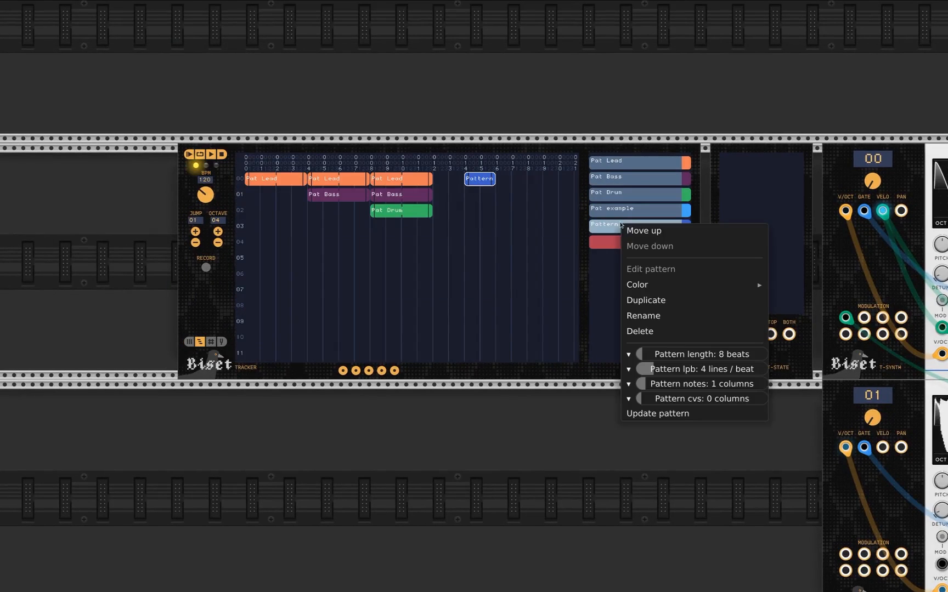
left_click(658, 329)
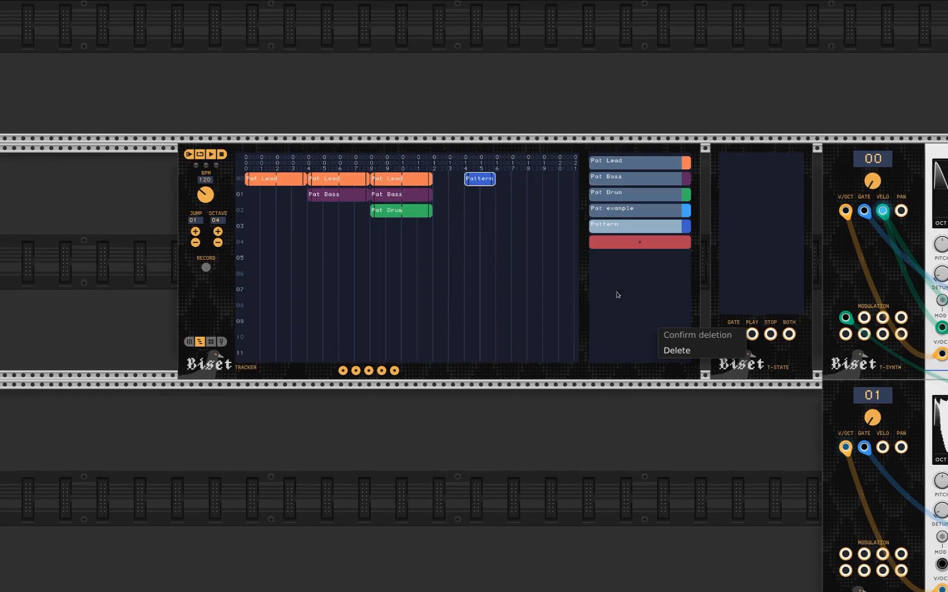
left_click(677, 351)
Step: Select the first Pat Lead clip and loop playback on the timeline
left_click(259, 179)
left_click_drag(284, 120, 238, 124)
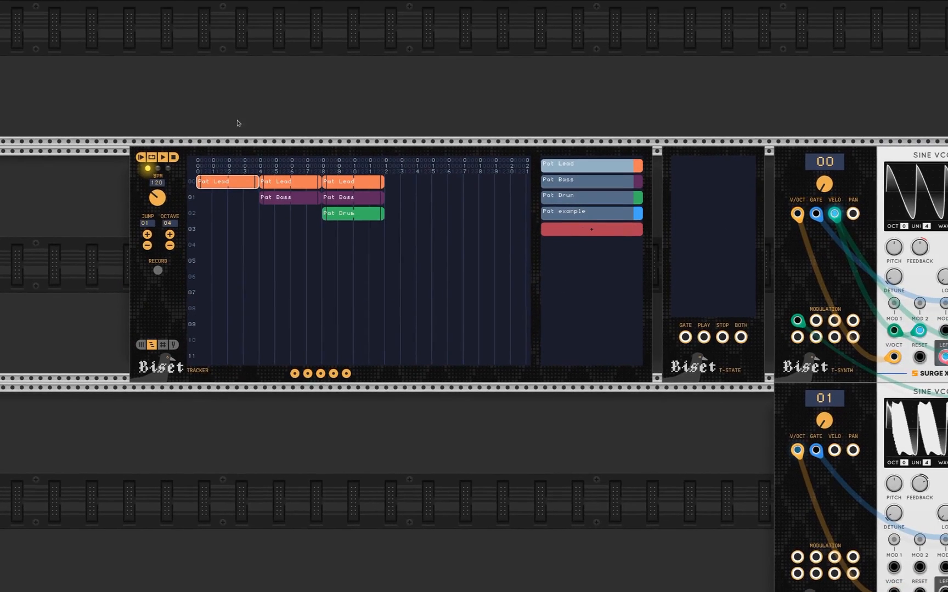
left_click(152, 159)
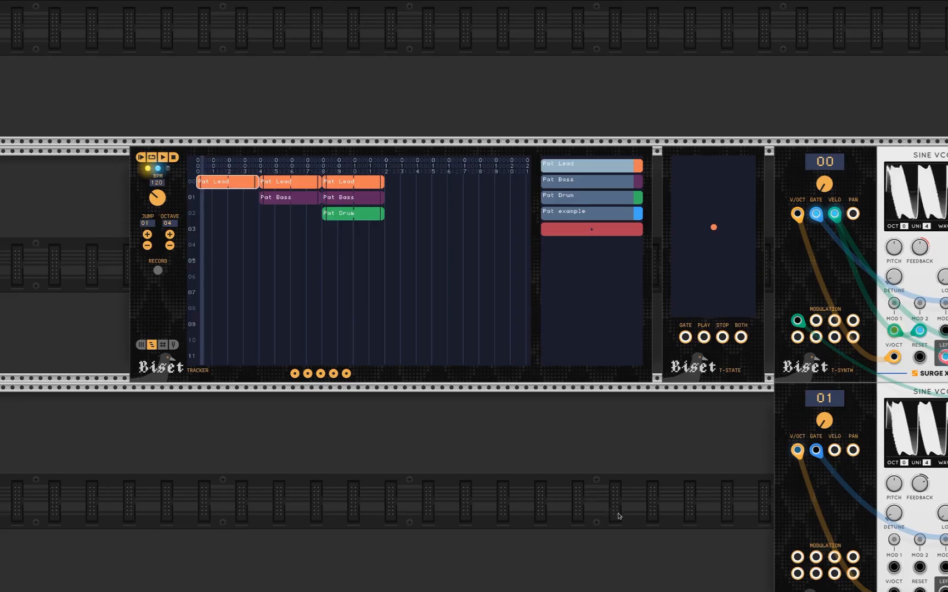
Step: Examine the synth, drum and String VCO rows while the timeline plays, and return to the tracker
scroll(454, 360, "down", 5)
left_click_drag(336, 288, 302, 197)
left_click_drag(330, 385, 326, 319)
left_click_drag(232, 198, 242, 68)
scroll(451, 371, "up", 2)
left_click_drag(314, 278, 326, 327)
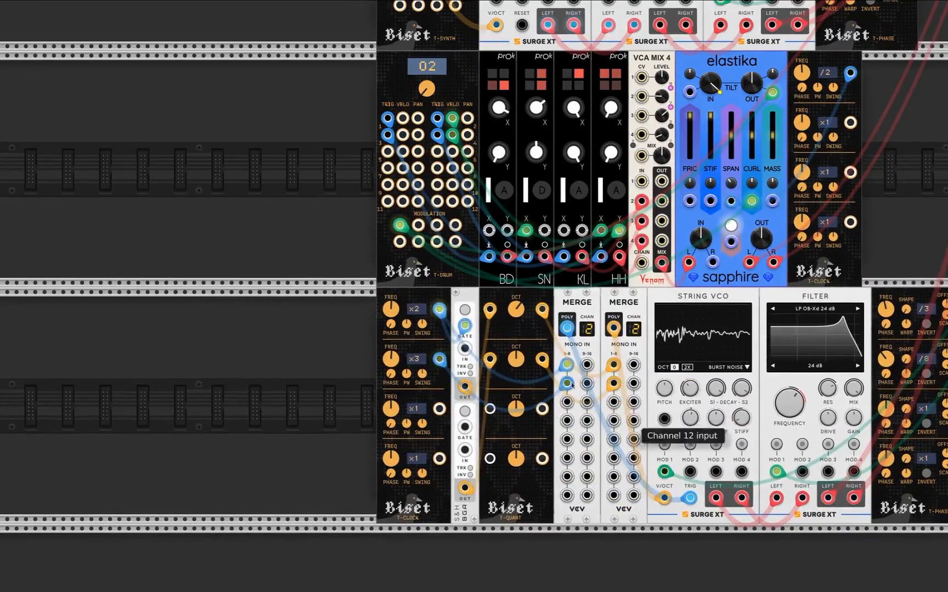
left_click_drag(298, 22, 354, 560)
left_click_drag(377, 490, 322, 159)
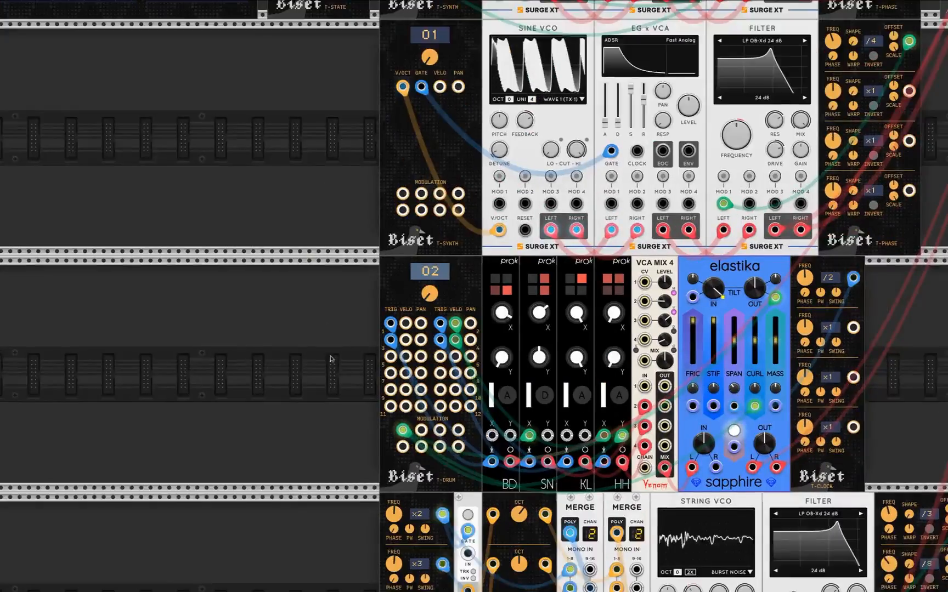
left_click_drag(331, 359, 331, 213)
left_click_drag(514, 463, 385, 403)
left_click_drag(169, 364, 430, 543)
left_click_drag(278, 165, 476, 492)
left_click_drag(287, 398, 331, 451)
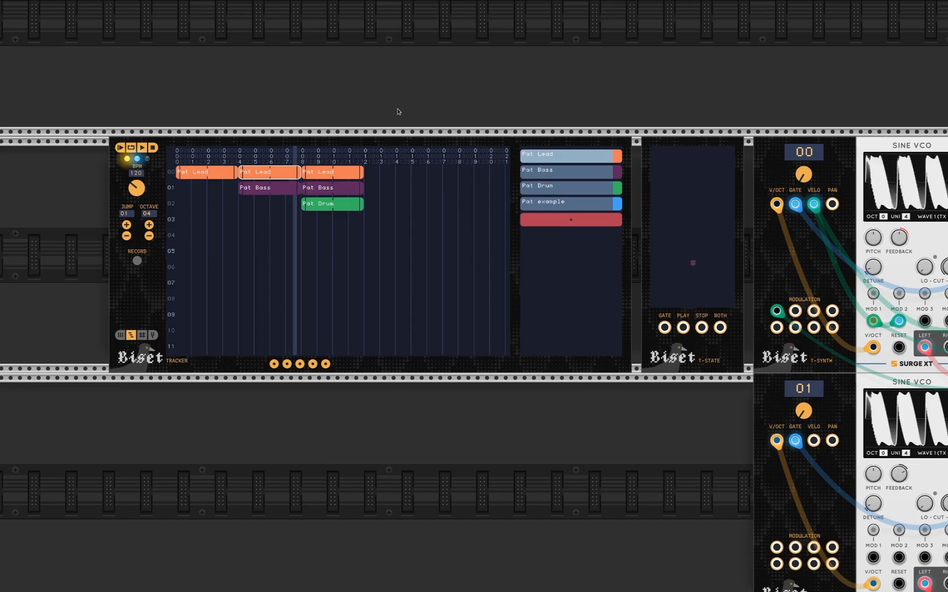
Step: Select the last Pat Lead clip, look over the synth and drum modules during playback, and stop the timeline
left_click(348, 171)
left_click_drag(618, 480, 256, 179)
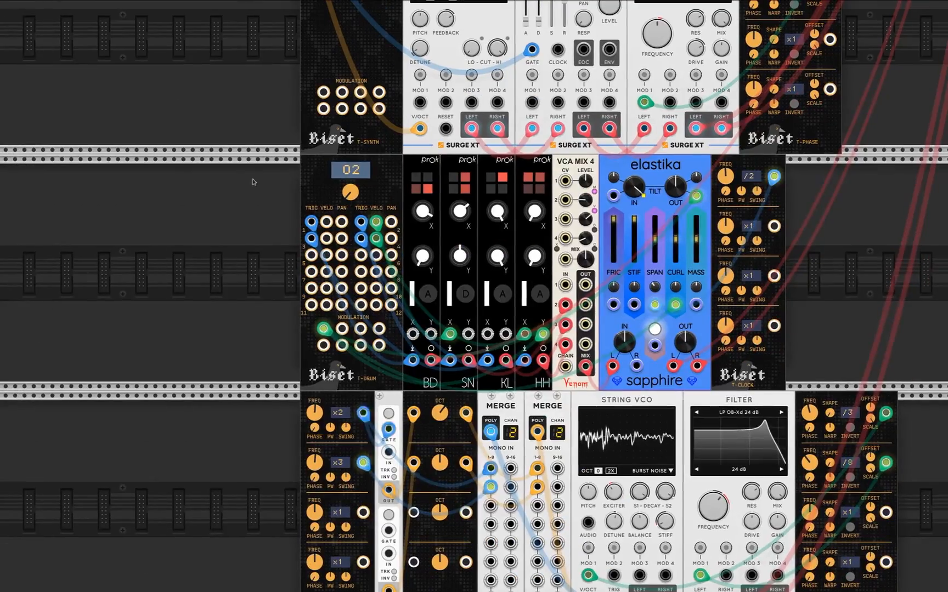
left_click_drag(180, 173, 619, 489)
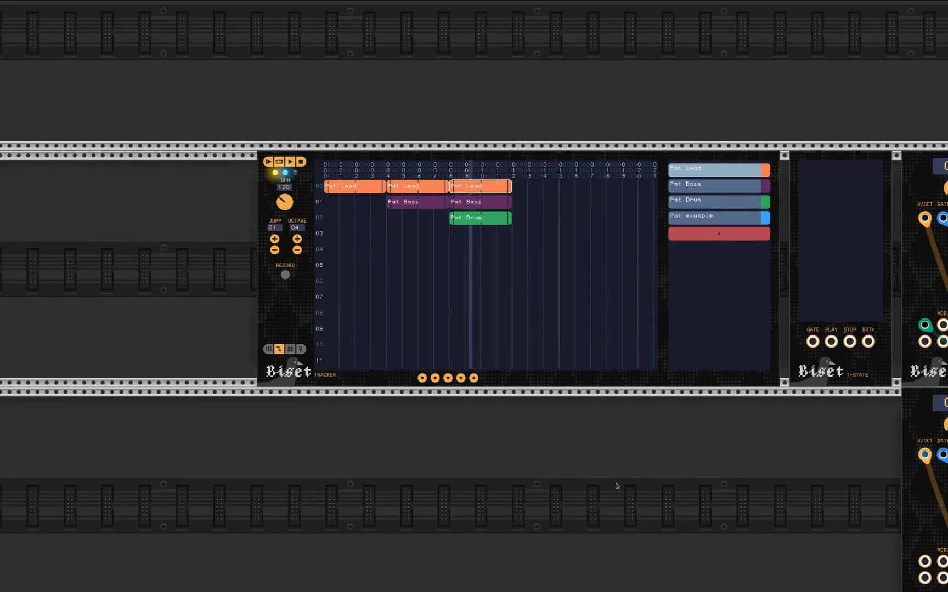
left_click_drag(641, 479, 486, 435)
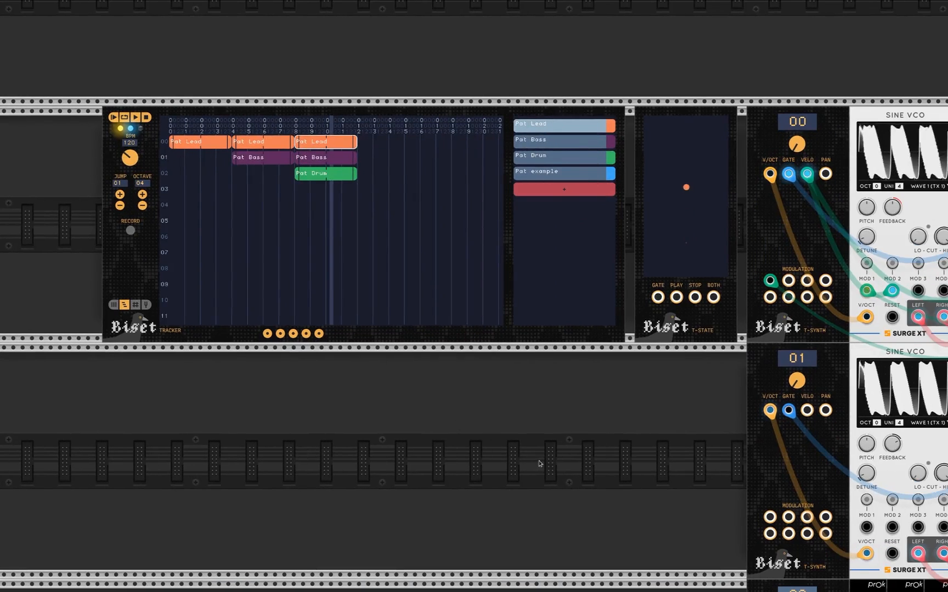
left_click_drag(620, 575, 266, 278)
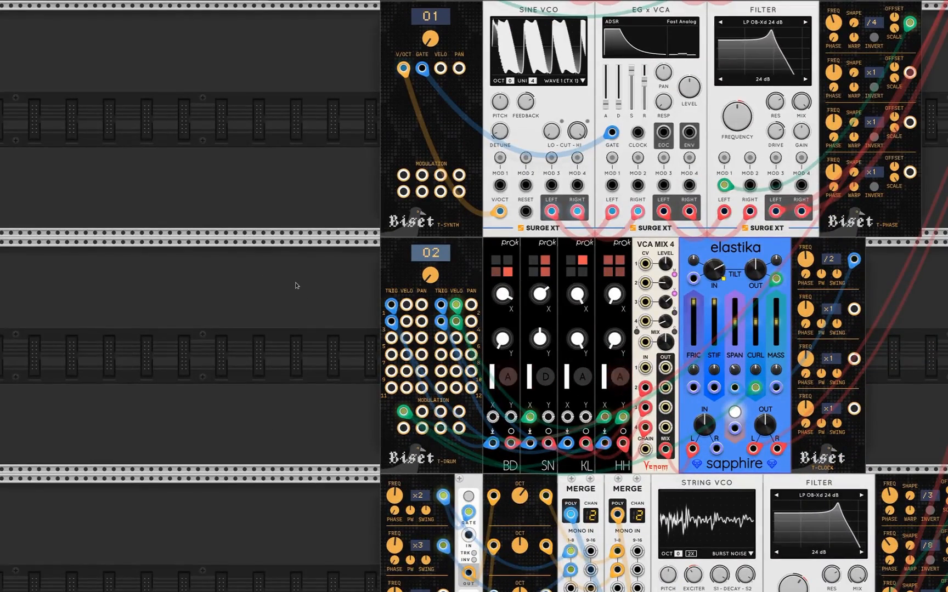
left_click_drag(168, 177, 425, 372)
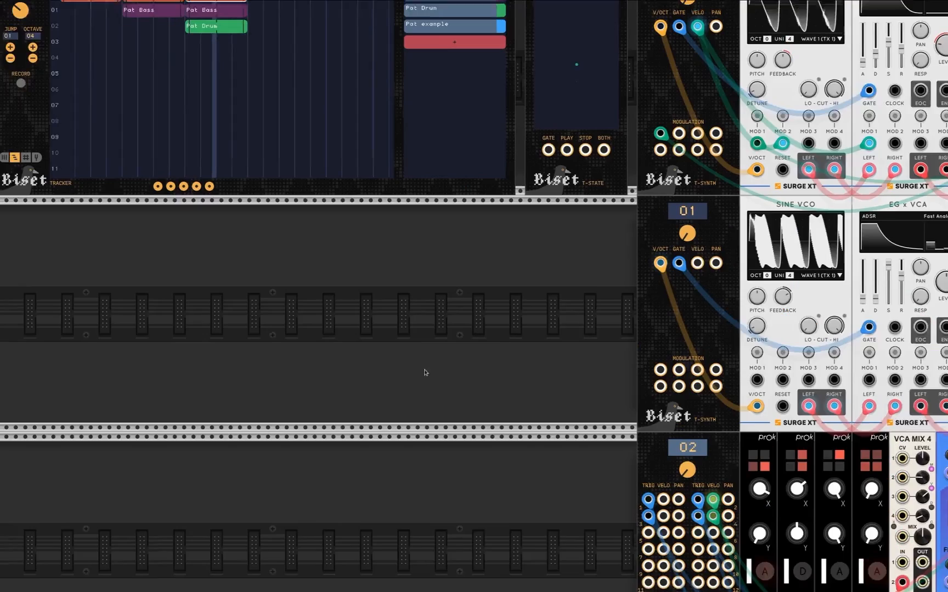
left_click_drag(301, 287, 486, 450)
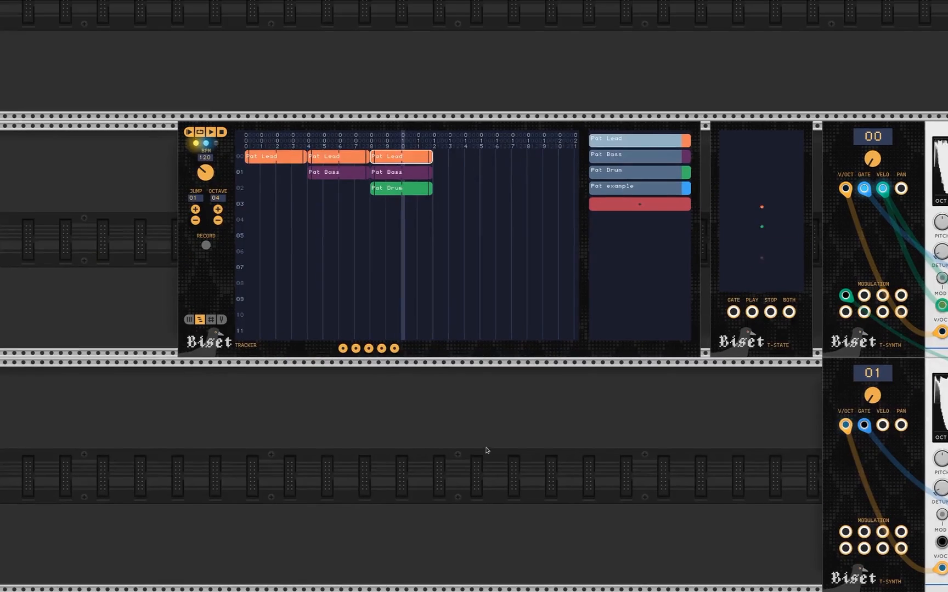
left_click(222, 132)
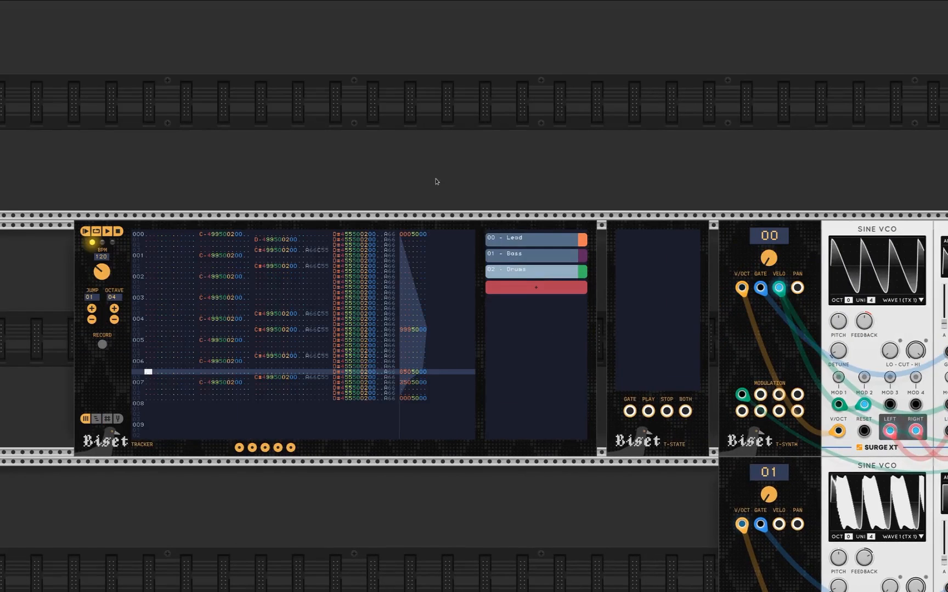
Step: Check which synth the pattern's CV column targets in its edit options, and compare it with the drum module's synth number
left_click_drag(437, 182, 428, 113)
scroll(391, 206, "up", 2)
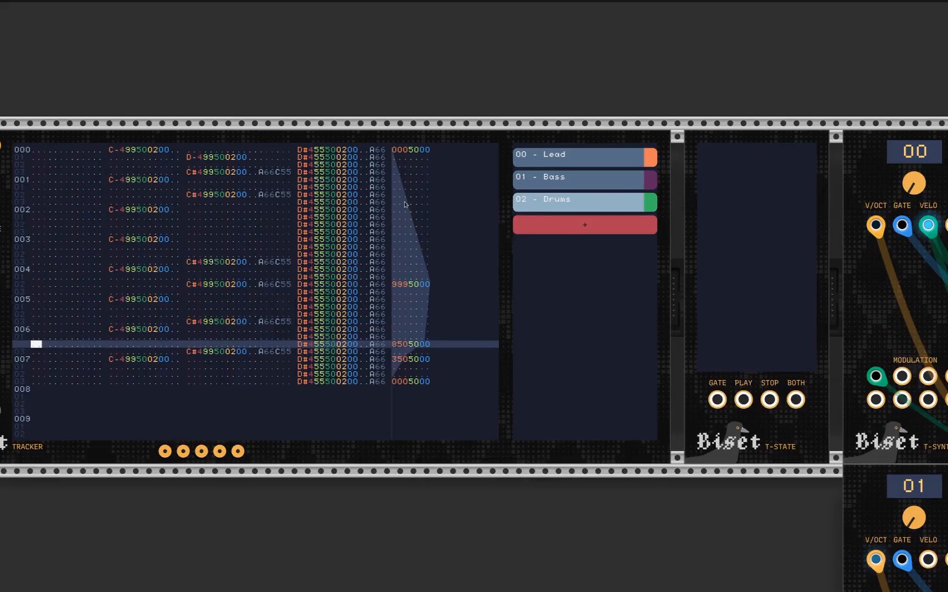
right_click(406, 182)
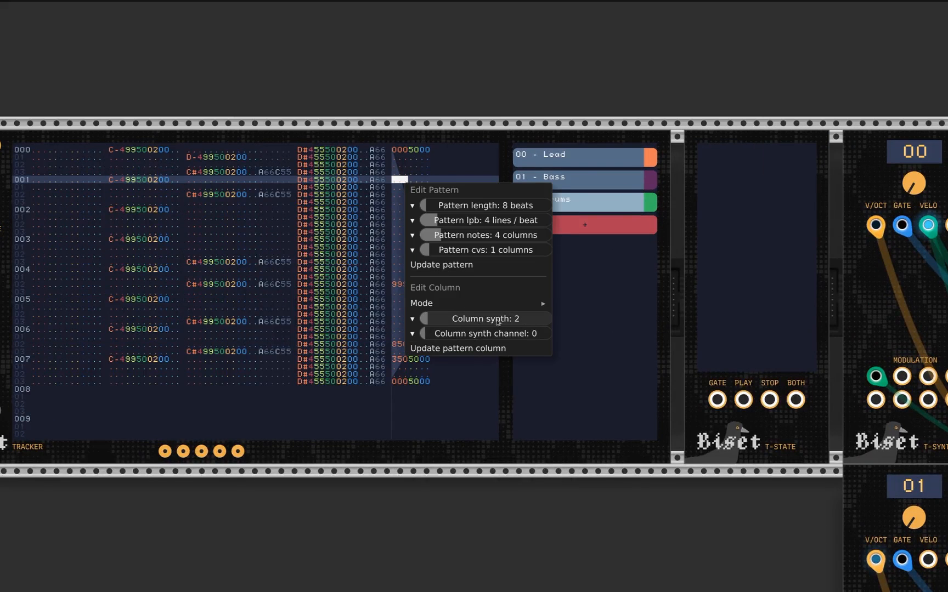
left_click(657, 517)
left_click_drag(657, 517, 410, 153)
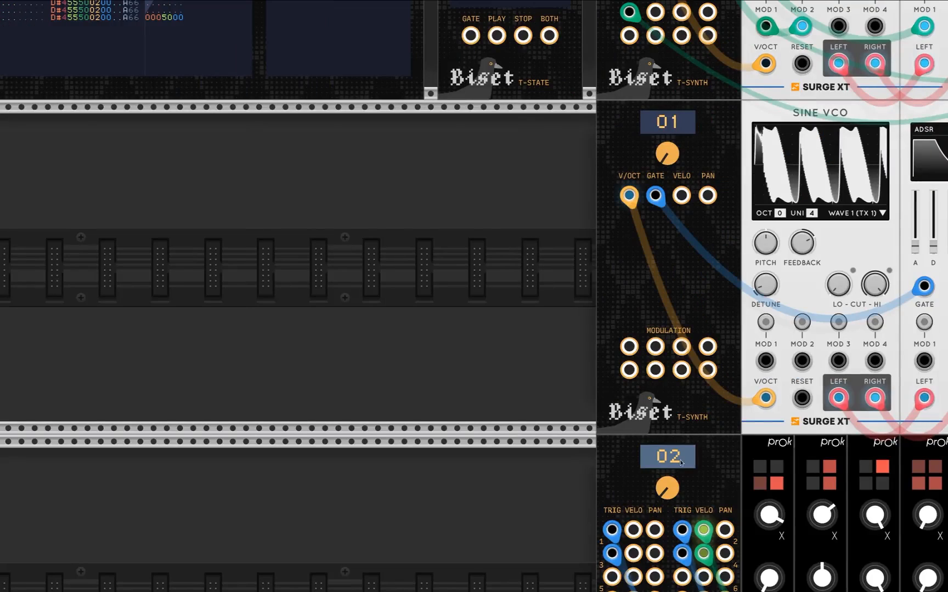
left_click(681, 462)
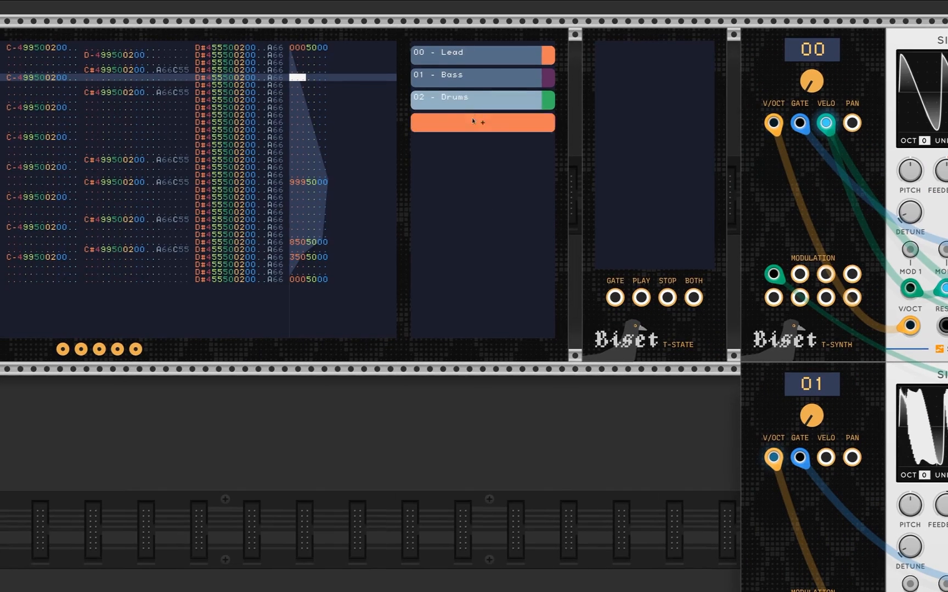
Step: Inspect the mode options of the Drums synth and the synth and channel settings of the CV column
right_click(478, 101)
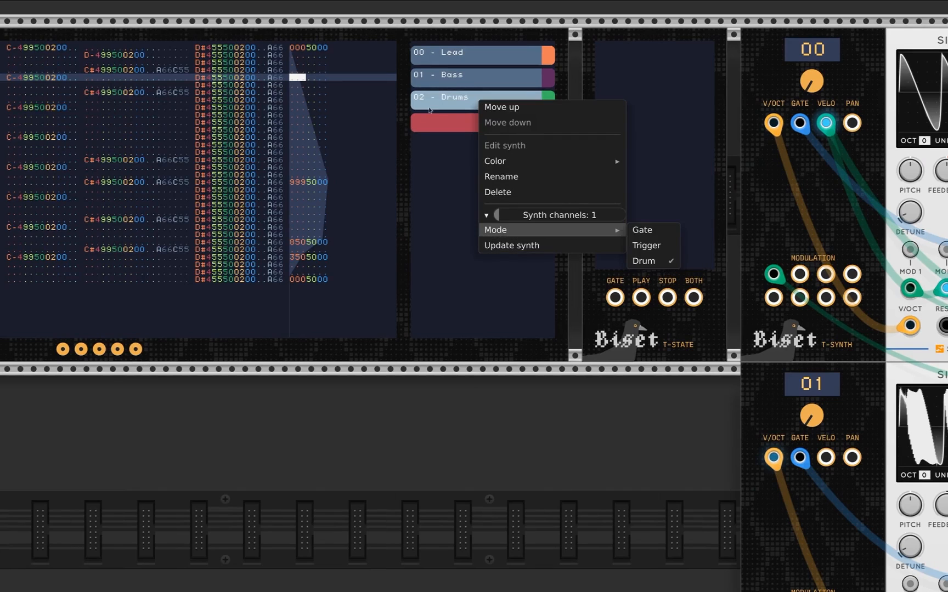
left_click(314, 131)
right_click(311, 123)
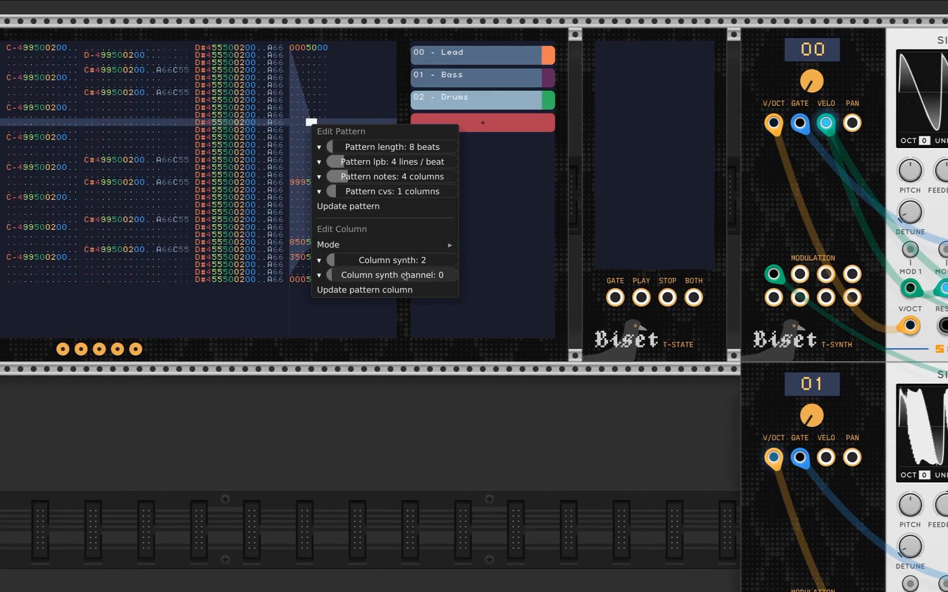
Step: Look over the drum row and open the CV 1 settings of the Tracker Drum module
left_click(541, 470)
left_click_drag(541, 470, 311, 201)
left_click_drag(374, 455, 160, 404)
scroll(214, 327, "down", 1)
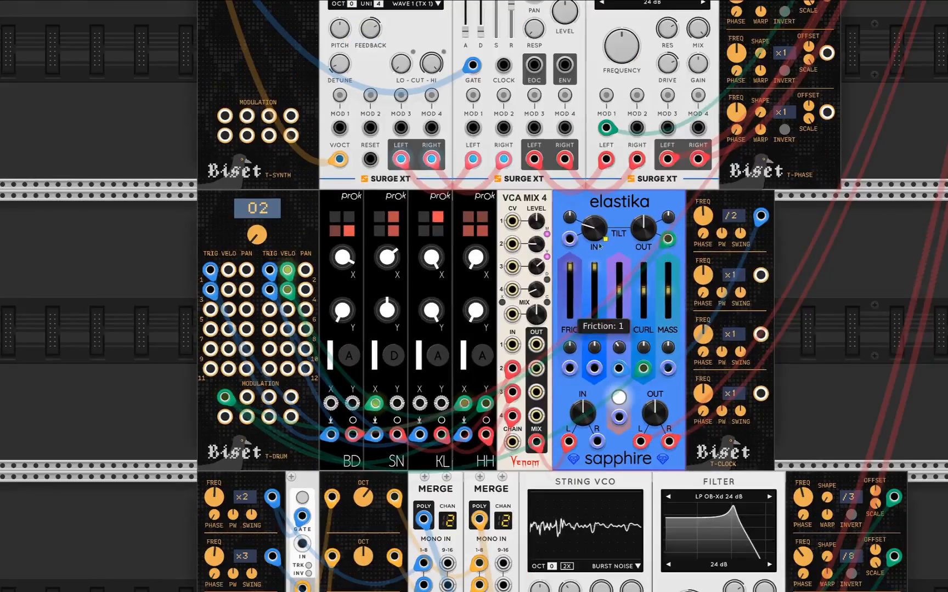
mouse_move(601, 238)
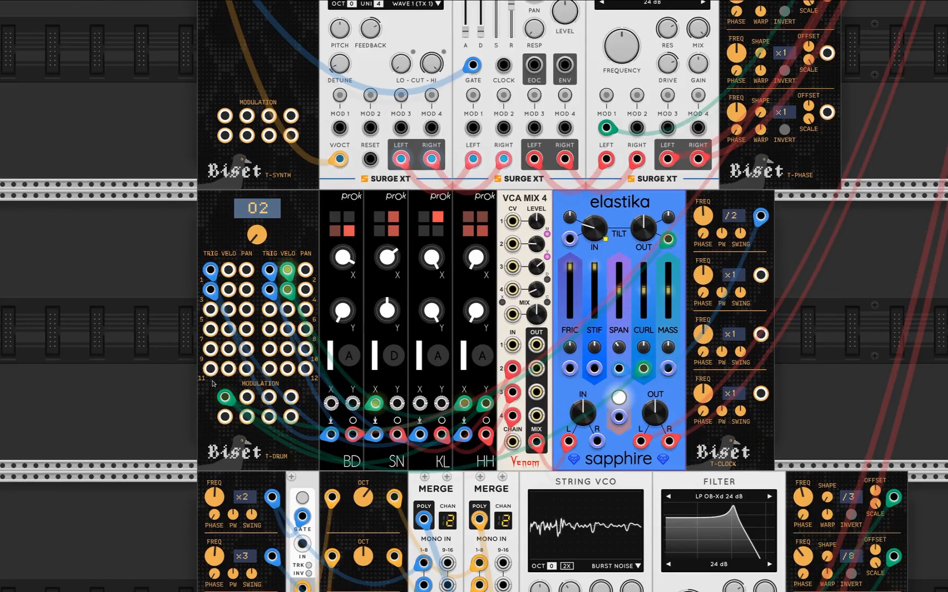
right_click(212, 289)
left_click(127, 372)
right_click(213, 214)
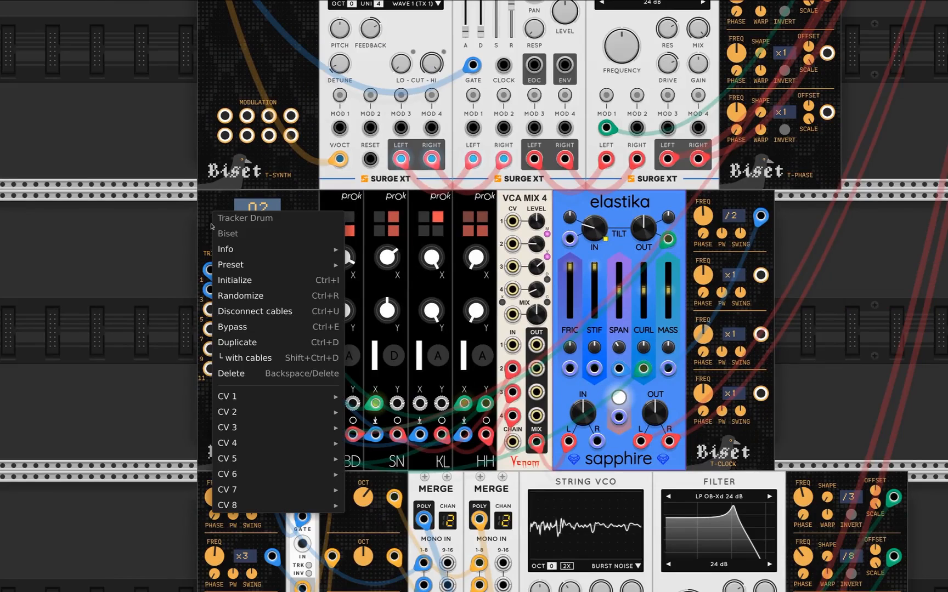
mouse_move(282, 396)
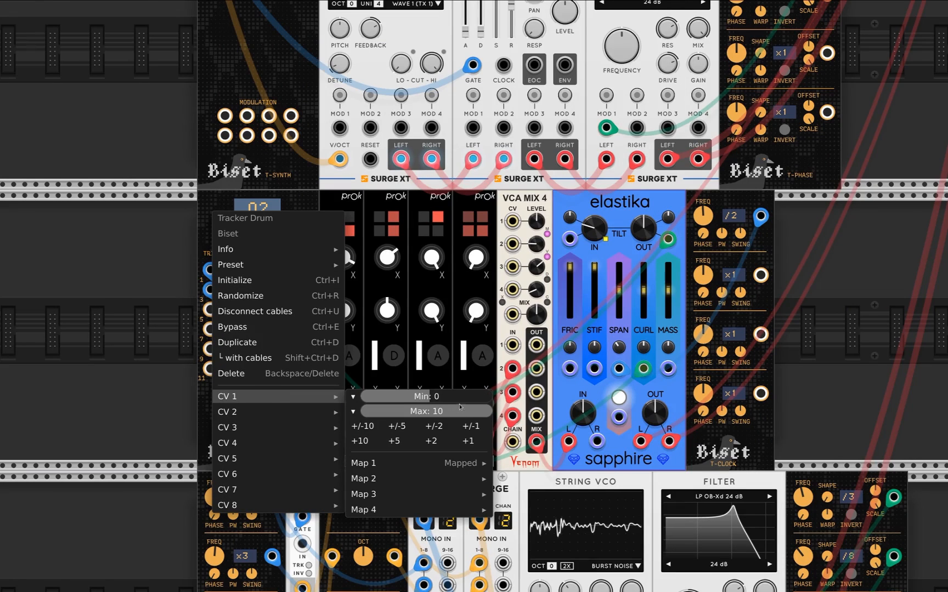
Step: Try the preset output ranges for CV 1, such as 0 to 2, and restore the range to 0 to 10
left_click(432, 426)
left_click(431, 442)
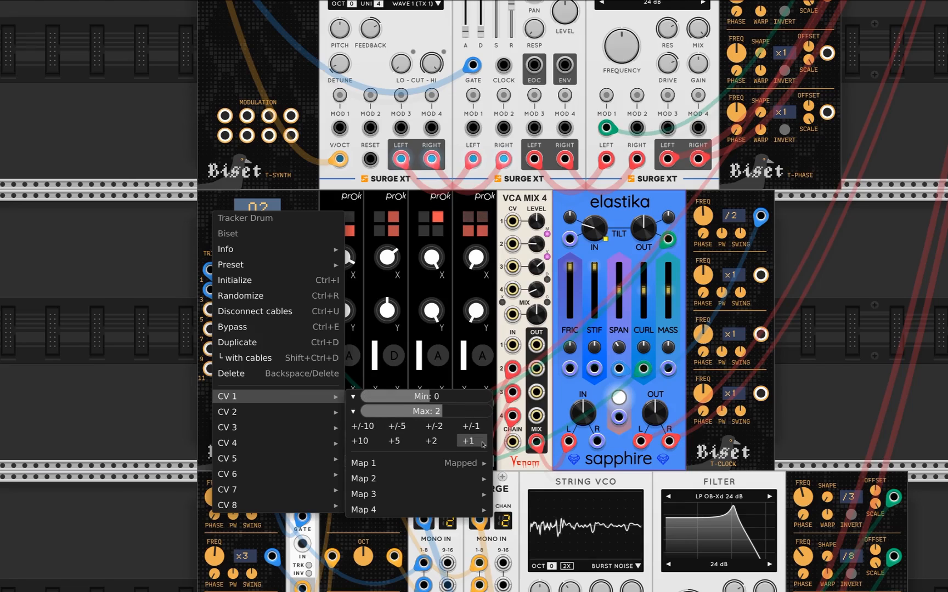
left_click(470, 427)
left_click_drag(411, 412, 442, 412)
mouse_move(316, 456)
mouse_move(314, 397)
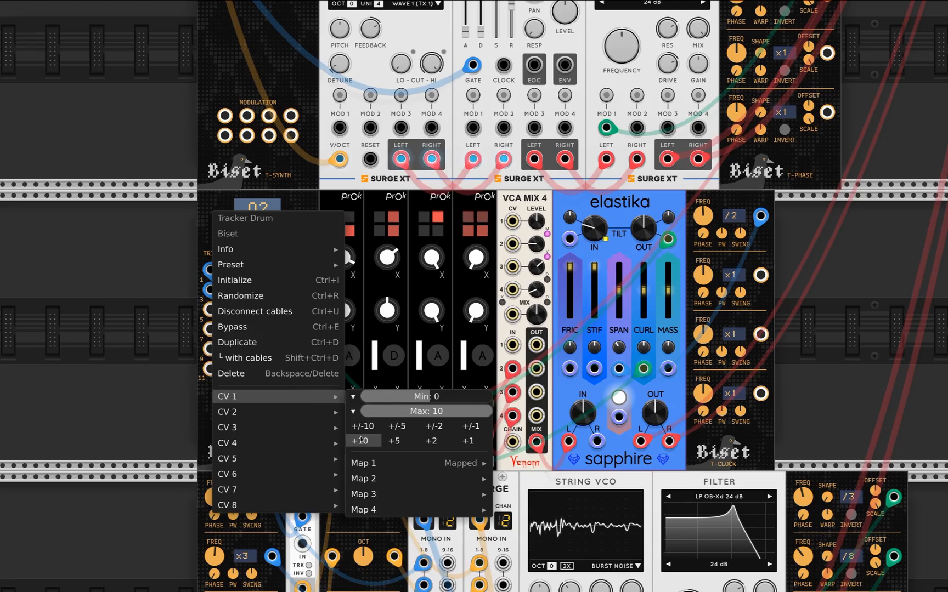
Step: Set the maximum of CV 1's Map 1, assigned to Elastika's input tilt angle, to 1.00
mouse_move(447, 470)
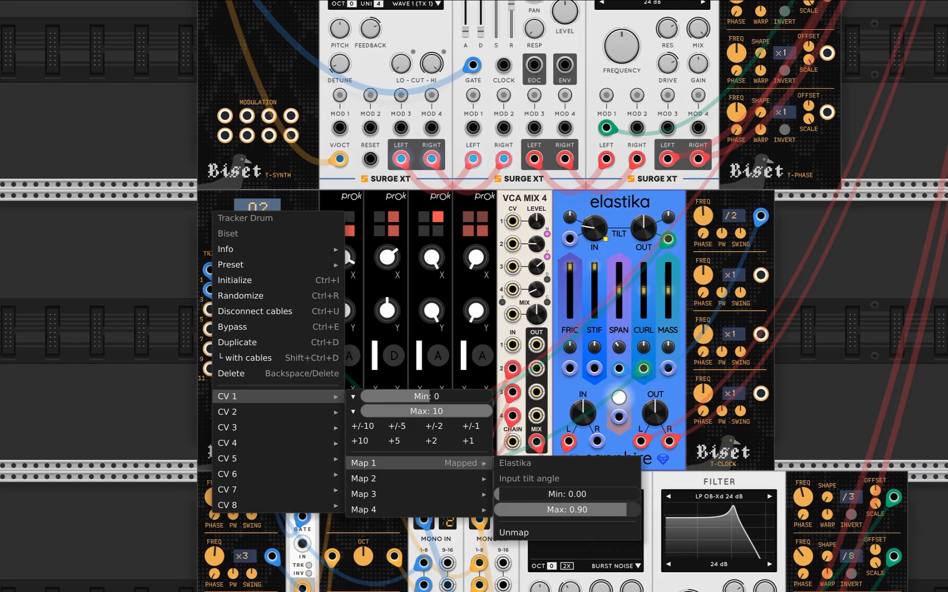
mouse_move(625, 509)
left_mouse_down()
mouse_move(527, 510)
mouse_move(640, 509)
left_mouse_up()
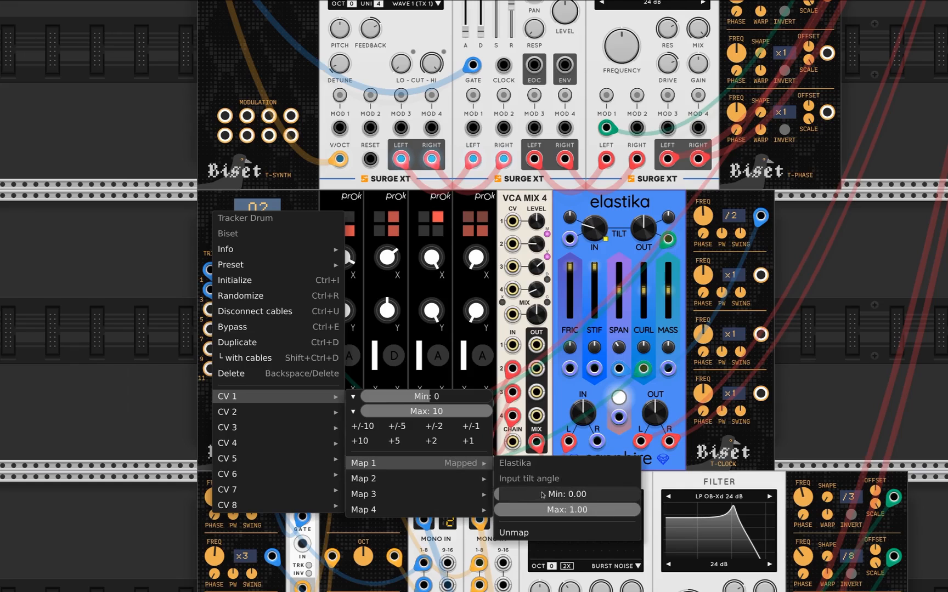
left_click(59, 302)
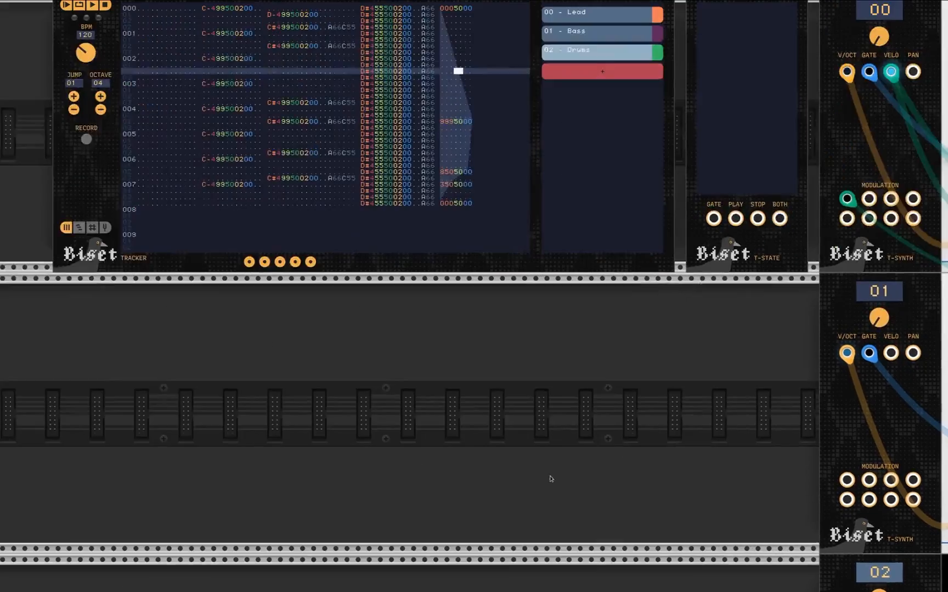
Step: Play the drum pattern, watch the mapped Elastika input tilt and the drum modules, and stop playback
left_click_drag(279, 348, 321, 430)
left_click(122, 90)
left_click_drag(681, 589, 77, 155)
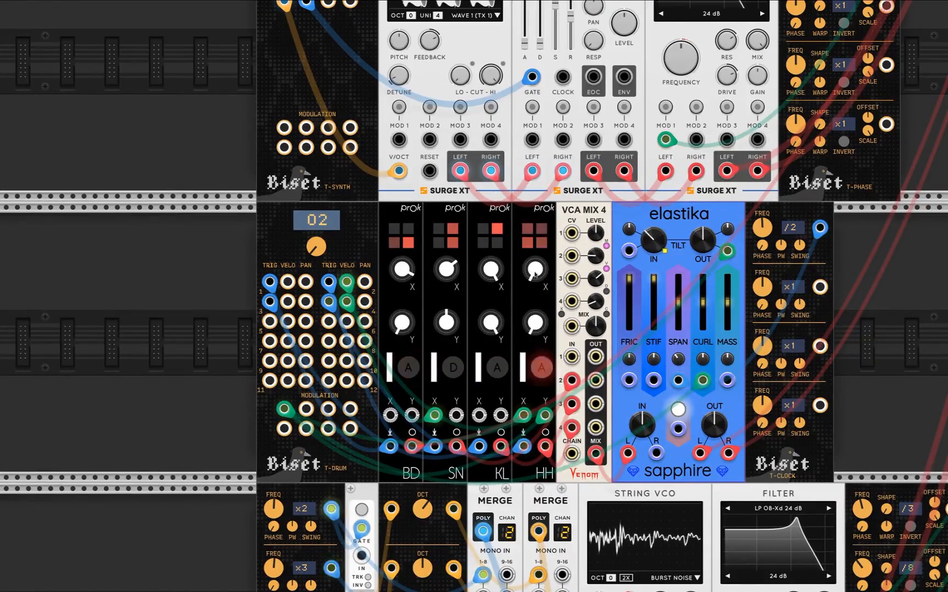
left_click_drag(134, 170, 329, 340)
left_click_drag(145, 226, 406, 474)
left_click_drag(96, 196, 285, 267)
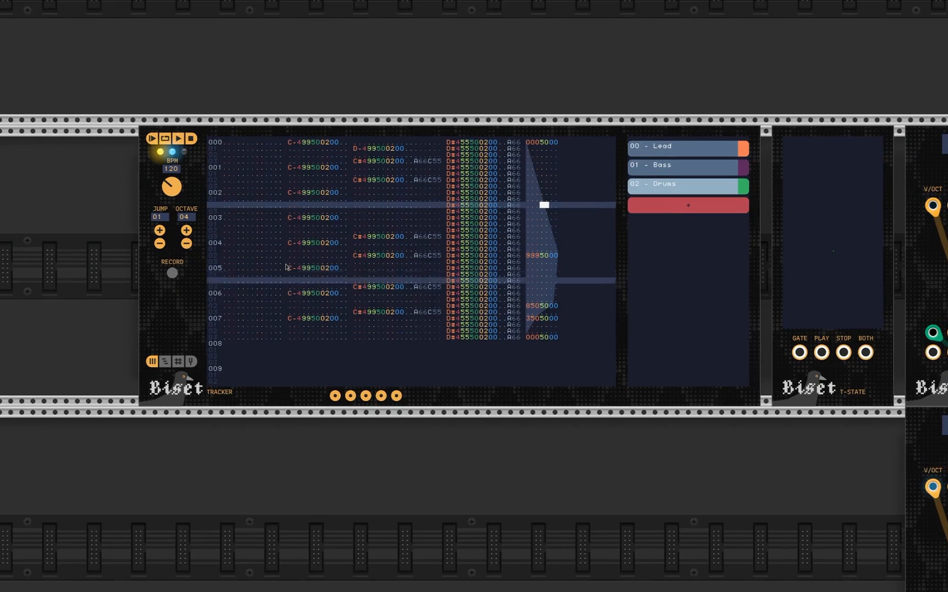
left_click(191, 139)
Step: Examine the drum row and the clock, quantizer and String VCO row beneath it
left_click_drag(649, 523, 274, 242)
scroll(453, 428, "down", 2)
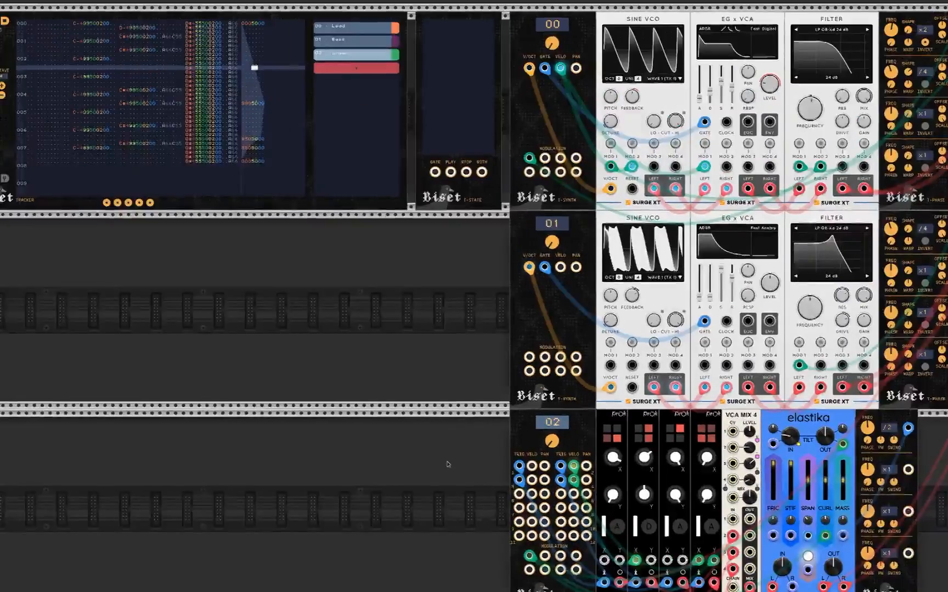
left_click_drag(447, 465, 194, 277)
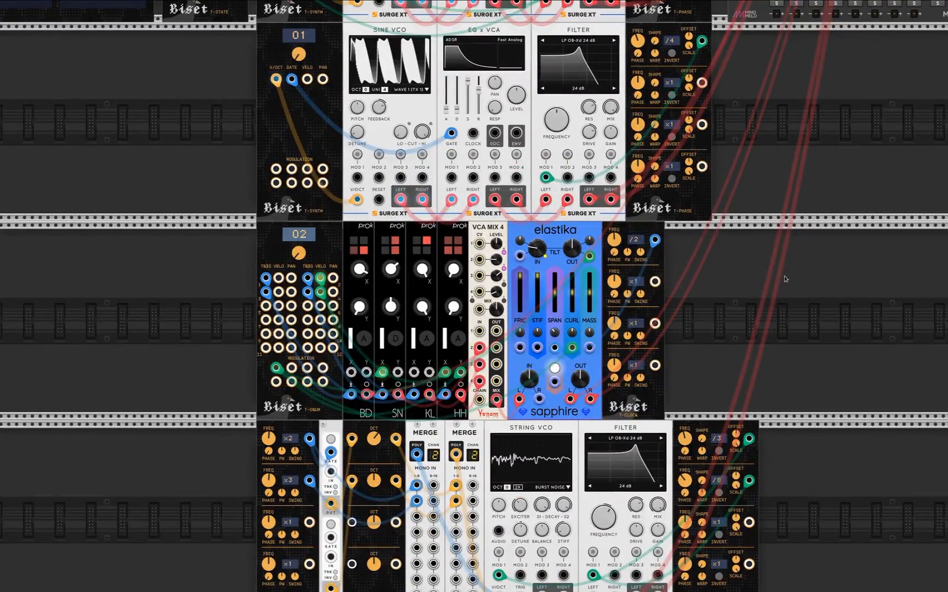
left_click_drag(782, 311, 722, 200)
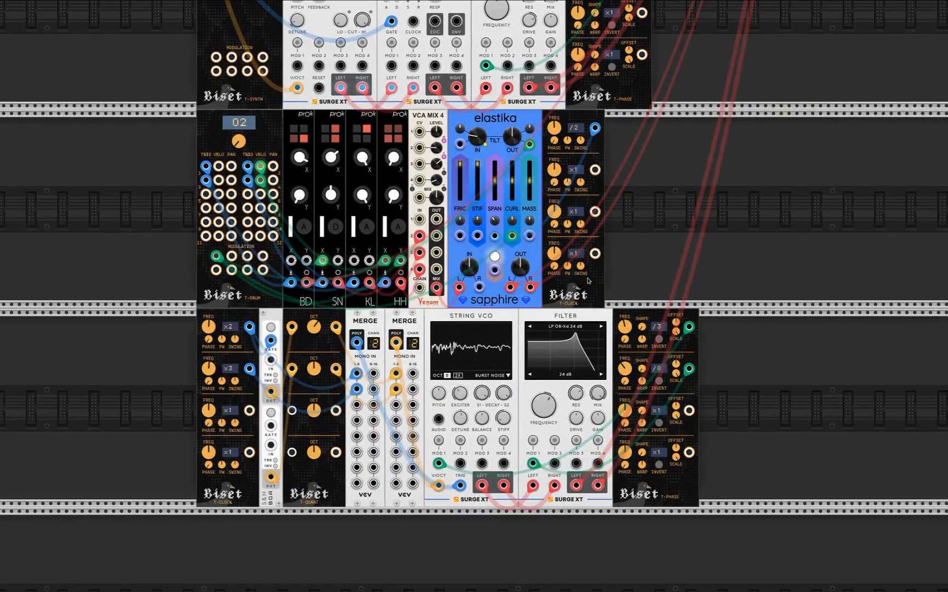
left_click_drag(654, 242, 665, 257)
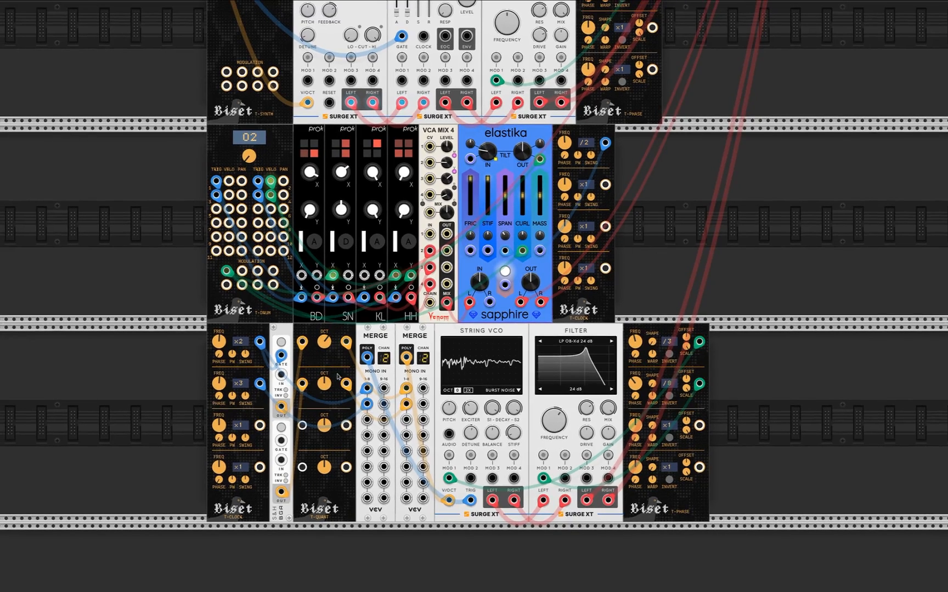
left_click_drag(323, 504, 325, 357)
scroll(324, 359, "up", 2)
left_click_drag(337, 193, 361, 269)
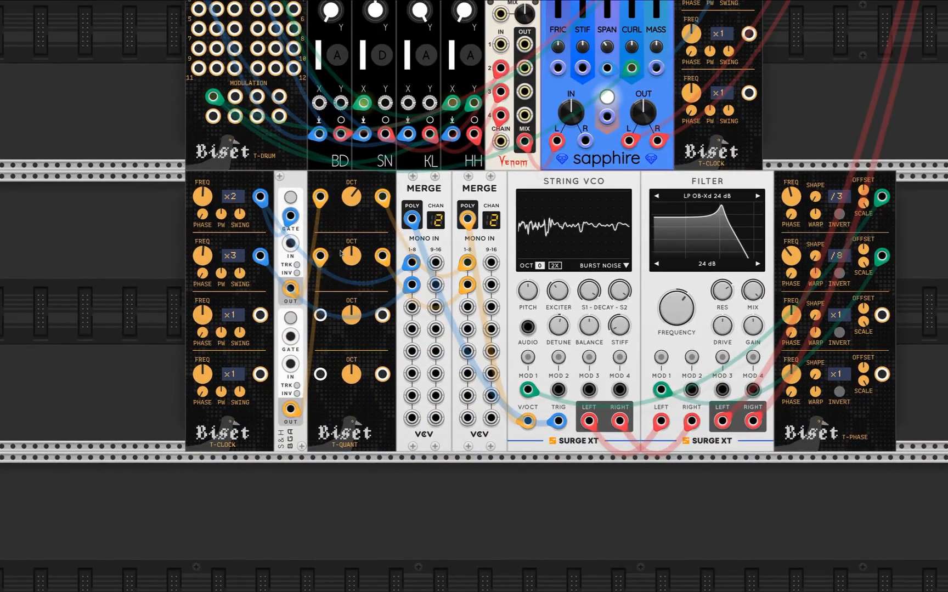
Step: Look over the synth 00 and 01 rows with their phase modules and the mixer
left_click_drag(167, 268, 295, 510)
left_click_drag(244, 293, 269, 379)
left_click_drag(304, 108, 315, 296)
left_click_drag(314, 240, 296, 429)
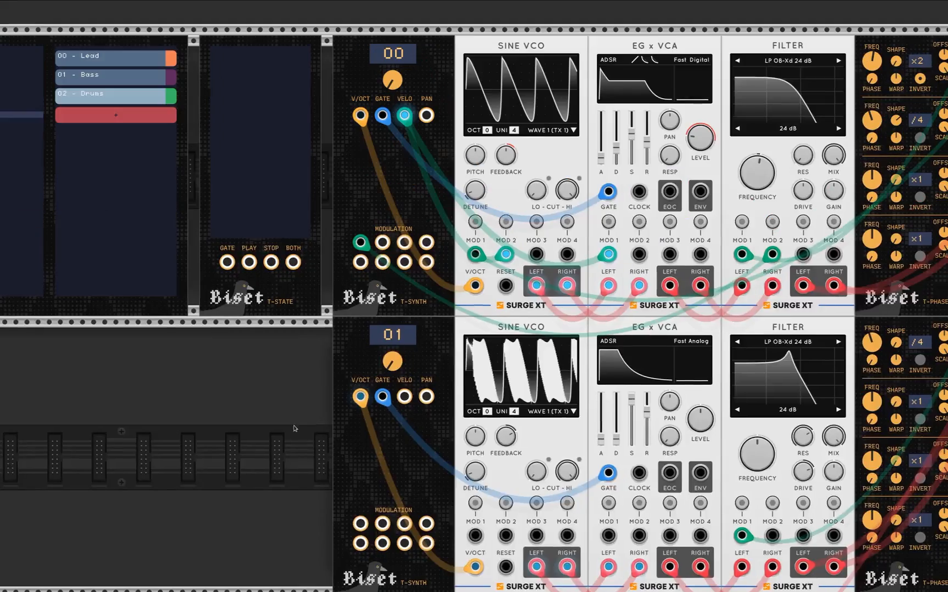
left_click_drag(412, 101, 366, 180)
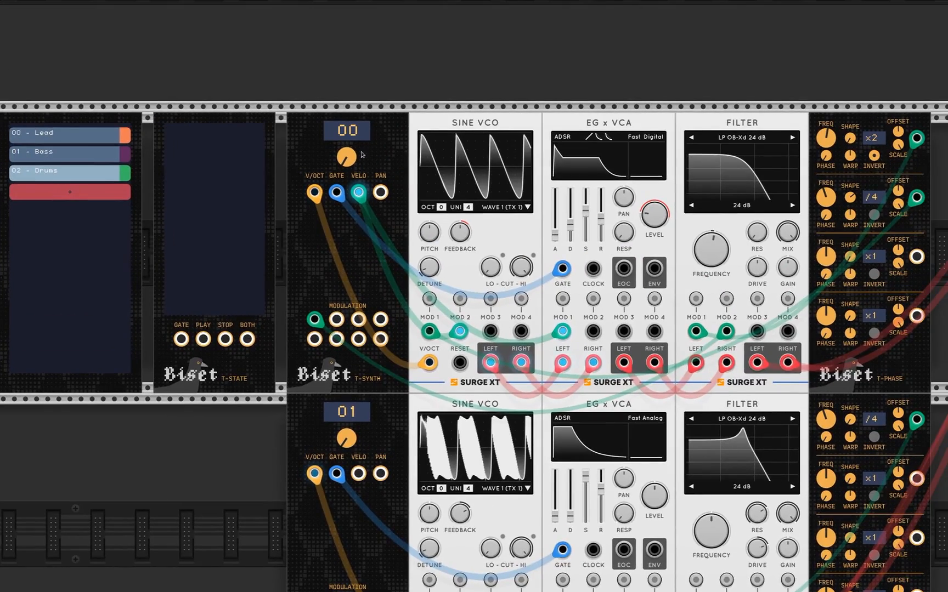
mouse_move(316, 192)
left_click_drag(402, 165, 211, 207)
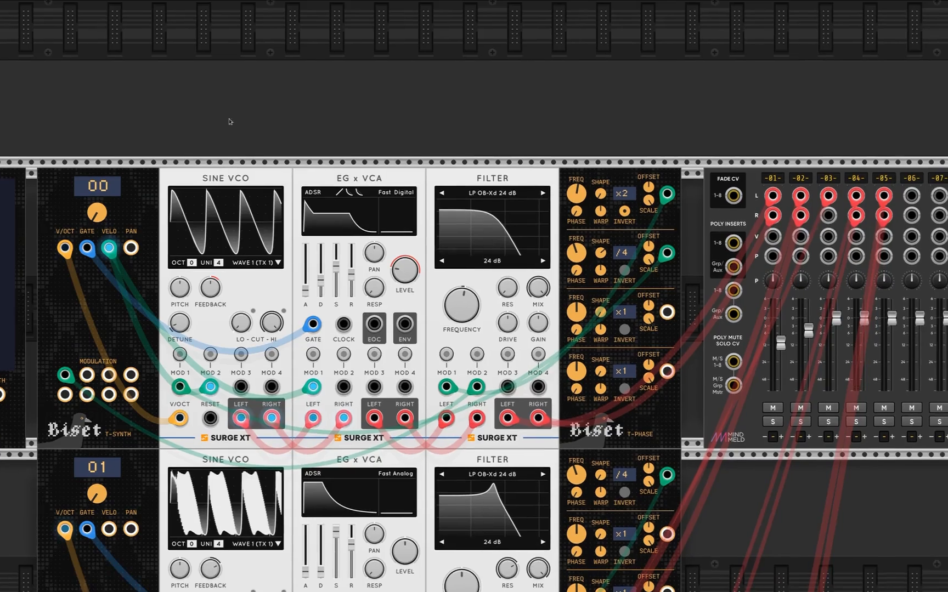
Step: Switch the tracker to the timeline and examine how far its rows and beats extend
scroll(230, 121, "left", 15)
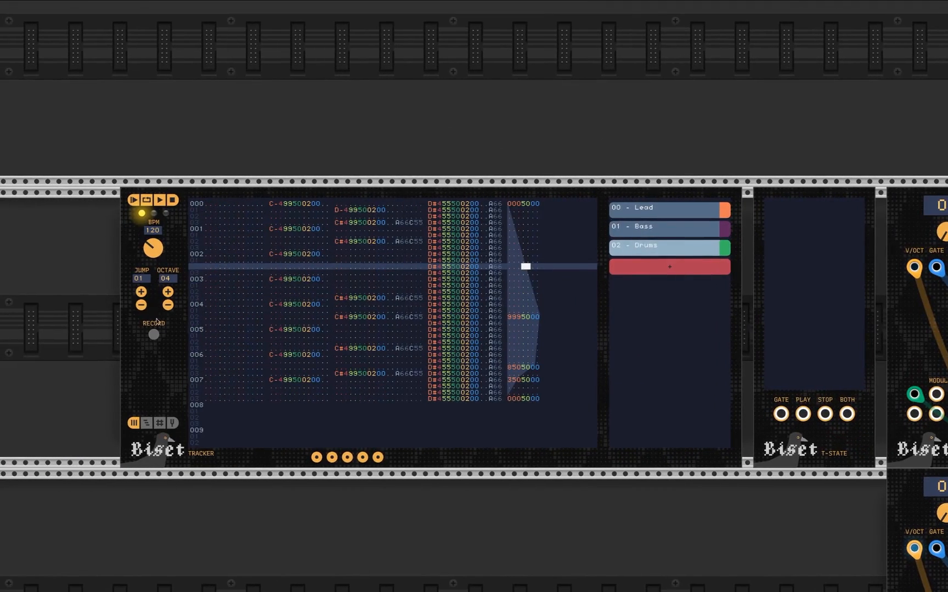
left_click(146, 422)
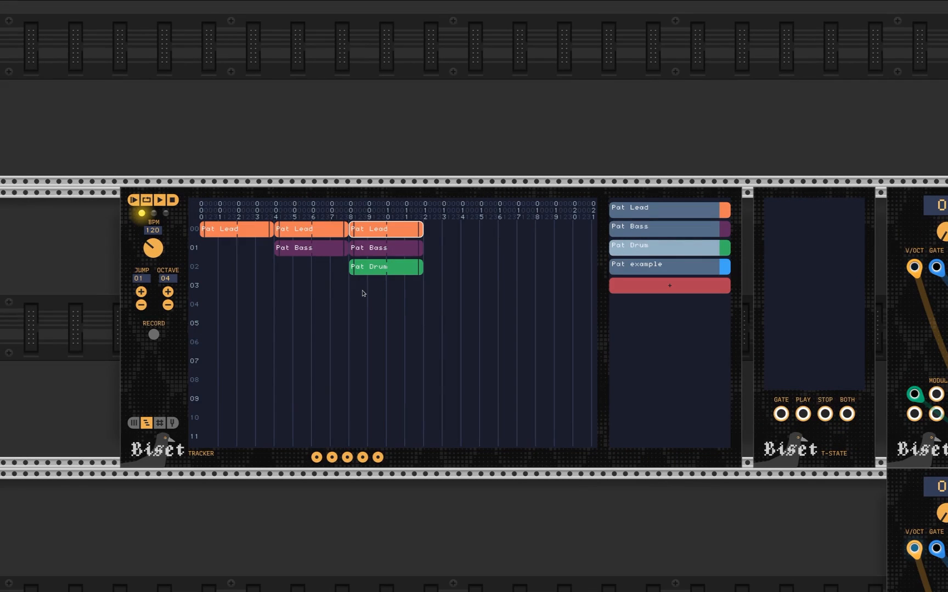
scroll(356, 295, "down", 5)
scroll(356, 294, "up", 6)
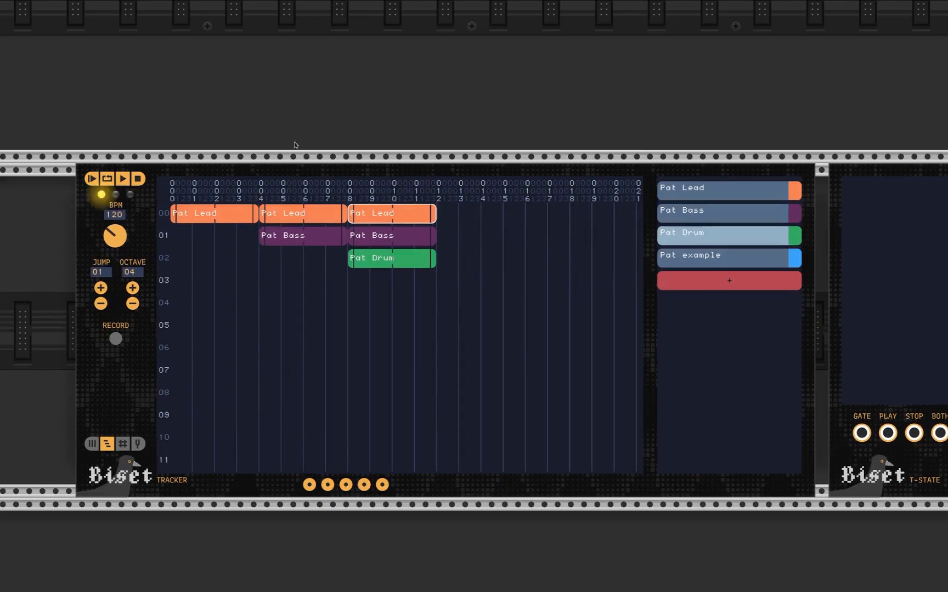
scroll(293, 269, "down", 3)
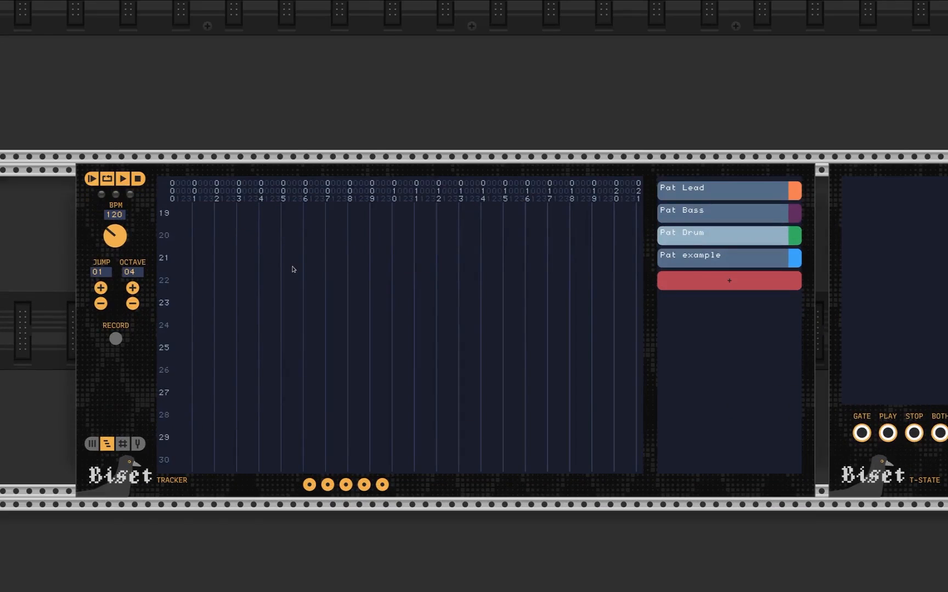
scroll(231, 359, "up", 20)
scroll(282, 313, "right", 3)
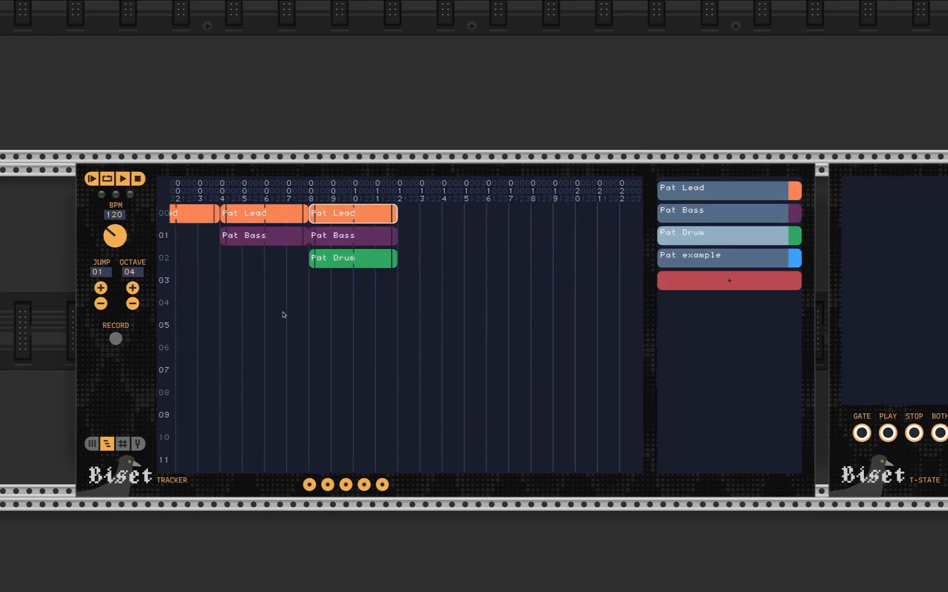
scroll(283, 314, "right", 15)
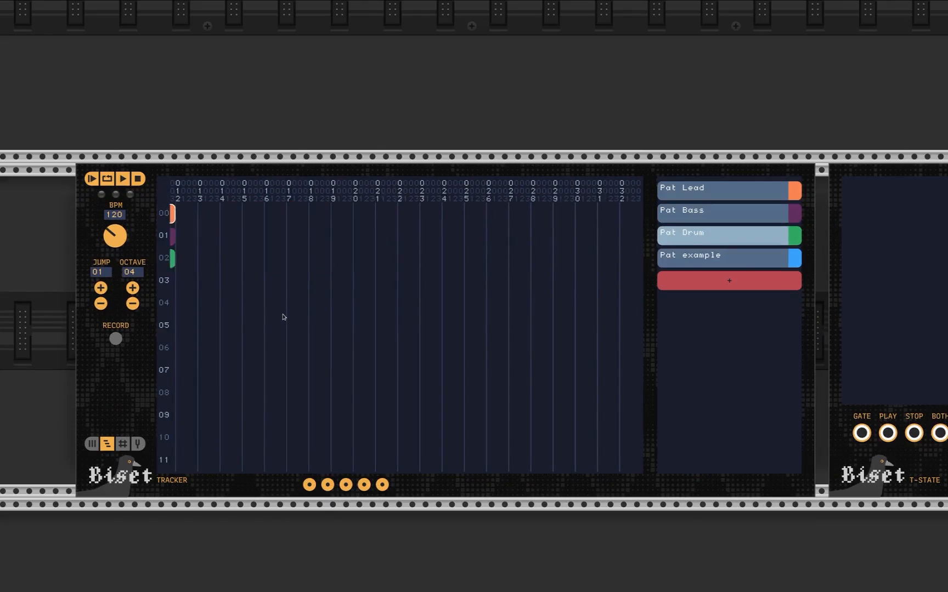
scroll(285, 318, "left", 20)
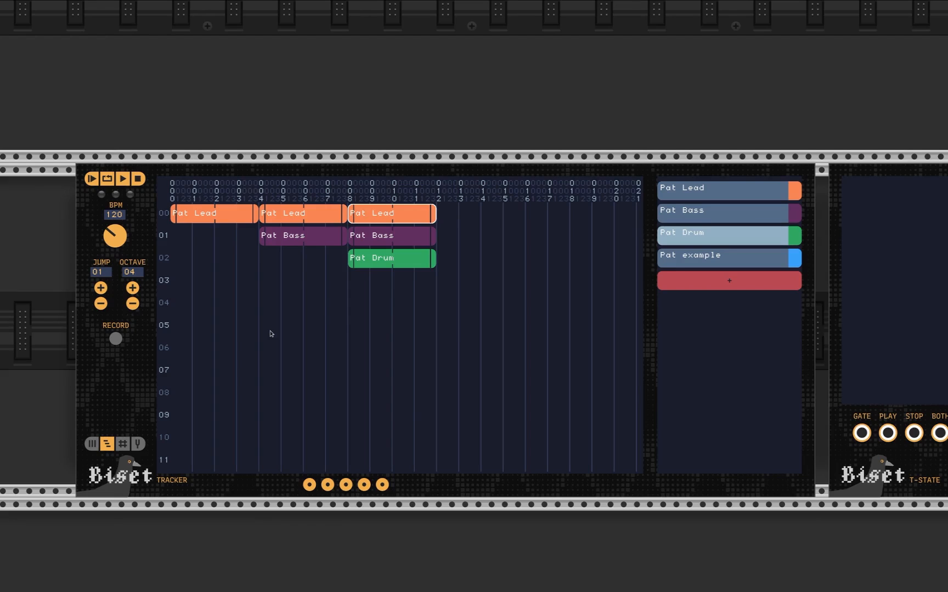
scroll(321, 273, "right", 10)
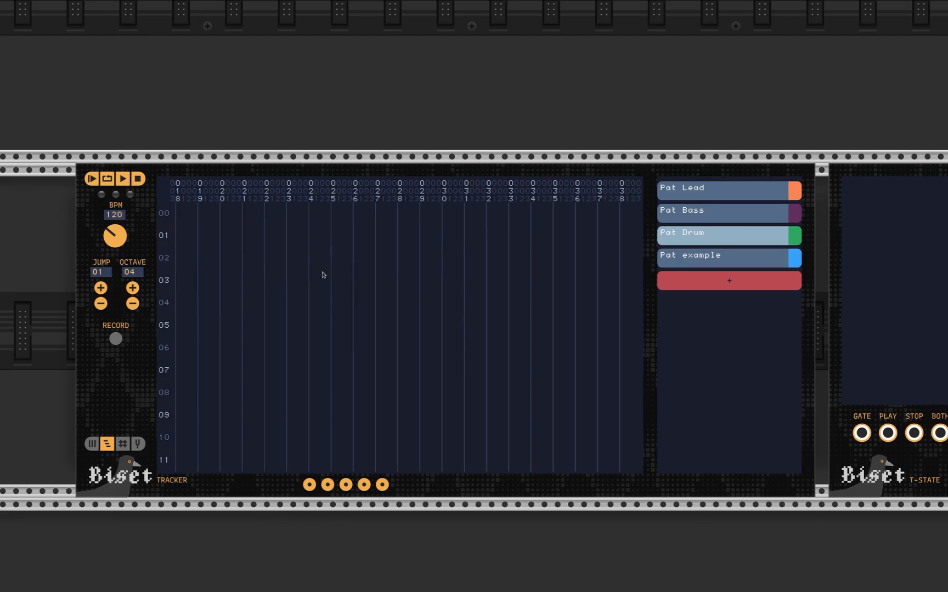
scroll(311, 275, "left", 10)
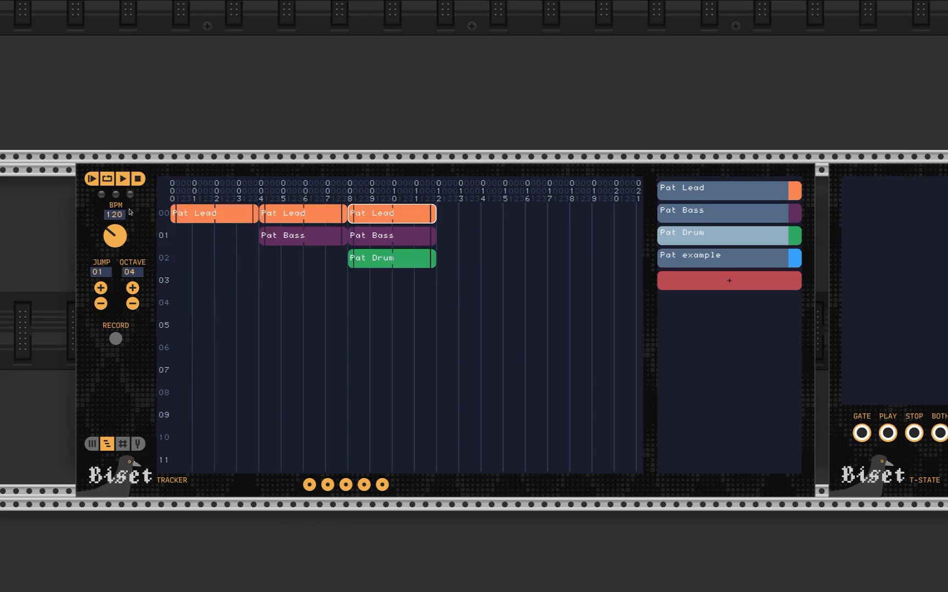
Step: Open the Pat Lead pattern from the pattern list and view the edit options in its grid
double_click(713, 190)
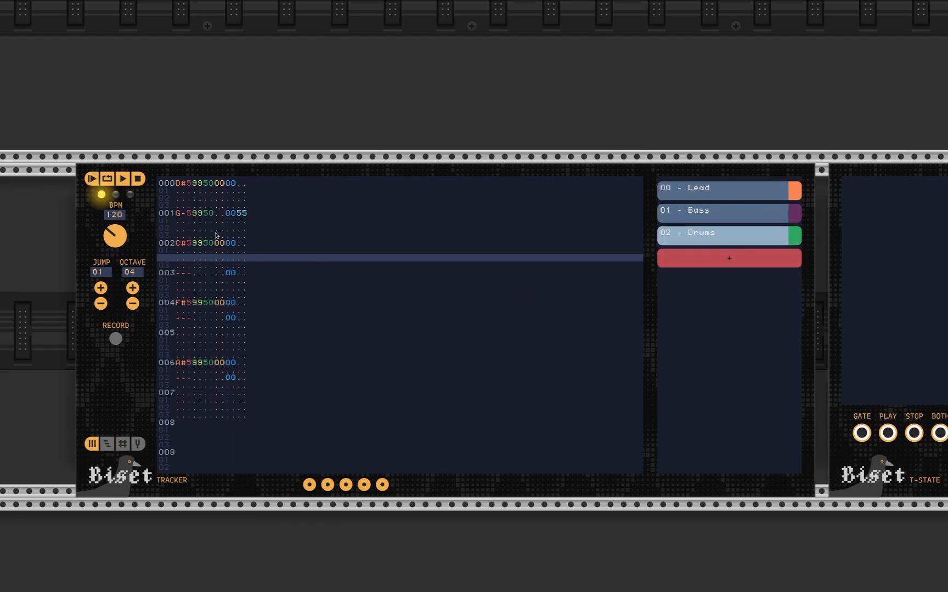
right_click(216, 234)
left_click(398, 123)
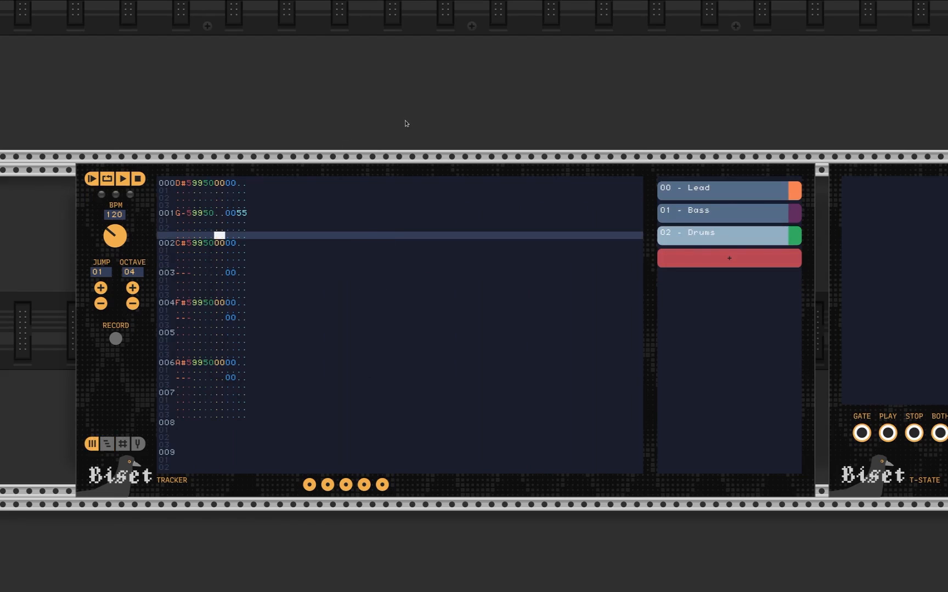
Step: Go back to the timeline, select the first Pat Lead clip and start looped playback
left_click(109, 442)
scroll(651, 94, "right", 15)
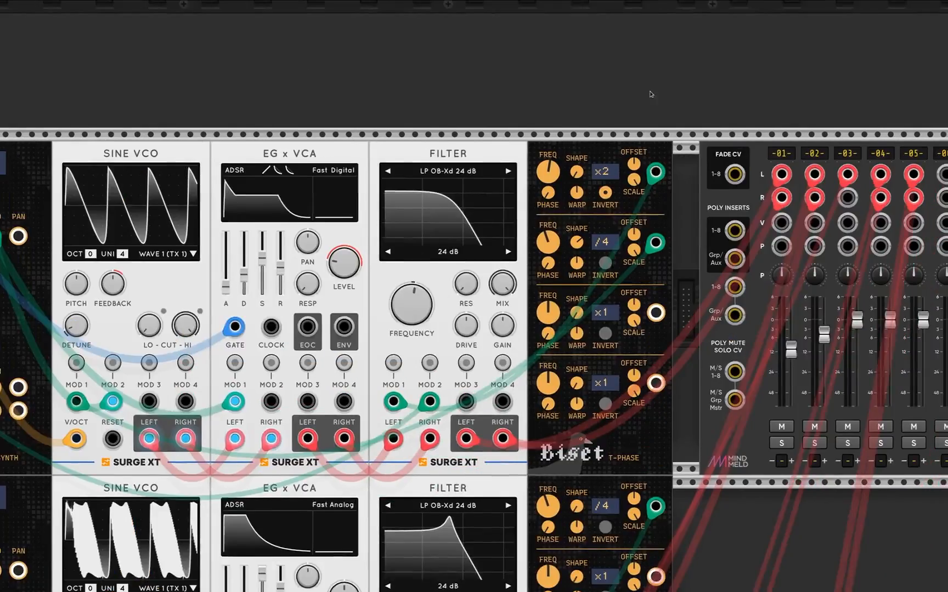
scroll(650, 94, "down", 4)
left_click_drag(395, 95, 645, 123)
scroll(315, 127, "up", 3)
left_click_drag(411, 126, 312, 103)
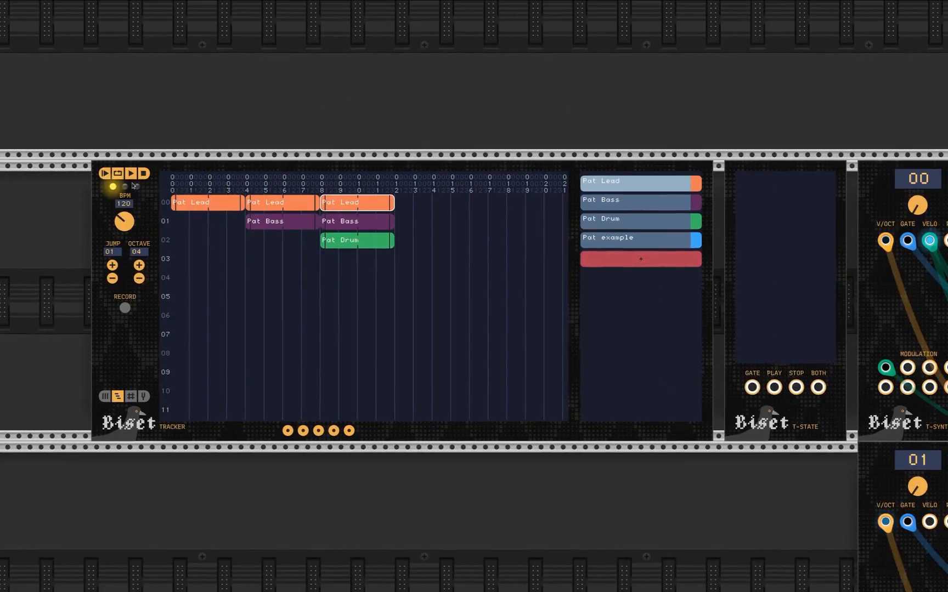
left_click(226, 201)
left_click(117, 173)
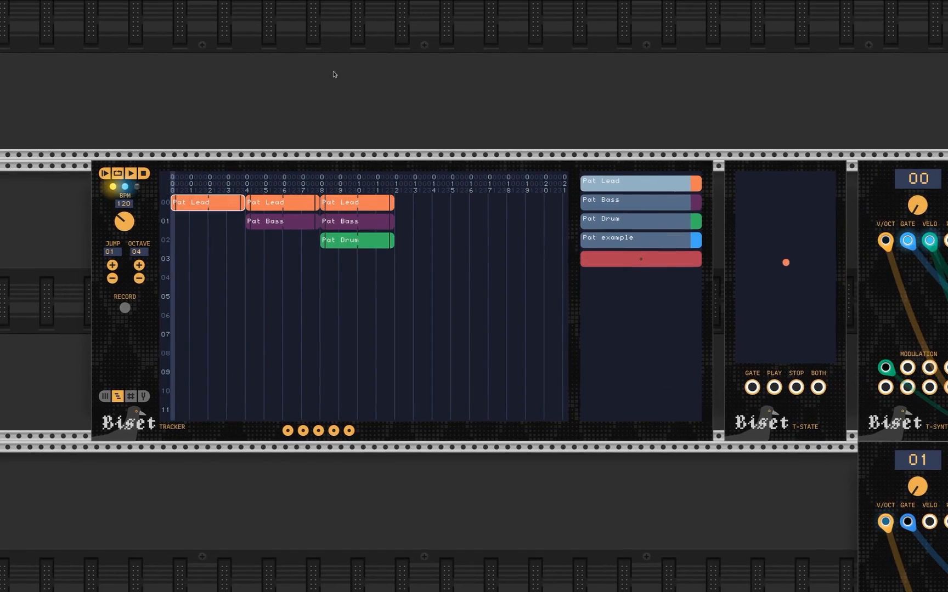